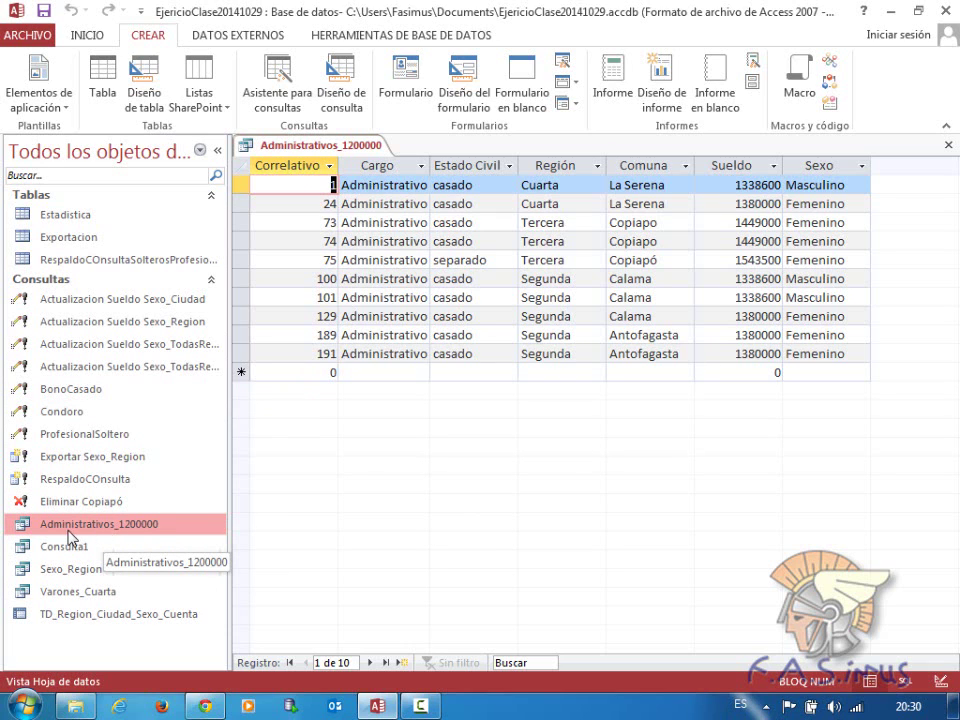
# - Examine the field and criteria design of the Administrativos_1200000 query, then return to its datasheet
pyautogui.rightClick(70, 535)
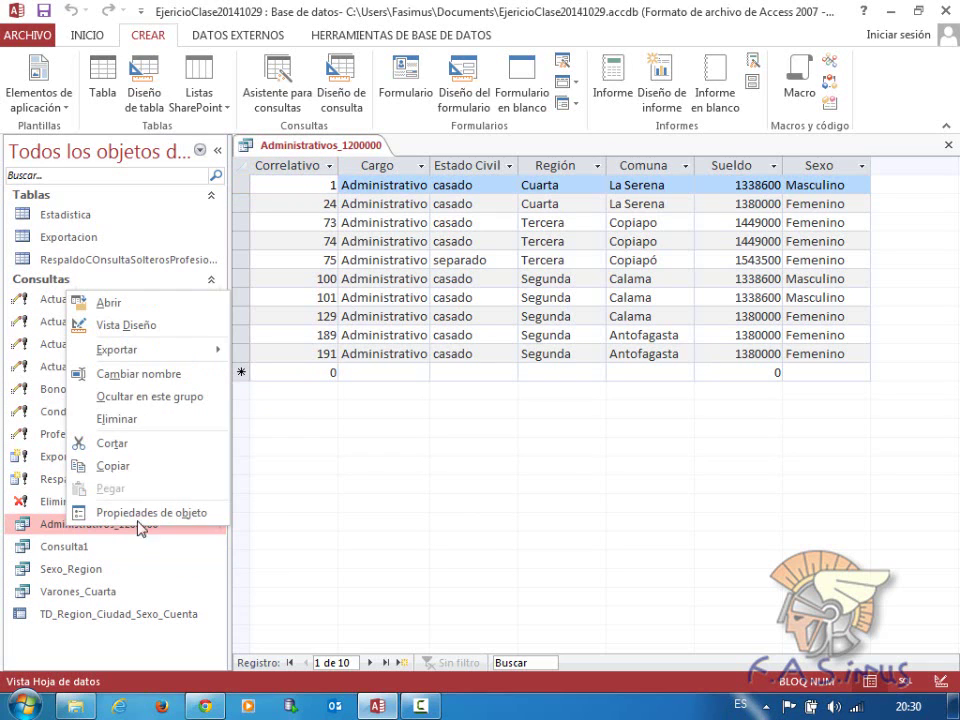
pyautogui.click(137, 331)
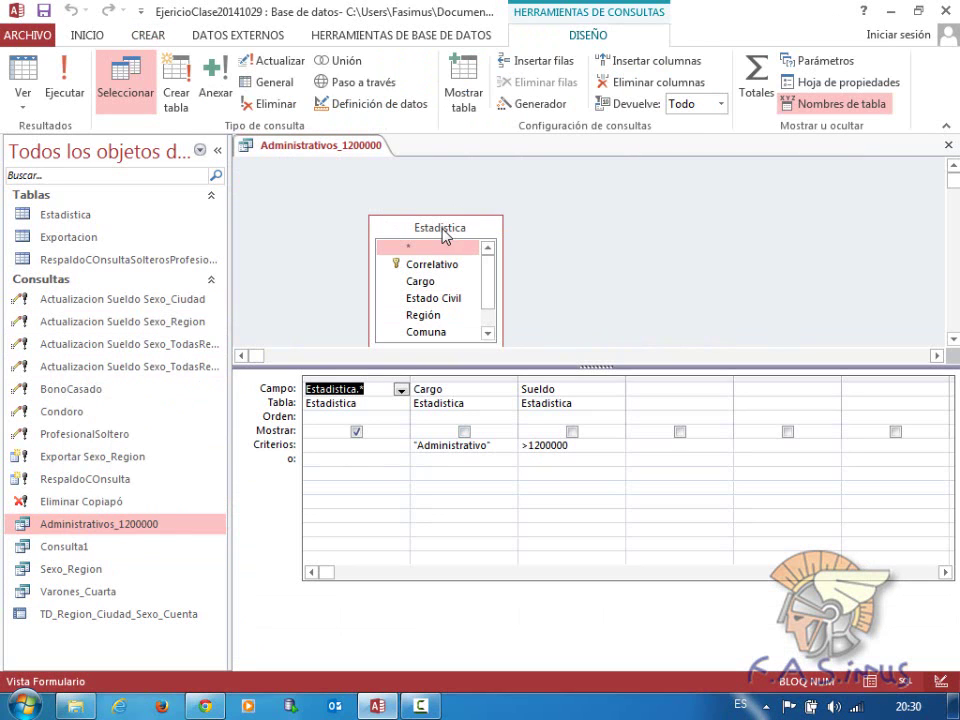
pyautogui.moveTo(440, 227); pyautogui.dragTo(437, 198)
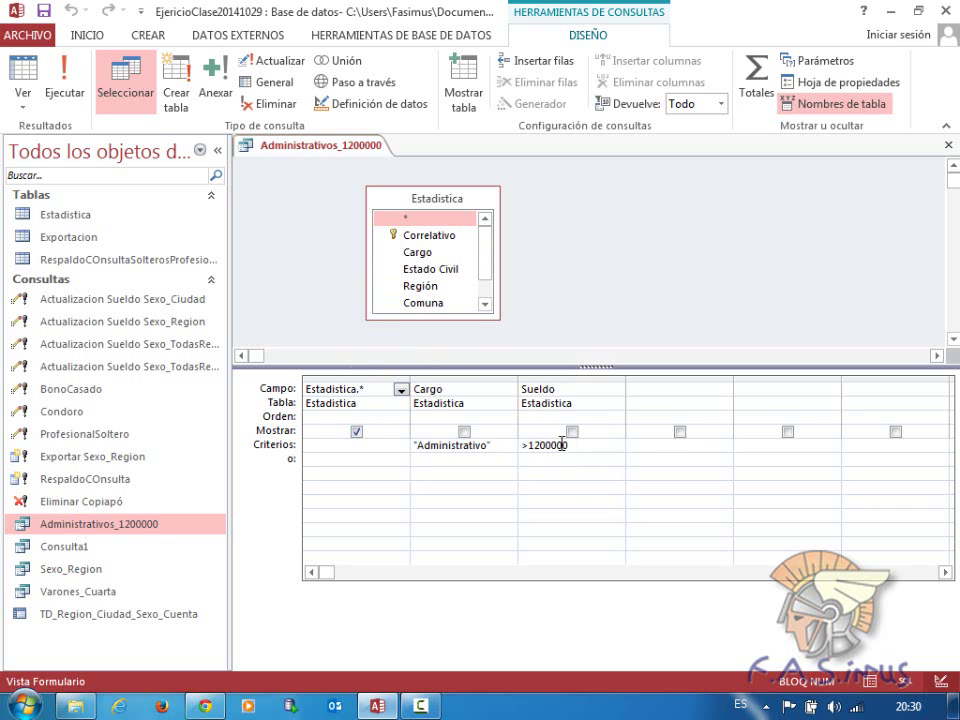
pyautogui.click(22, 72)
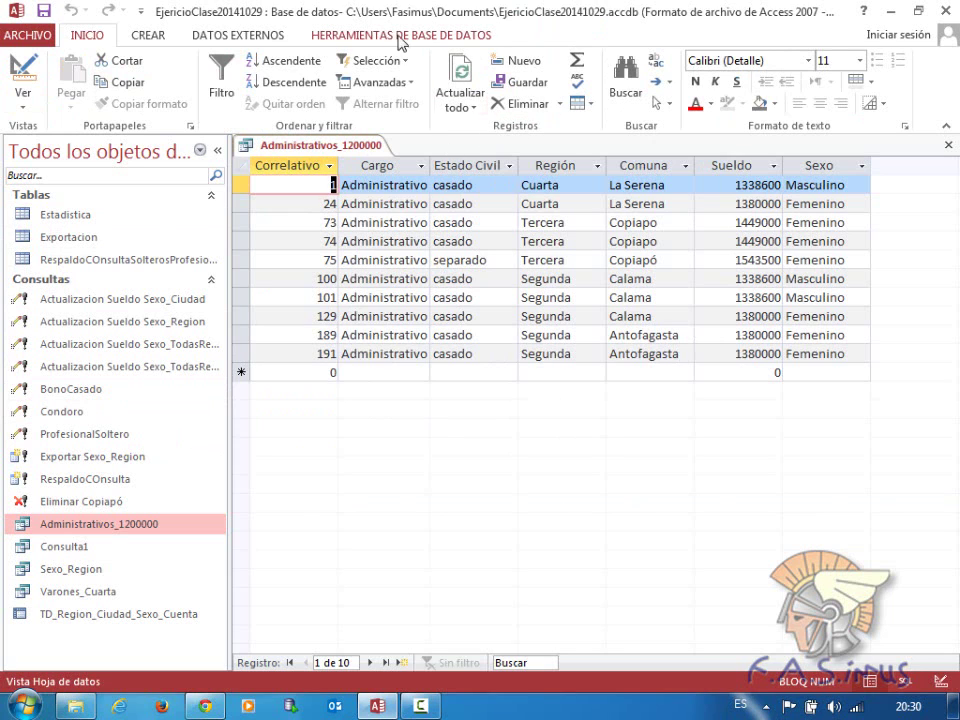
# - Close the Administrativos_1200000 query without saving its design changes
pyautogui.click(140, 30)
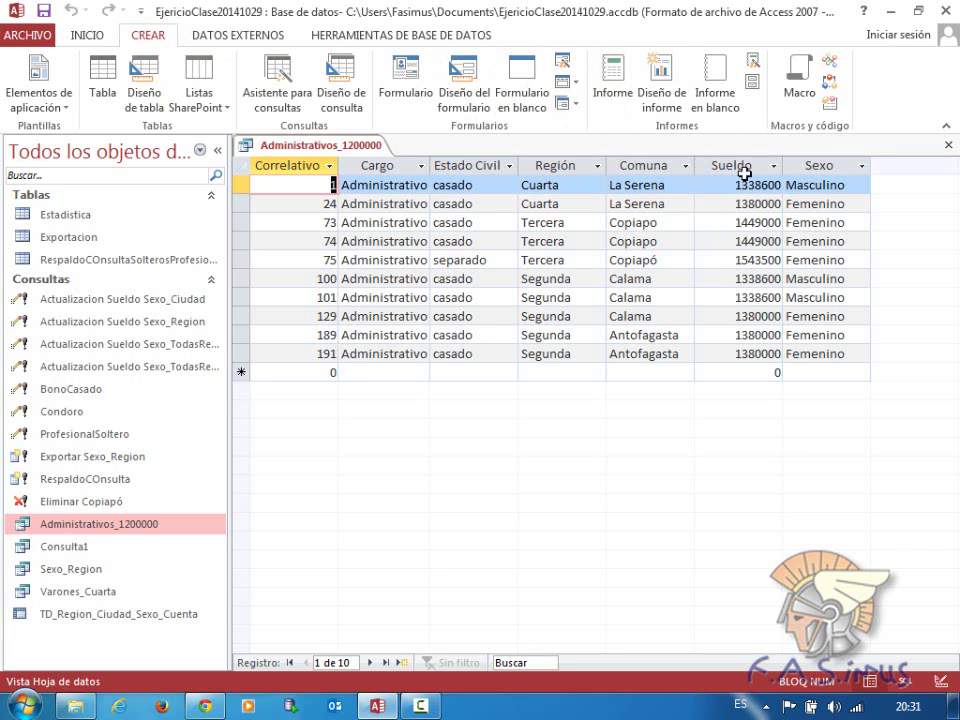
pyautogui.click(755, 70)
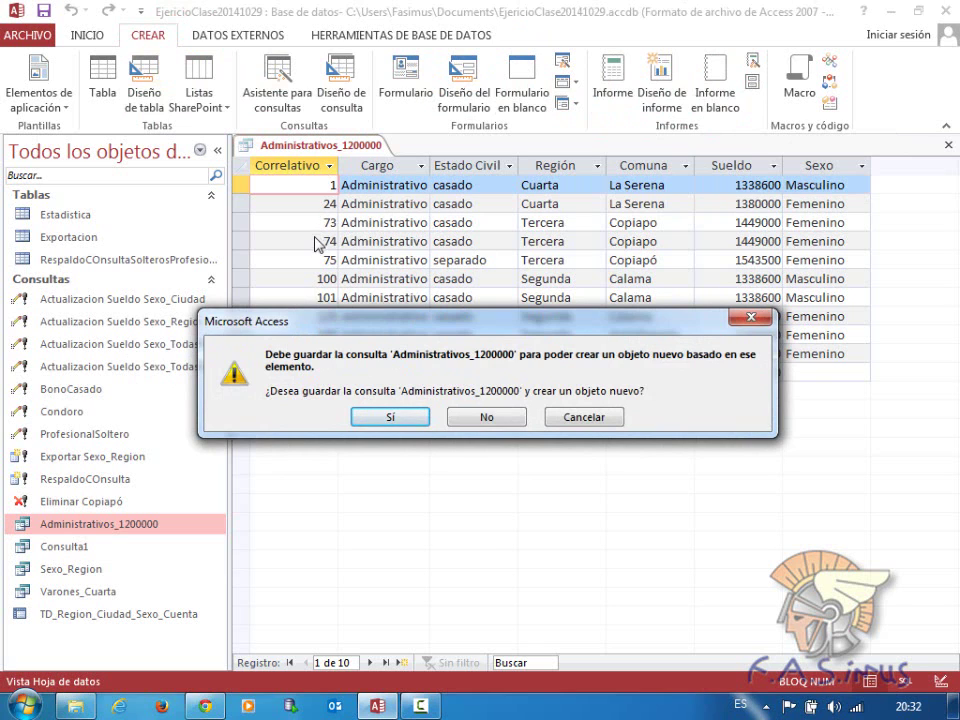
pyautogui.click(489, 418)
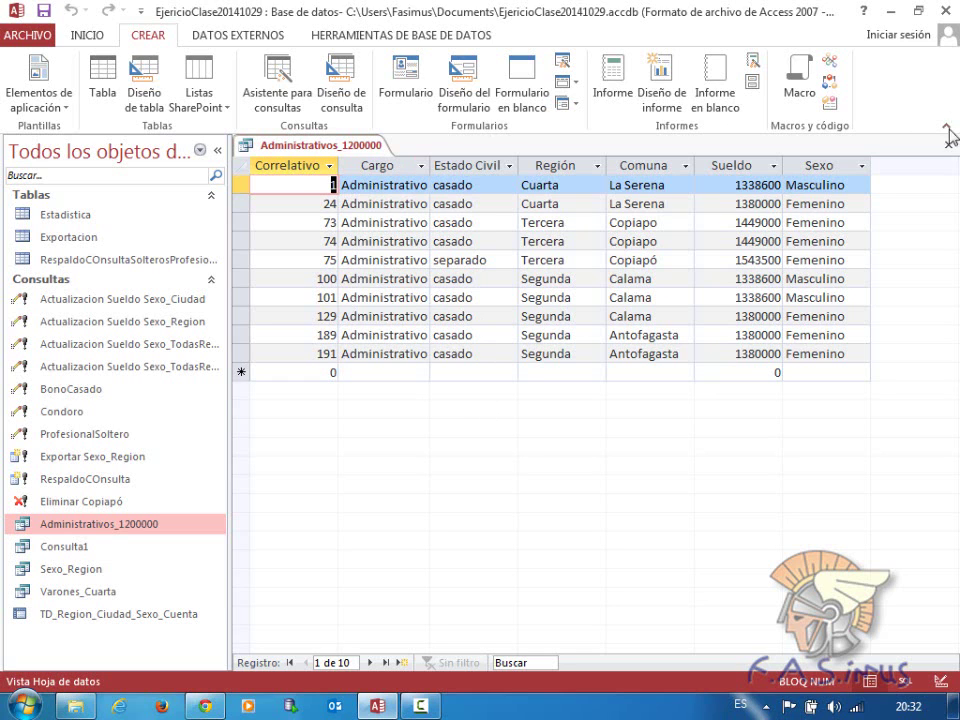
pyautogui.click(948, 148)
pyautogui.click(497, 414)
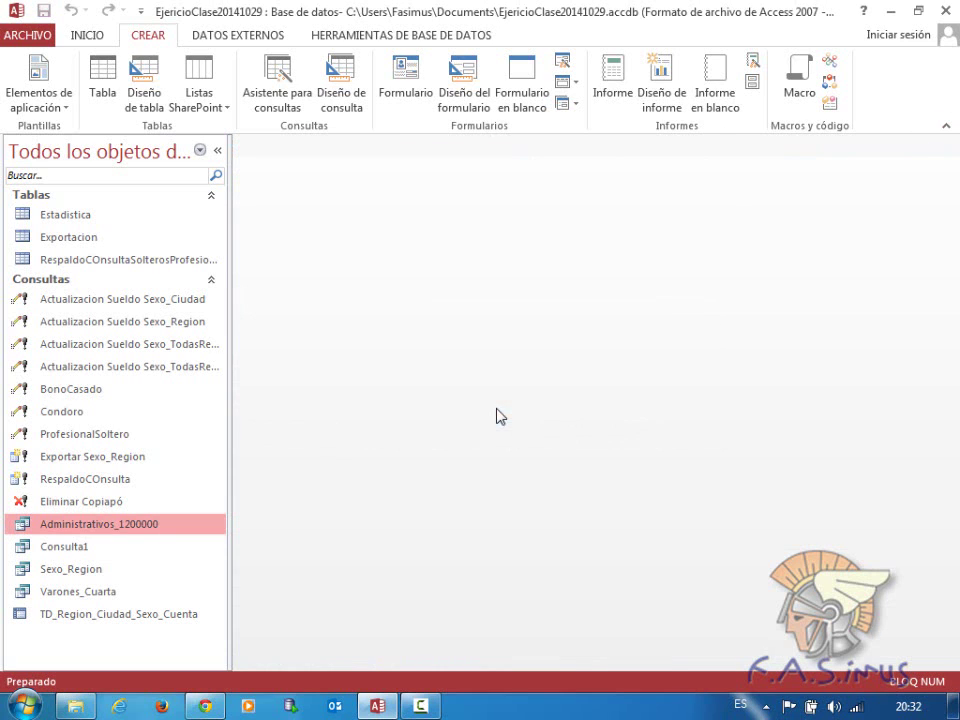
# - Start the report wizard and choose the Administrativos_1200000 query as the data source
pyautogui.click(754, 64)
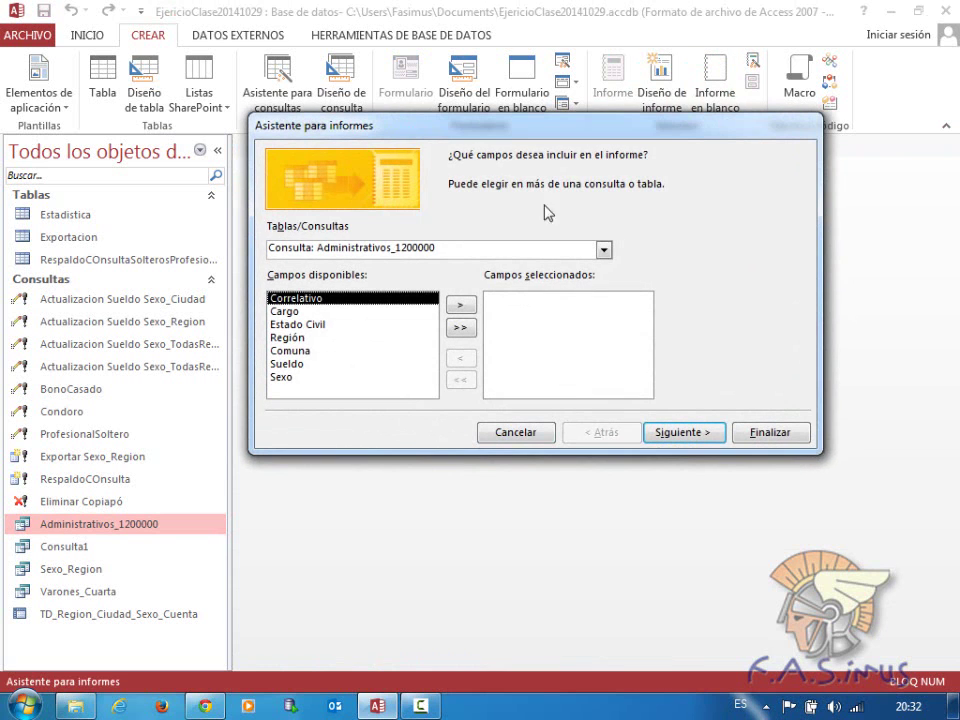
pyautogui.moveTo(499, 127); pyautogui.dragTo(517, 104)
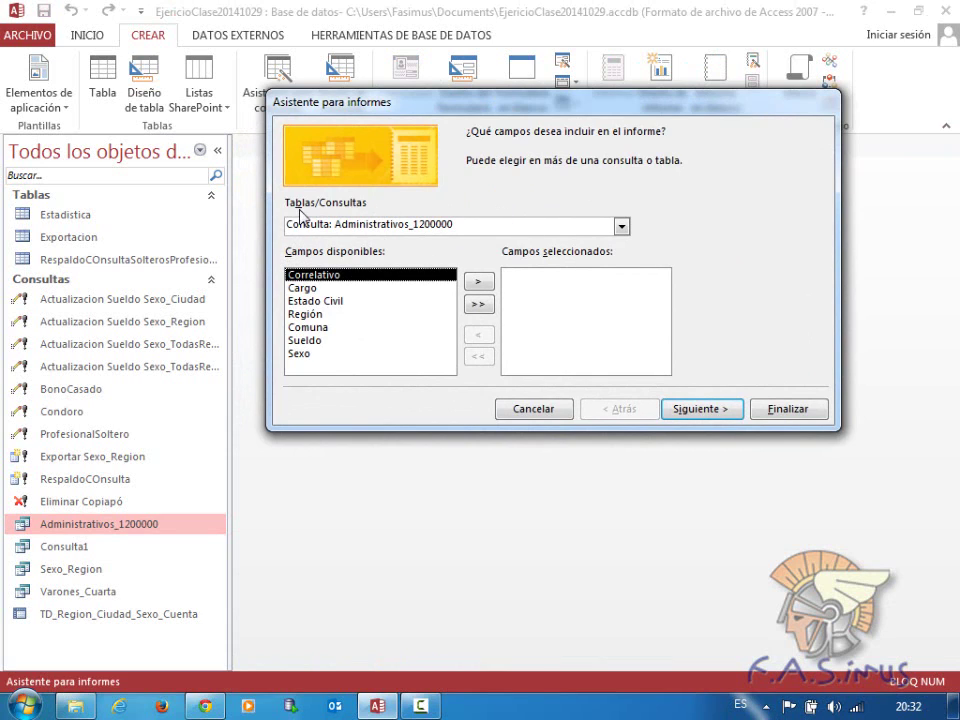
pyautogui.click(622, 227)
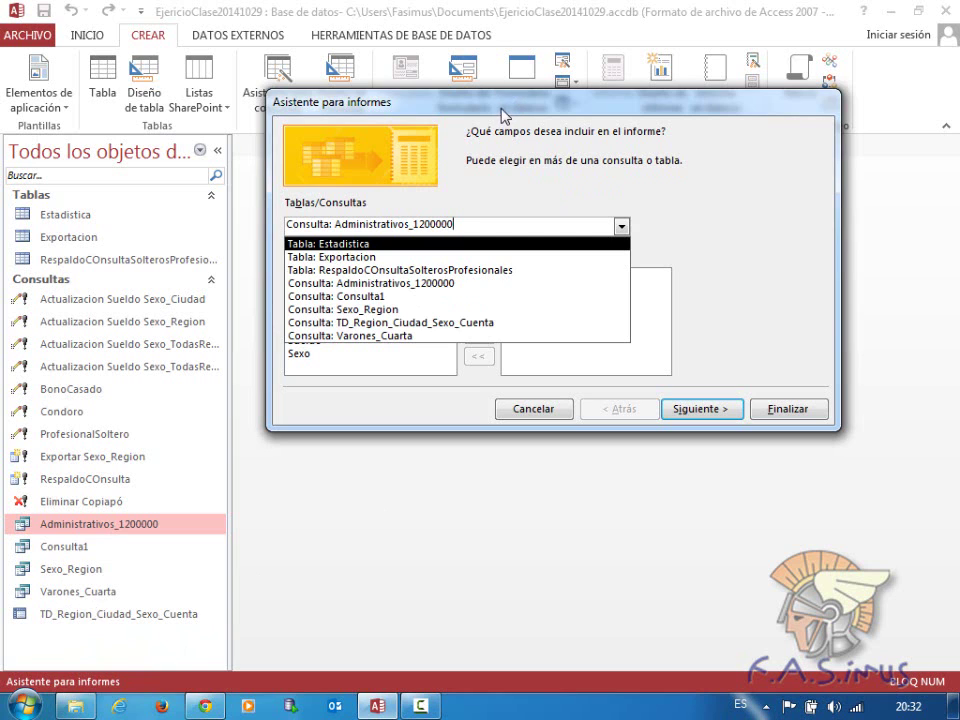
pyautogui.moveTo(514, 112); pyautogui.dragTo(484, 127)
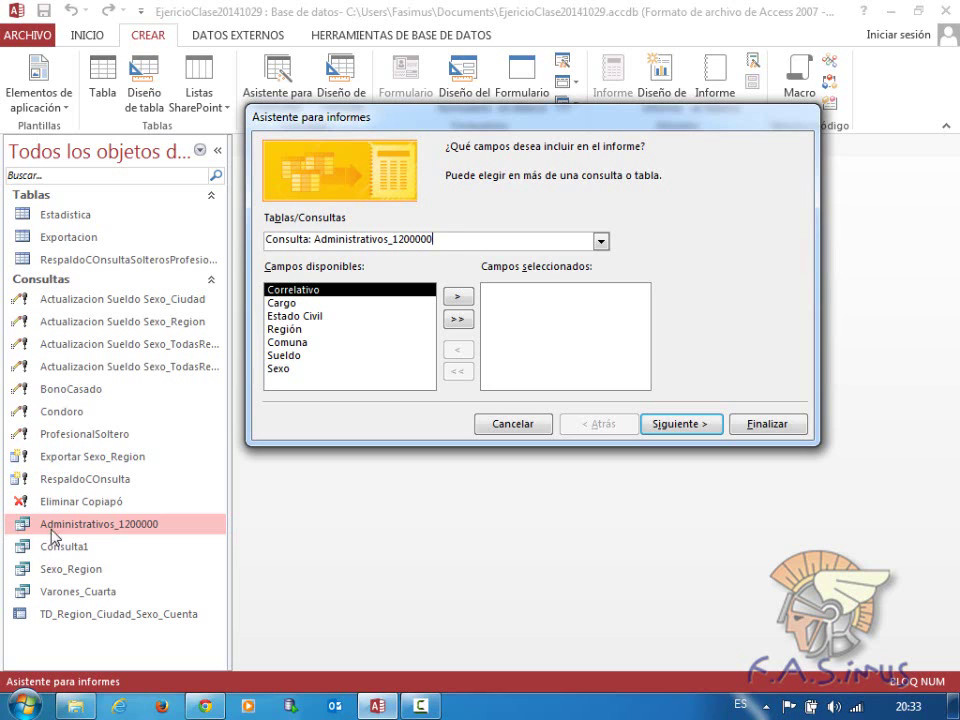
pyautogui.click(606, 245)
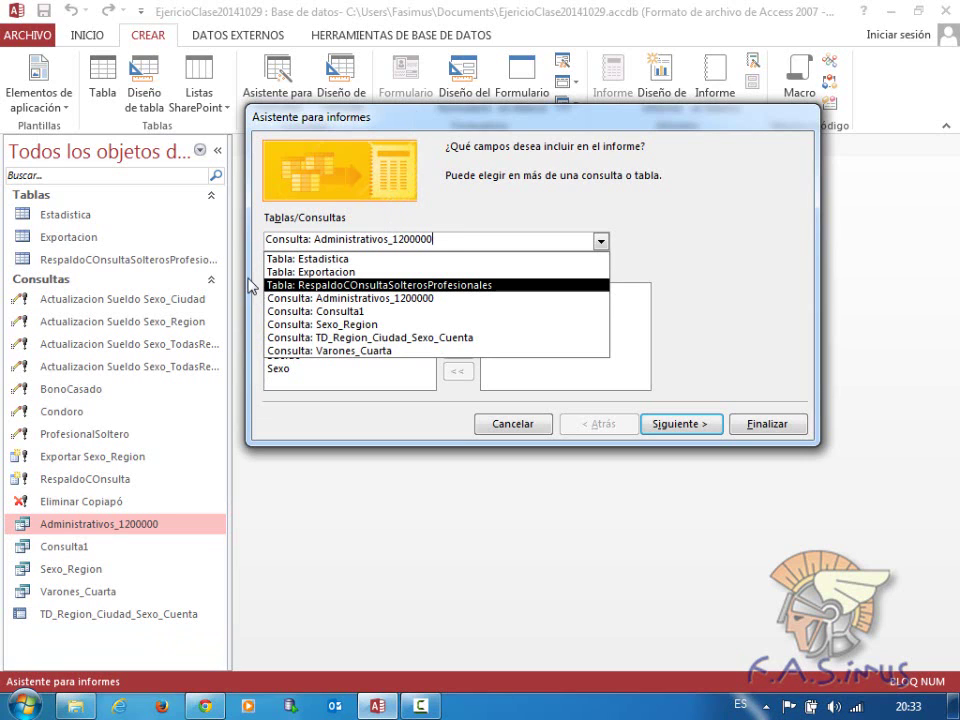
pyautogui.click(375, 300)
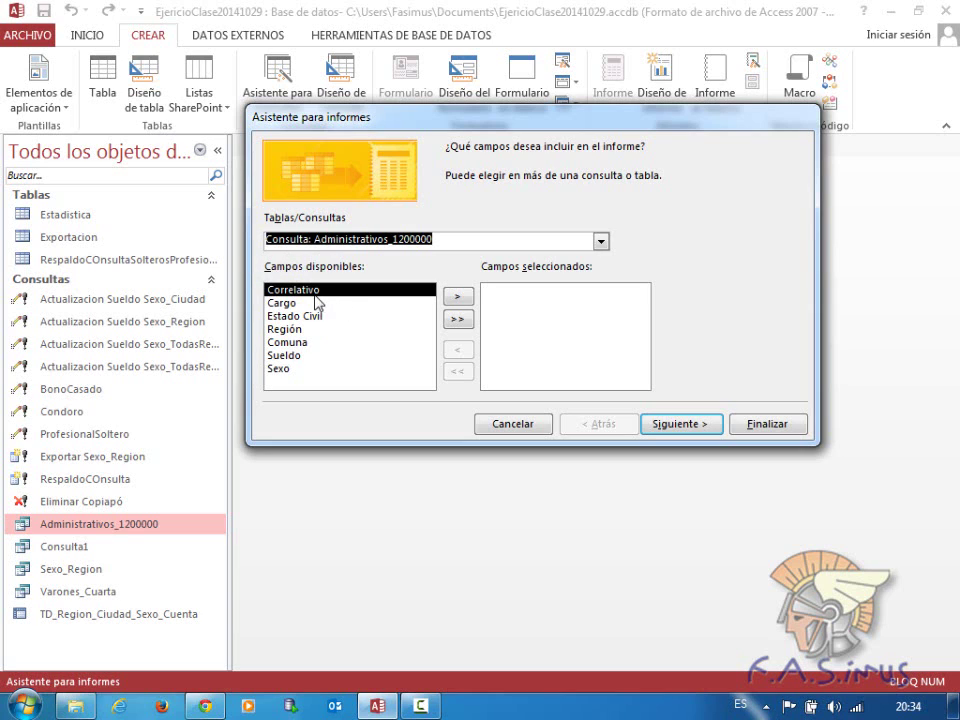
# - Include the fields Correlativo, Estado Civil, Comuna, Región, Sueldo and Sexo in the report, in that order
pyautogui.click(460, 298)
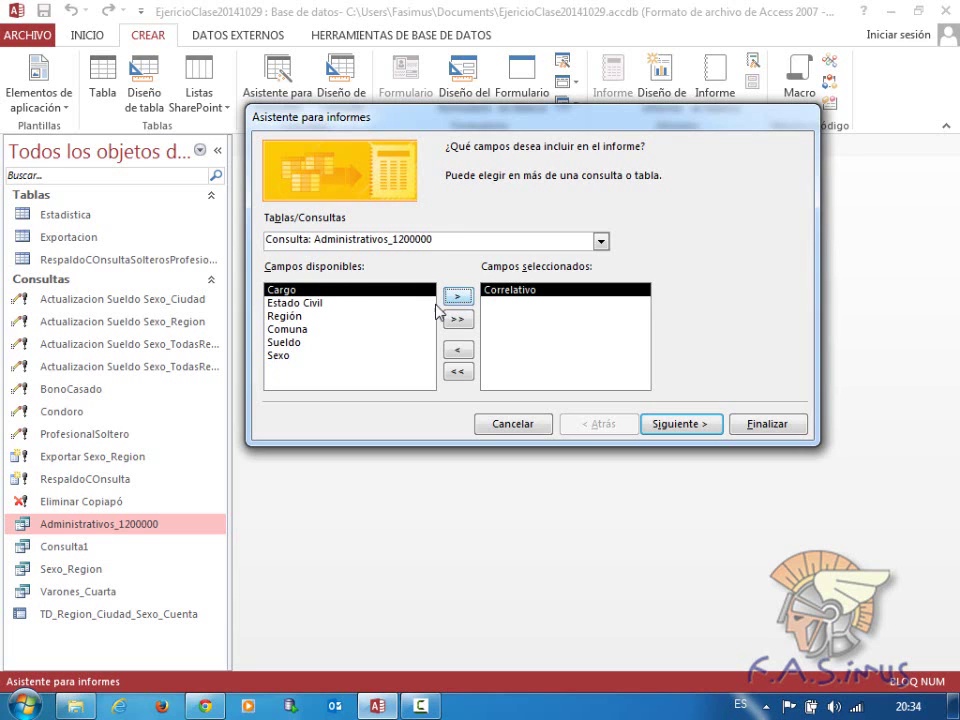
pyautogui.click(287, 304)
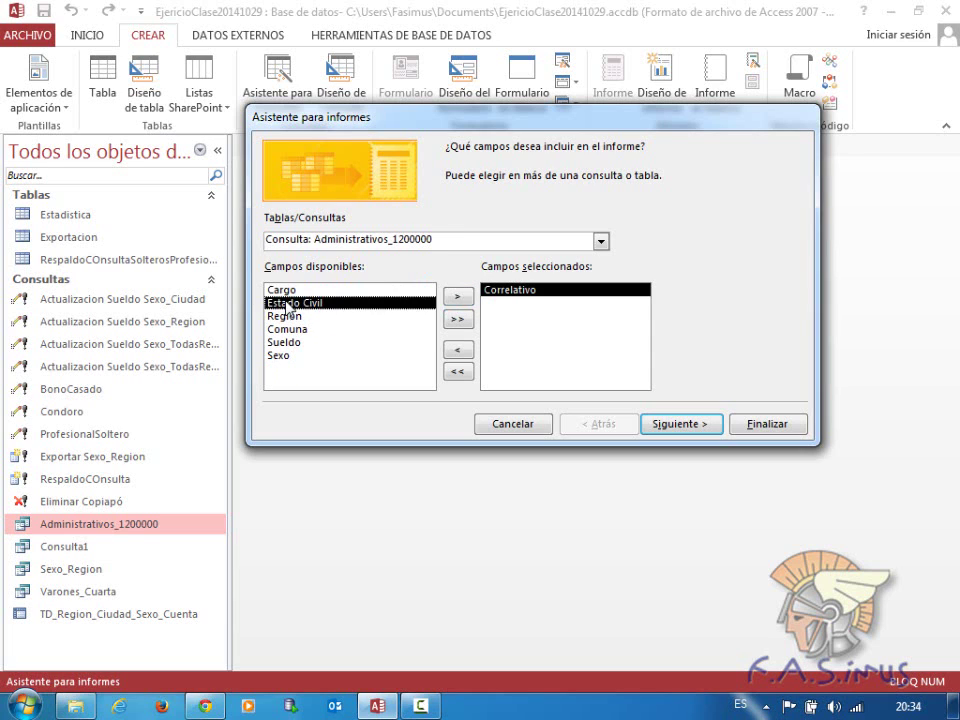
pyautogui.click(461, 299)
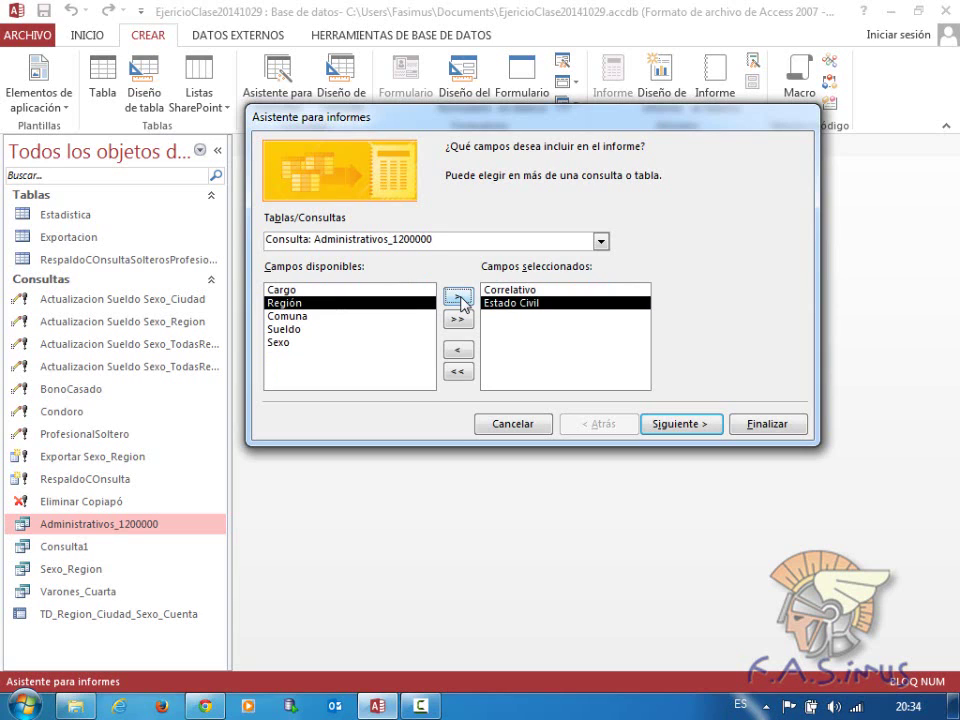
pyautogui.doubleClick(297, 316)
pyautogui.doubleClick(290, 302)
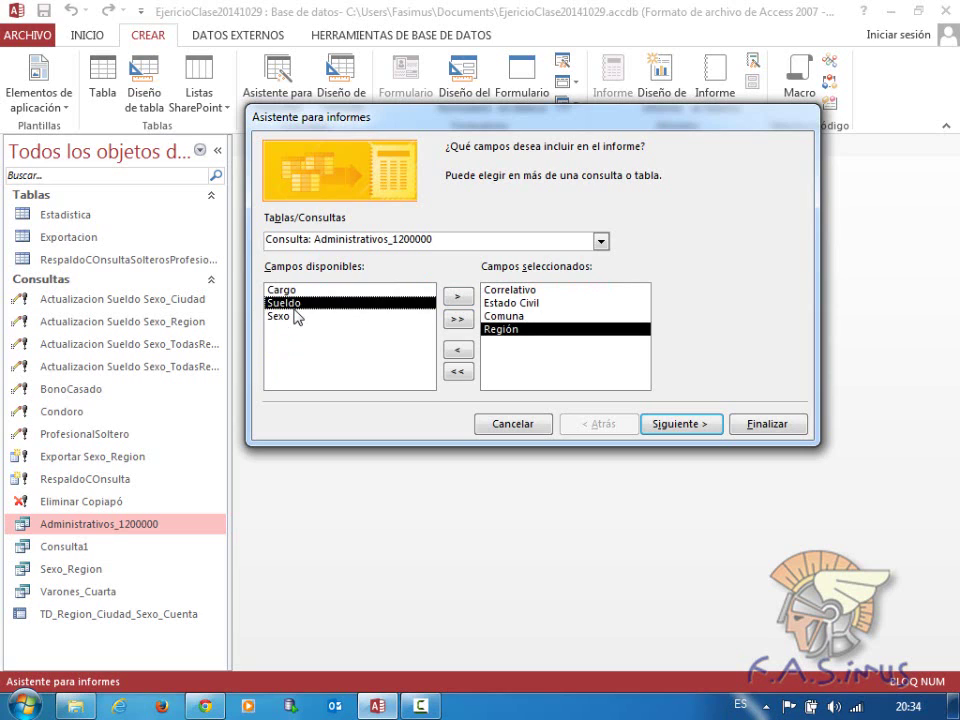
pyautogui.click(282, 316)
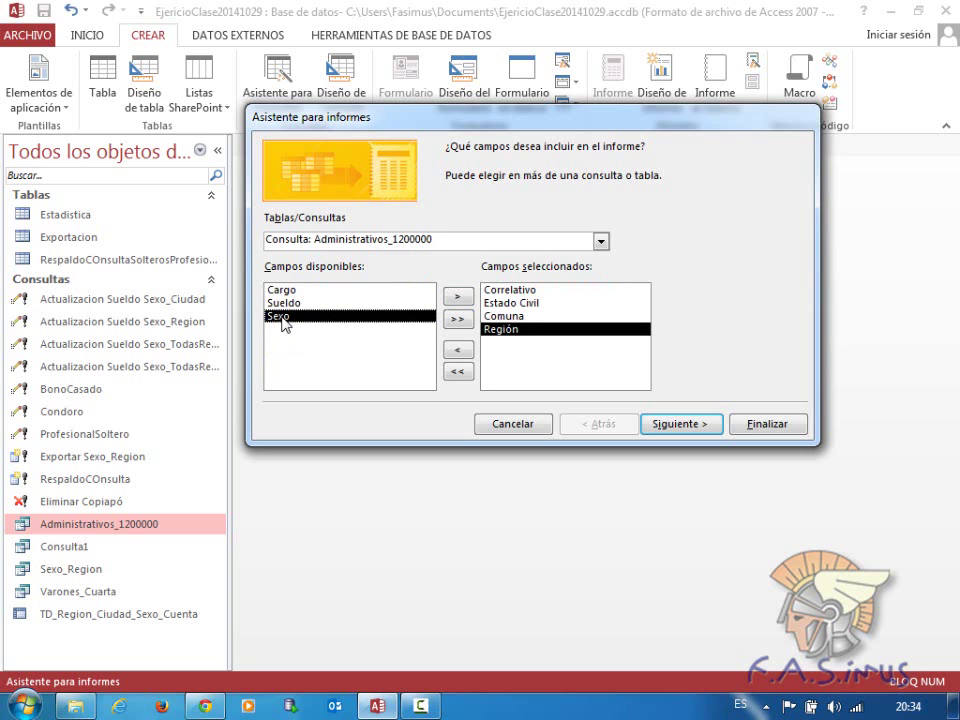
pyautogui.doubleClick(281, 302)
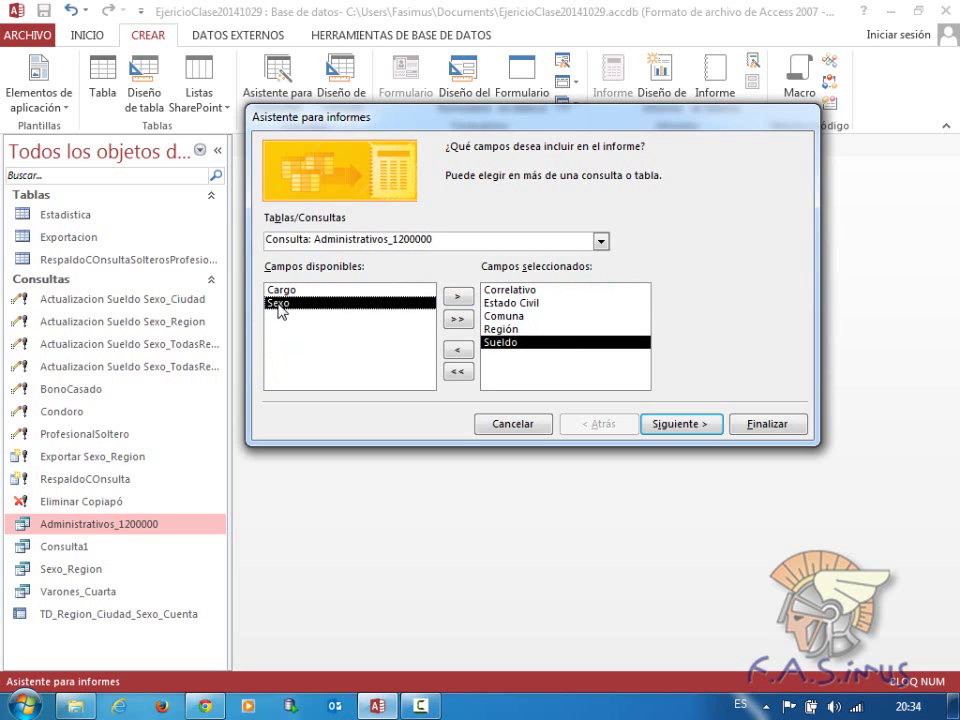
pyautogui.doubleClick(279, 305)
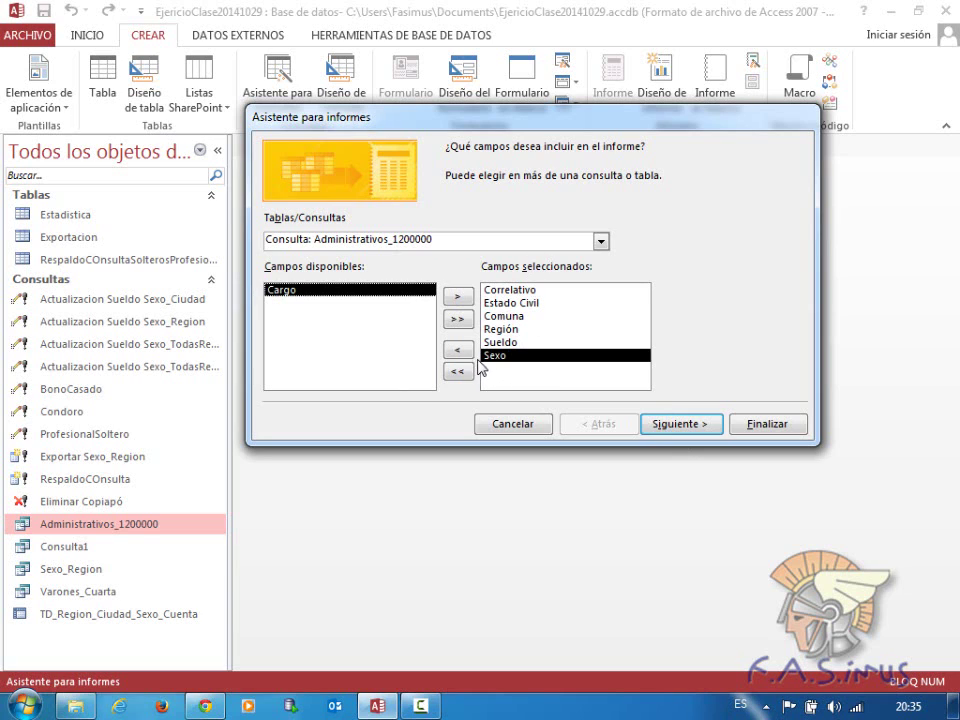
# - Group the report by Región, with Comuna as the second grouping level and Sexo as the third
pyautogui.click(690, 430)
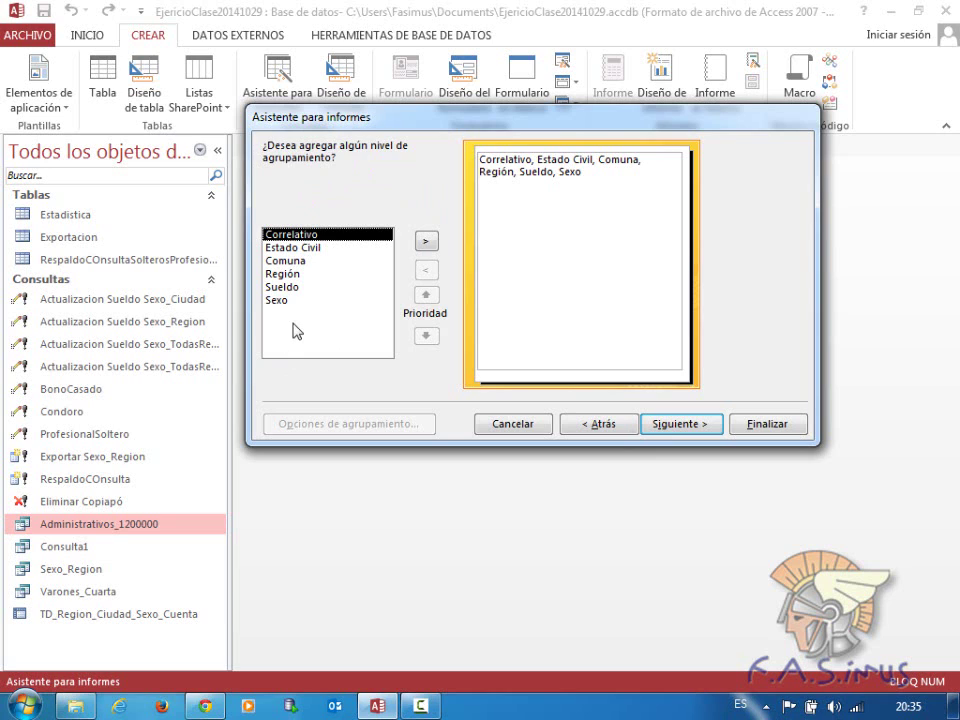
pyautogui.doubleClick(283, 274)
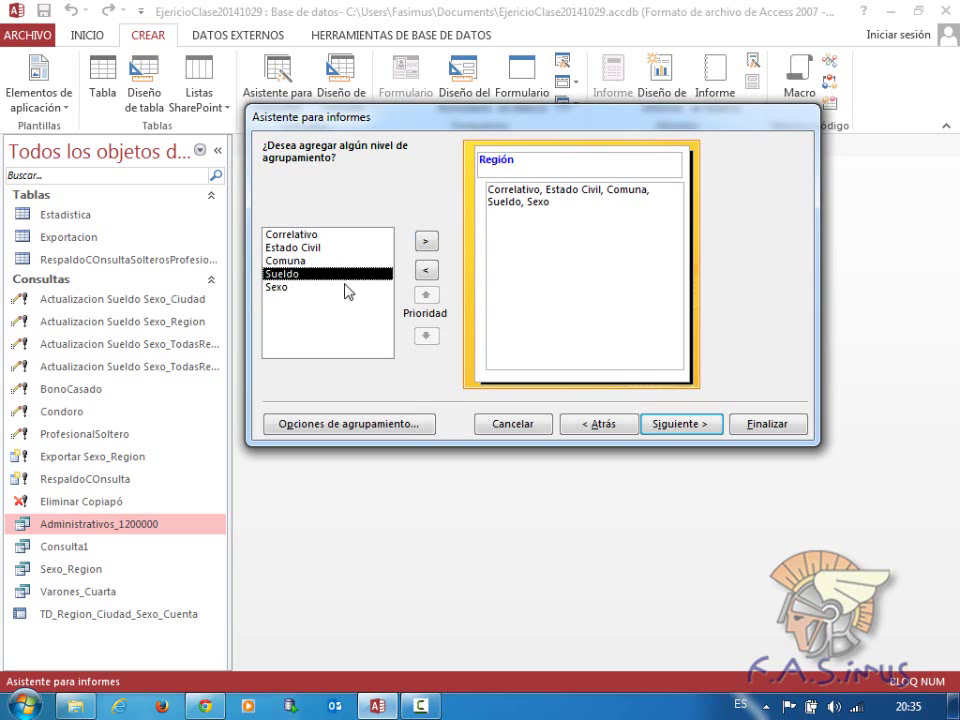
pyautogui.doubleClick(299, 260)
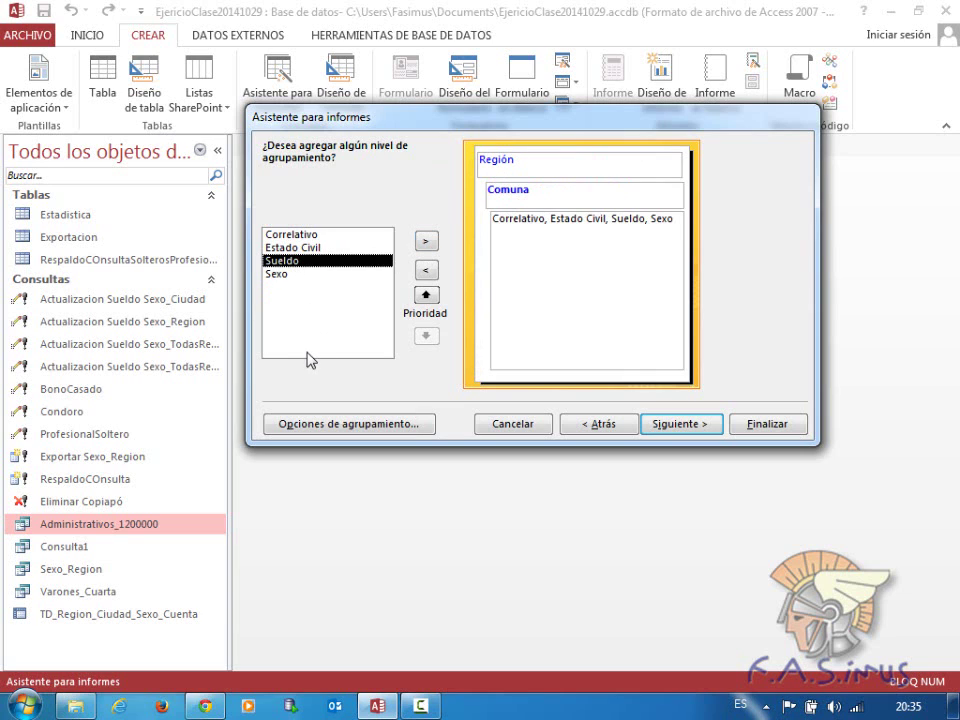
pyautogui.doubleClick(277, 274)
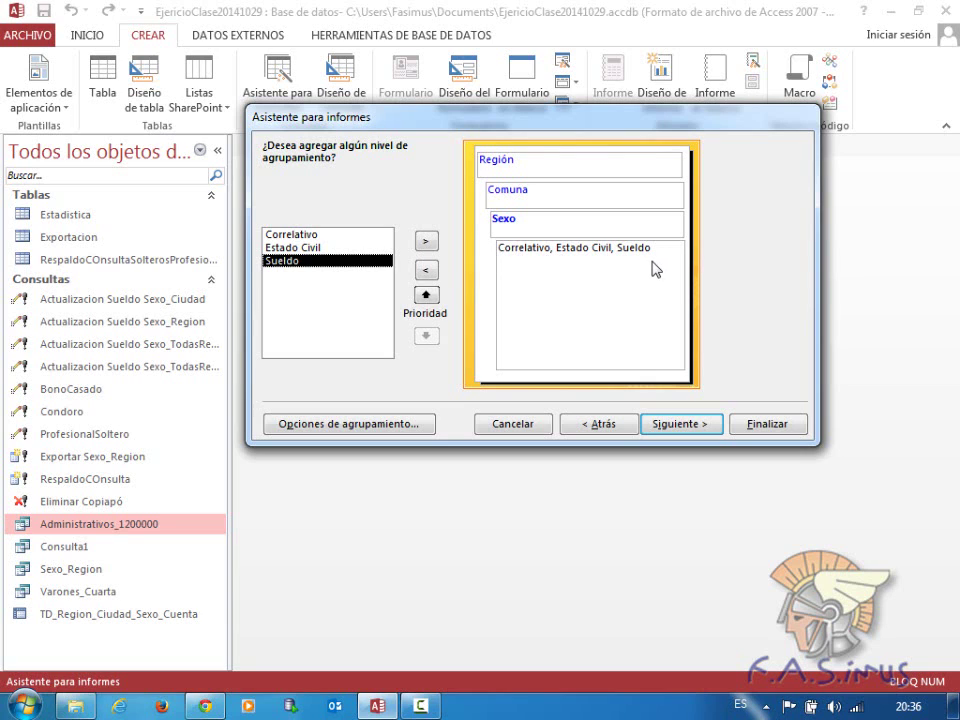
# - Sort the report's detail records by Correlativo in ascending order and continue to the layout options
pyautogui.click(674, 427)
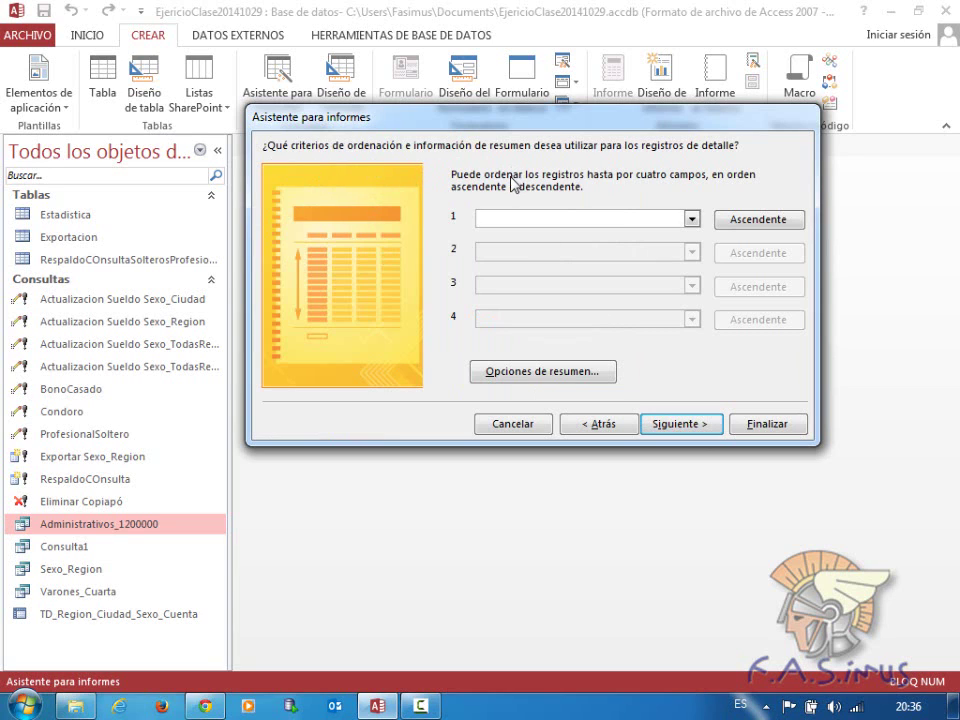
pyautogui.click(691, 219)
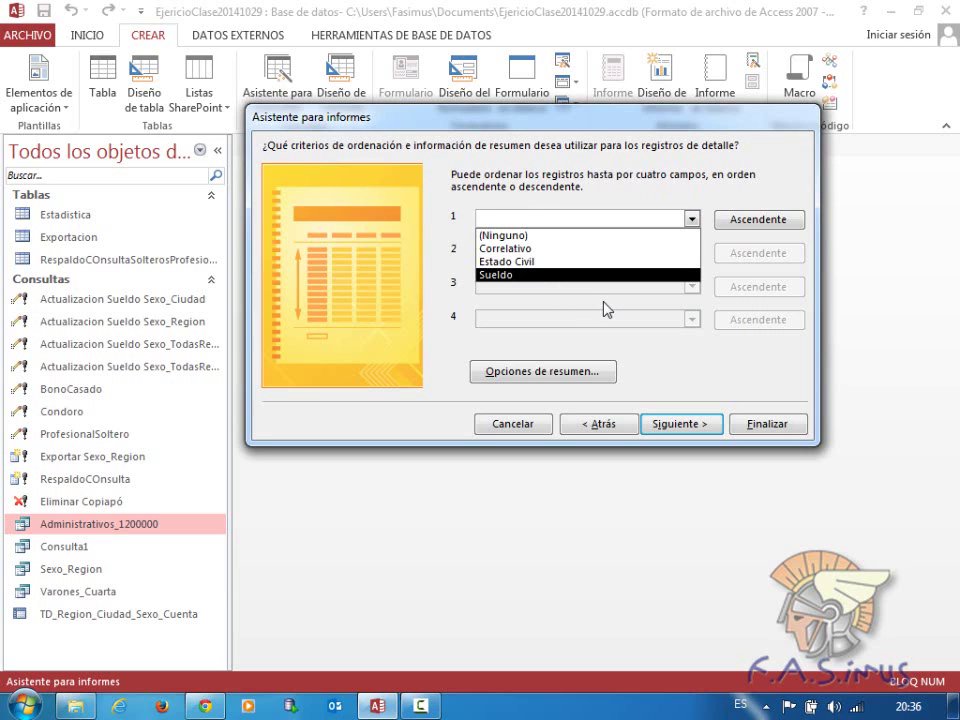
pyautogui.click(503, 249)
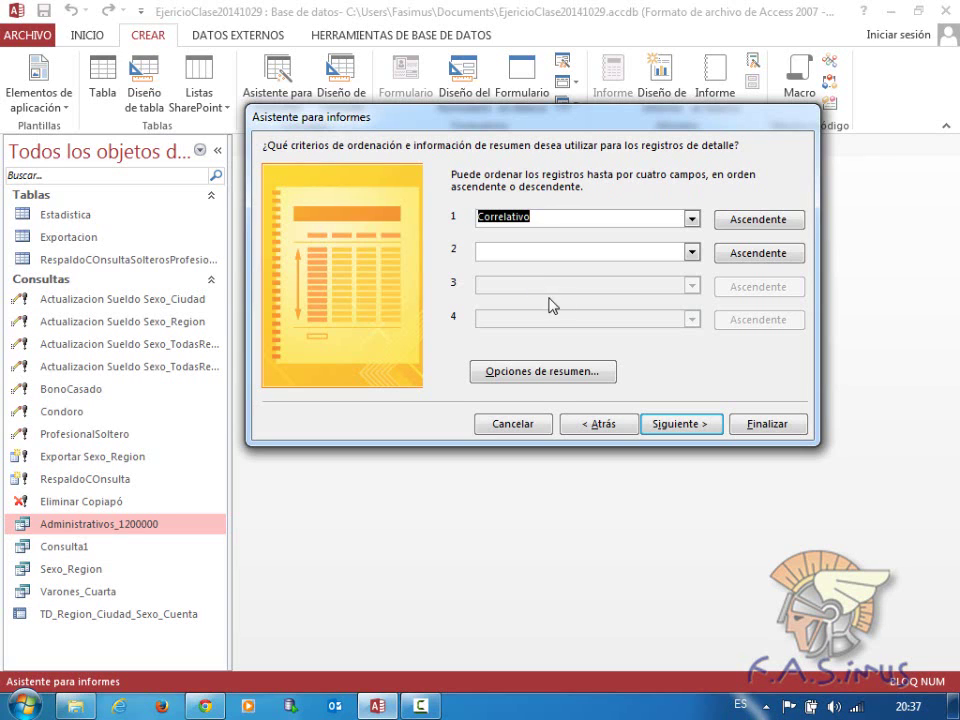
pyautogui.click(679, 424)
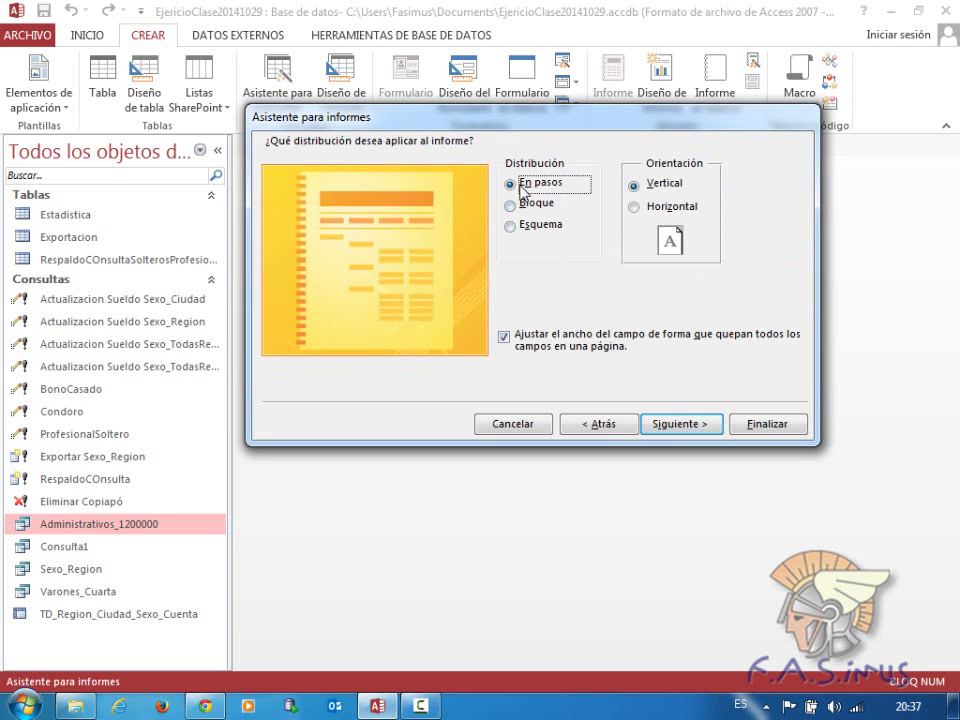
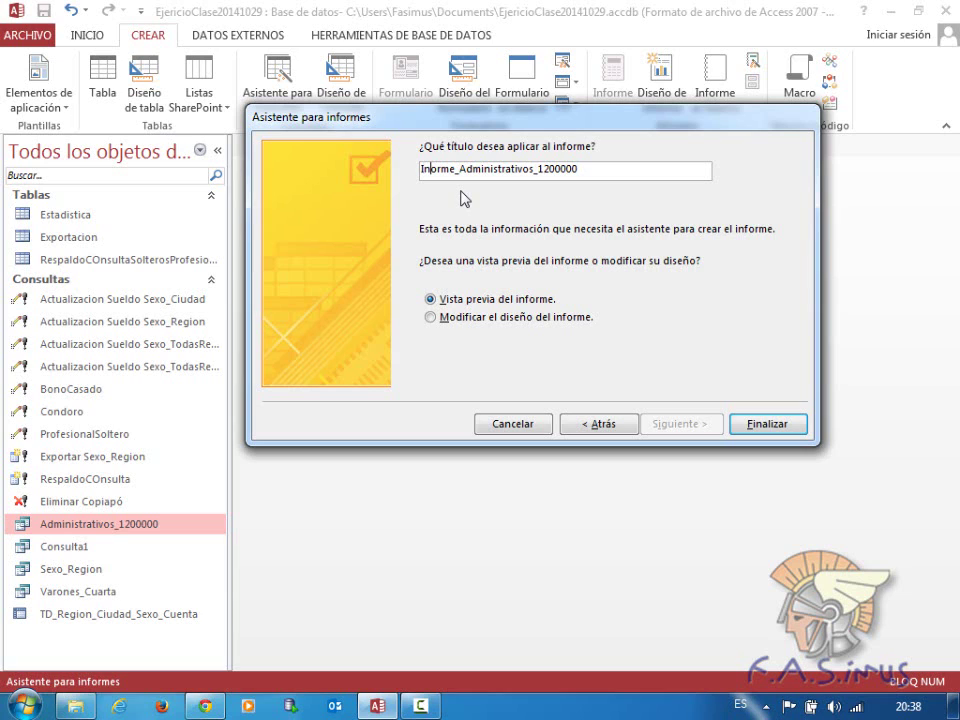
# - Title the report Informe_Administrativos_1200000, generate it in preview and review the page at a reduced zoom of 77 %
pyautogui.write('f')
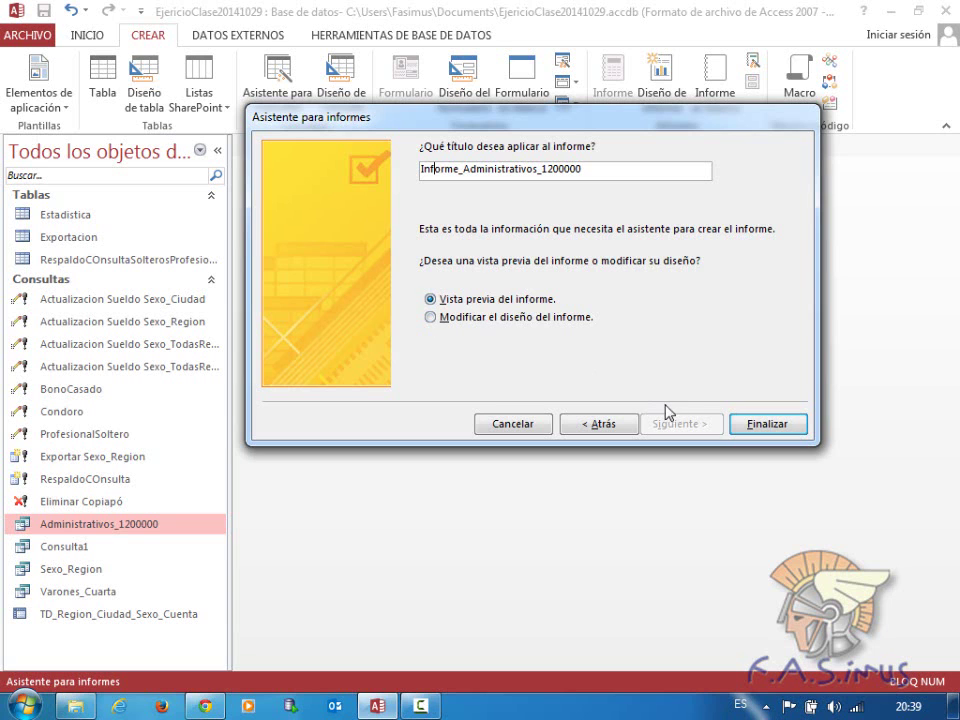
pyautogui.click(765, 424)
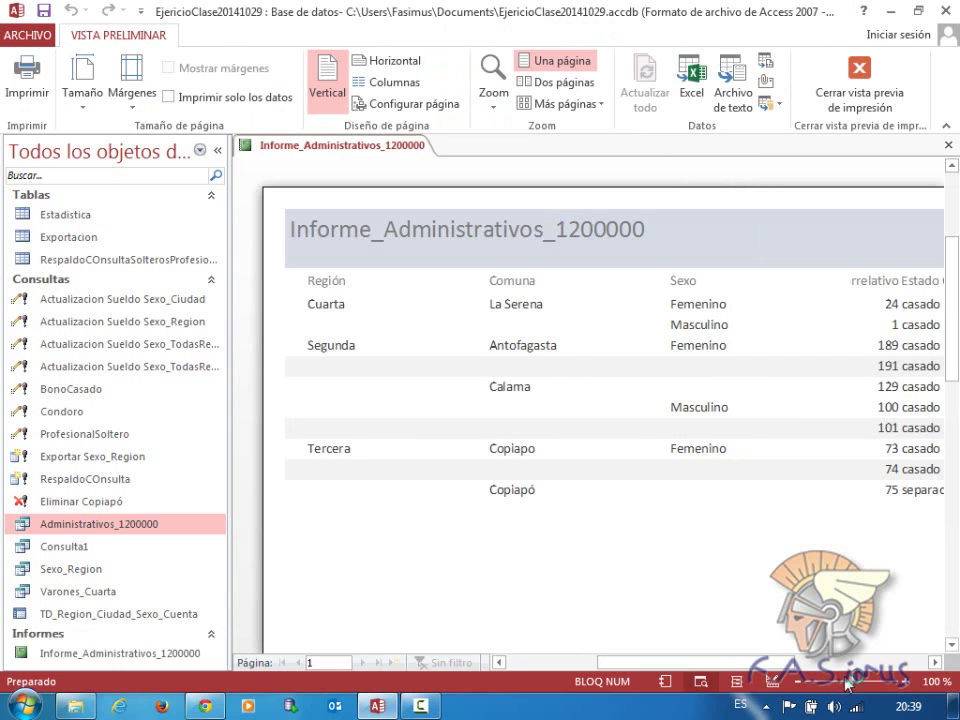
pyautogui.moveTo(853, 681); pyautogui.dragTo(840, 683)
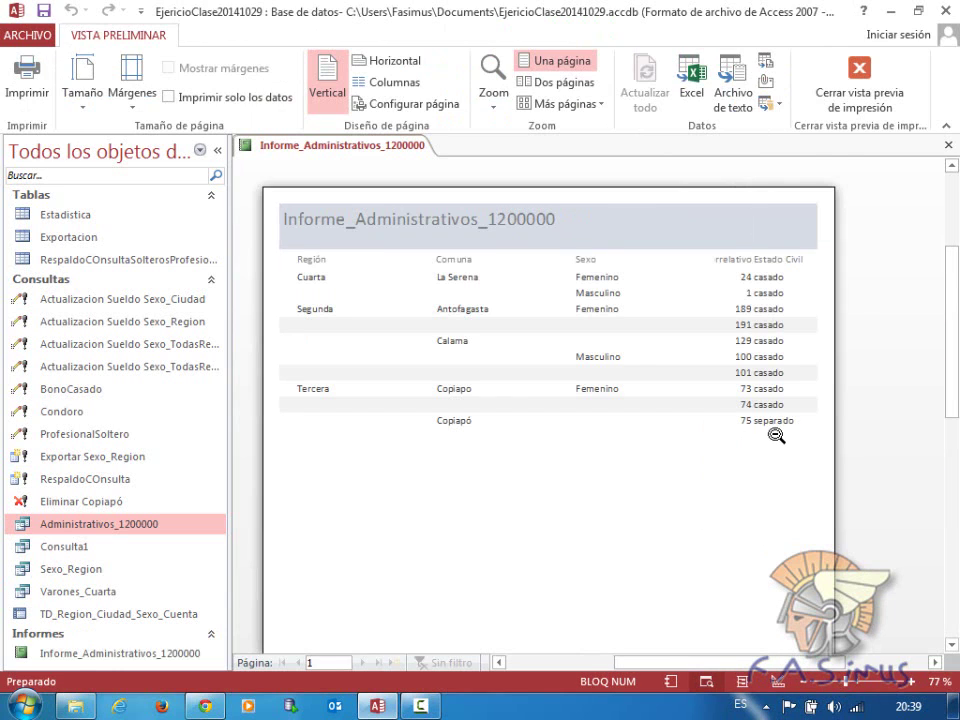
pyautogui.scroll(-5, 777, 440)
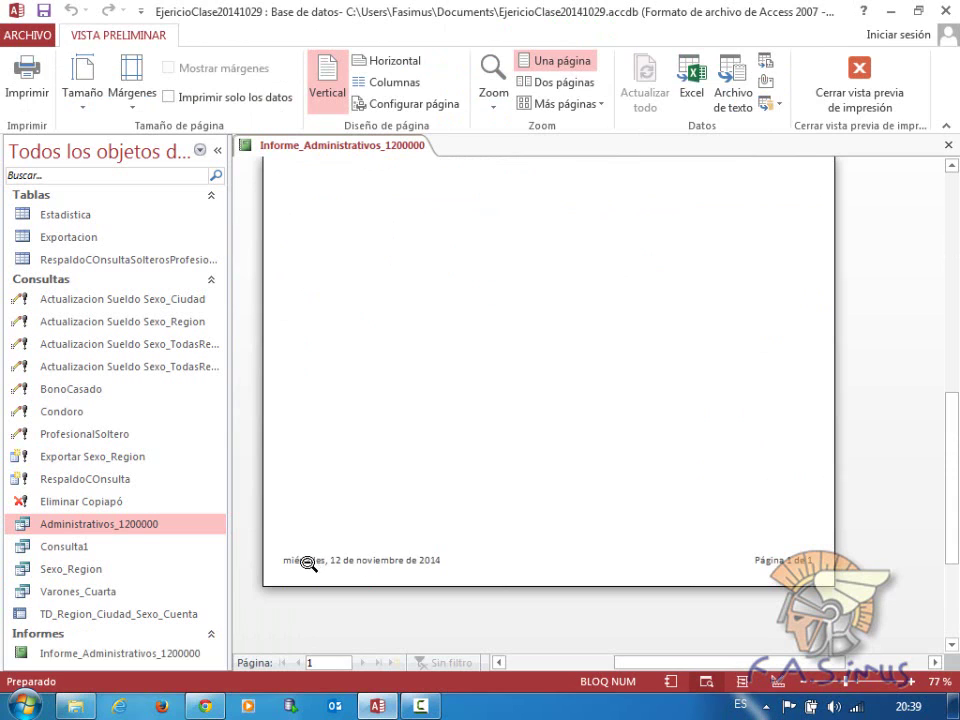
pyautogui.scroll(5, 735, 501)
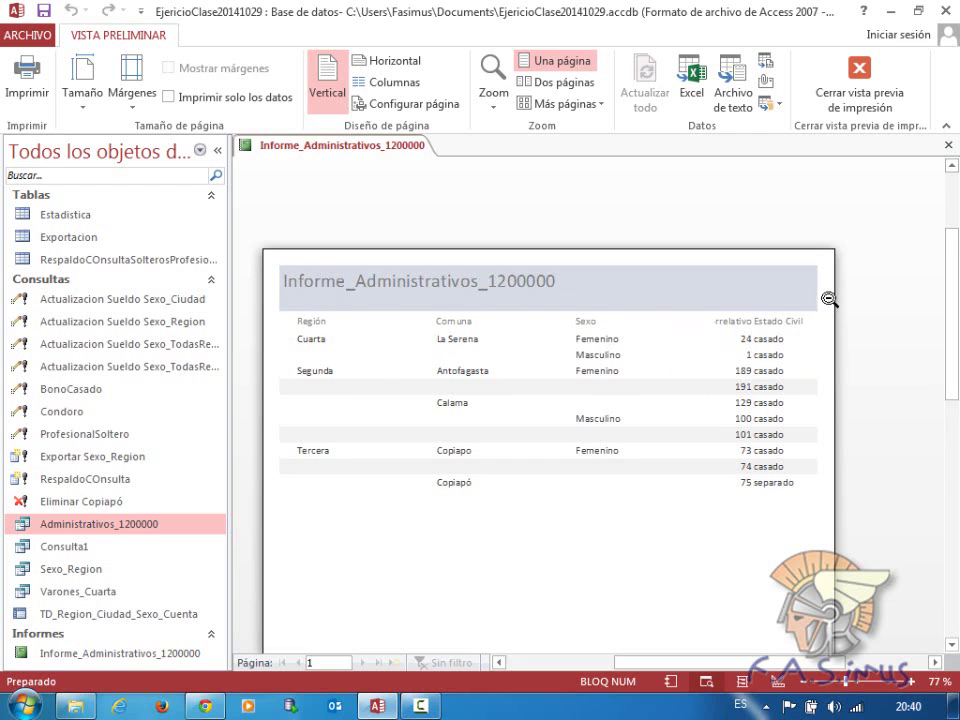
# - Review the previewed report page down to its footer and back up to the title
pyautogui.moveTo(954, 289); pyautogui.dragTo(954, 490)
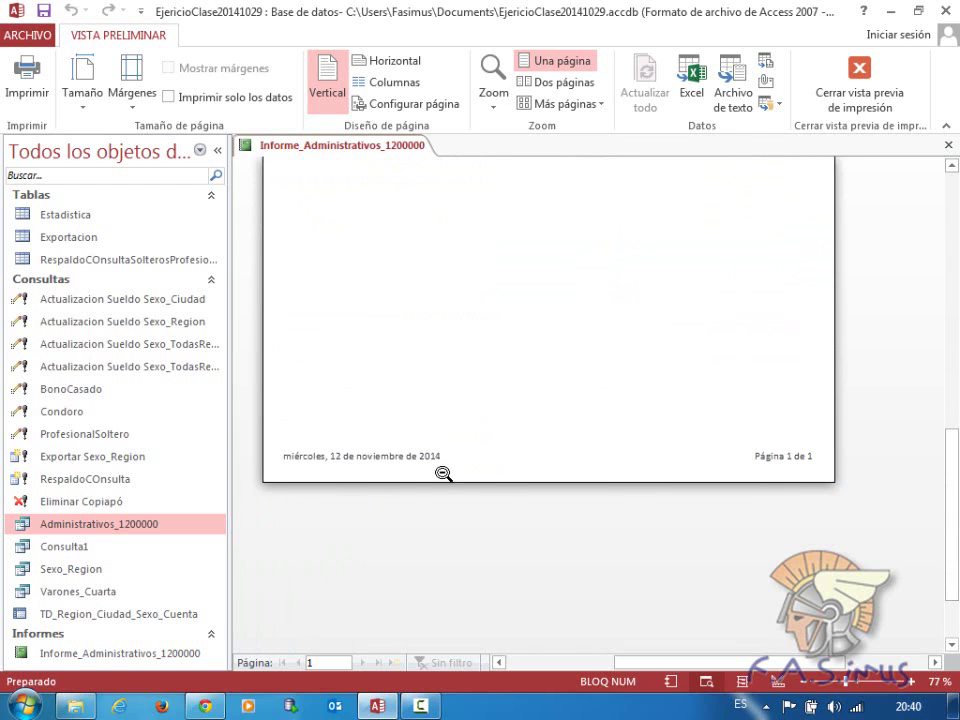
pyautogui.click(611, 467)
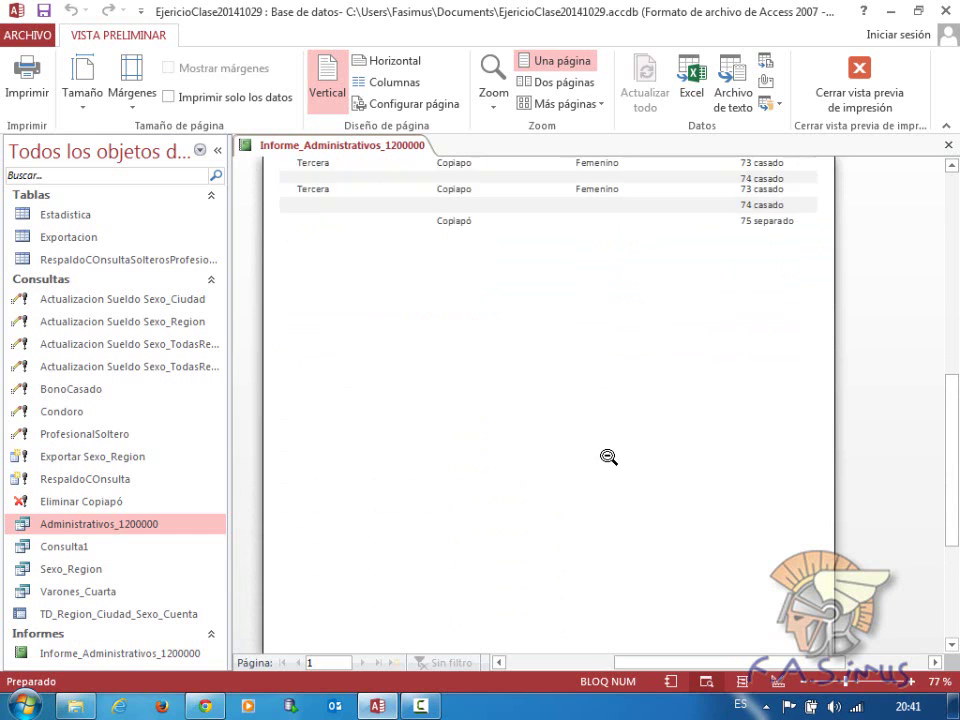
pyautogui.scroll(3, 611, 449)
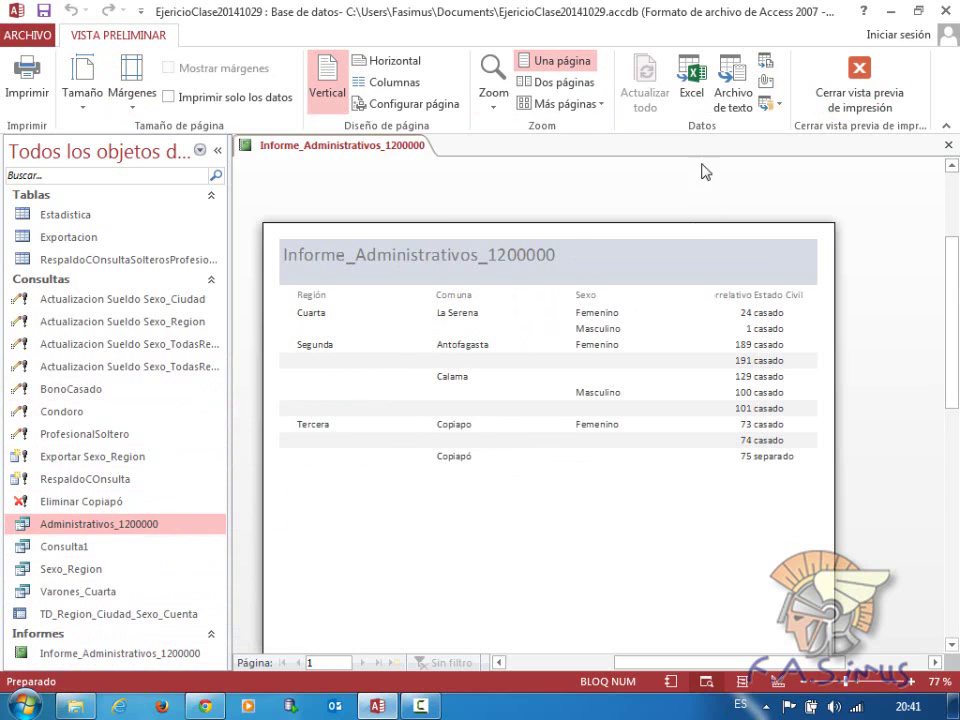
# - Close the print preview to work in Design view, collapse the navigation pane and narrow the field list to widen the design area
pyautogui.click(853, 78)
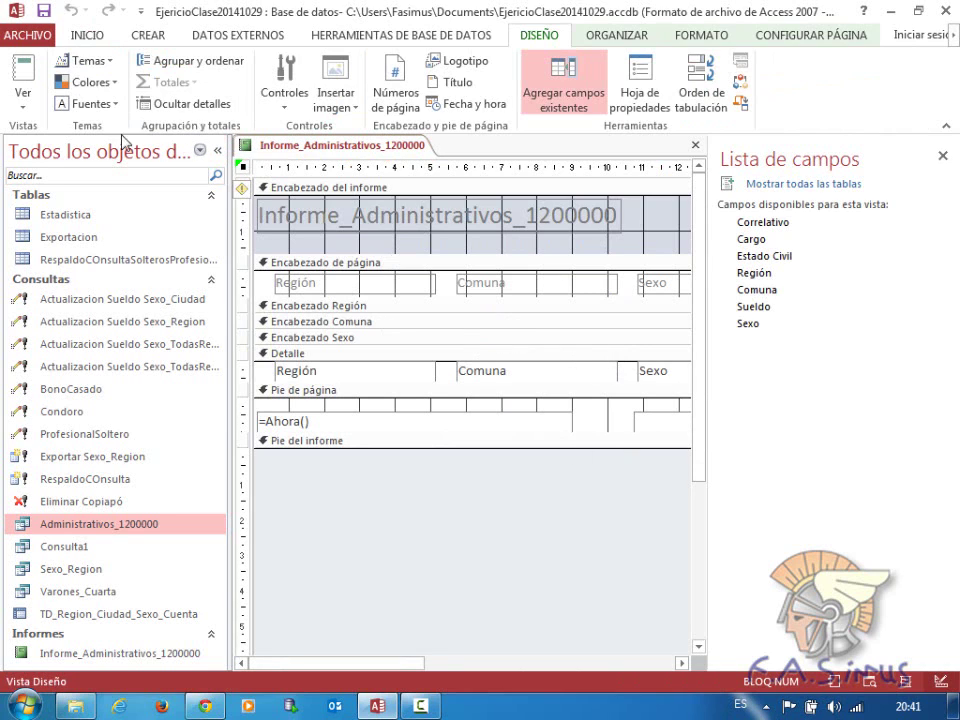
pyautogui.click(217, 152)
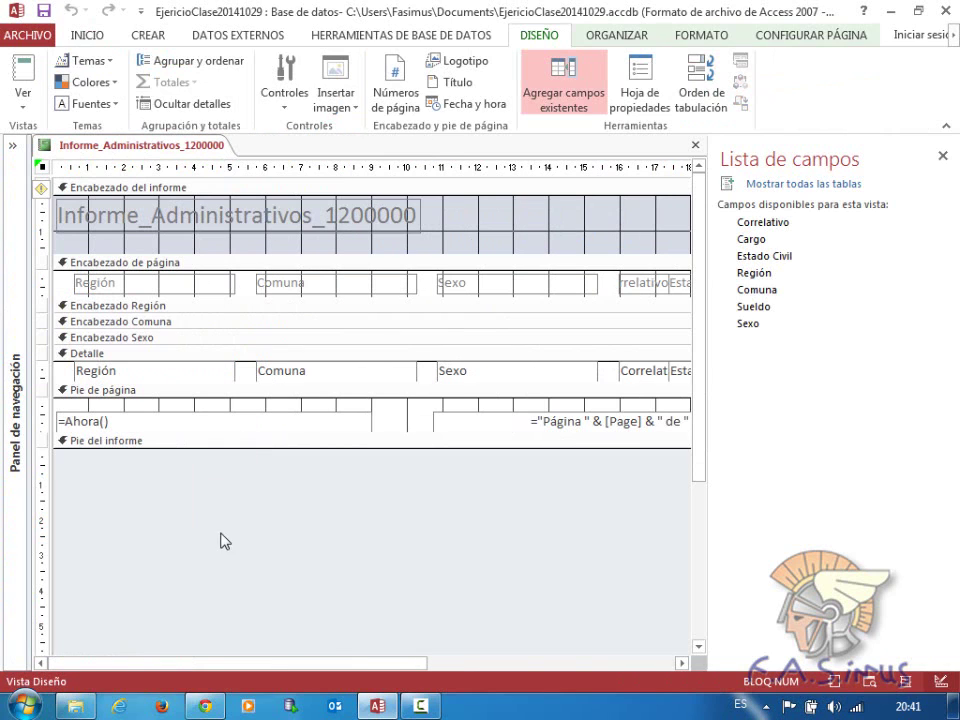
pyautogui.moveTo(707, 258); pyautogui.dragTo(821, 254)
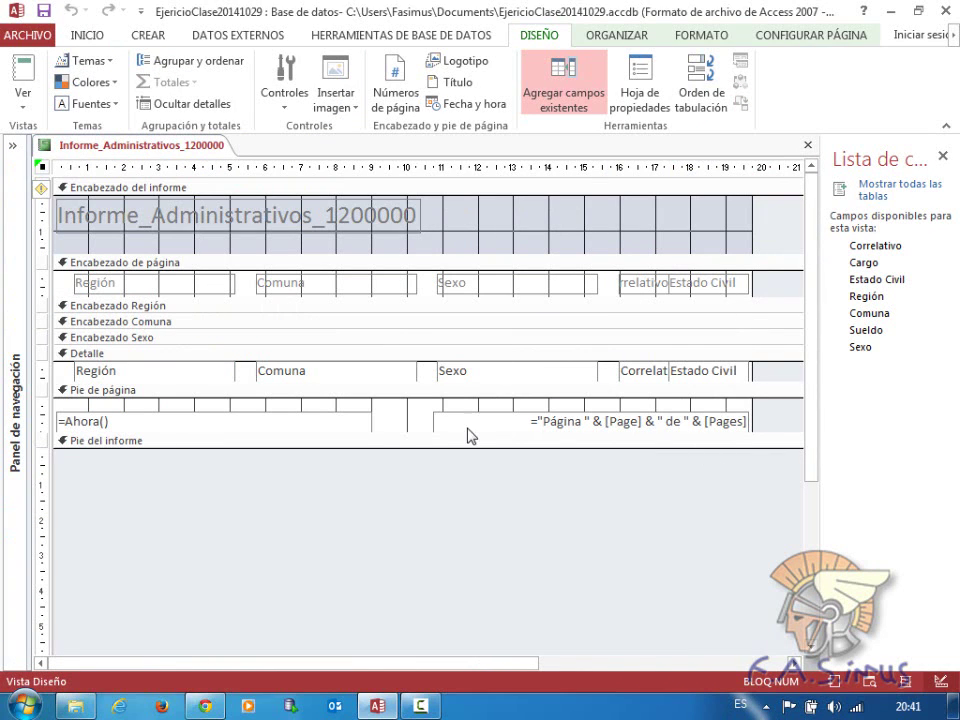
# - Examine the Región, Comuna, Sexo, Correlativo and Estado Civil labels in the page header and how far the layout extends
pyautogui.click(125, 284)
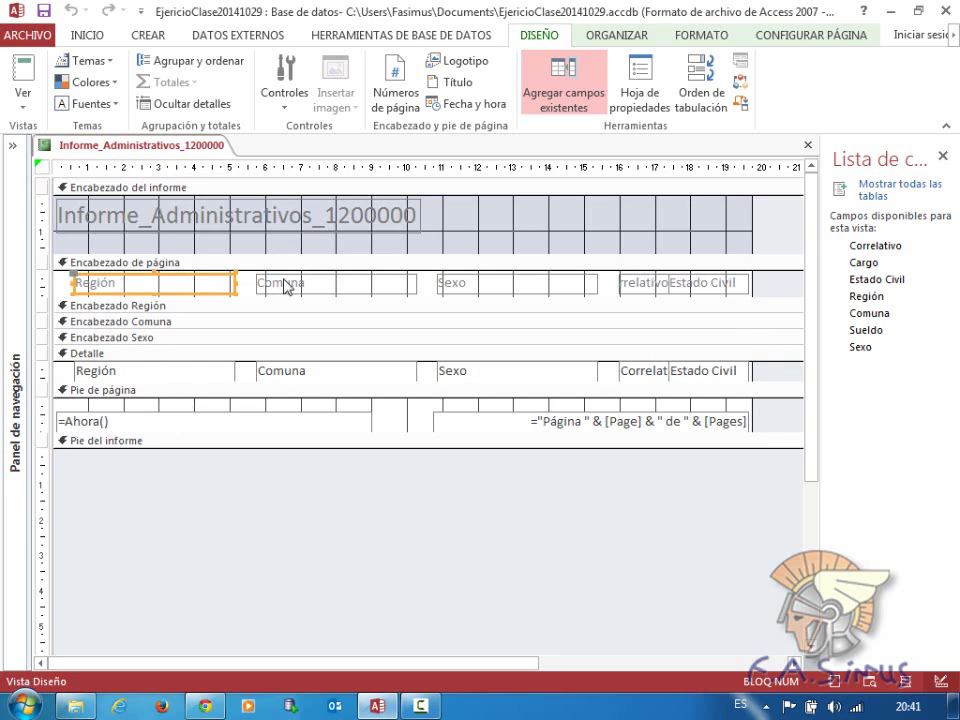
pyautogui.click(315, 287)
pyautogui.click(458, 289)
pyautogui.click(643, 285)
pyautogui.click(704, 287)
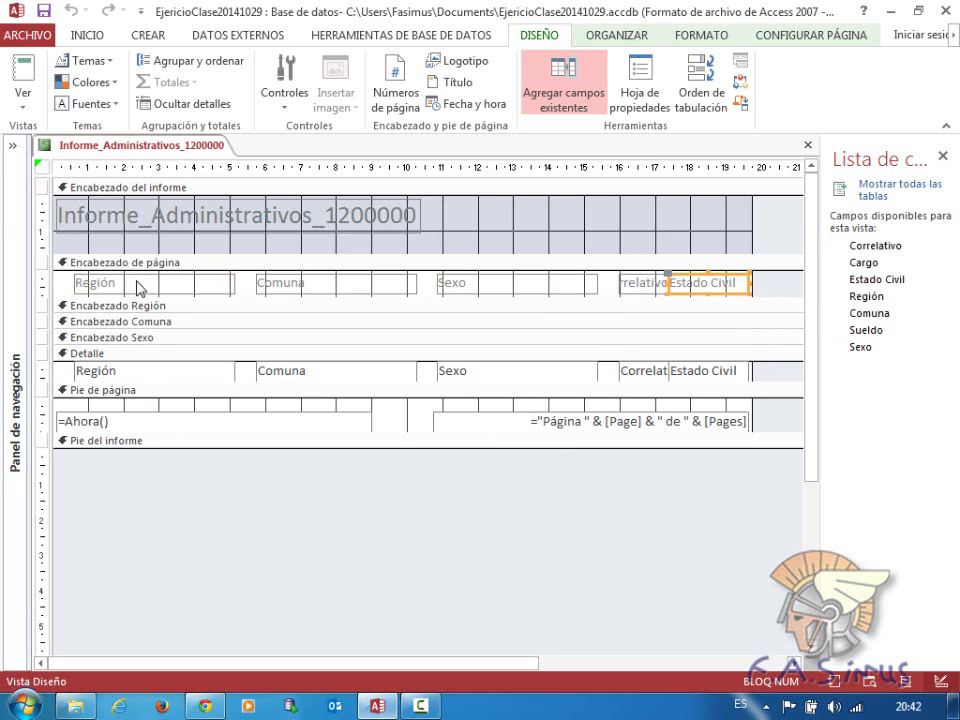
pyautogui.click(508, 658)
pyautogui.moveTo(556, 667); pyautogui.dragTo(392, 668)
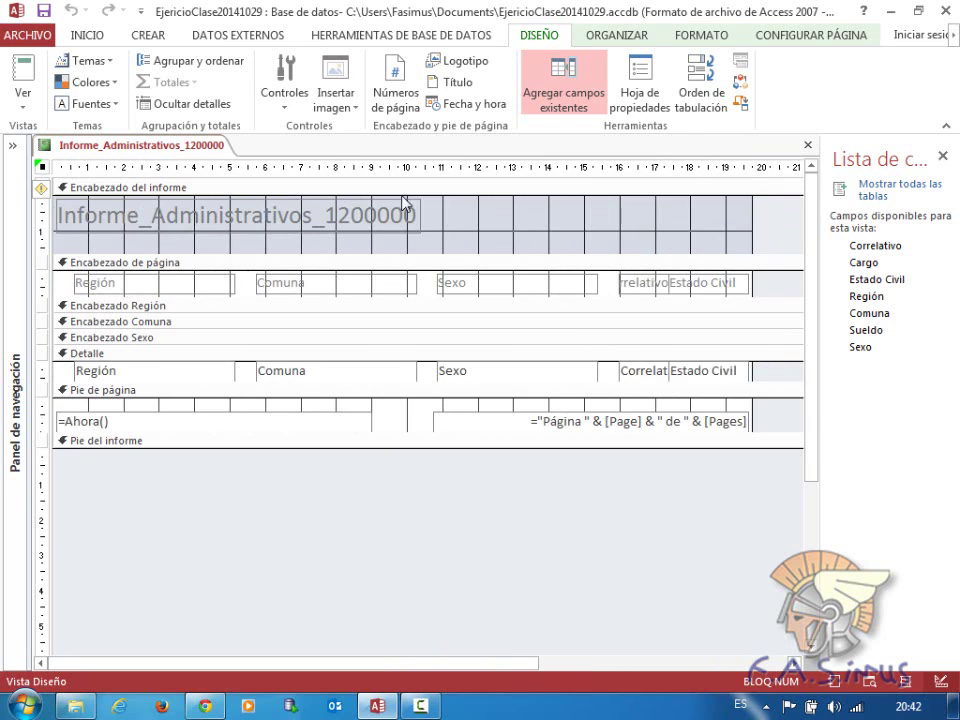
# - In the Detail section, narrow Región to about 3.4 cm, shift Comuna closer to it and narrow Comuna to about 3.5 cm
pyautogui.click(152, 372)
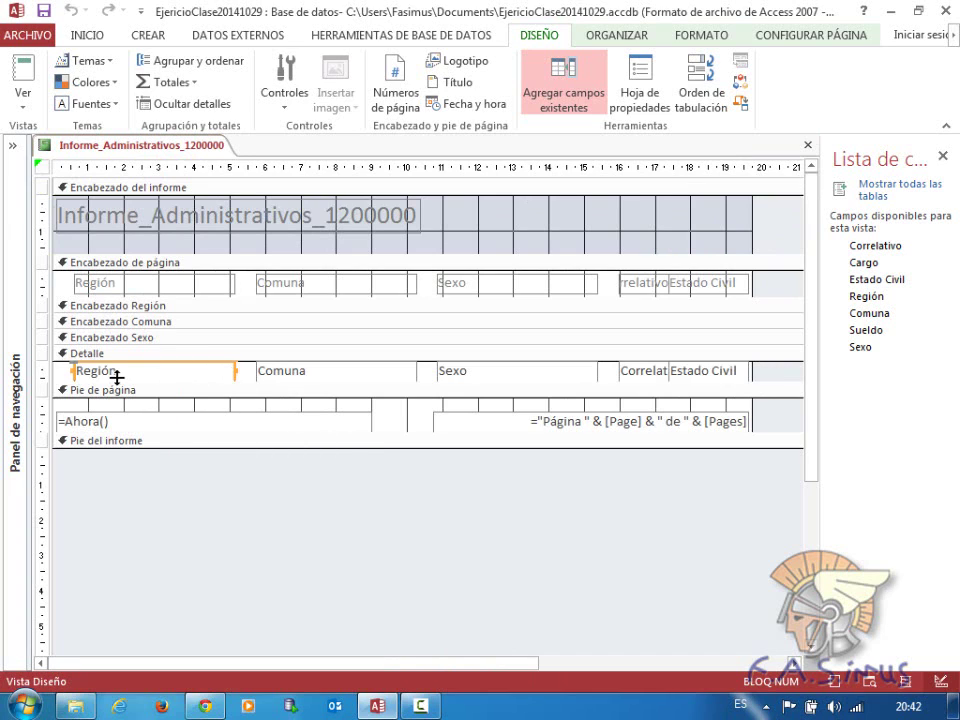
pyautogui.moveTo(231, 371); pyautogui.dragTo(193, 373)
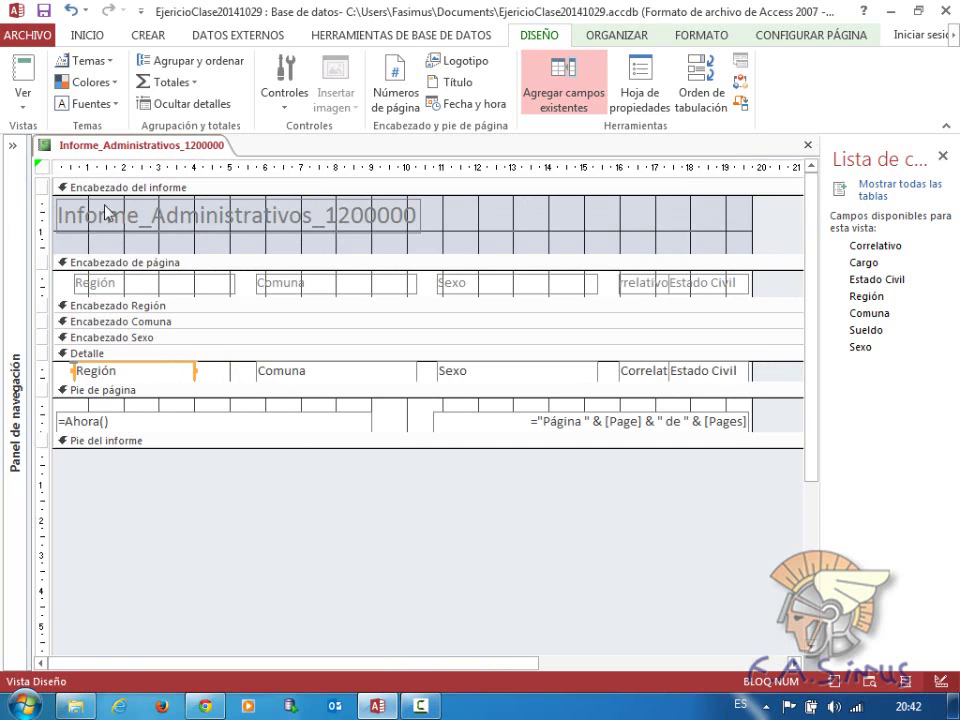
pyautogui.click(289, 372)
pyautogui.moveTo(286, 372); pyautogui.dragTo(242, 370)
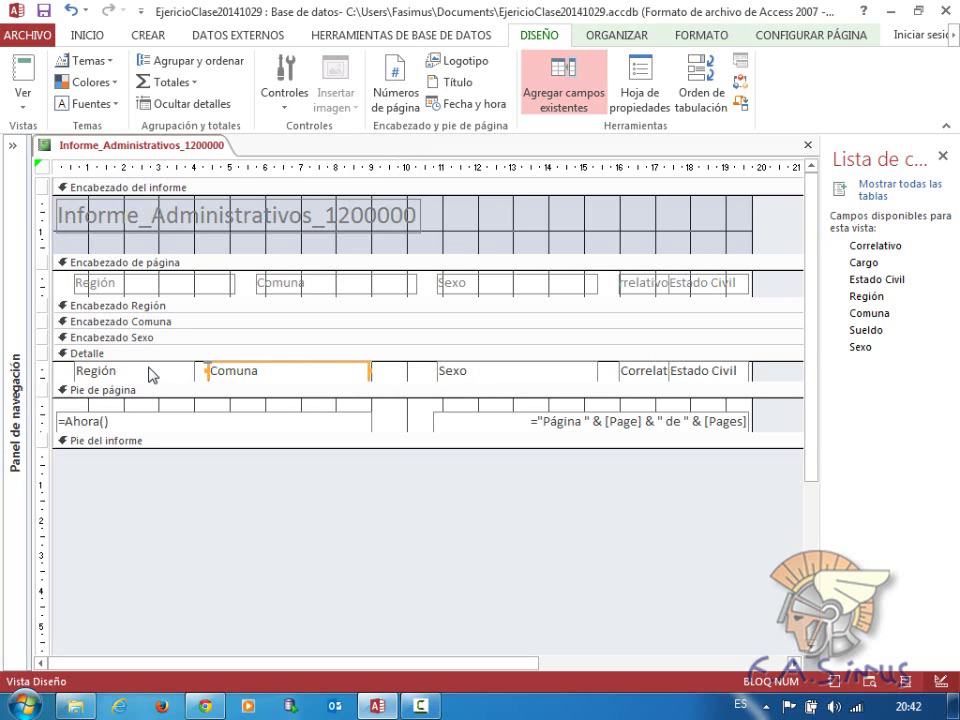
pyautogui.moveTo(370, 370); pyautogui.dragTo(333, 370)
# - Narrow the Región and Comuna labels in the page header and shift Comuna so both align with their detail fields
pyautogui.click(229, 286)
pyautogui.moveTo(236, 283); pyautogui.dragTo(196, 283)
pyautogui.moveTo(273, 290); pyautogui.dragTo(220, 287)
pyautogui.moveTo(369, 283); pyautogui.dragTo(330, 285)
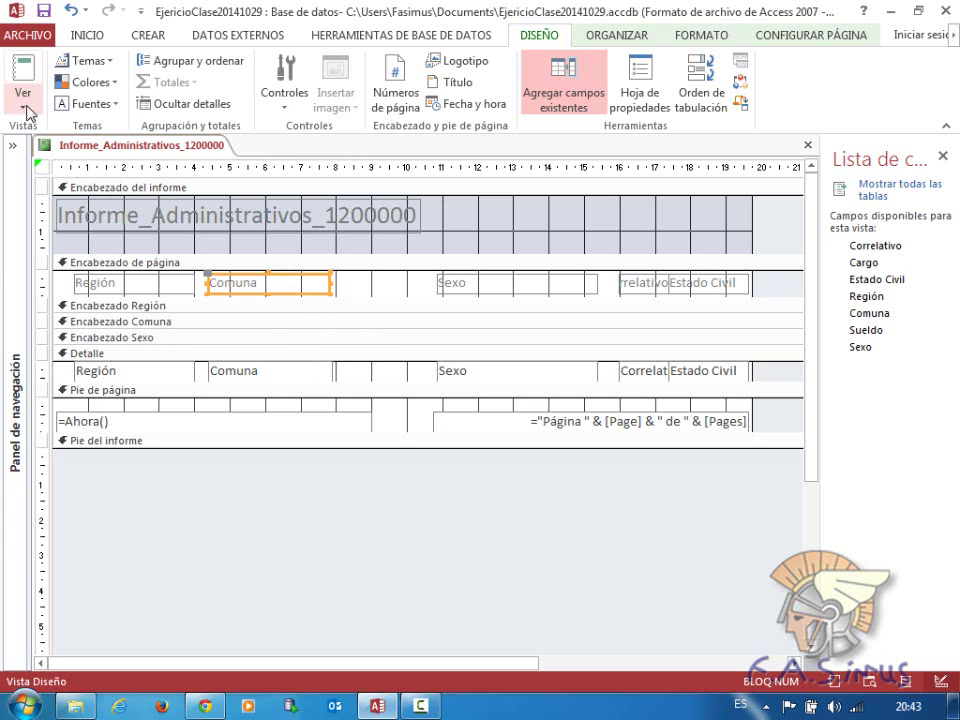
# - Check the adjusted Región and Comuna columns in print preview and return to the report design
pyautogui.click(24, 95)
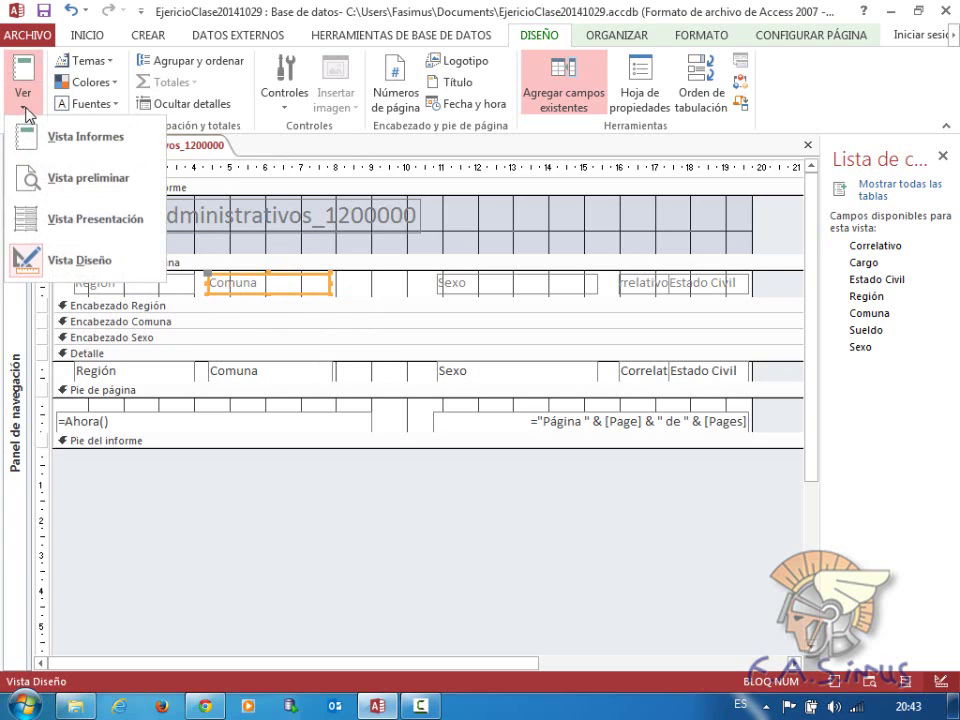
pyautogui.click(28, 178)
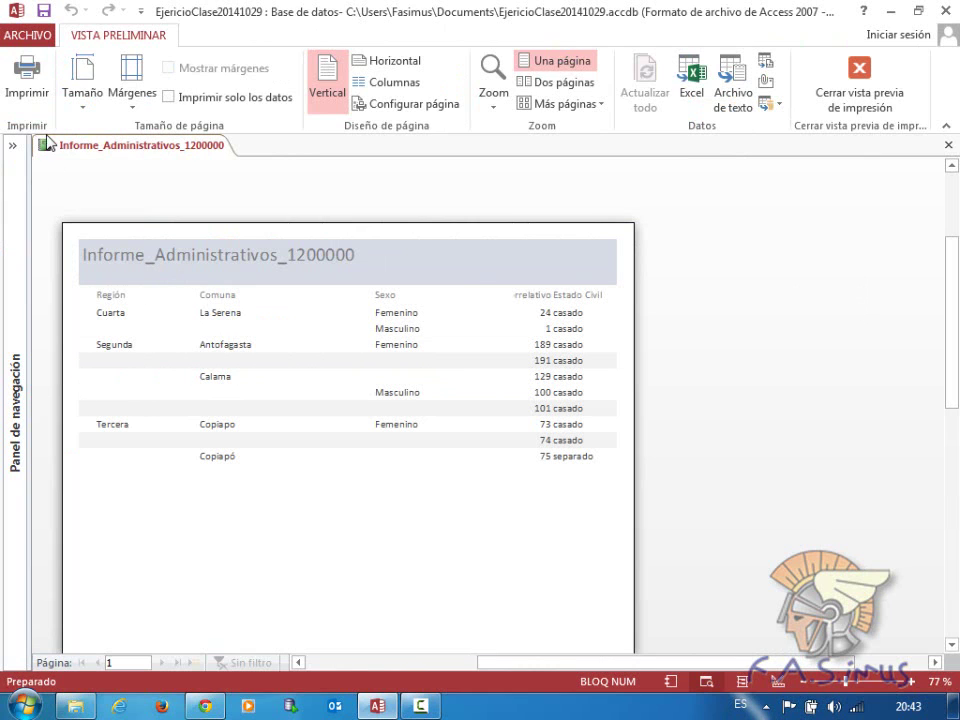
pyautogui.click(857, 90)
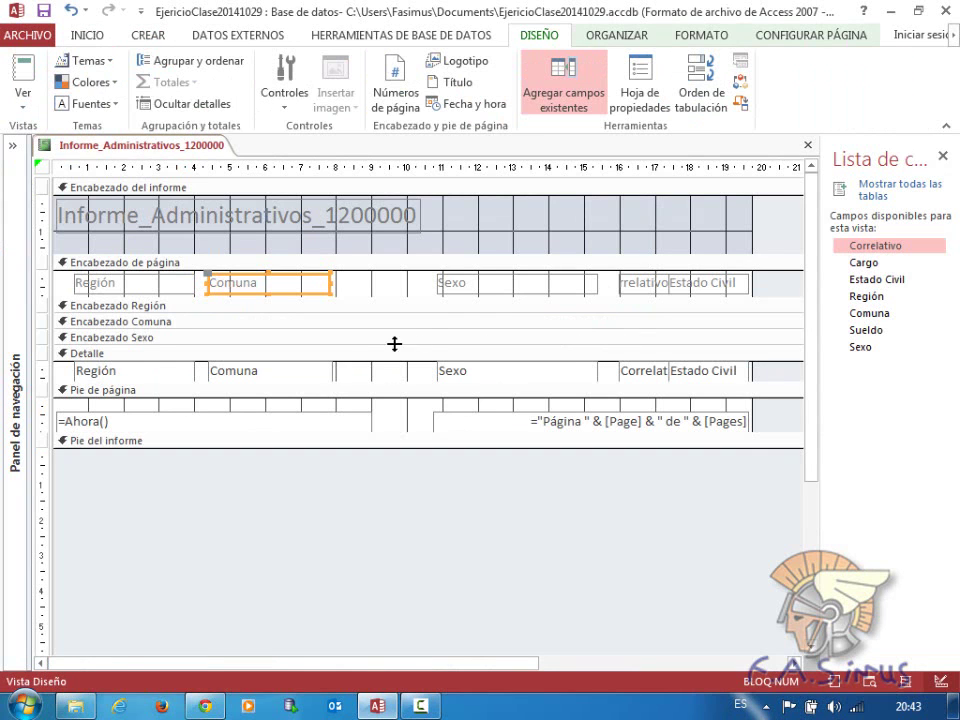
# - Shift the Sexo detail field and header label next to Comuna and narrow both to about 3 cm
pyautogui.moveTo(470, 378); pyautogui.dragTo(385, 373)
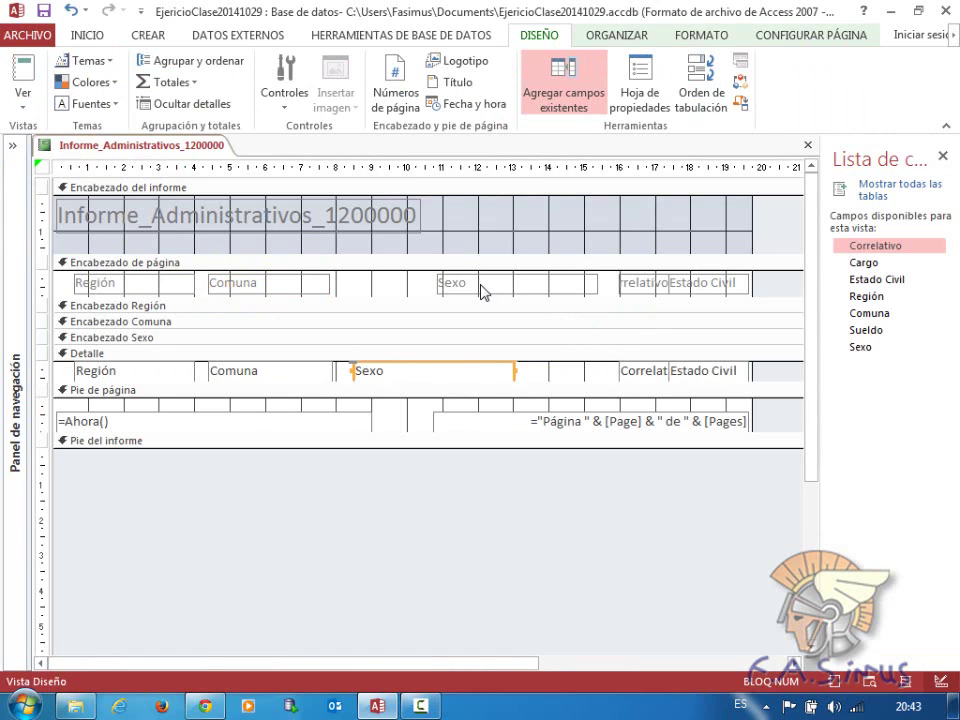
pyautogui.click(482, 283)
pyautogui.moveTo(482, 292); pyautogui.dragTo(392, 294)
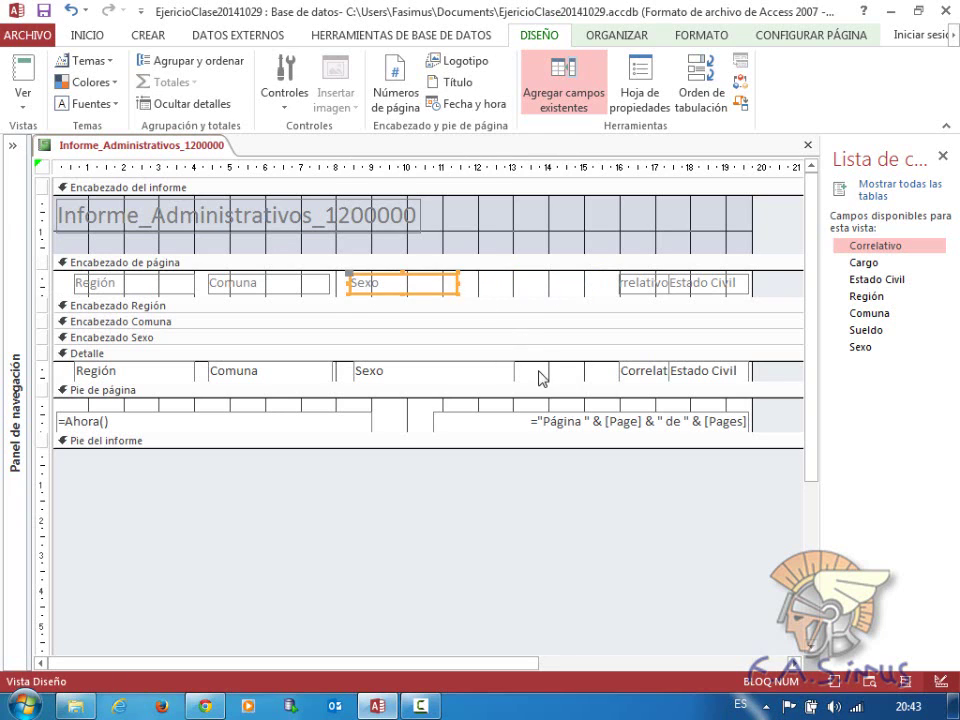
pyautogui.click(505, 373)
pyautogui.moveTo(513, 370); pyautogui.dragTo(455, 370)
# - Shift the Correlativo detail field and header label beside Sexo, starting at about 12 cm, and size the label to about 2 cm
pyautogui.click(639, 370)
pyautogui.moveTo(619, 376); pyautogui.dragTo(485, 375)
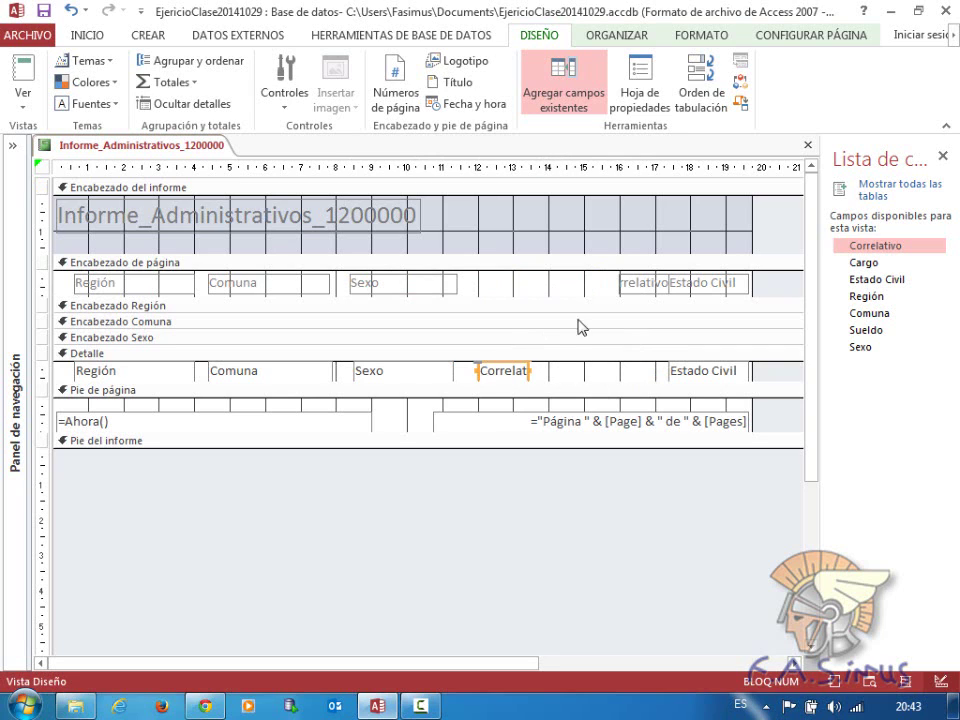
pyautogui.click(645, 290)
pyautogui.moveTo(640, 294); pyautogui.dragTo(553, 283)
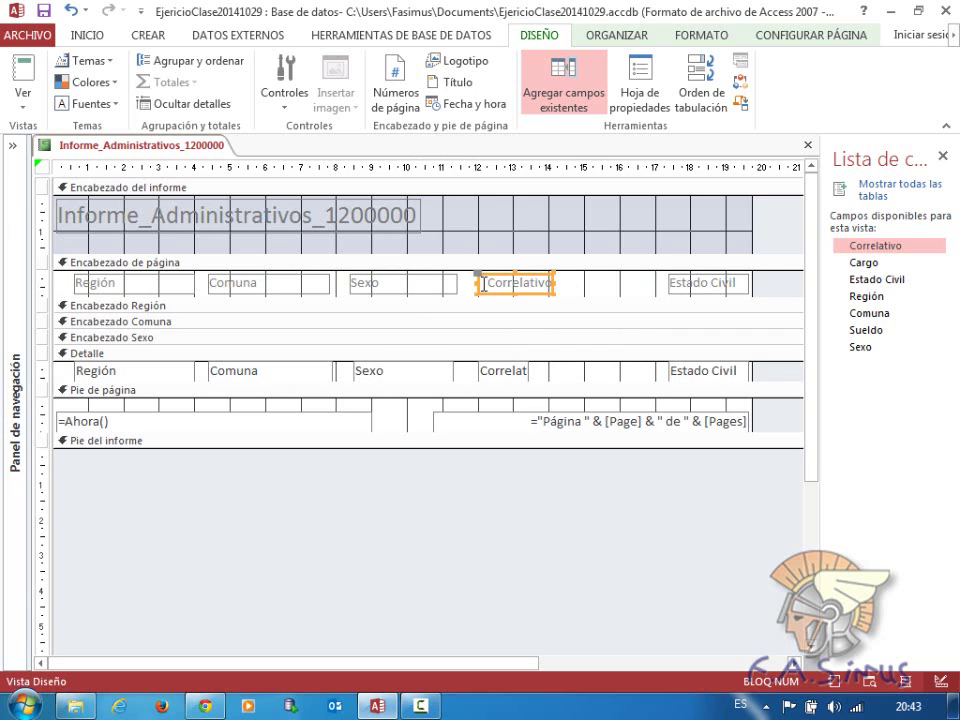
pyautogui.moveTo(553, 283); pyautogui.dragTo(546, 283)
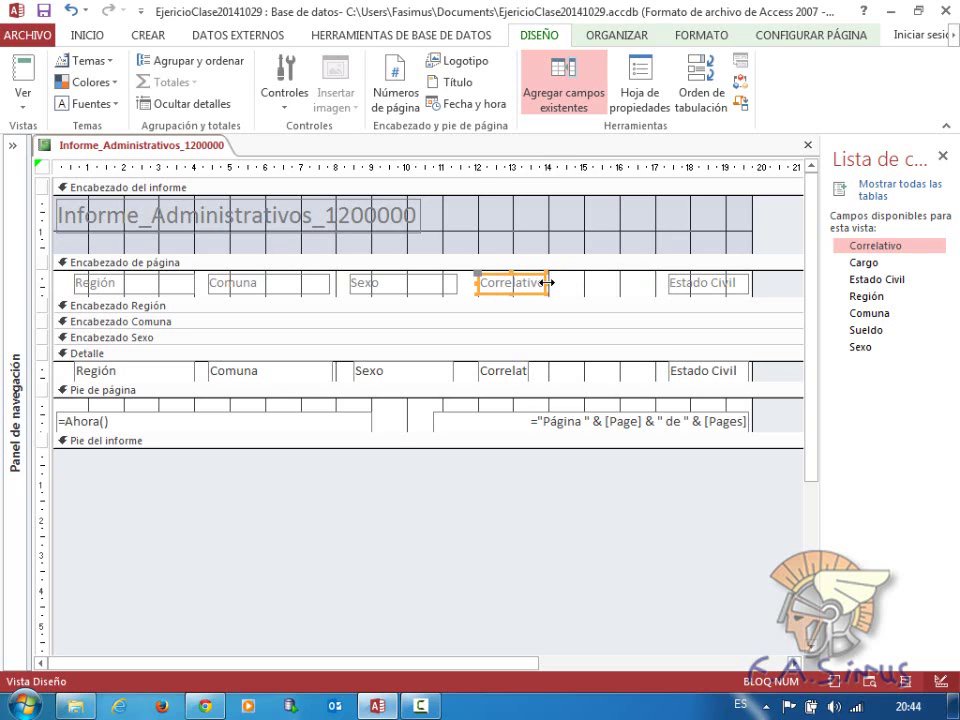
# - Move the Estado Civil header label and detail field next to Correlativo, aligned with each other at about 14.3 cm
pyautogui.moveTo(680, 294); pyautogui.dragTo(584, 294)
pyautogui.click(698, 373)
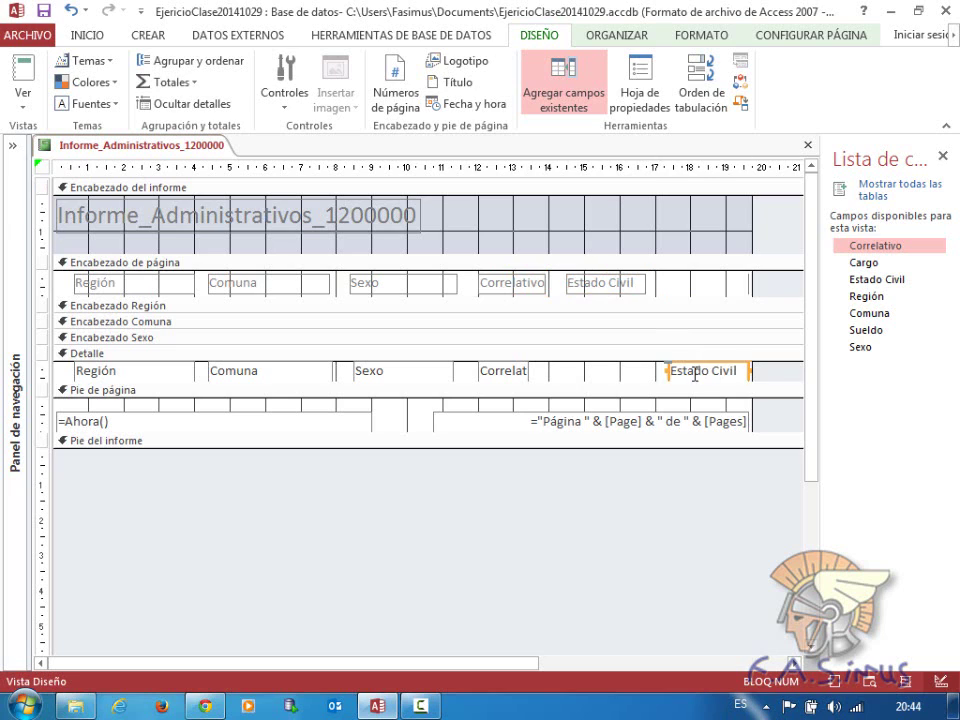
pyautogui.moveTo(671, 375); pyautogui.dragTo(563, 373)
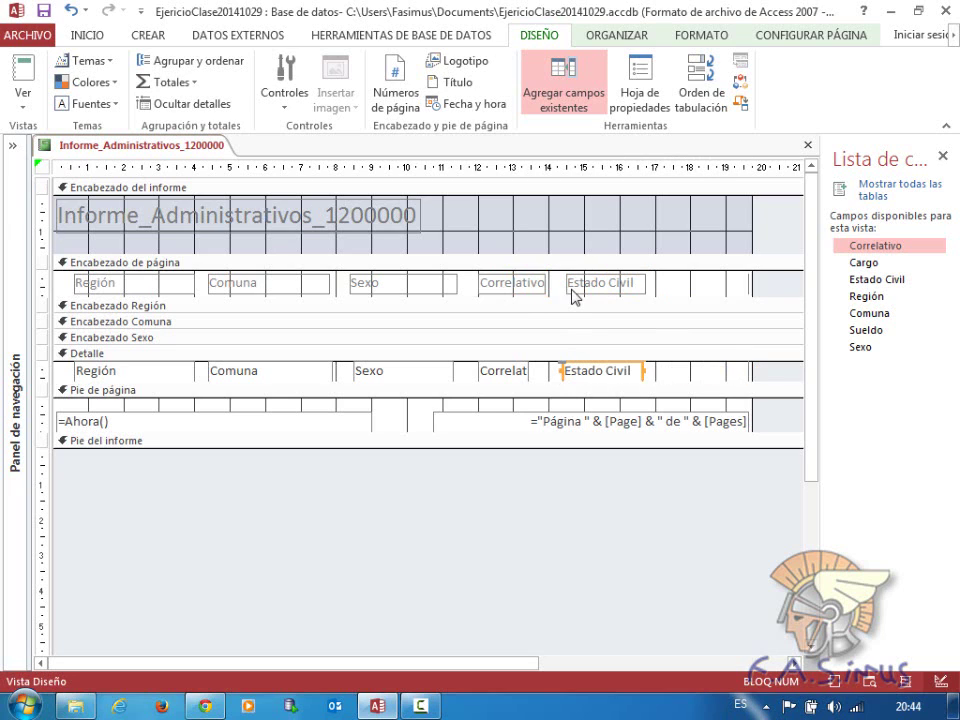
pyautogui.moveTo(573, 292); pyautogui.dragTo(564, 291)
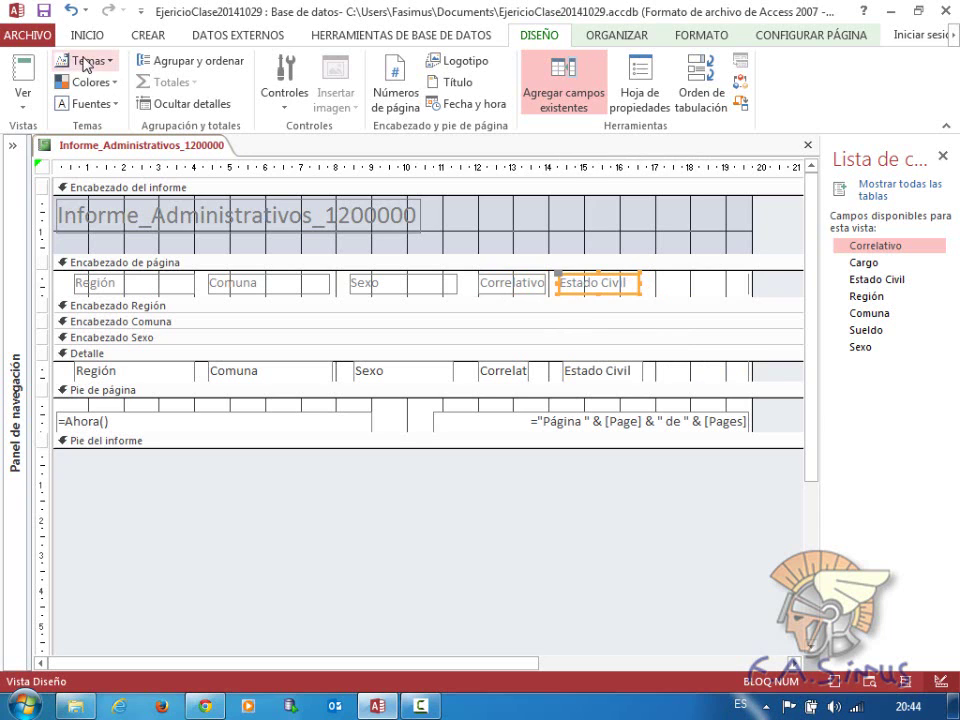
# - Check the spacing of all five report columns in print preview and return to the report design
pyautogui.click(22, 104)
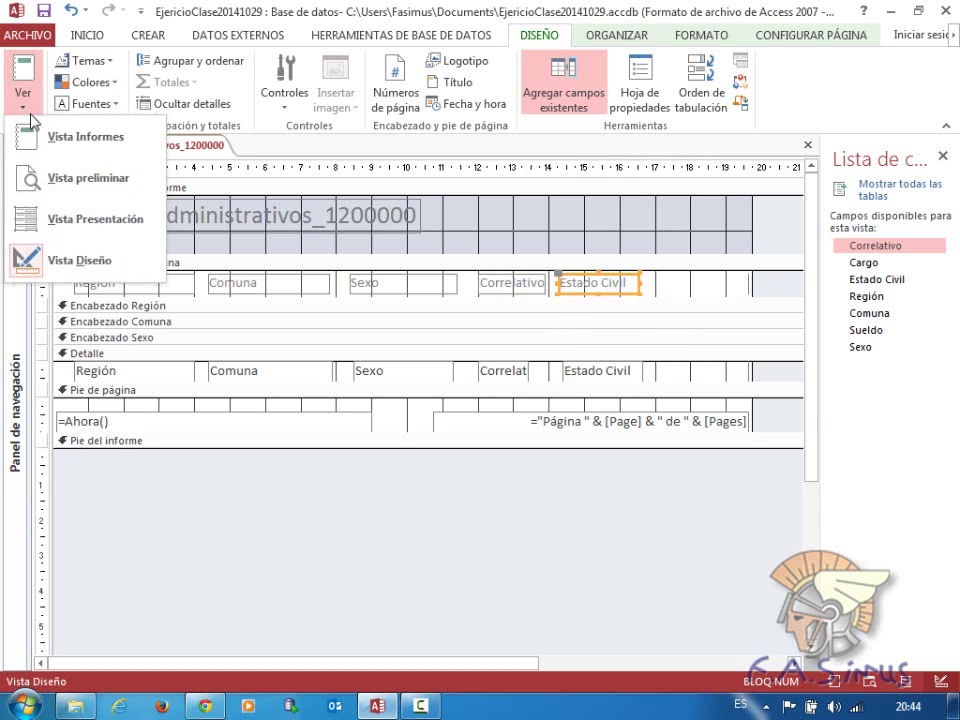
pyautogui.click(62, 188)
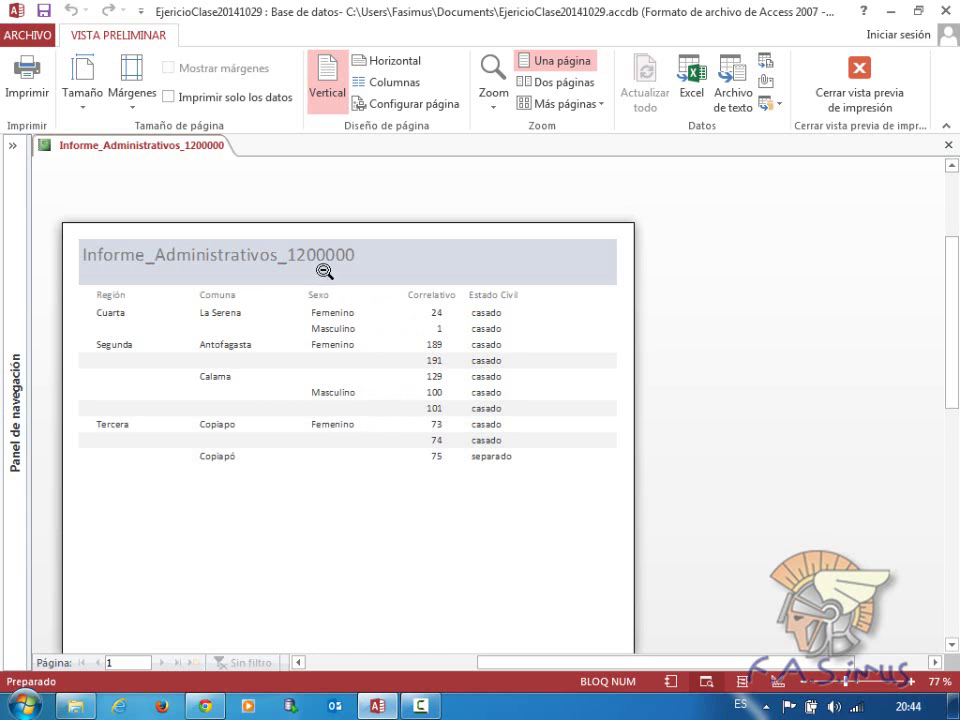
pyautogui.click(862, 76)
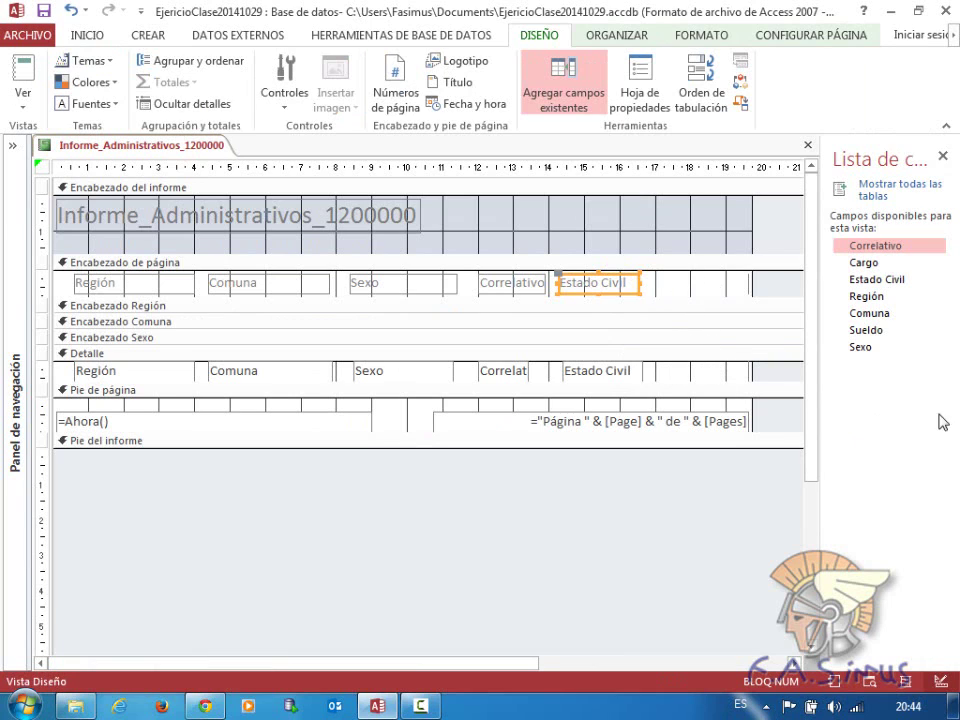
# - Add the Sueldo field from the field list to the Detail section, to the right of Estado Civil
pyautogui.moveTo(876, 333); pyautogui.dragTo(703, 370)
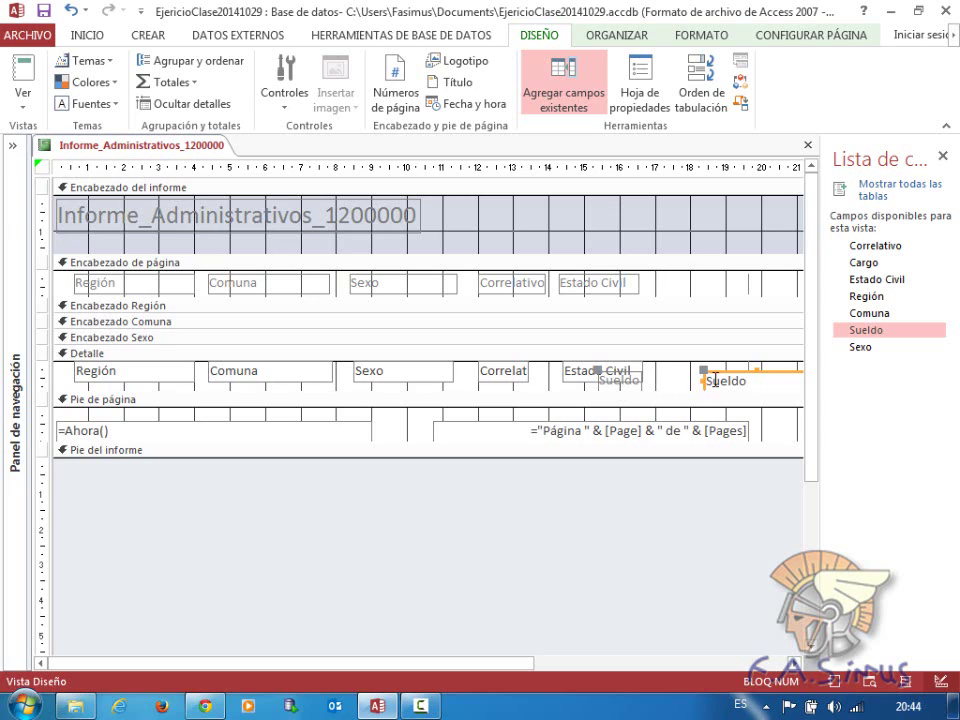
# - Try to reposition the Sueldo label from the Detail section directly into the page header
pyautogui.click(630, 385)
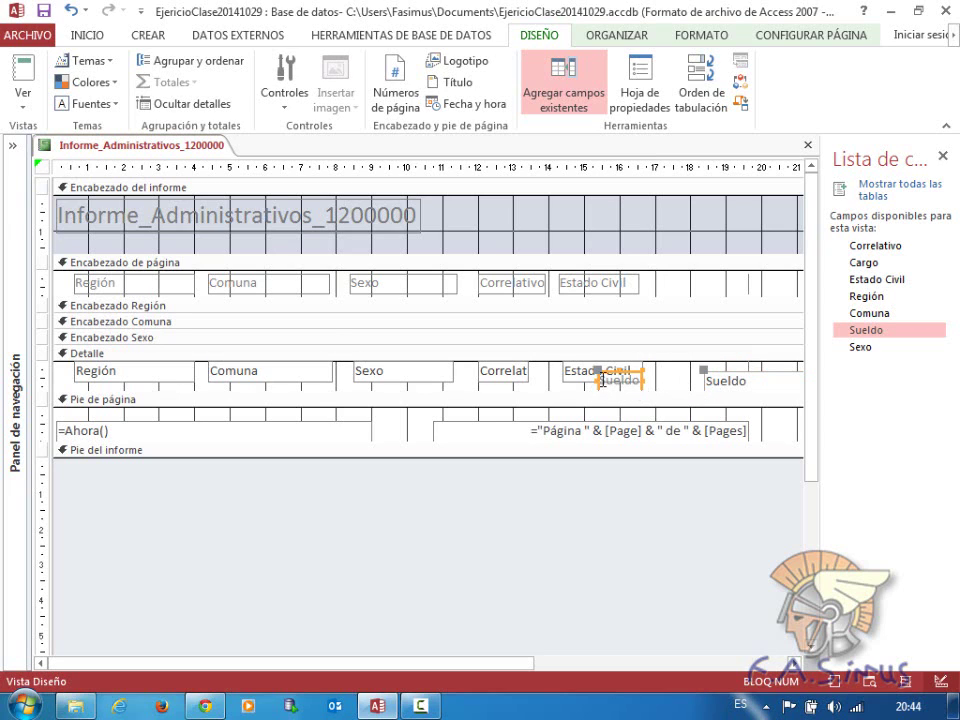
pyautogui.press('Tab')
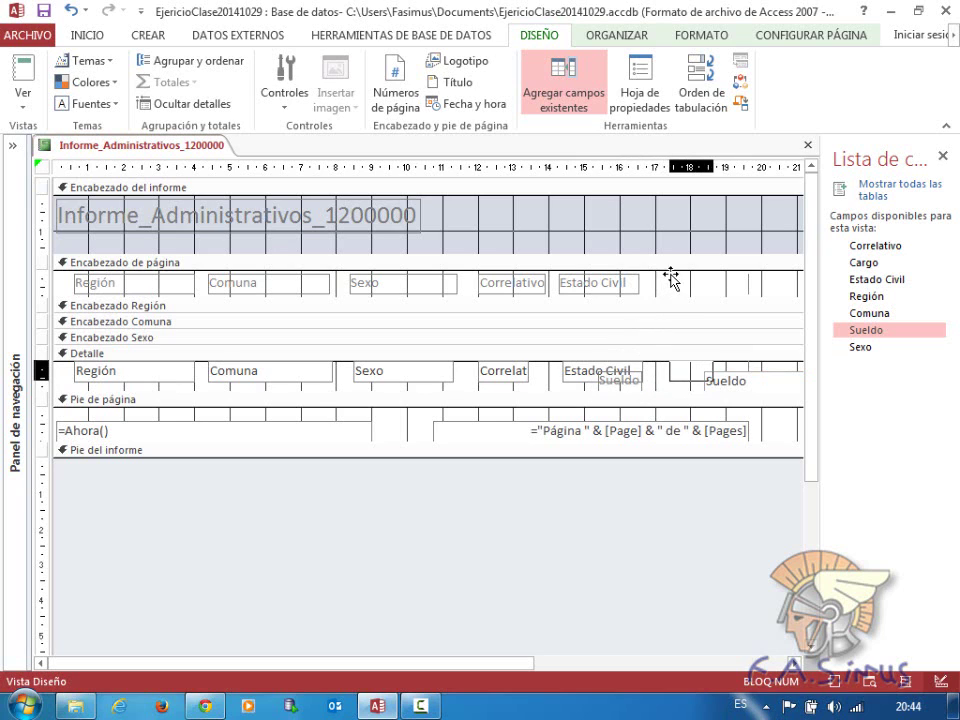
pyautogui.moveTo(691, 290)
pyautogui.mouseDown()
pyautogui.moveTo(656, 317)
pyautogui.moveTo(673, 274)
pyautogui.moveTo(673, 291)
pyautogui.mouseUp()
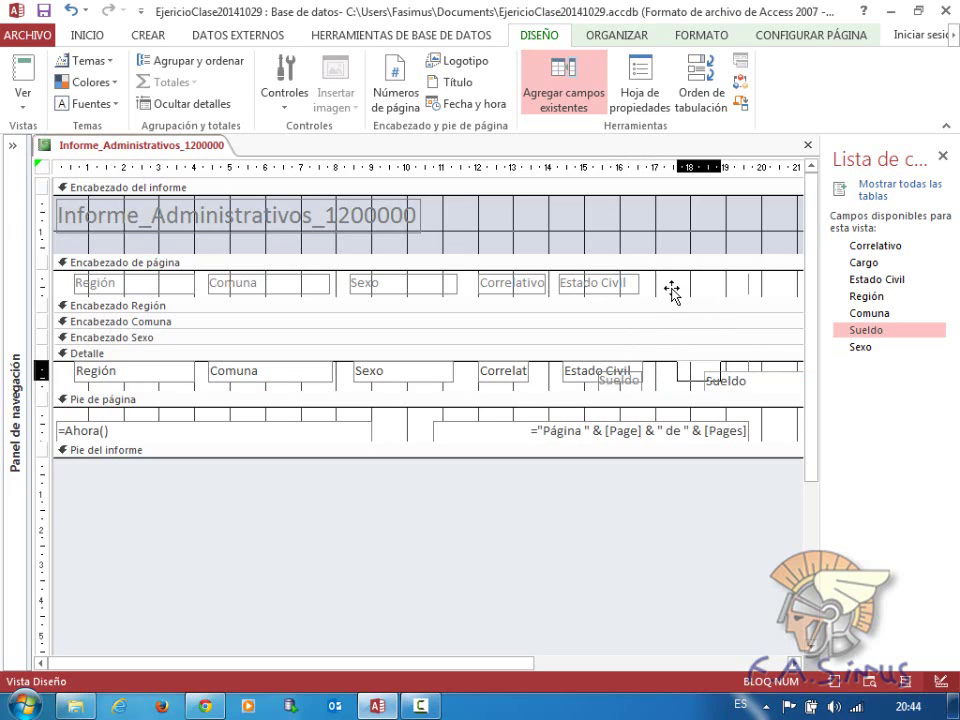
pyautogui.moveTo(672, 292); pyautogui.dragTo(661, 370)
pyautogui.click(661, 370)
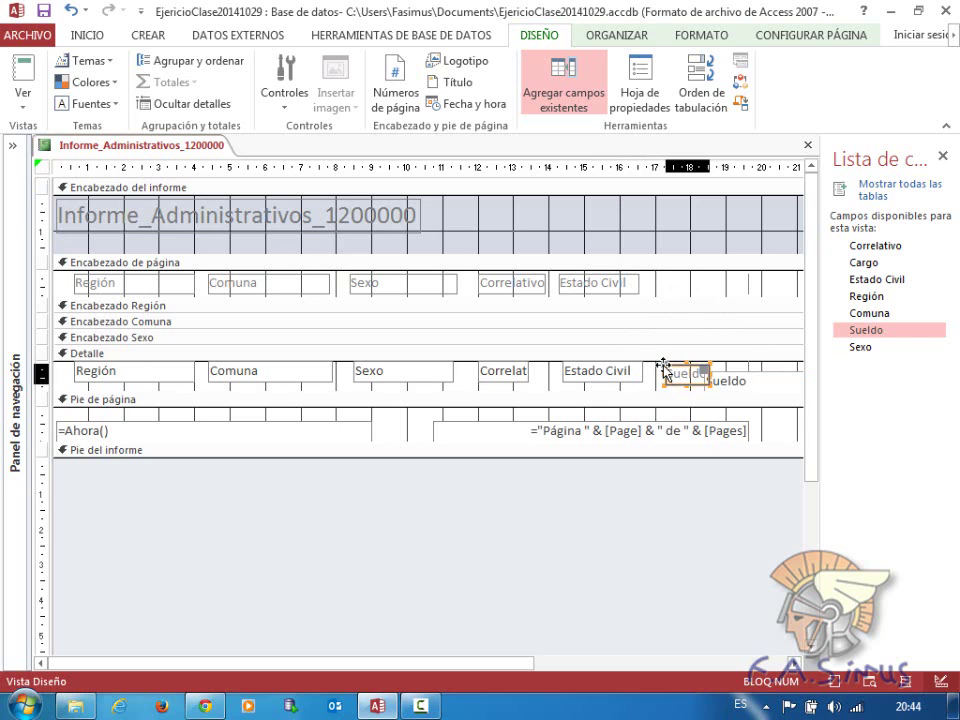
# - Cut the Sueldo label from the Detail section and paste it into the page header
pyautogui.click(660, 370)
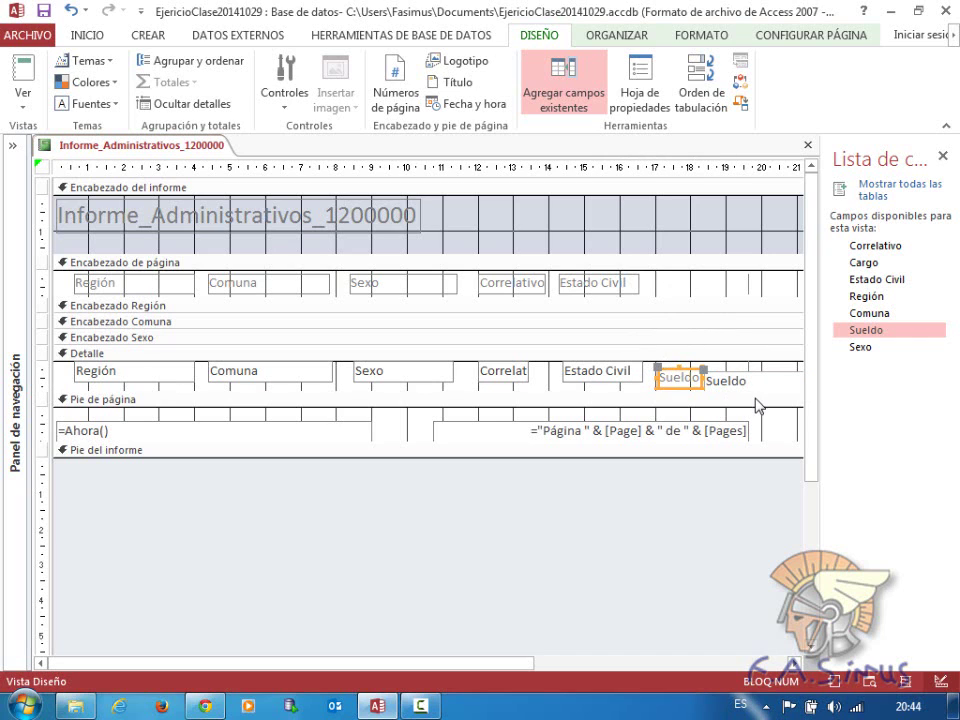
pyautogui.hotkey('ctrl', 'x')
pyautogui.click(679, 292)
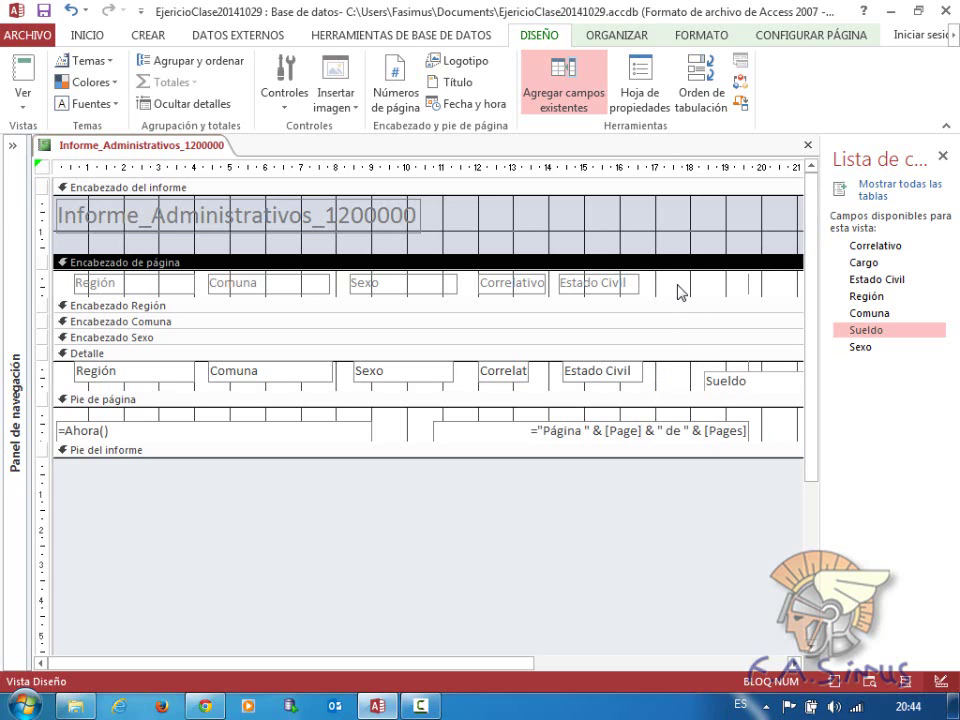
pyautogui.hotkey('ctrl', 'v')
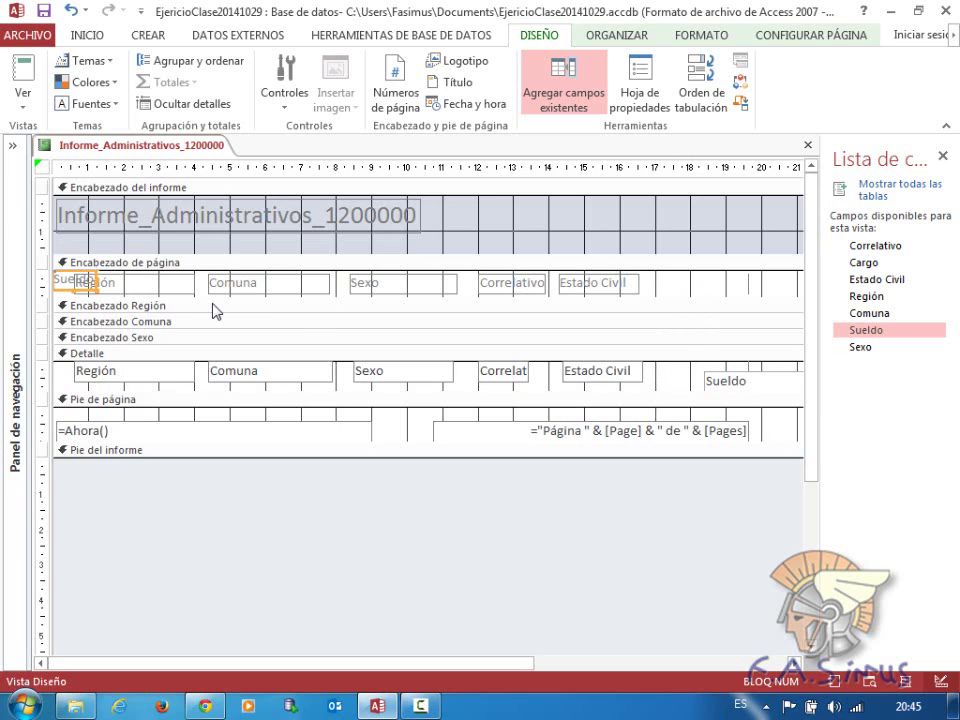
# - Move the Sueldo label to the right of Estado Civil in the page header and align the Sueldo field beneath it in the Detail section
pyautogui.moveTo(60, 290); pyautogui.dragTo(660, 292)
pyautogui.click(702, 375)
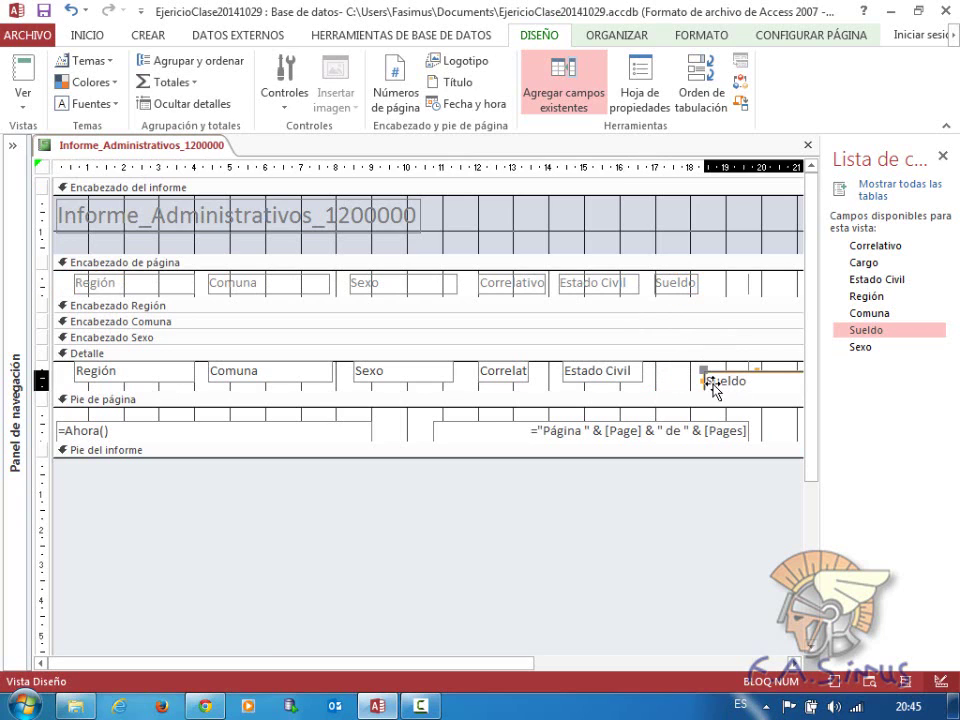
pyautogui.moveTo(702, 373); pyautogui.dragTo(650, 366)
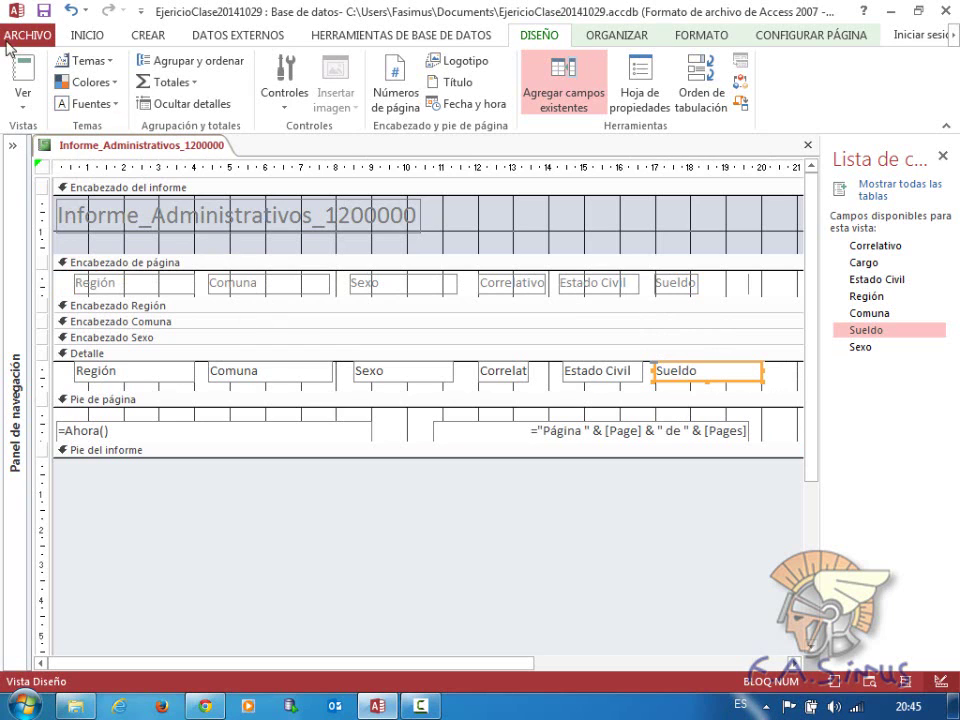
# - Check how the Sueldo column fits the page in print preview and return to the report design
pyautogui.click(20, 110)
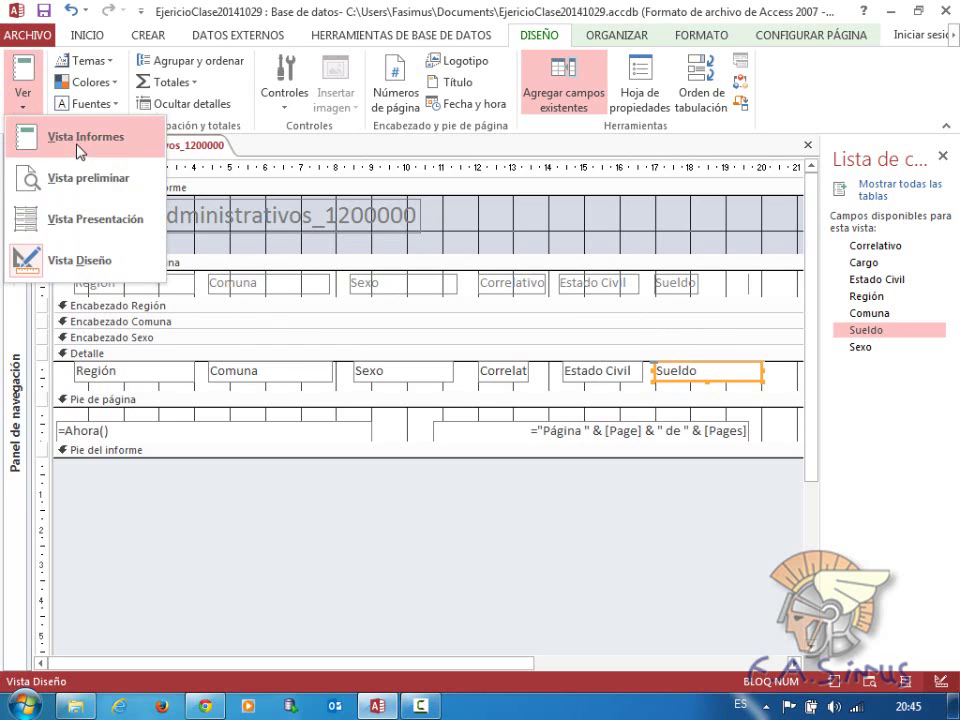
pyautogui.click(82, 180)
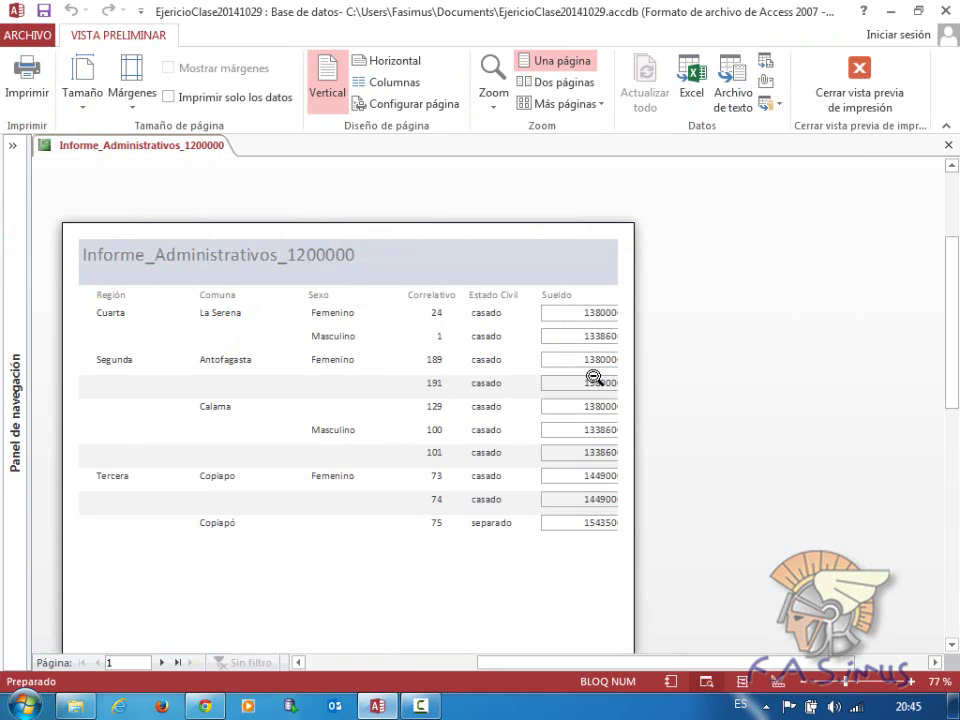
pyautogui.click(594, 381)
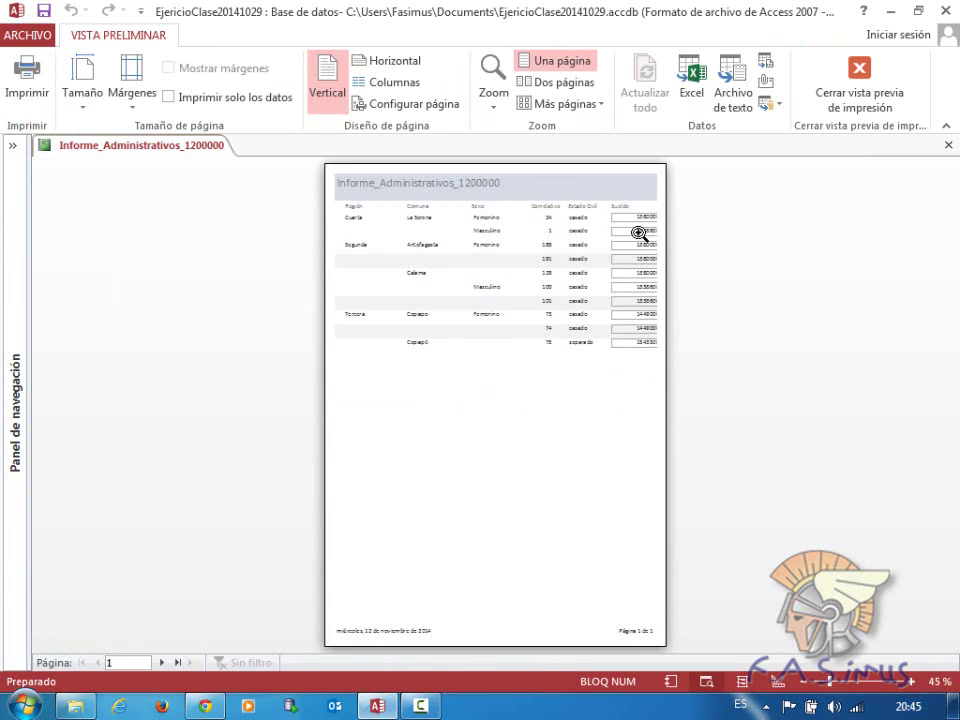
pyautogui.click(630, 282)
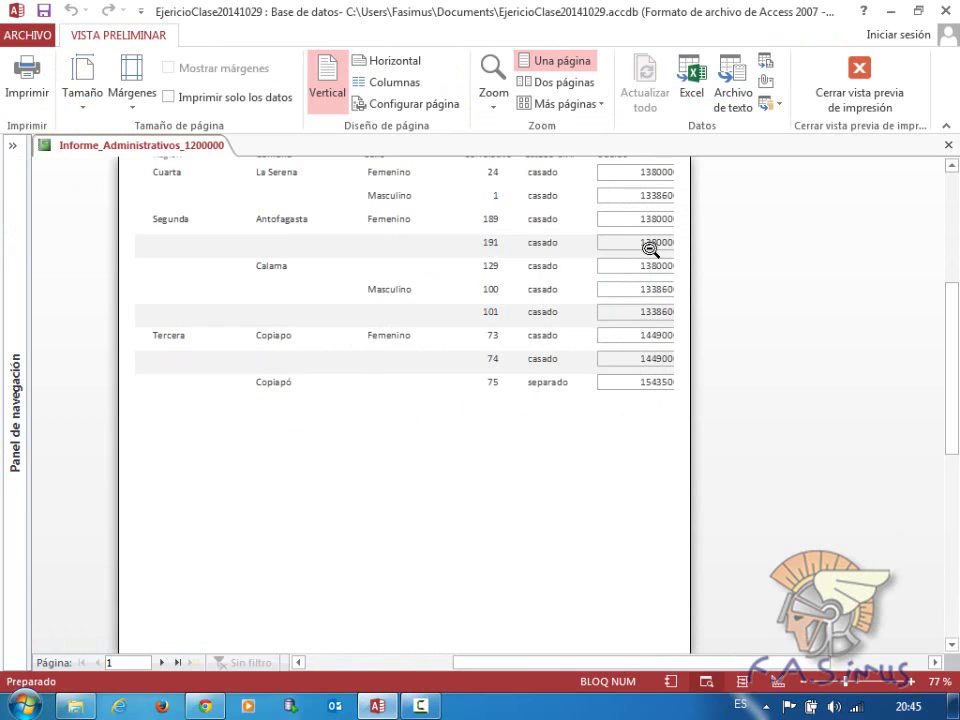
pyautogui.scroll(1, 650, 249)
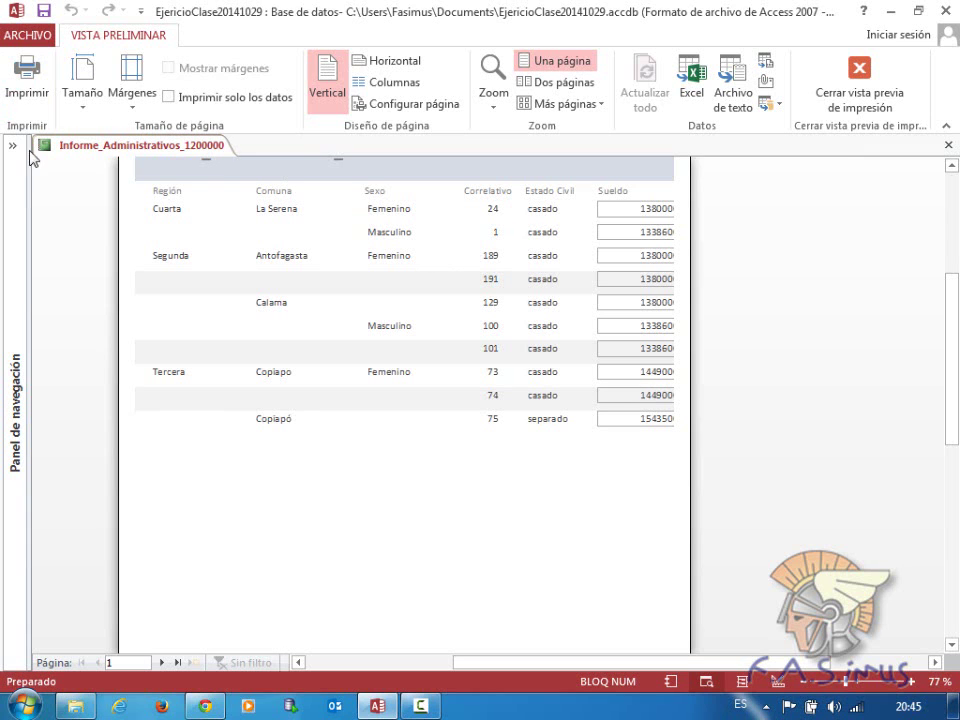
pyautogui.click(857, 78)
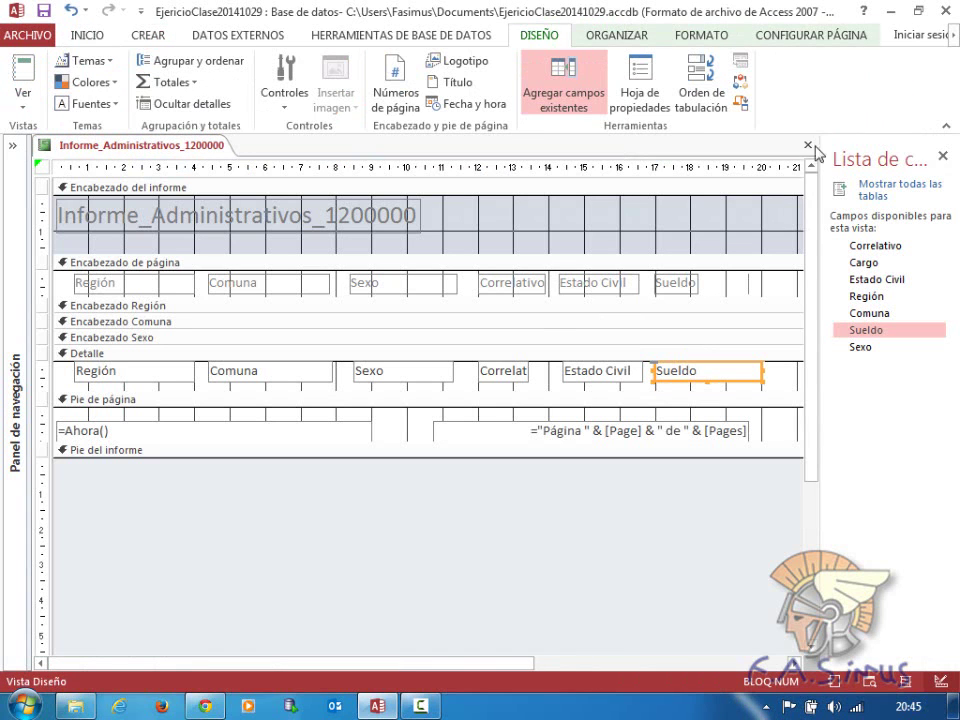
# - Narrow the Sueldo field in the Detail section so its right edge lies at about 19.5 cm on the ruler
pyautogui.moveTo(764, 371); pyautogui.dragTo(746, 371)
pyautogui.click(748, 285)
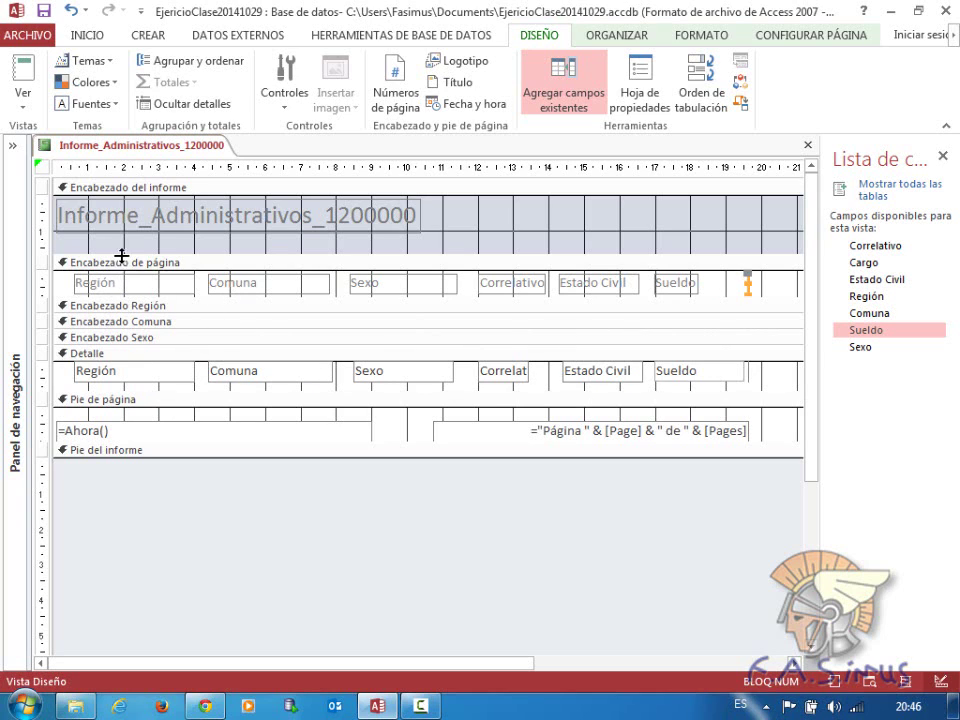
pyautogui.click(666, 293)
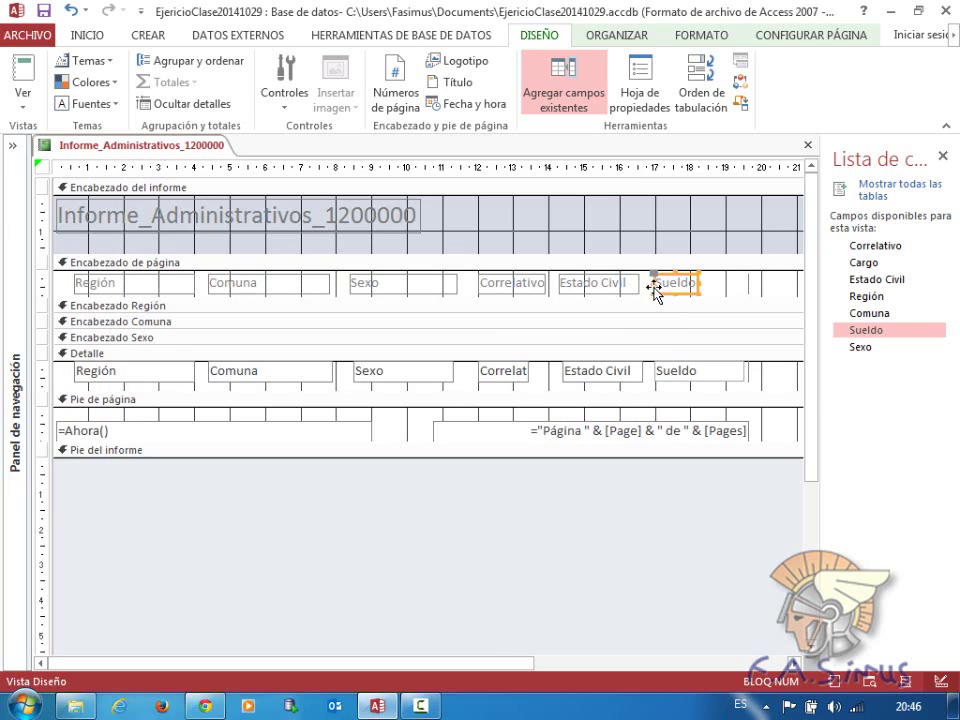
pyautogui.click(680, 375)
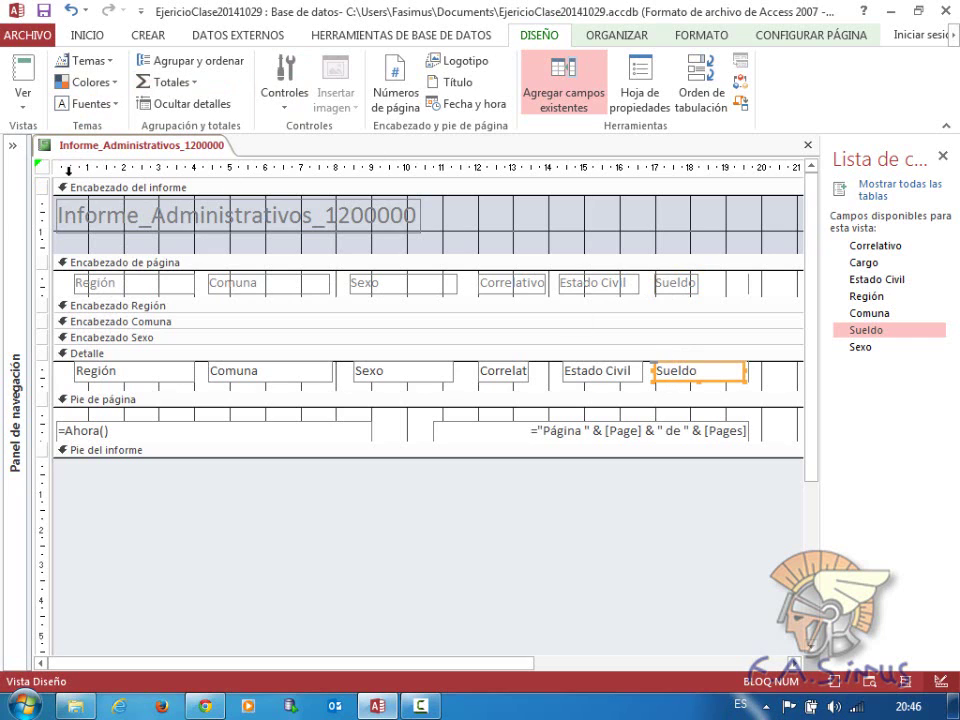
# - Check the narrowed Sueldo column in print preview, accepting the section width notice, and return to the report design
pyautogui.click(22, 103)
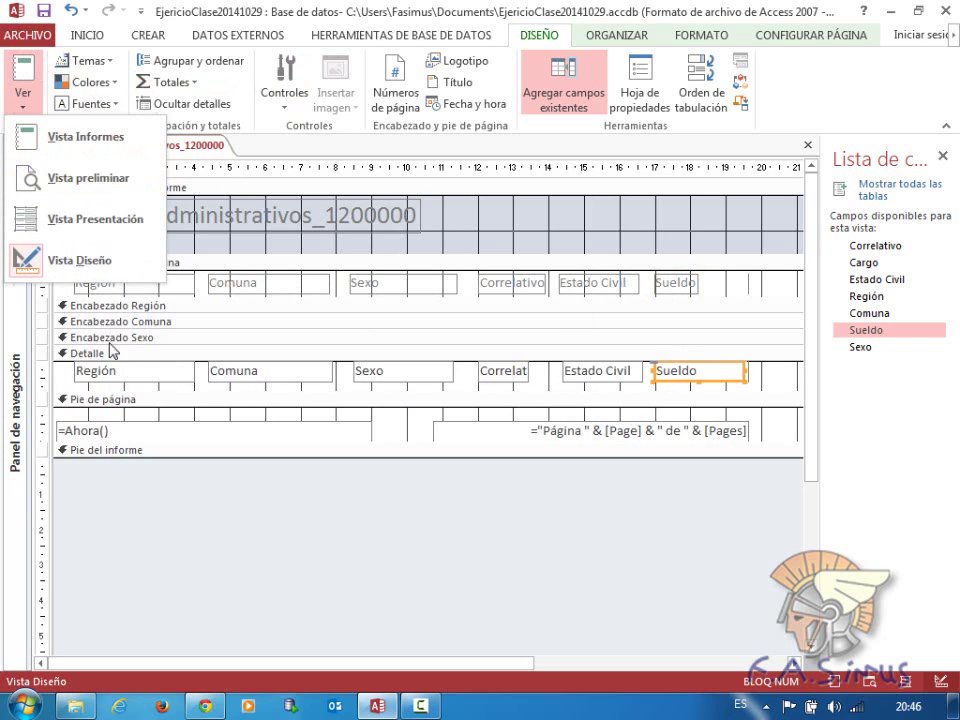
pyautogui.click(56, 180)
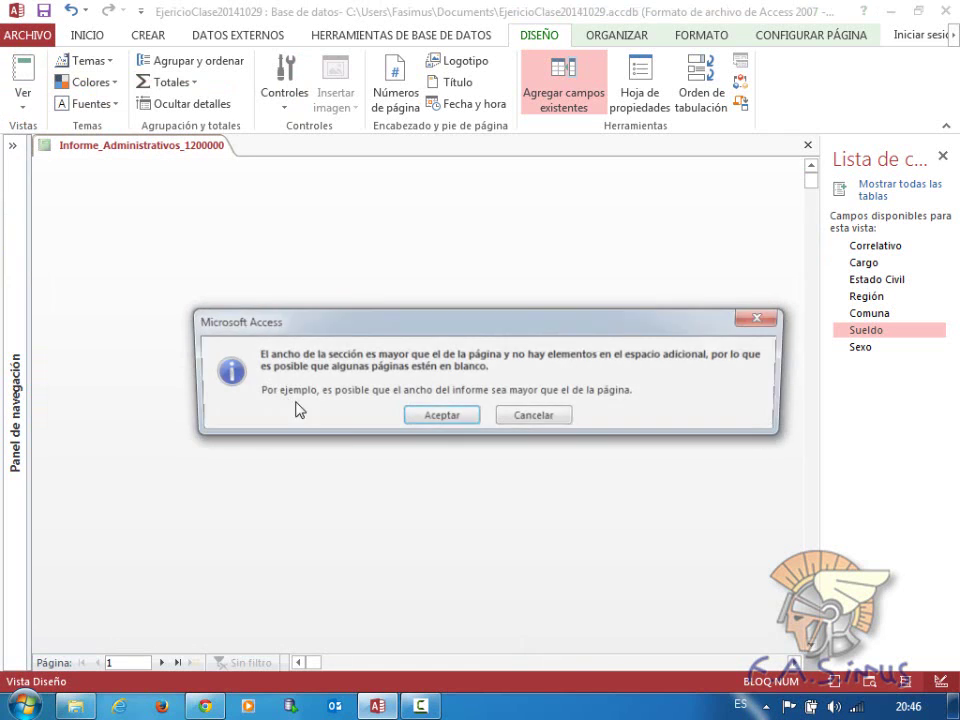
pyautogui.click(434, 424)
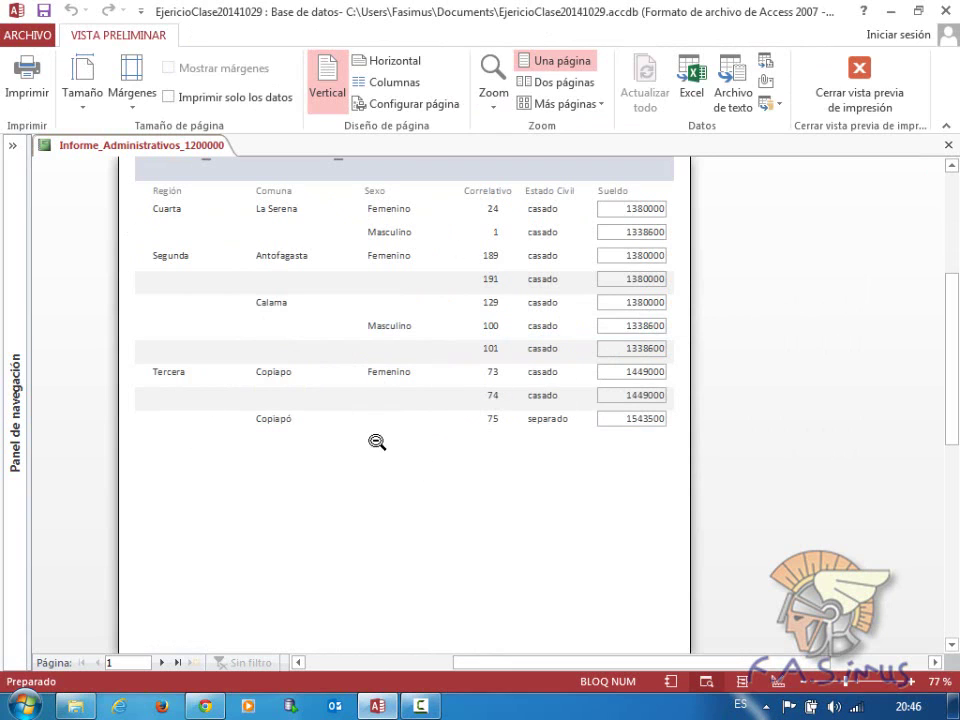
pyautogui.click(833, 93)
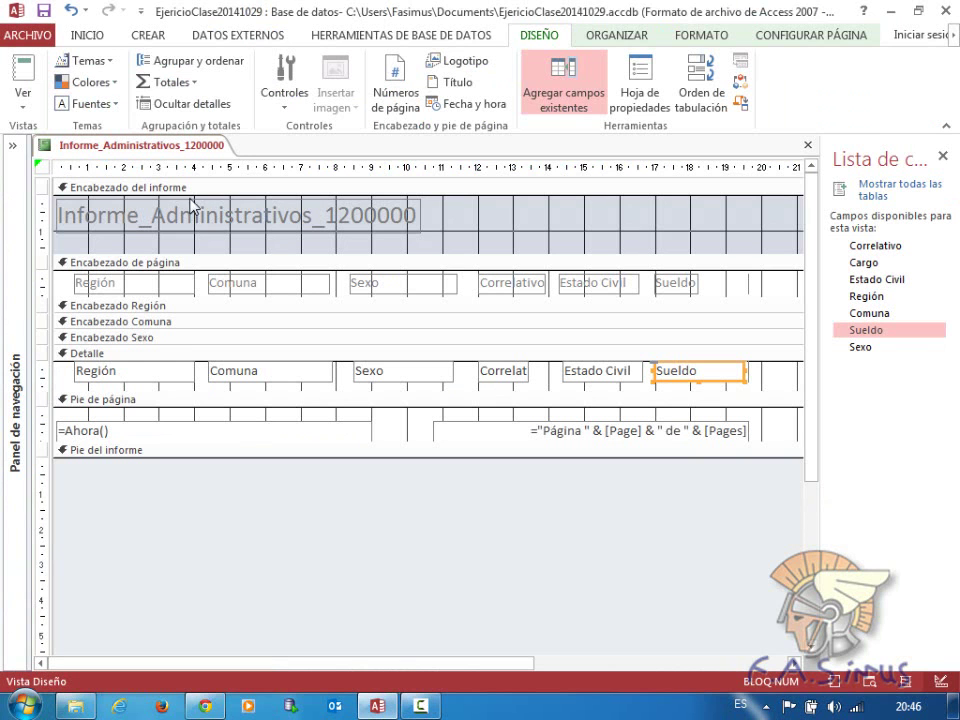
pyautogui.click(23, 108)
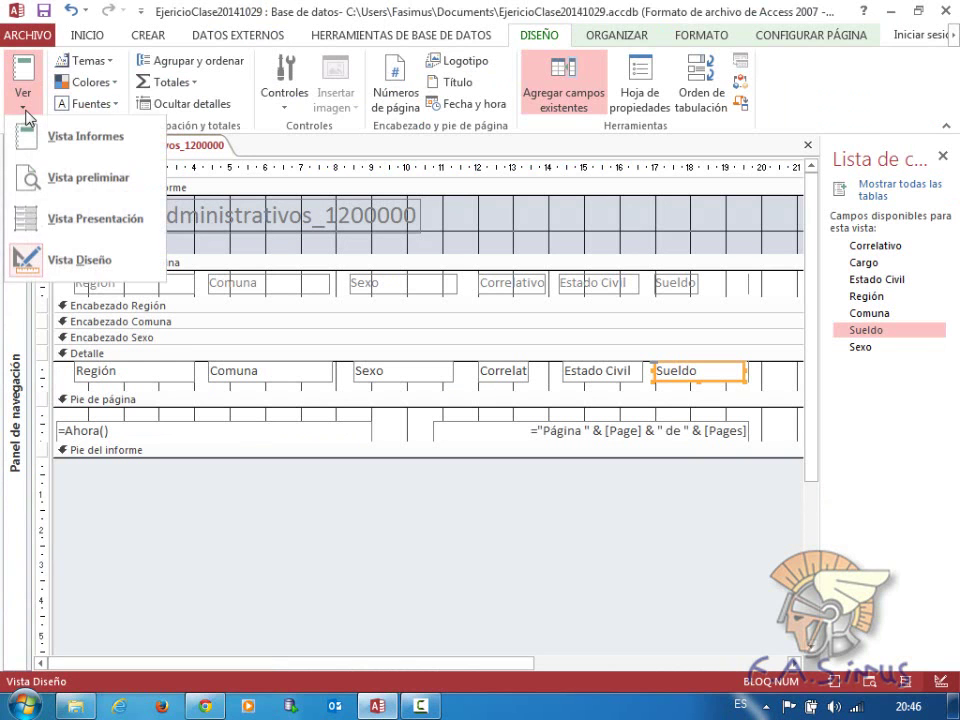
pyautogui.click(30, 175)
pyautogui.click(420, 417)
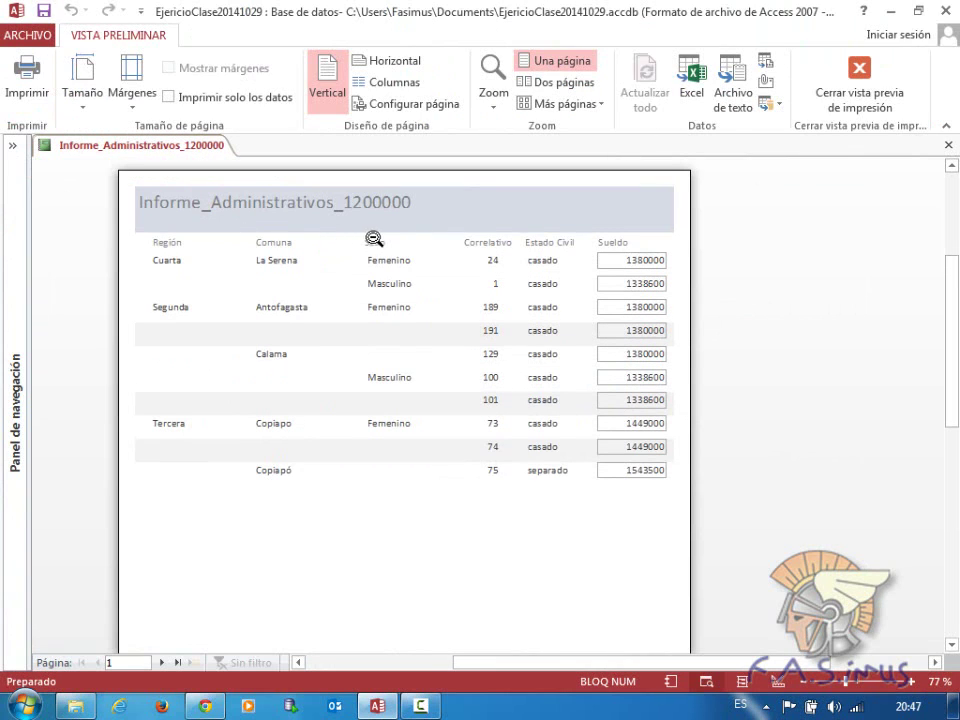
pyautogui.hotkey('alt', 'Tab')
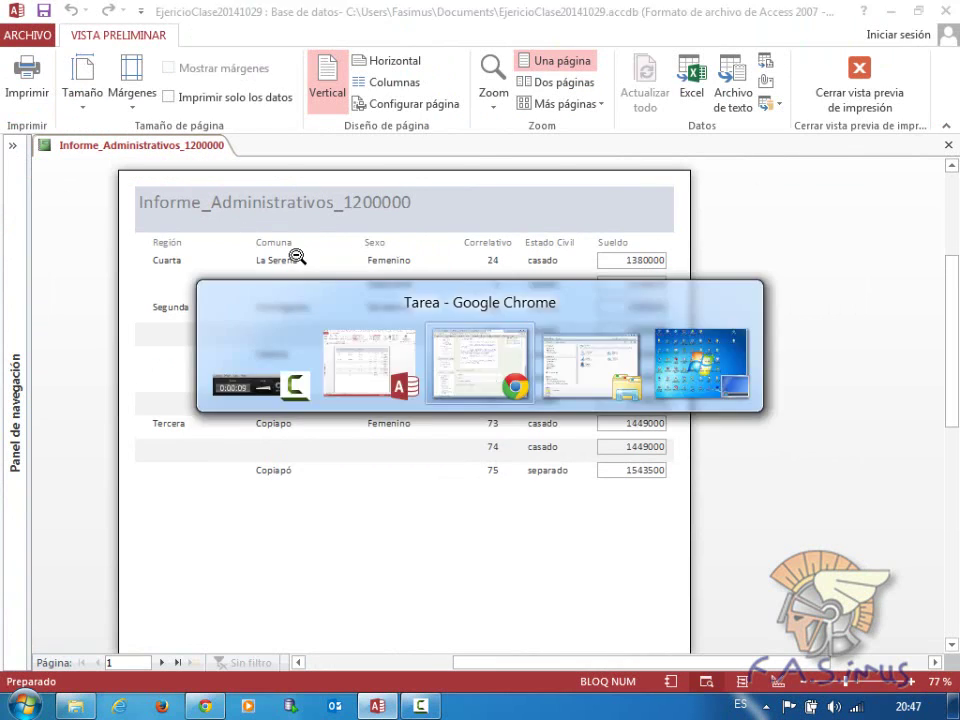
pyautogui.hotkey('alt', 'Tab')
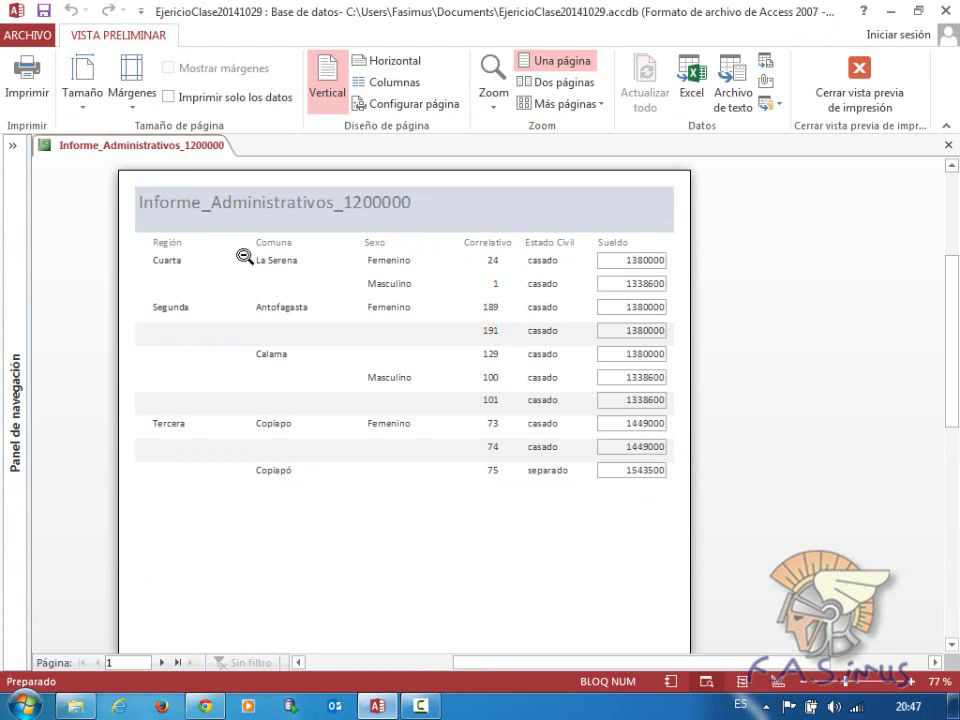
pyautogui.click(857, 85)
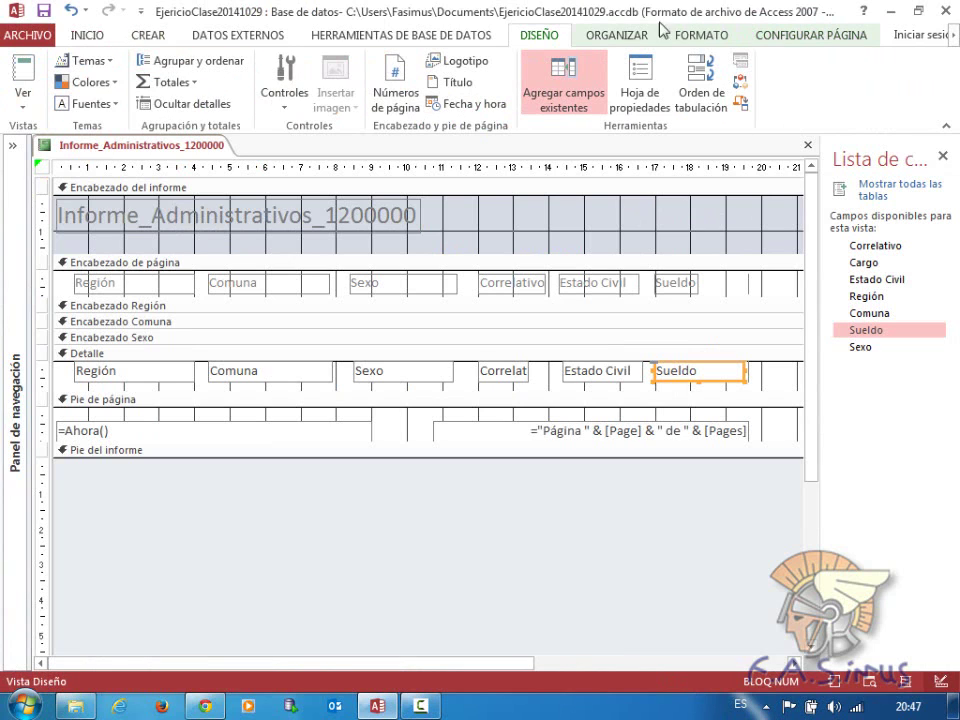
pyautogui.click(620, 39)
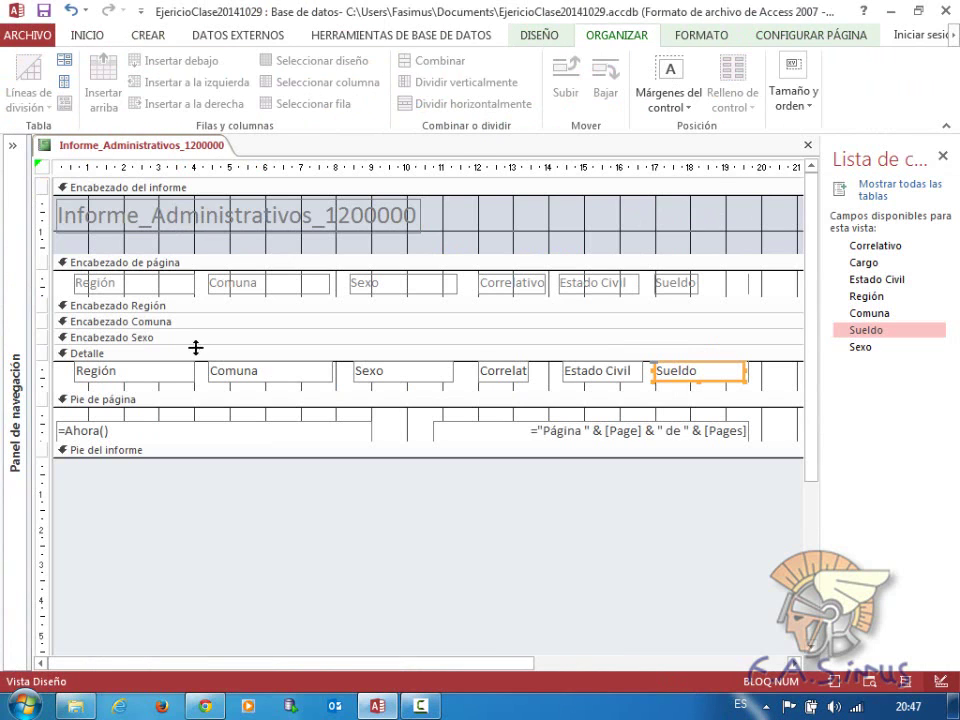
pyautogui.click(701, 35)
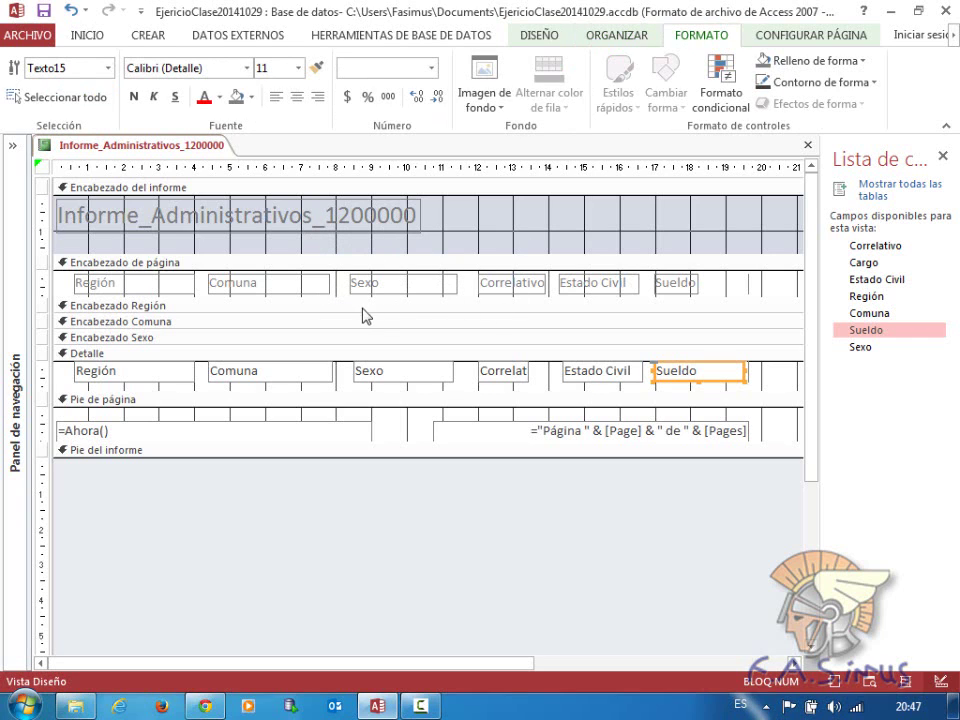
pyautogui.click(795, 40)
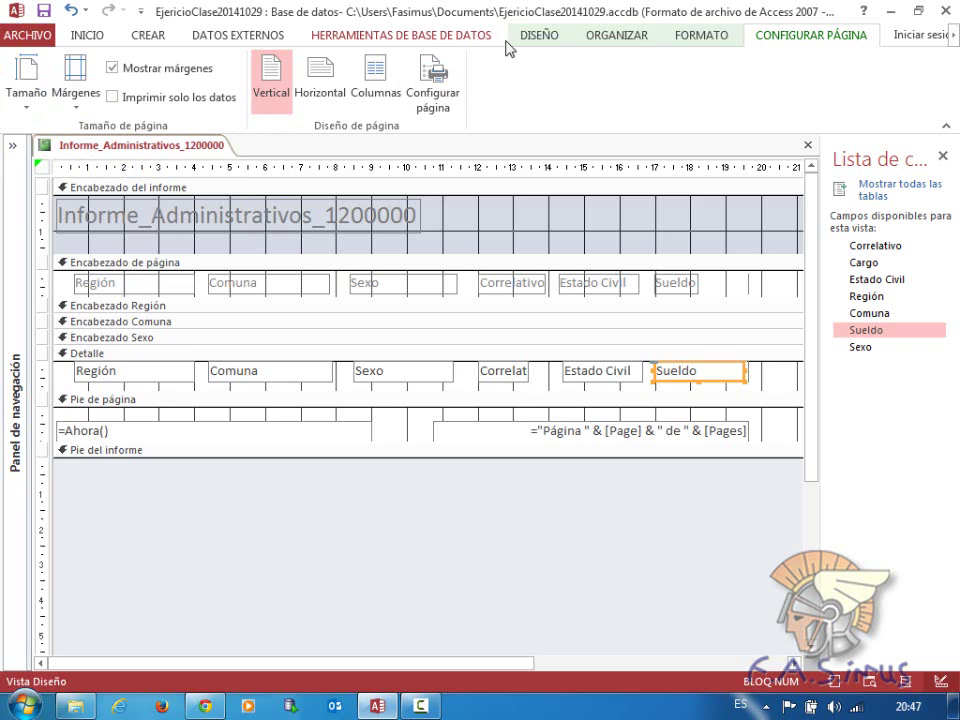
pyautogui.click(545, 46)
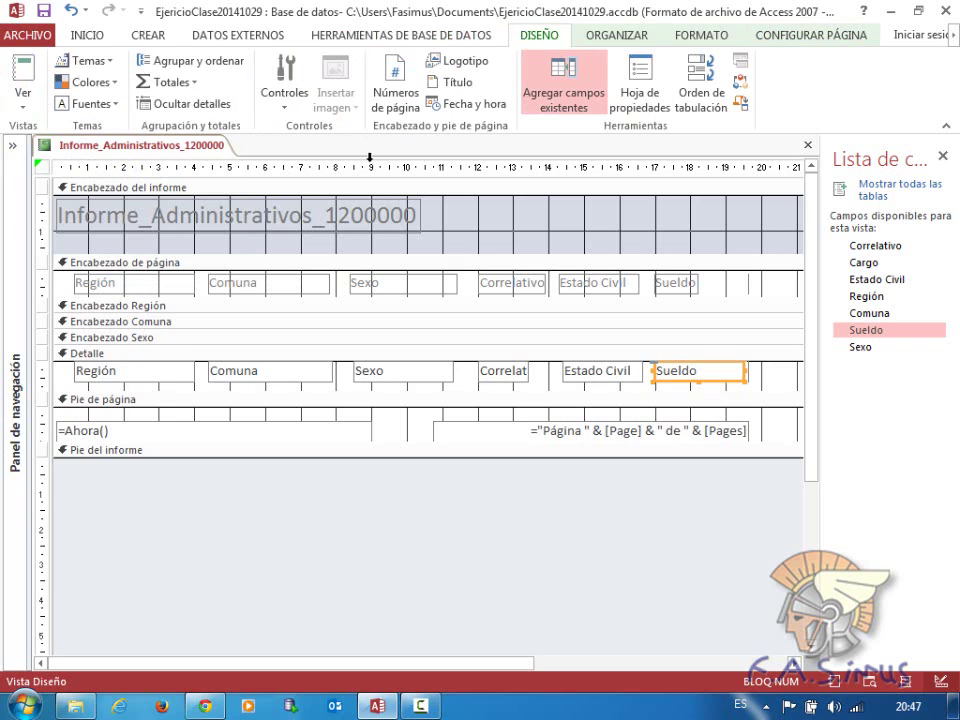
# - Draw a horizontal line about 20 cm long beneath the column labels in the page header
pyautogui.click(284, 90)
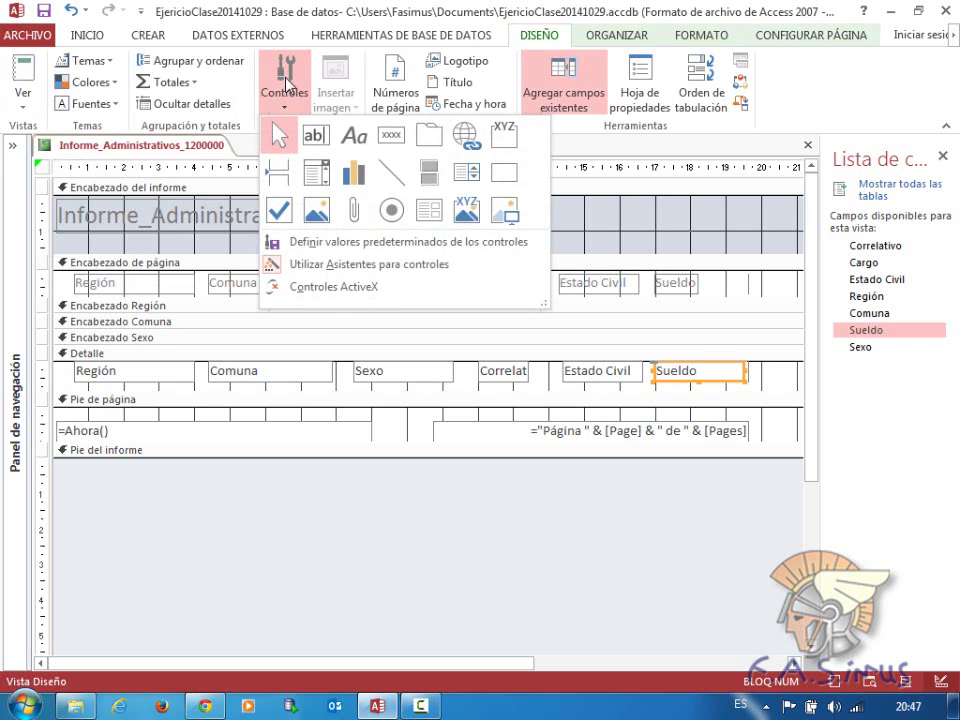
pyautogui.click(392, 180)
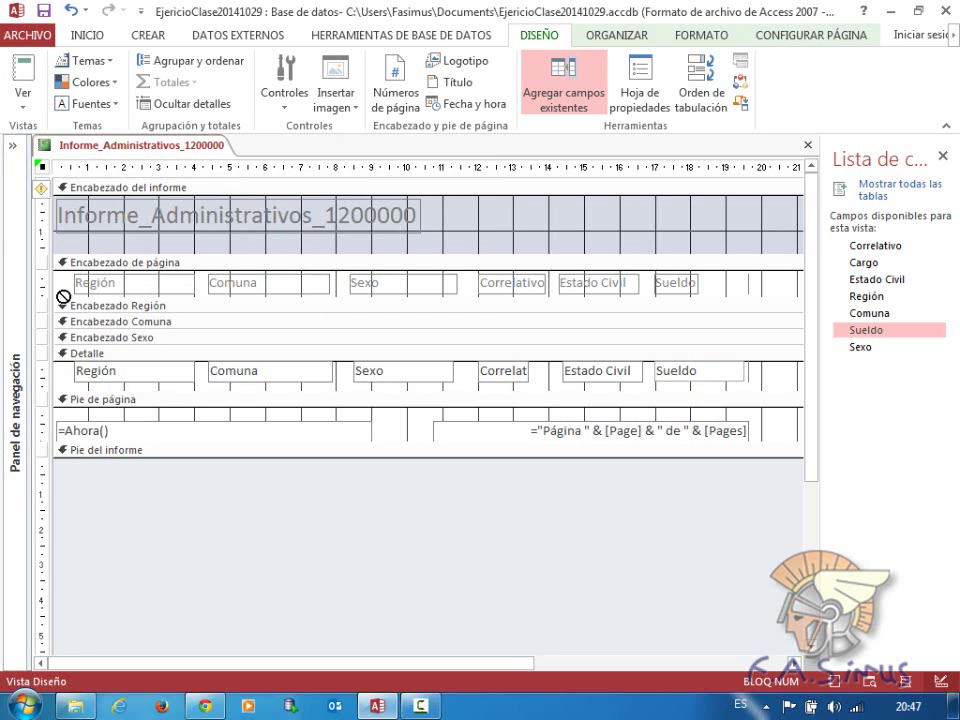
pyautogui.moveTo(63, 296); pyautogui.dragTo(765, 295)
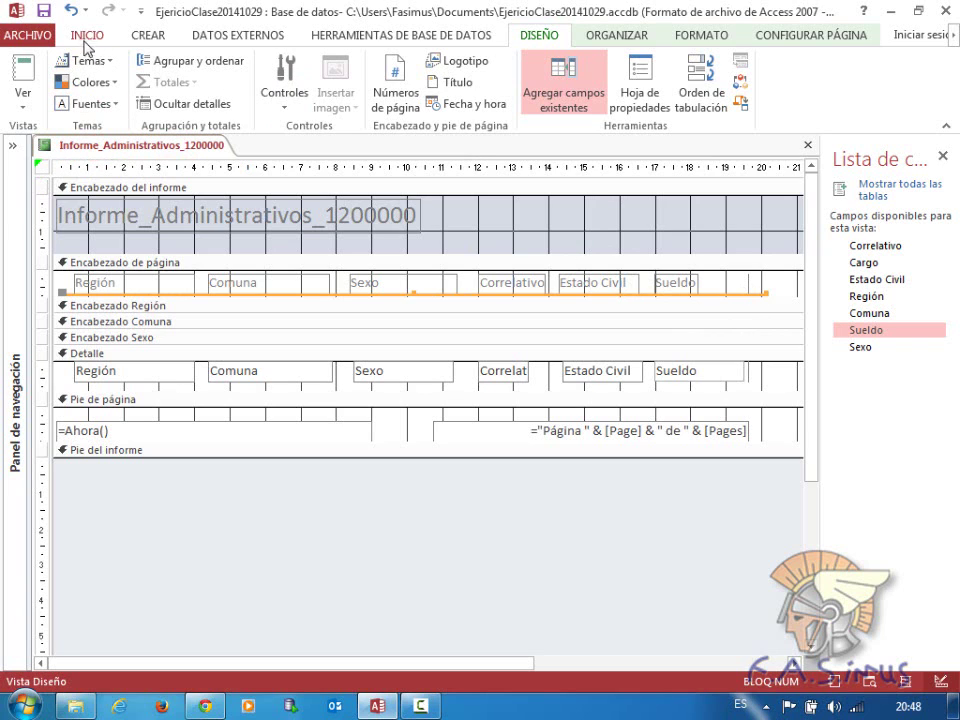
# - Check the page header line in print preview and return to the report design
pyautogui.click(27, 100)
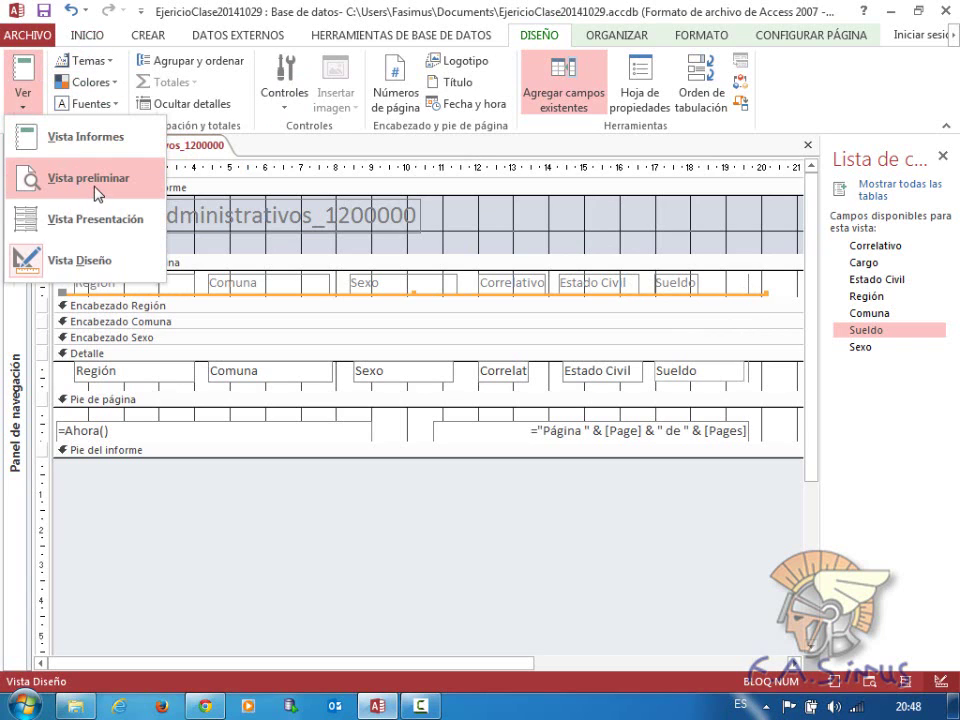
pyautogui.click(81, 178)
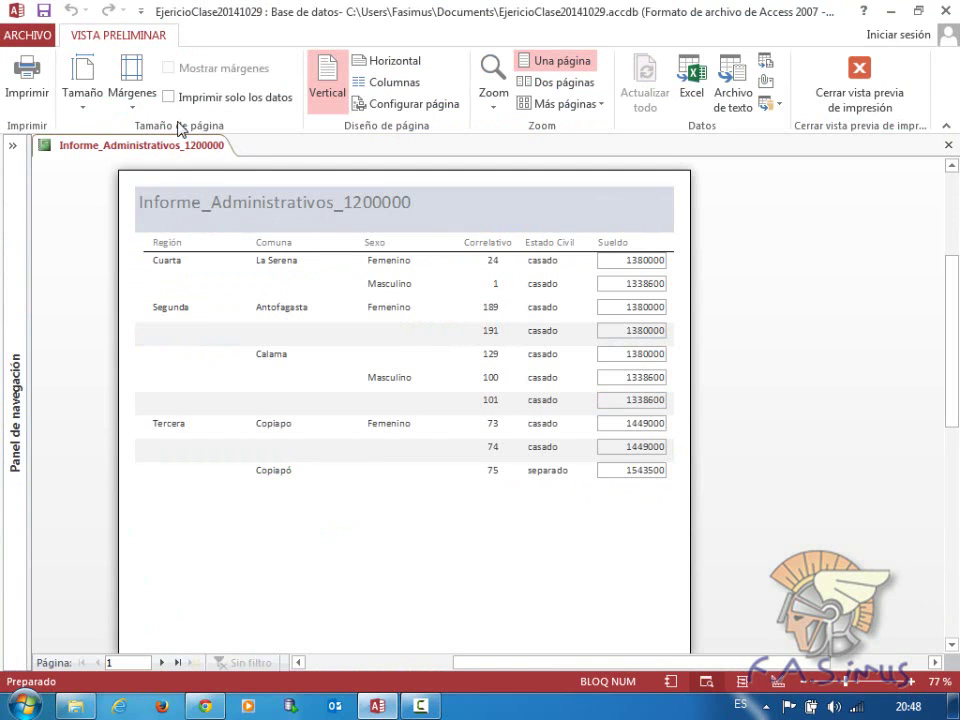
pyautogui.click(856, 84)
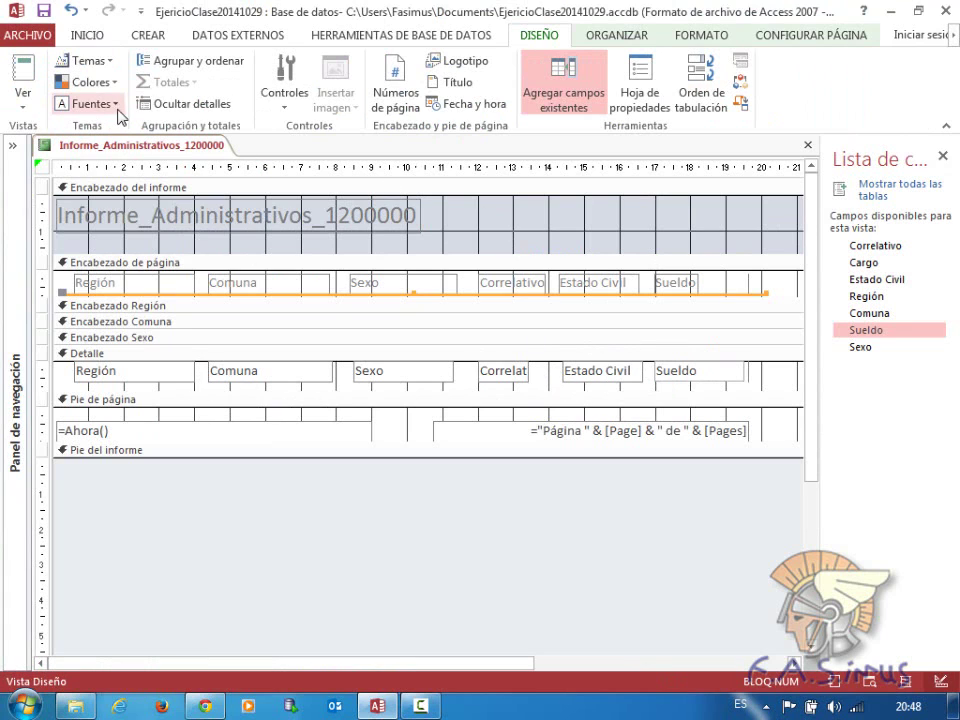
# - Draw a vertical line between the Correlativo and Estado Civil fields in the Detail section, then delete it and undo the deletion
pyautogui.click(286, 98)
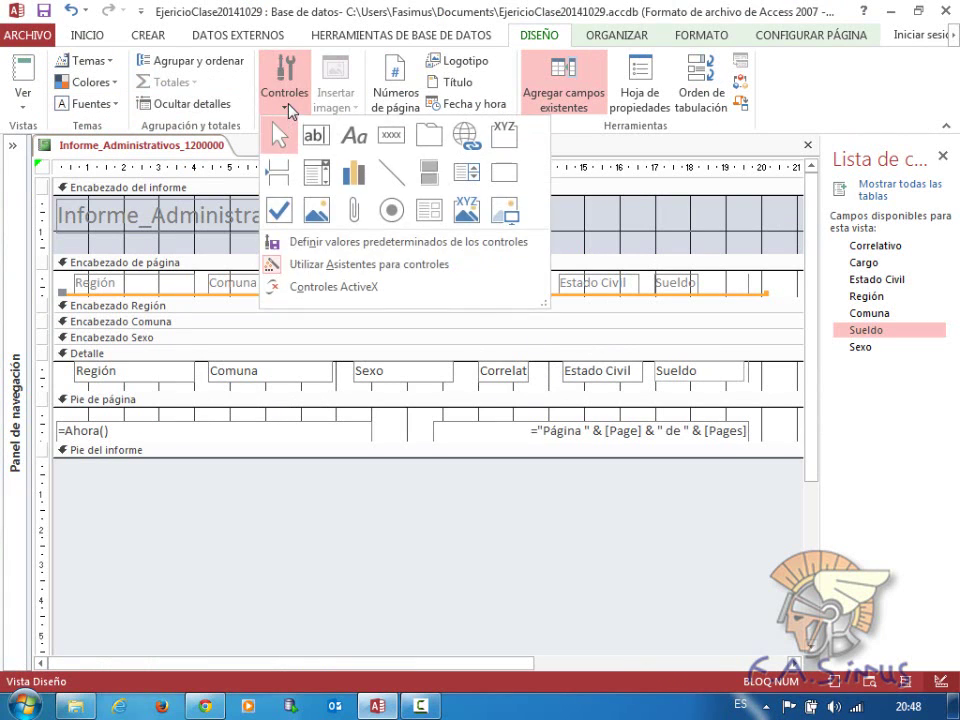
pyautogui.click(395, 186)
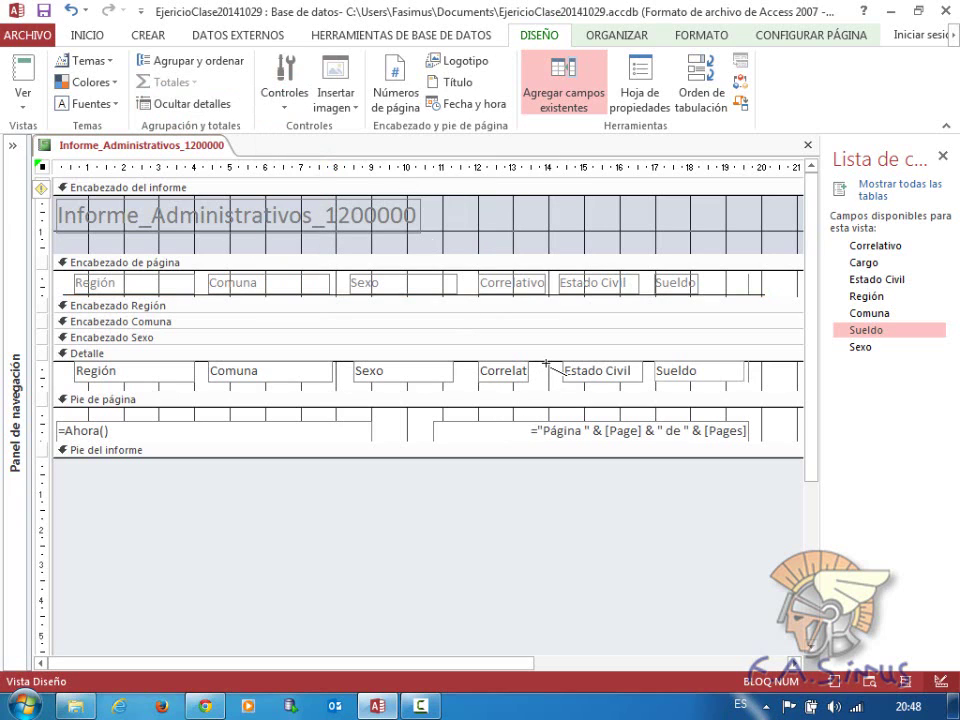
pyautogui.moveTo(548, 362); pyautogui.dragTo(548, 391)
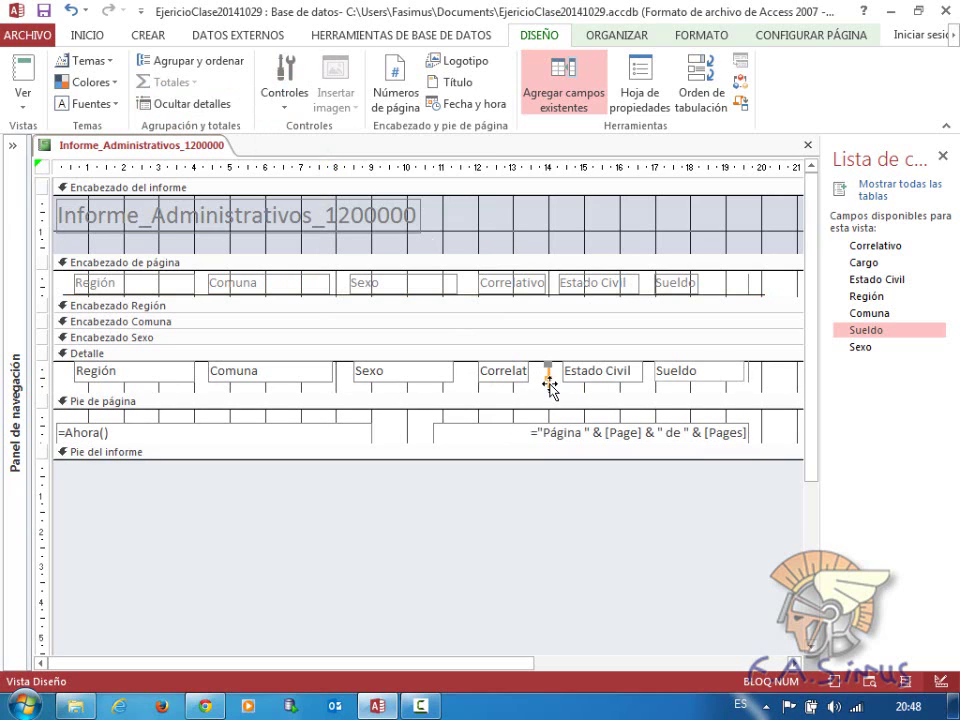
pyautogui.press('Delete')
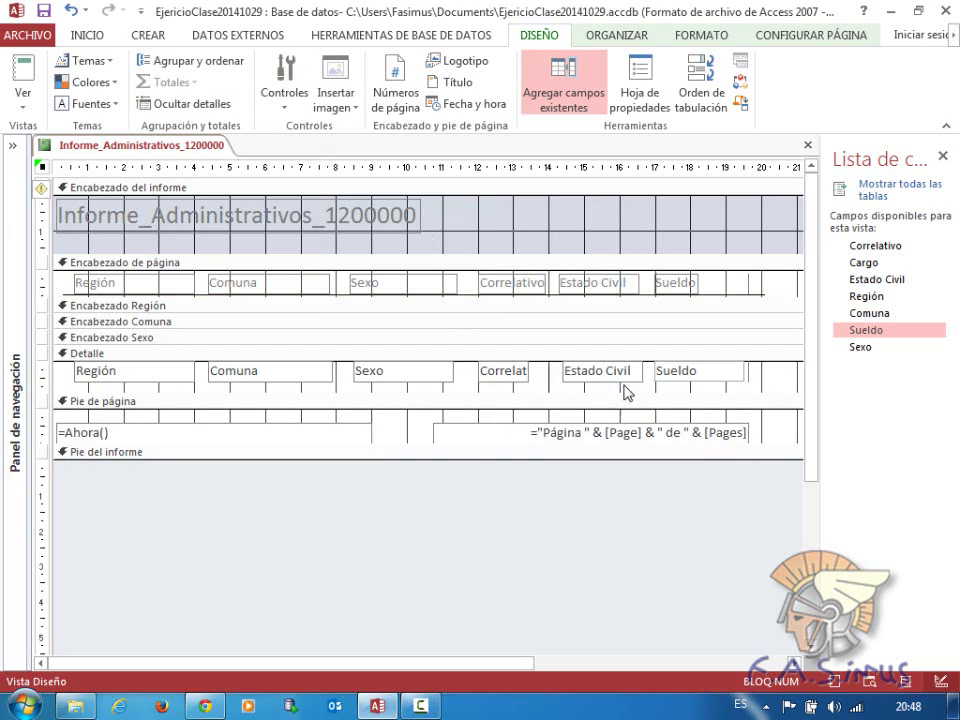
pyautogui.hotkey('ctrl', 'z')
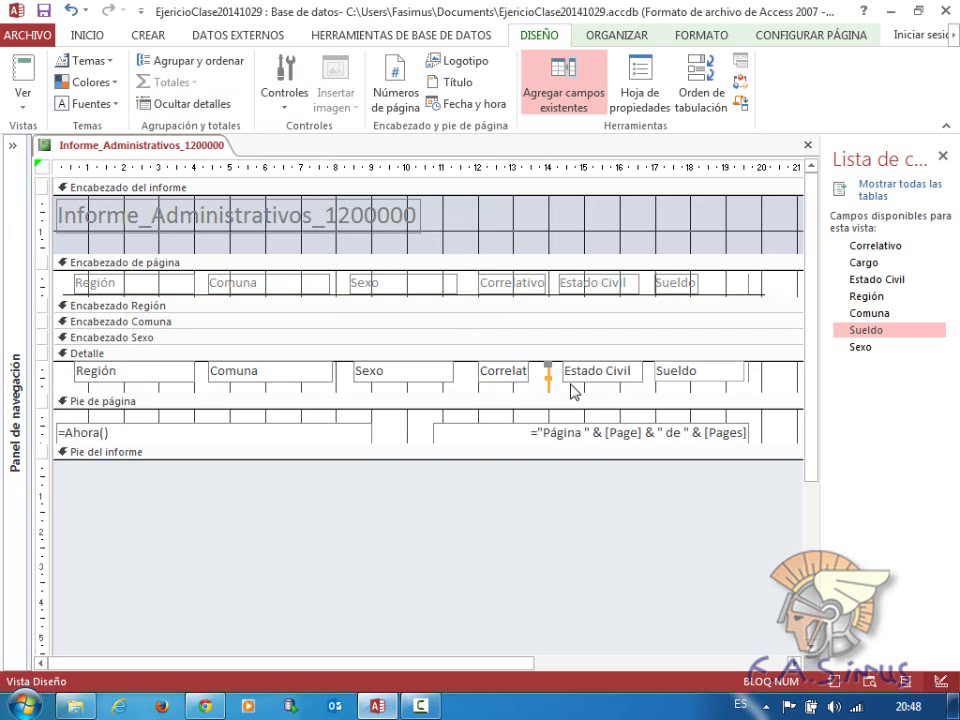
# - Place a second vertical line between the Estado Civil and Sueldo fields in the Detail section
pyautogui.moveTo(549, 383); pyautogui.dragTo(550, 418)
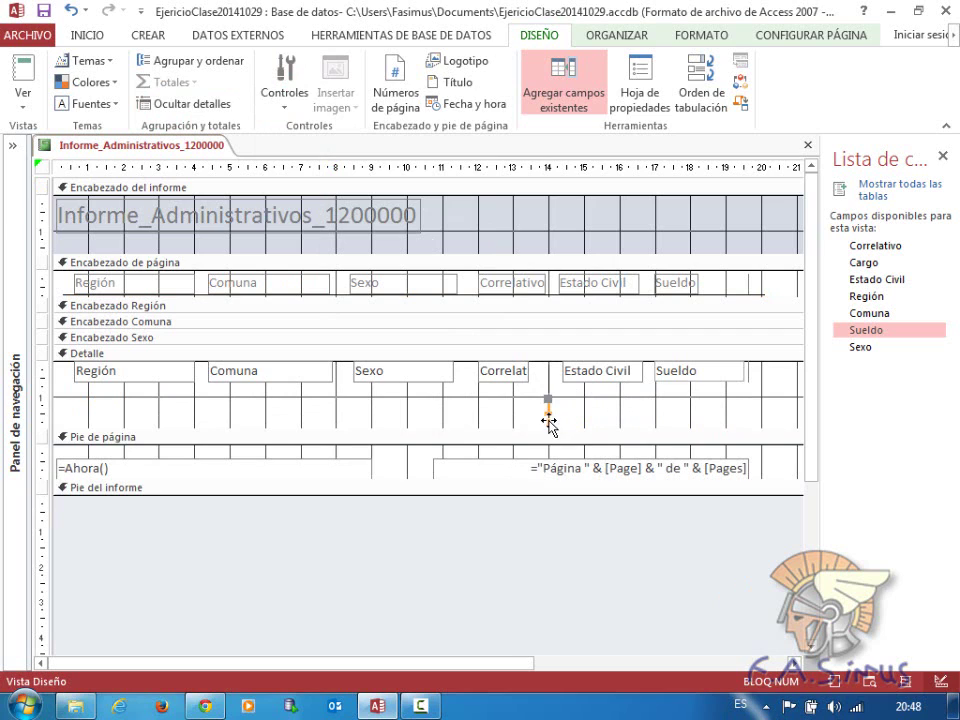
pyautogui.click(648, 383)
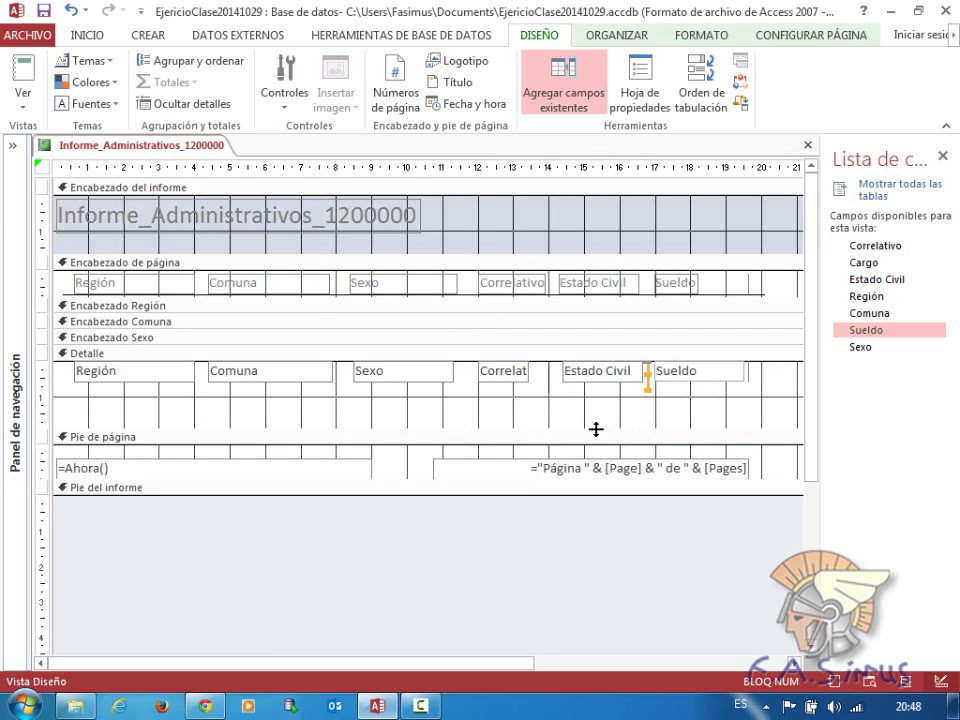
# - Try enlarging the Detail section to about 2.7 cm, check the row spacing in print preview, and return to the design
pyautogui.moveTo(476, 428); pyautogui.dragTo(476, 456)
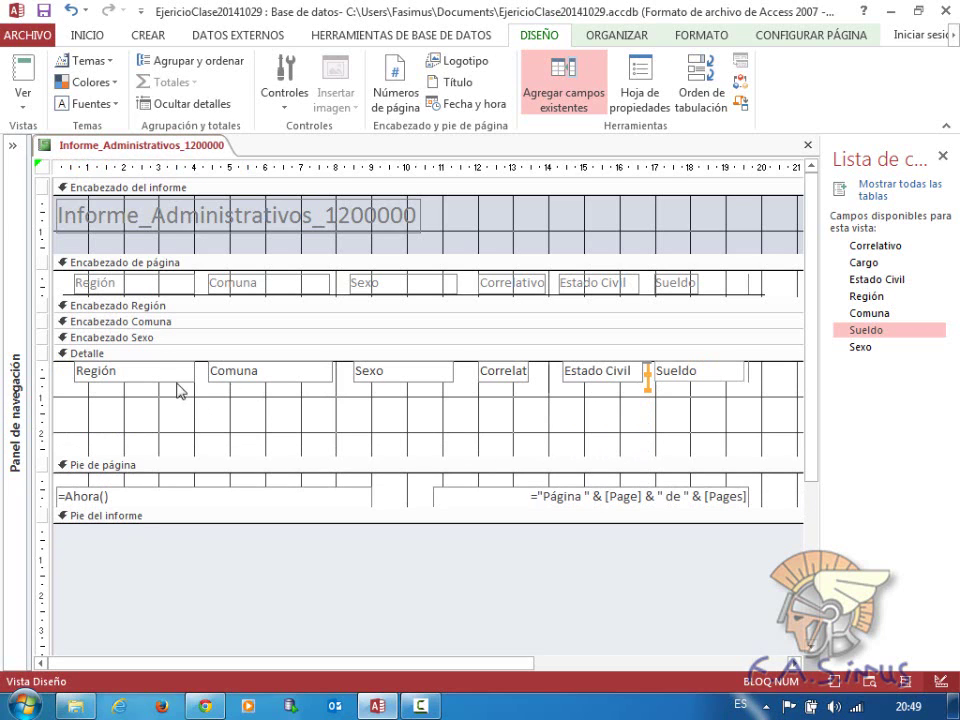
pyautogui.click(28, 110)
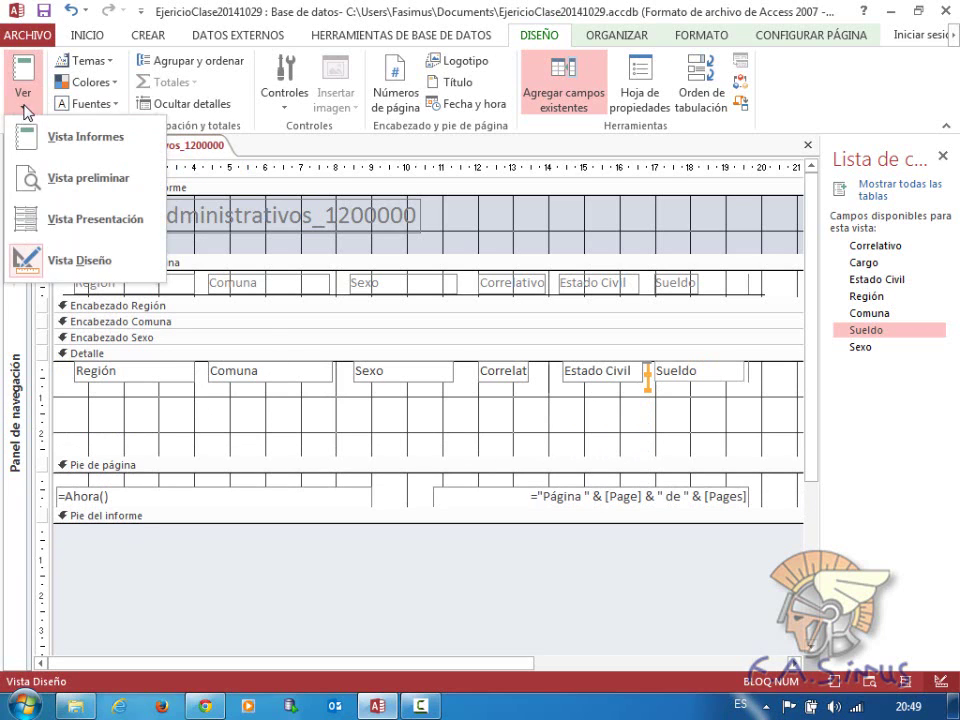
pyautogui.click(30, 177)
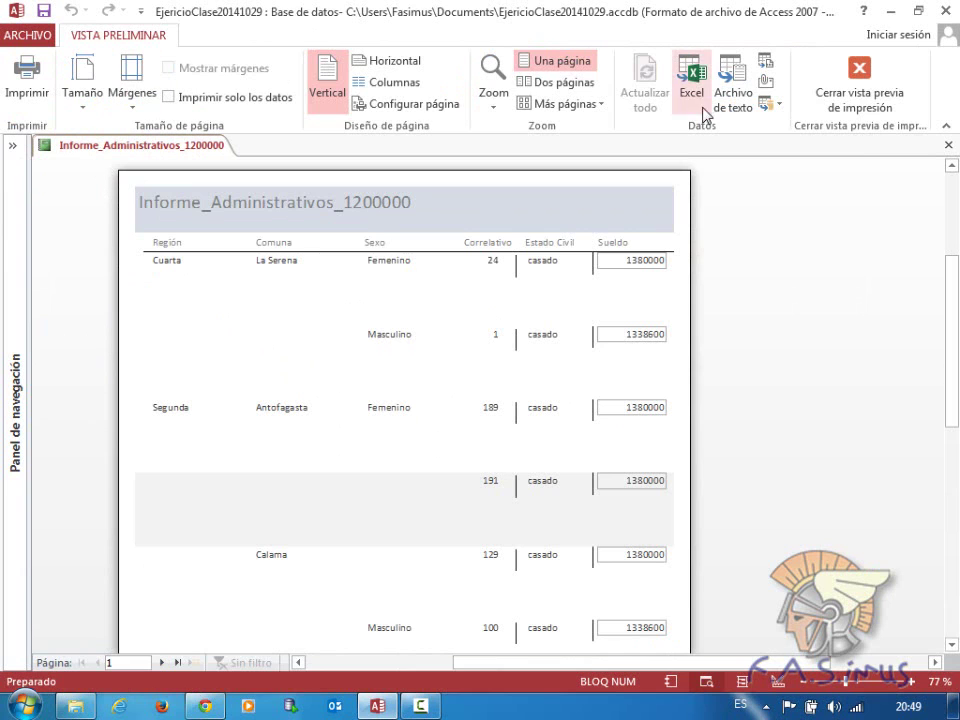
pyautogui.click(840, 108)
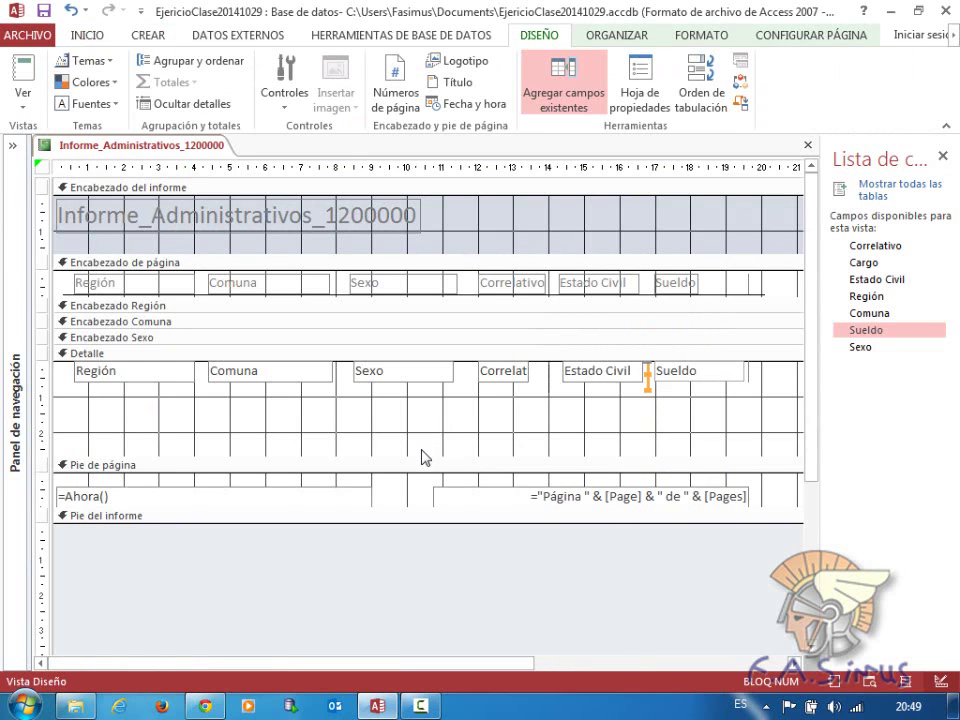
# - Shrink the Detail section to about 0.9 cm and check the separator lines up close in print preview
pyautogui.moveTo(420, 457); pyautogui.dragTo(428, 390)
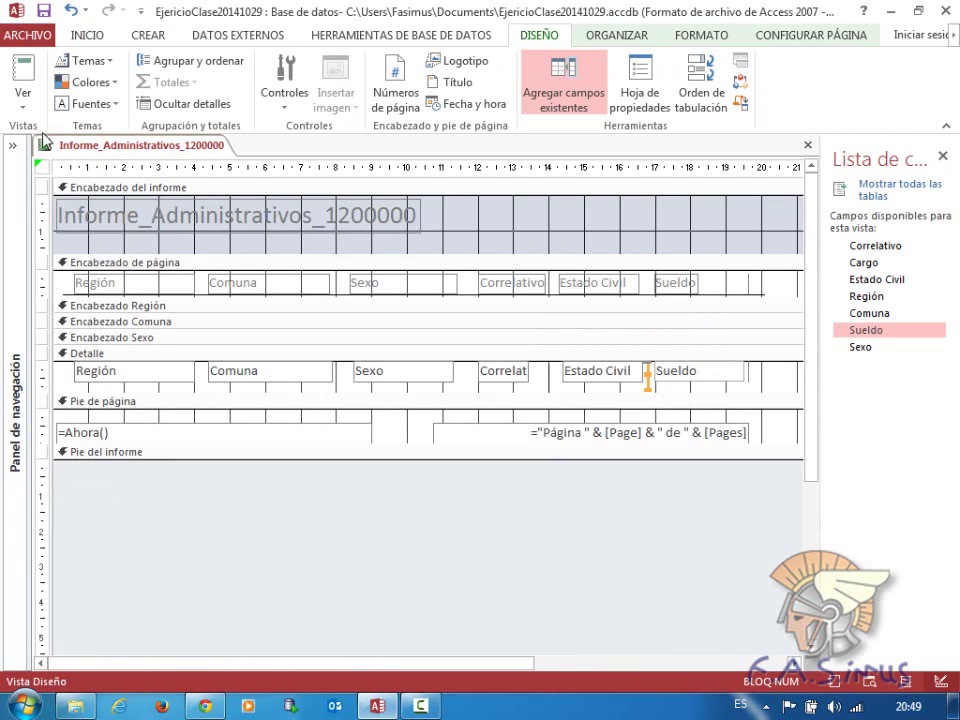
pyautogui.click(22, 98)
pyautogui.click(57, 188)
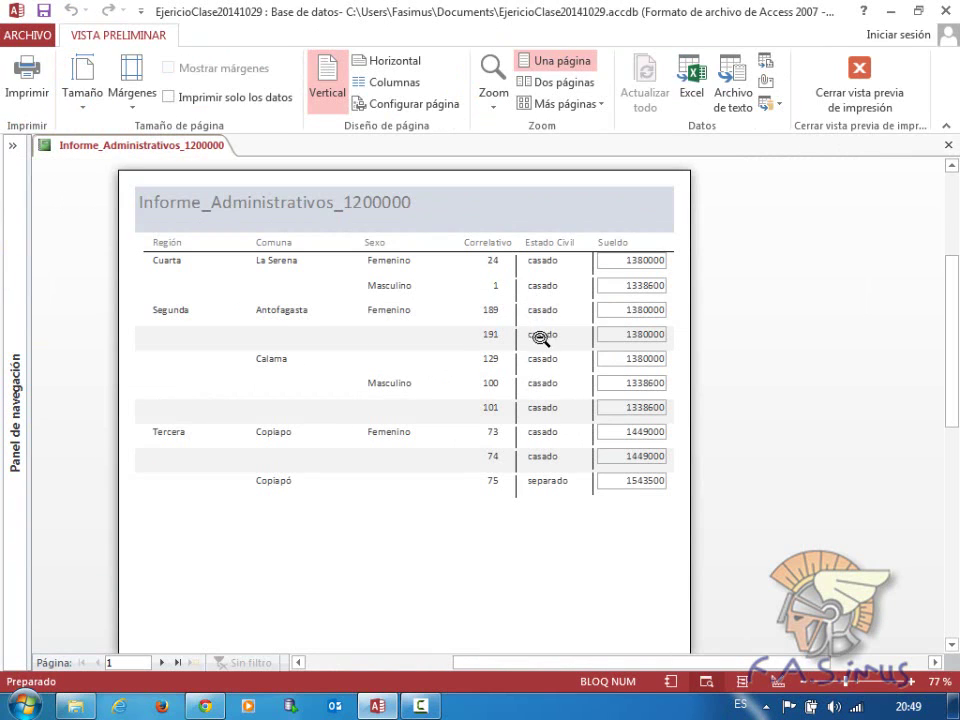
pyautogui.click(867, 686)
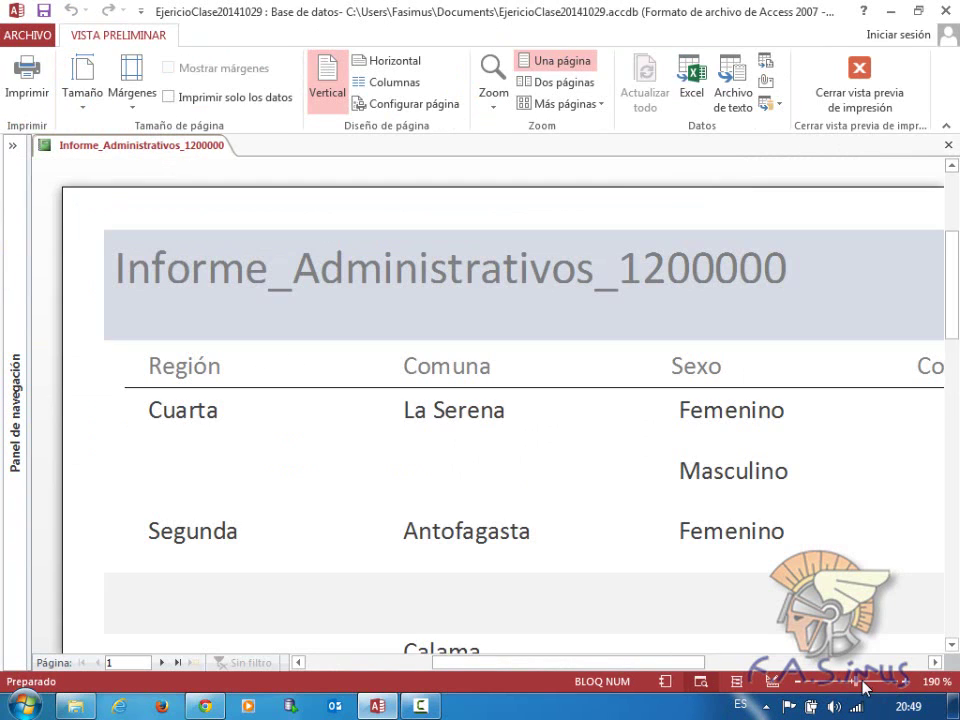
pyautogui.moveTo(612, 667); pyautogui.dragTo(697, 667)
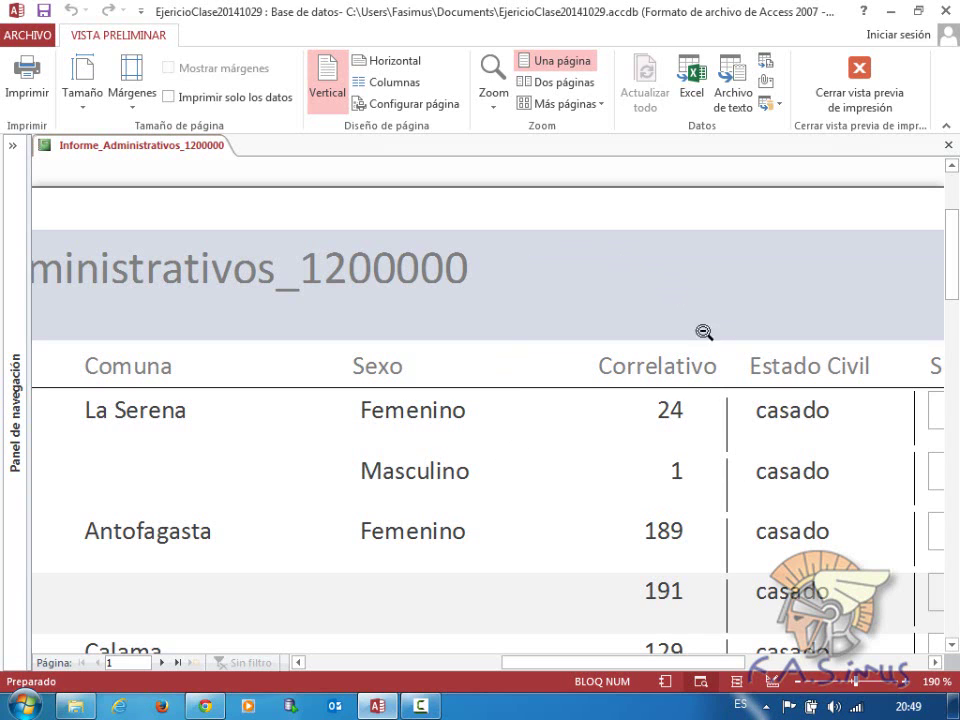
pyautogui.click(859, 82)
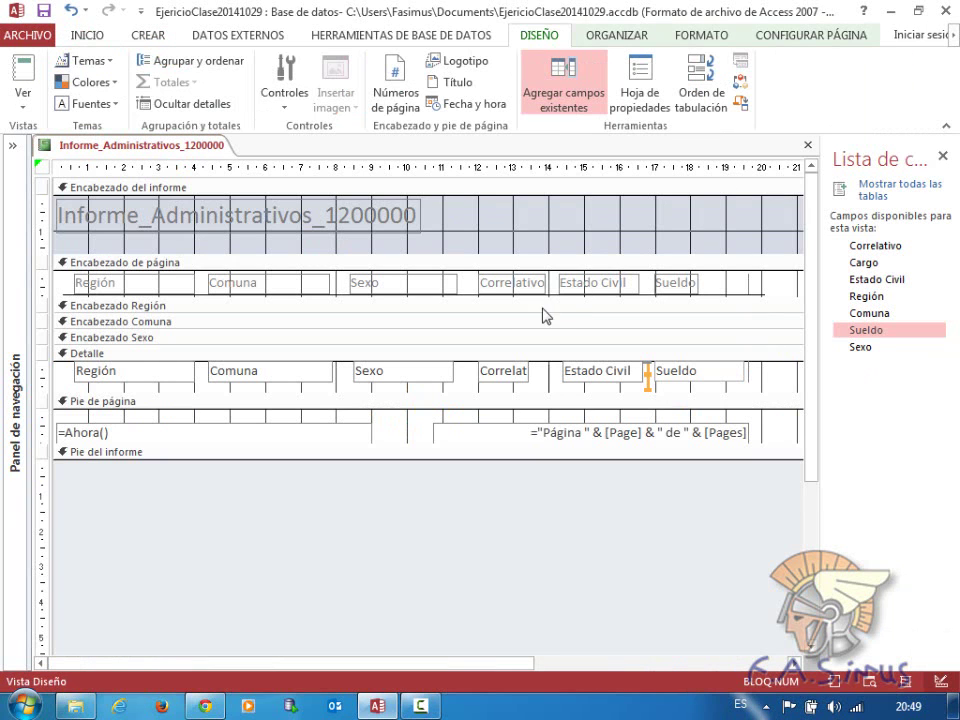
# - Stretch the vertical line between Estado Civil and Sueldo to the full Detail section height and check it in print preview
pyautogui.click(634, 392)
pyautogui.moveTo(648, 385); pyautogui.dragTo(657, 407)
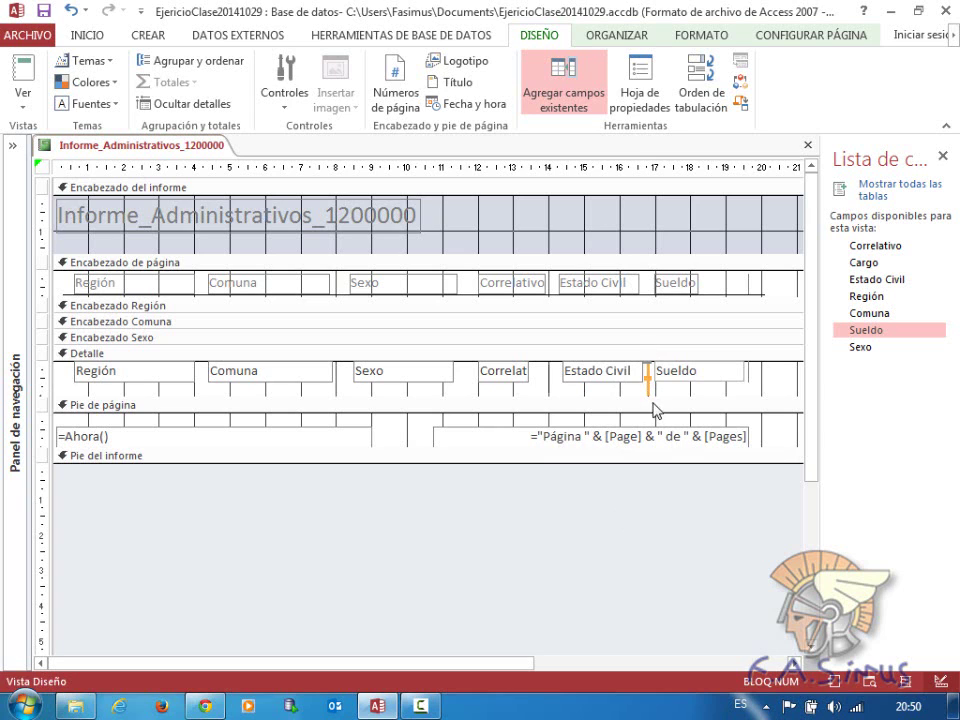
pyautogui.click(22, 100)
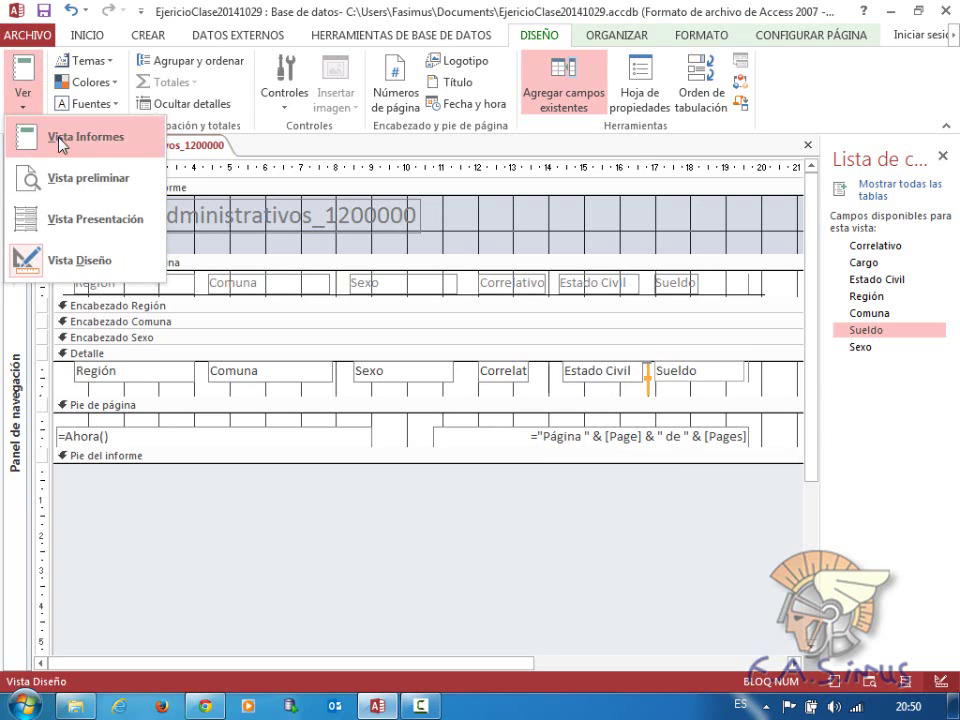
pyautogui.click(62, 177)
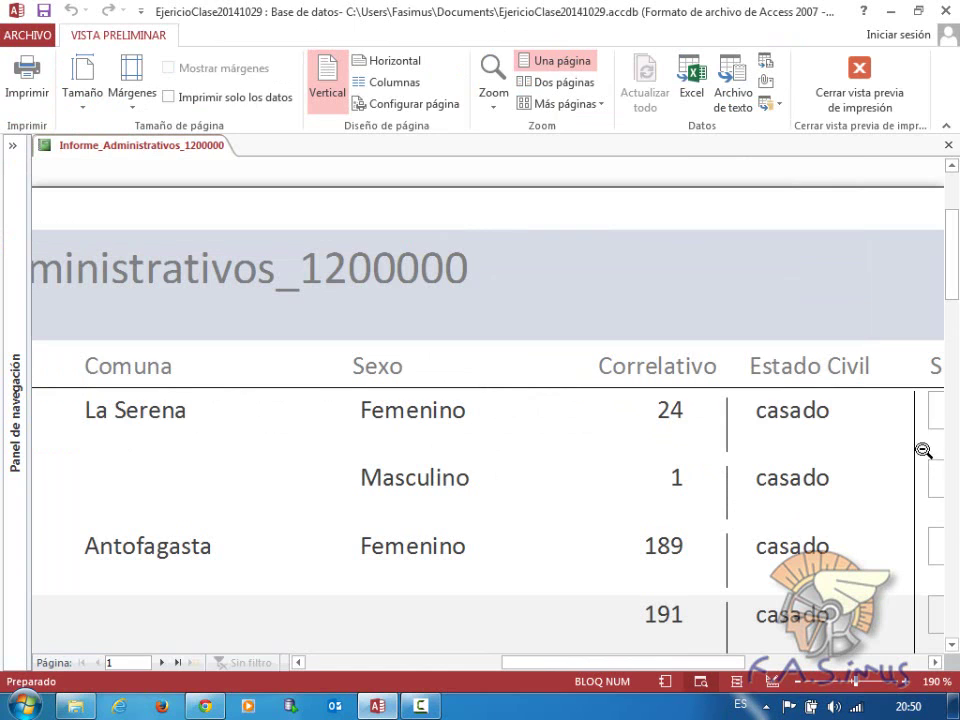
pyautogui.hotkey('alt', 'Tab')
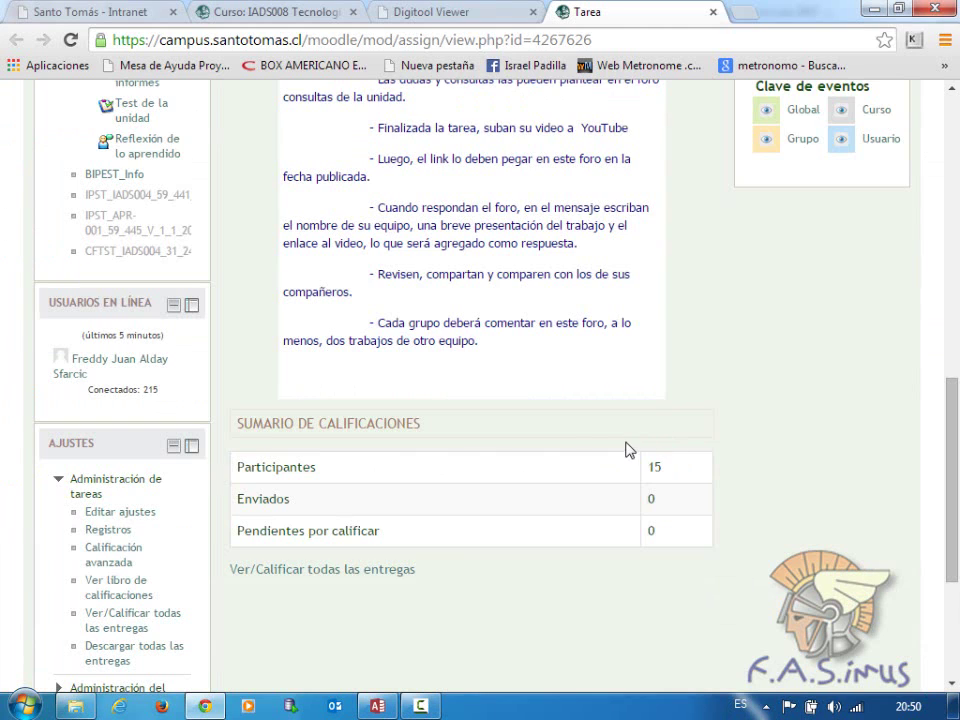
pyautogui.hotkey('alt', 'Tab')
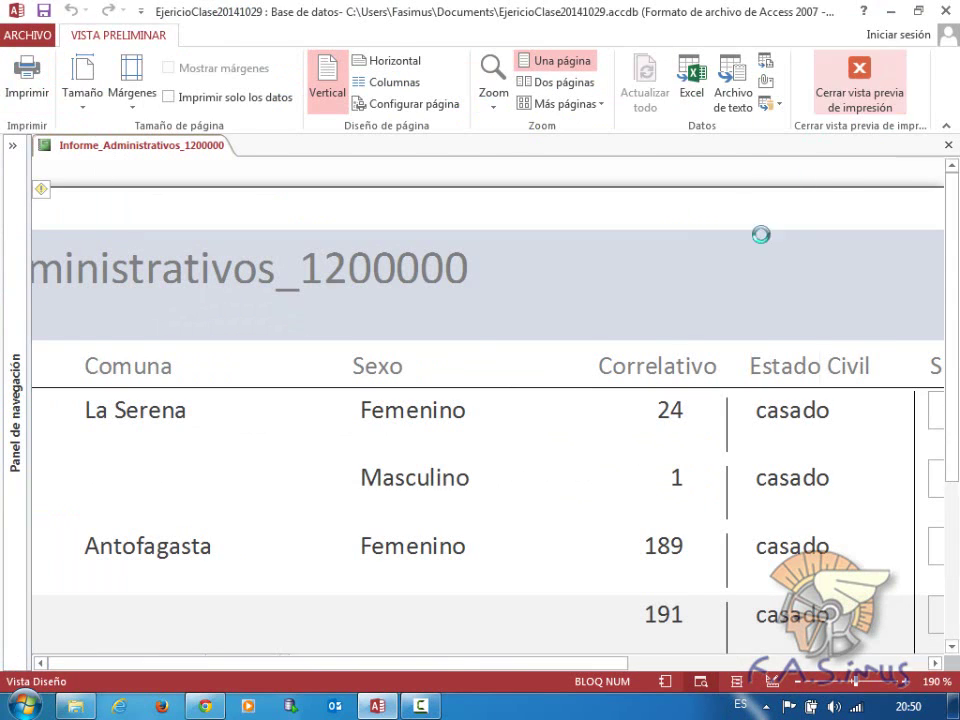
pyautogui.click(840, 82)
# - Stretch the vertical line between Correlativo and Estado Civil to the full Detail section height and check it in print preview
pyautogui.moveTo(632, 364); pyautogui.dragTo(548, 397)
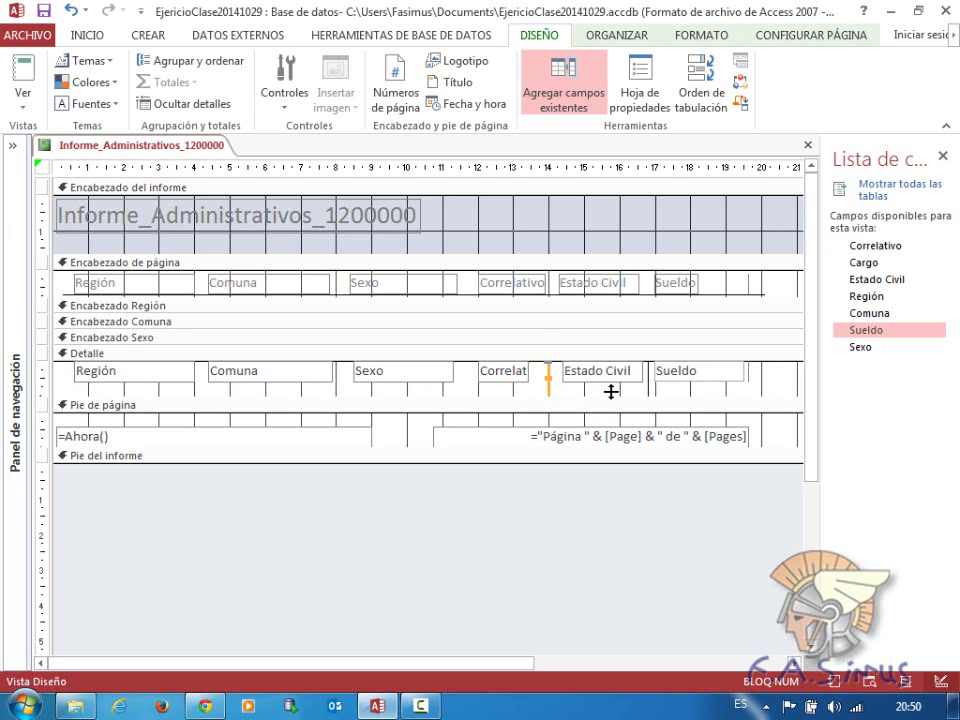
pyautogui.click(22, 107)
pyautogui.click(70, 236)
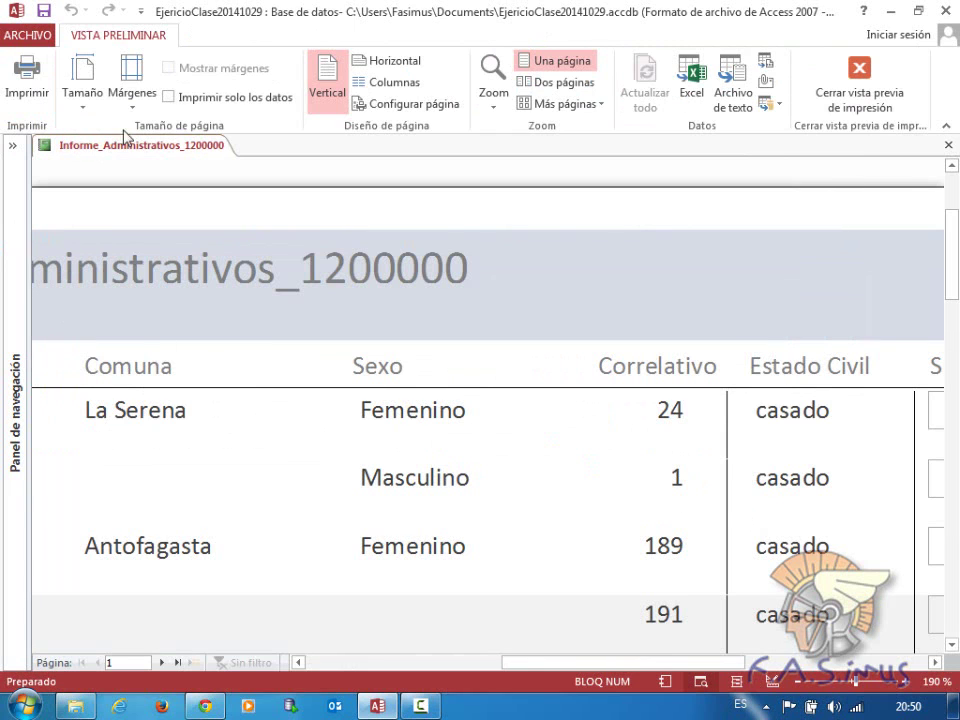
pyautogui.click(858, 80)
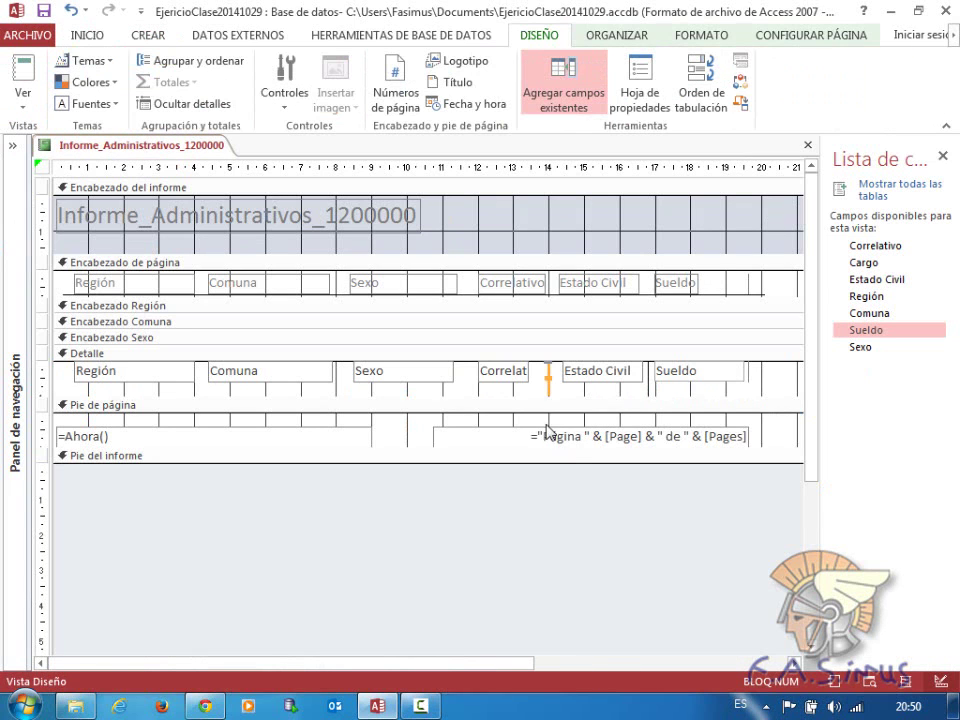
# - Set the font colour of the Sueldo field in the Detail section to red
pyautogui.click(667, 385)
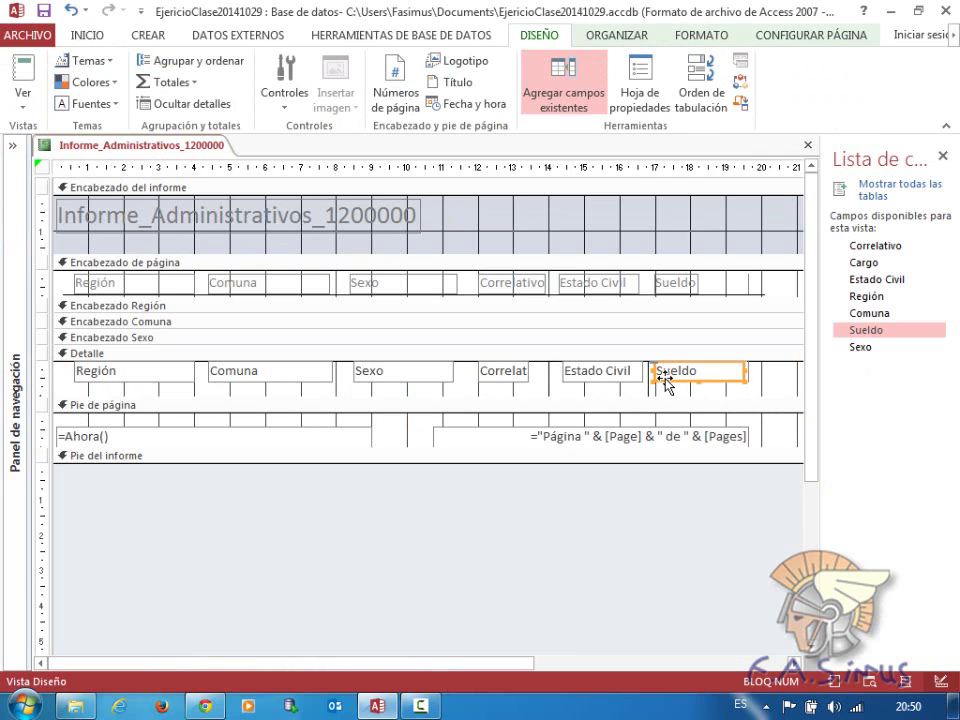
pyautogui.rightClick(665, 385)
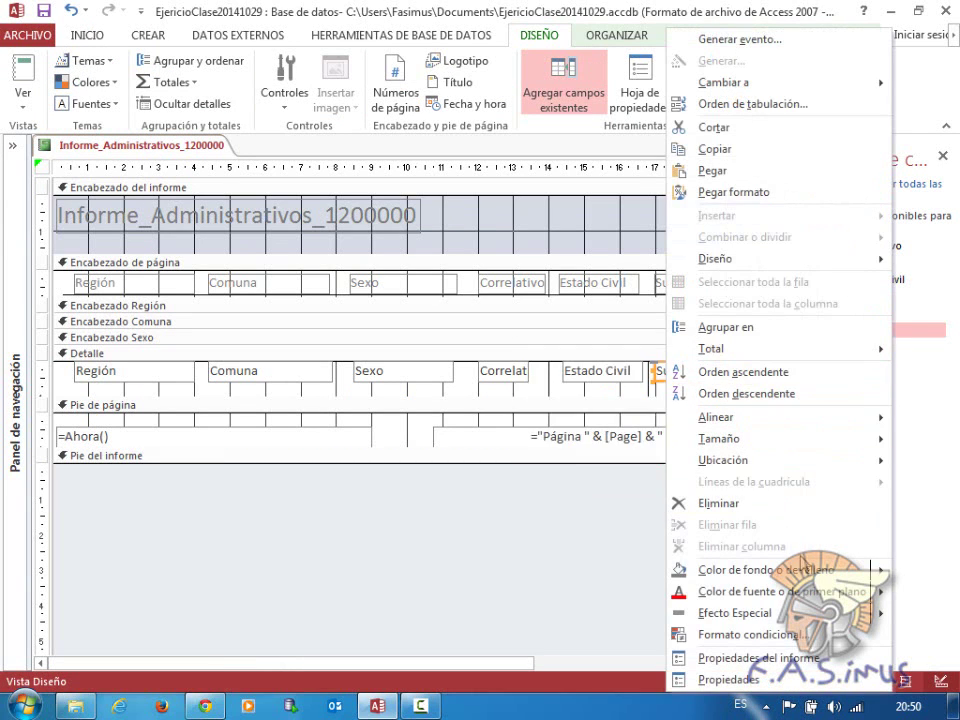
pyautogui.moveTo(762, 608)
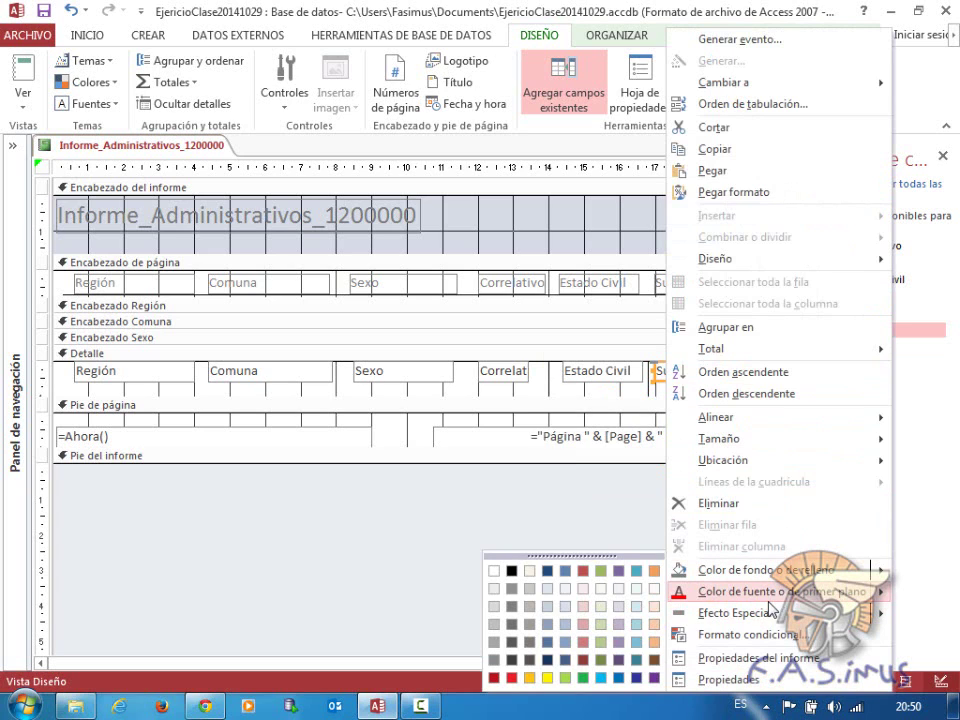
pyautogui.moveTo(749, 577)
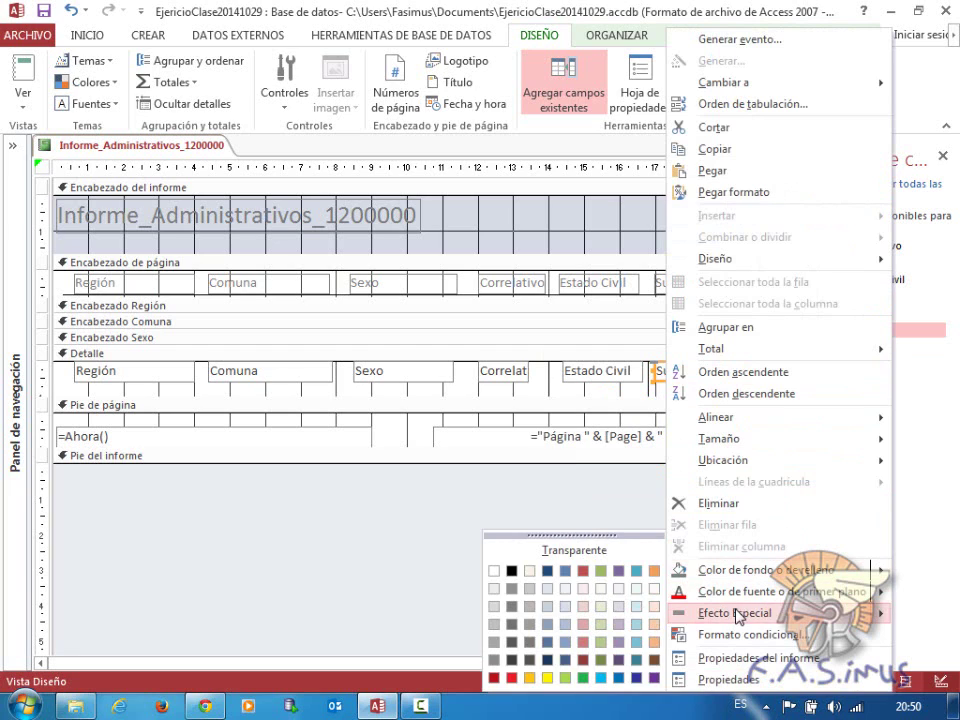
pyautogui.moveTo(738, 621)
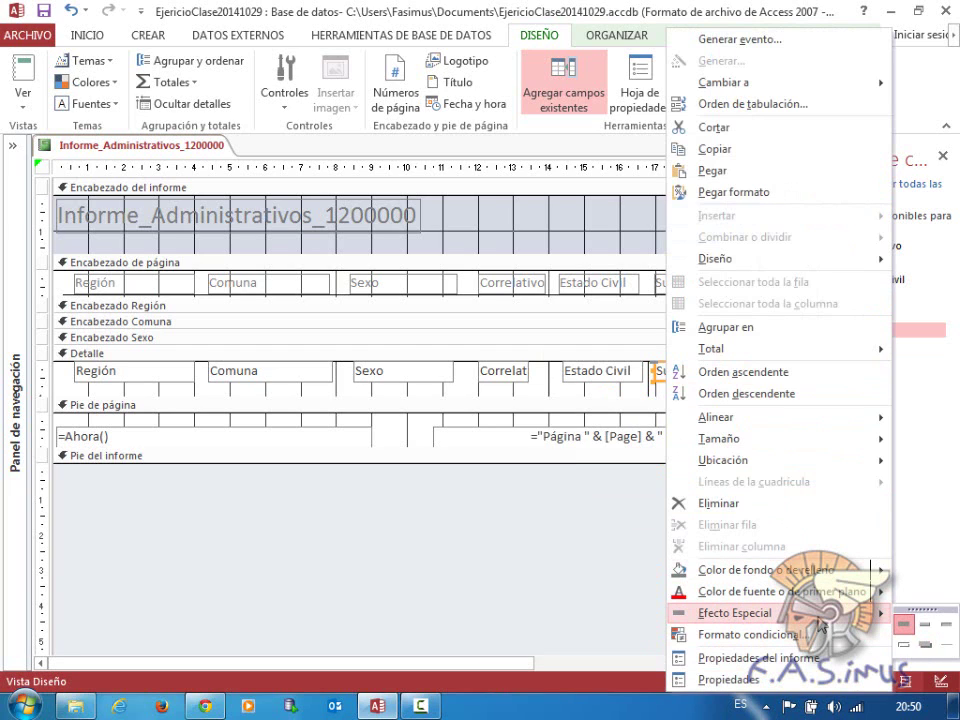
pyautogui.moveTo(787, 596)
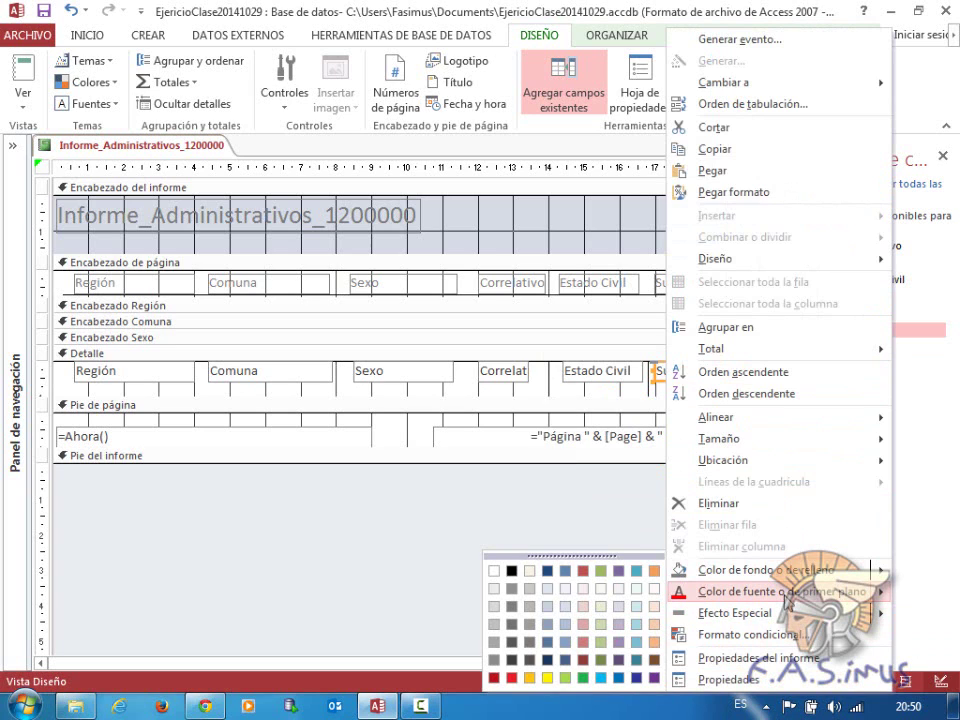
pyautogui.click(513, 678)
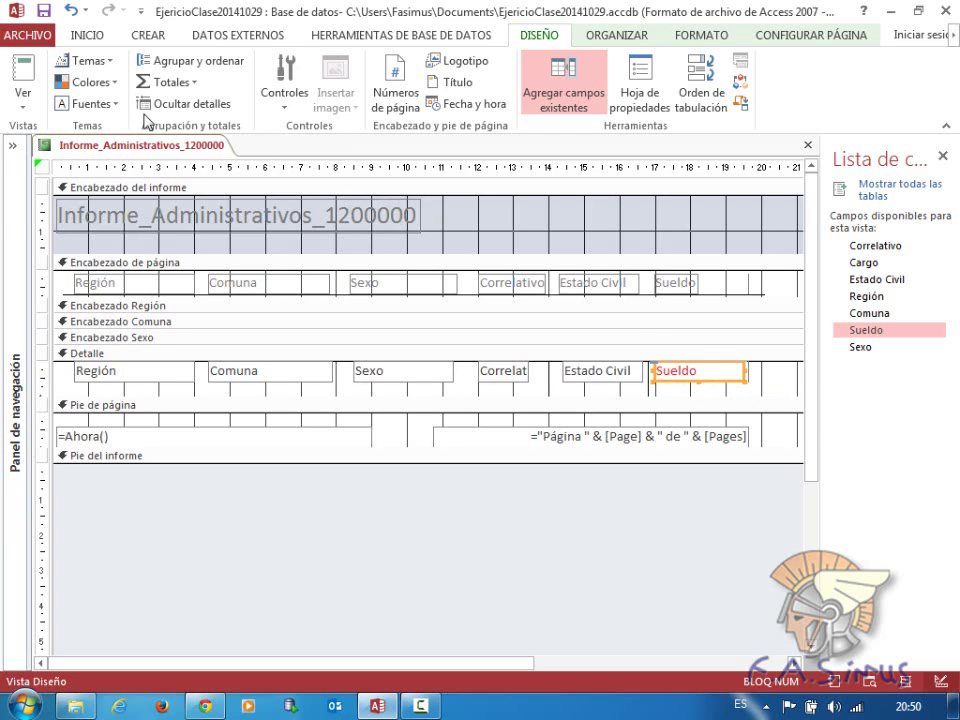
# - Check the Sueldo column's font colour in print preview and return to the report design
pyautogui.click(24, 105)
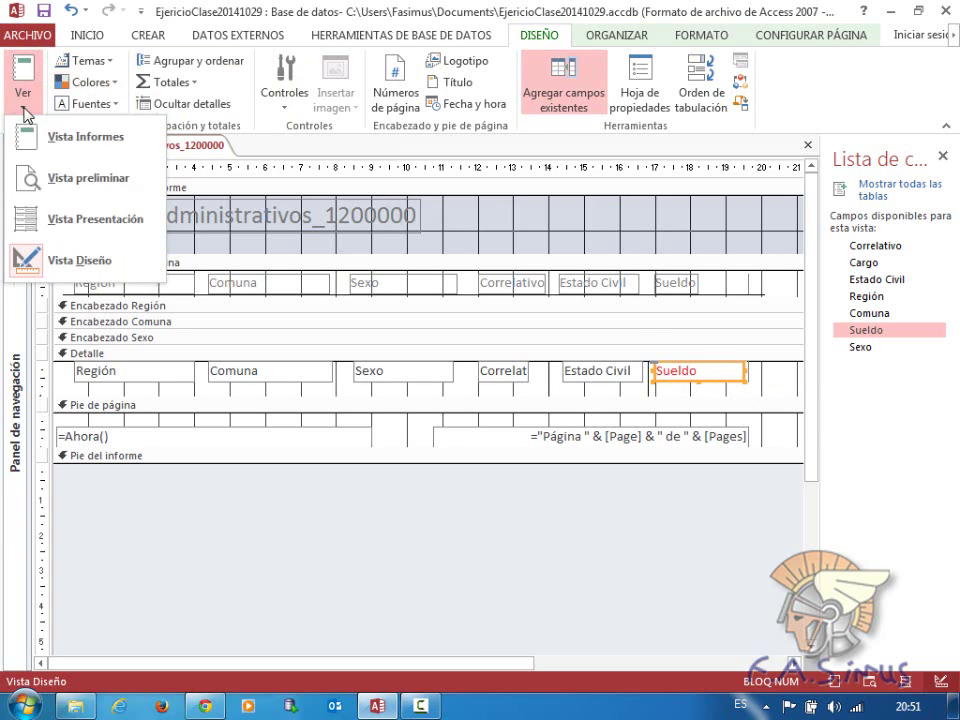
pyautogui.click(85, 178)
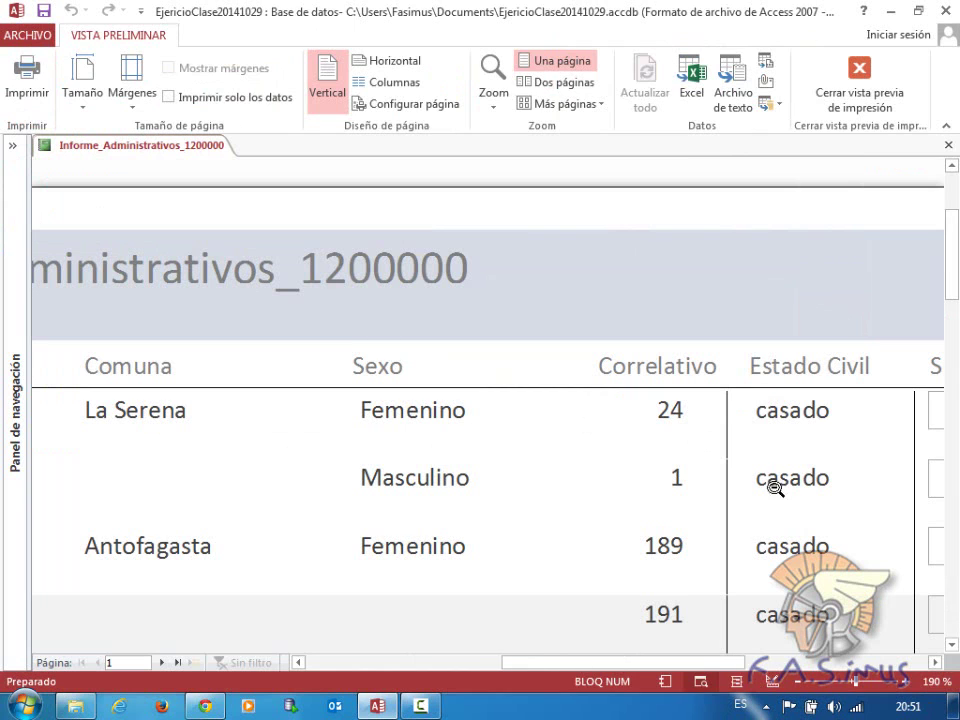
pyautogui.moveTo(652, 666); pyautogui.dragTo(763, 666)
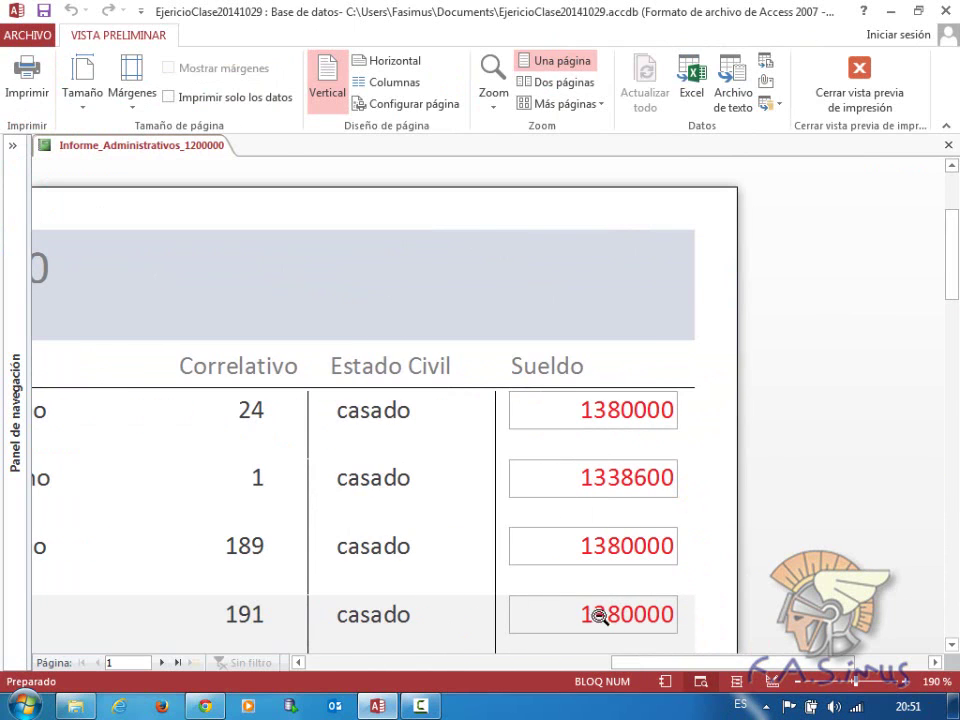
pyautogui.moveTo(664, 664); pyautogui.dragTo(525, 666)
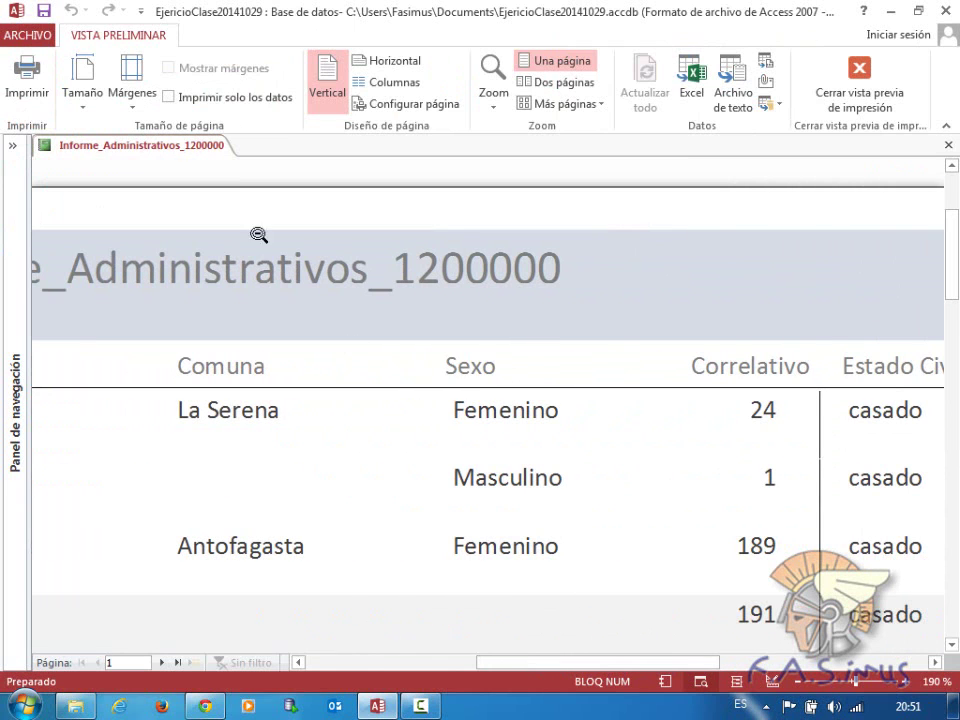
pyautogui.click(850, 70)
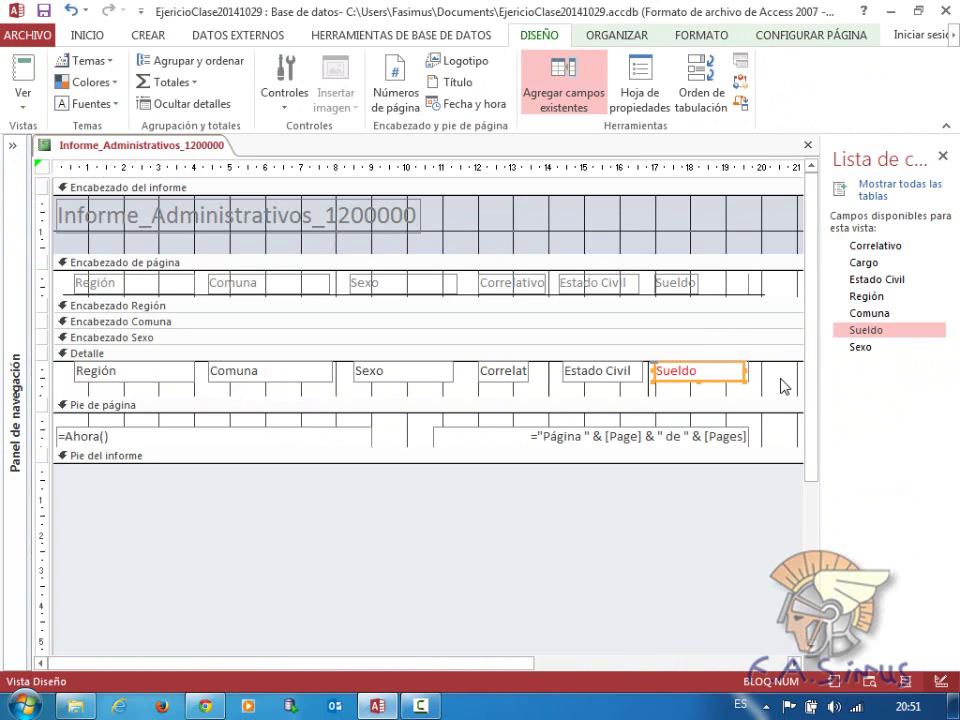
# - Delete the leftover narrow controls beyond the Sueldo column in the page header and the Detail section
pyautogui.click(750, 283)
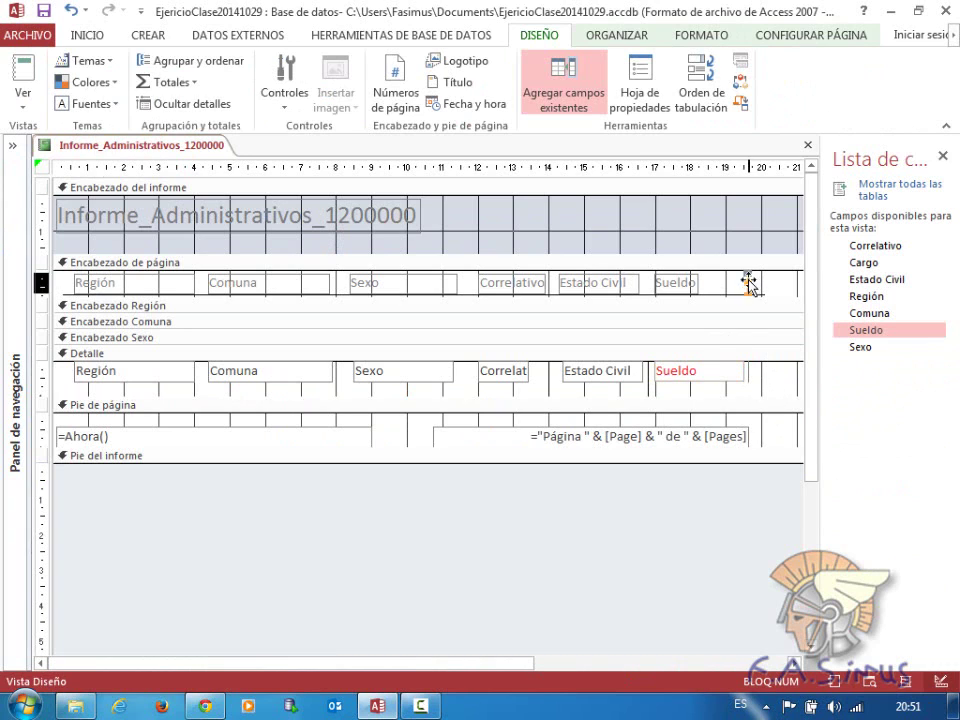
pyautogui.moveTo(744, 283)
pyautogui.mouseDown()
pyautogui.moveTo(722, 283)
pyautogui.moveTo(752, 283)
pyautogui.mouseUp()
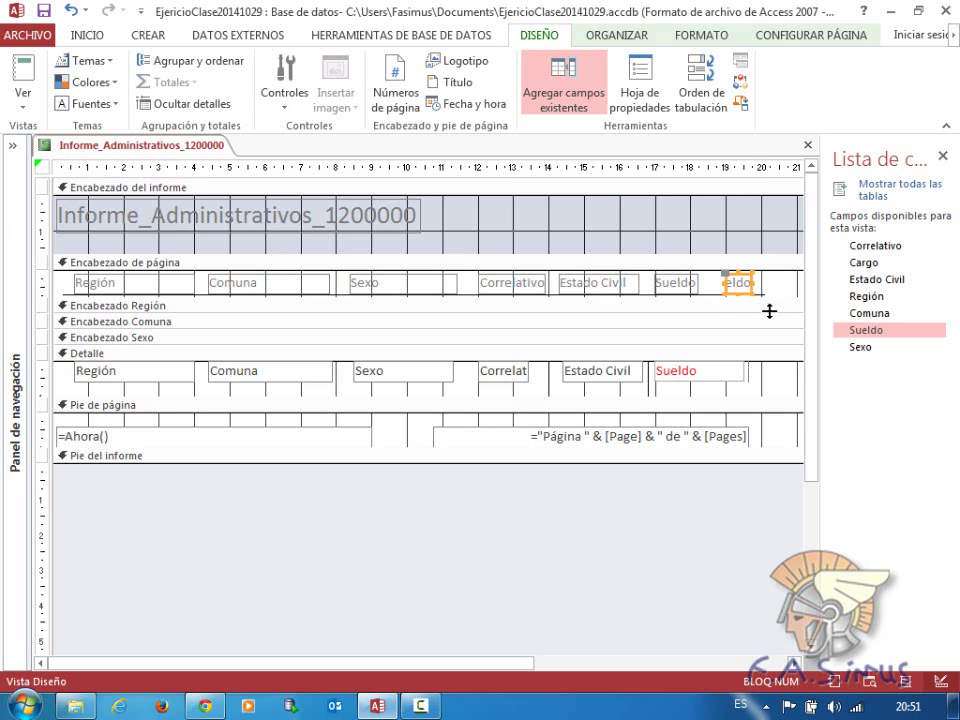
pyautogui.press('Delete')
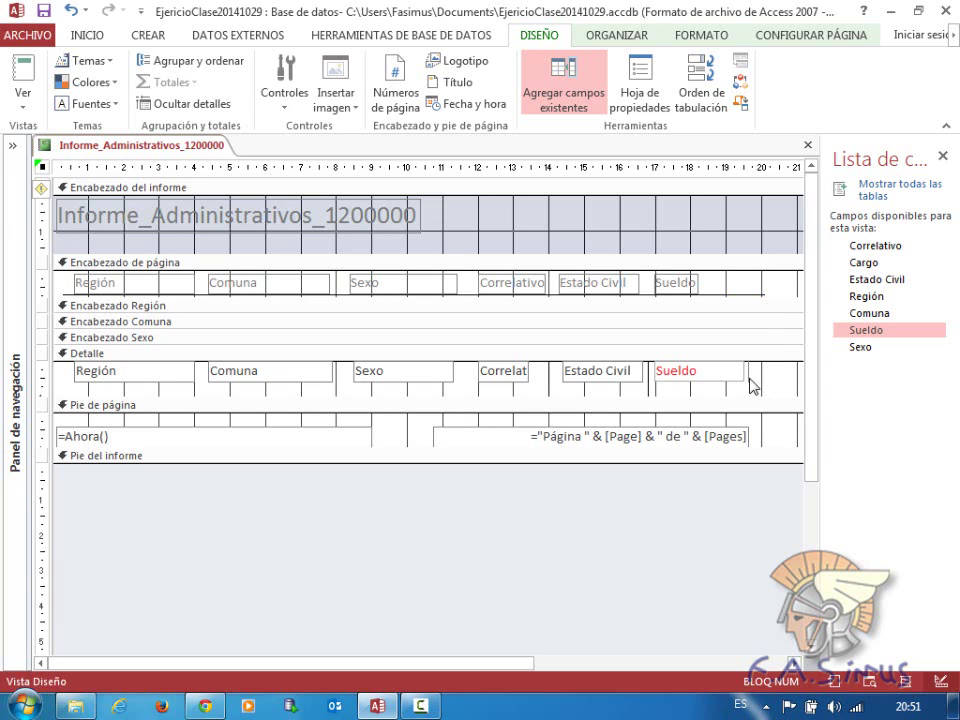
pyautogui.click(749, 381)
pyautogui.press('Delete')
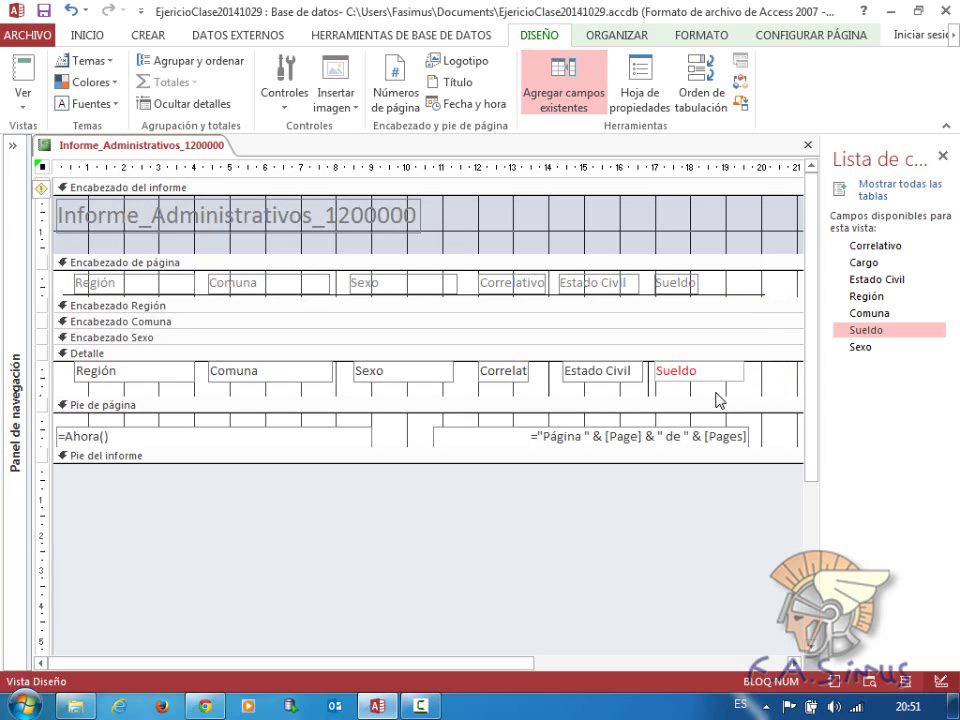
# - Check the Sueldo column's borders and the whole page in print preview, and return to the report design
pyautogui.click(22, 97)
pyautogui.click(65, 179)
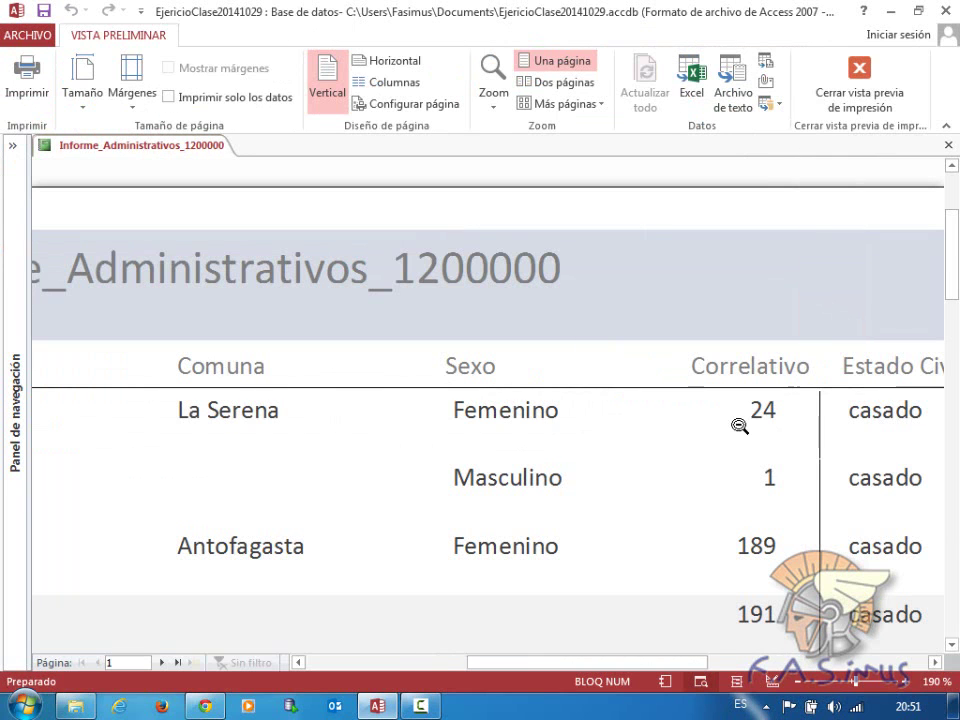
pyautogui.moveTo(702, 663); pyautogui.dragTo(800, 662)
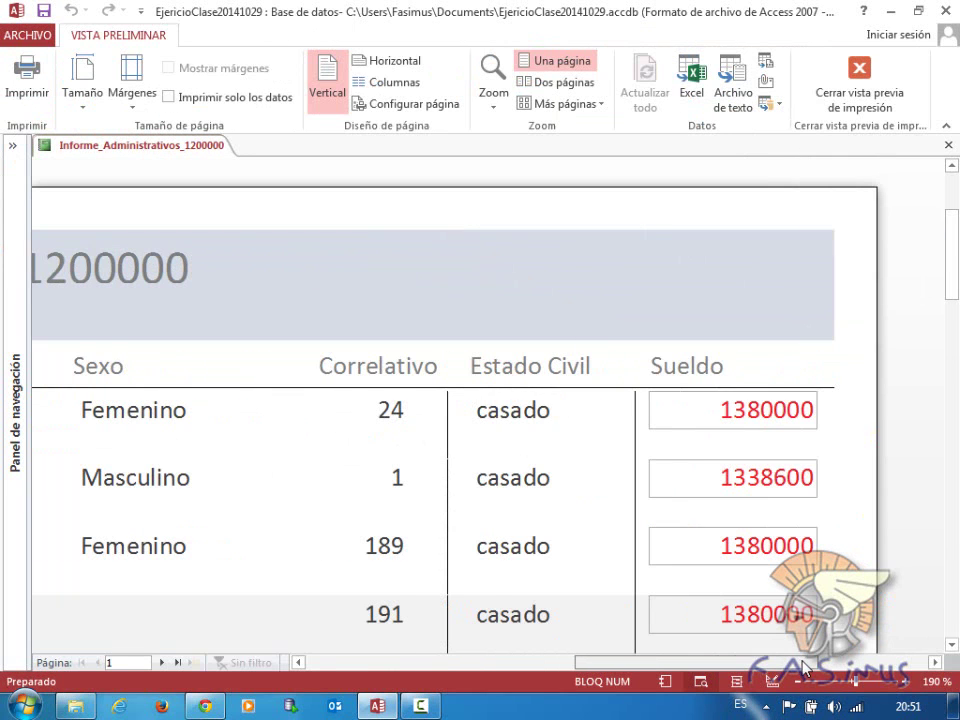
pyautogui.click(698, 463)
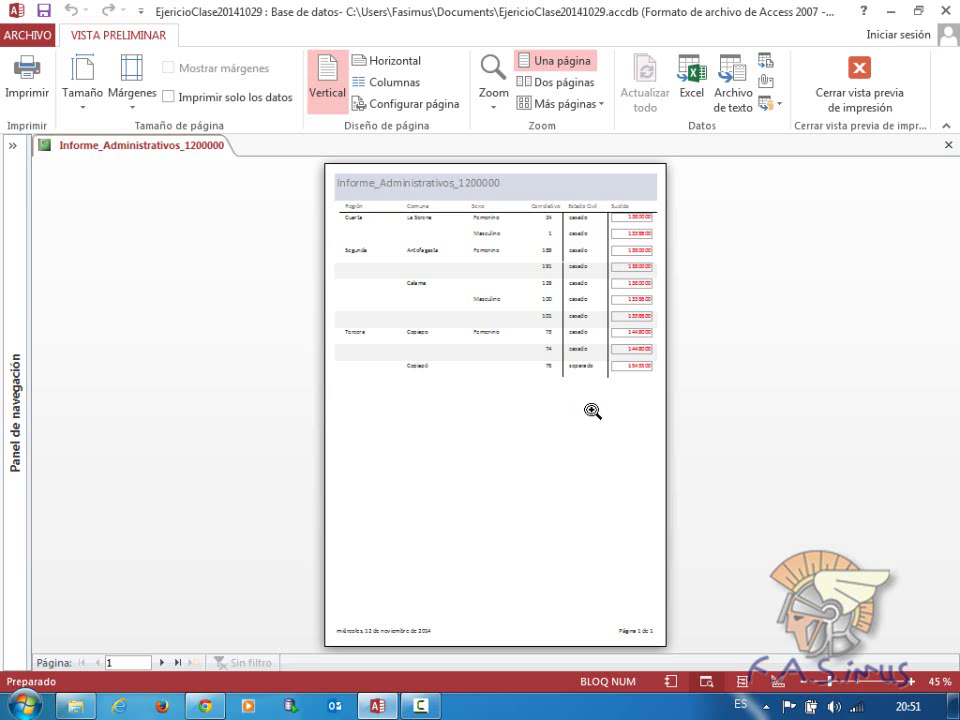
pyautogui.click(843, 87)
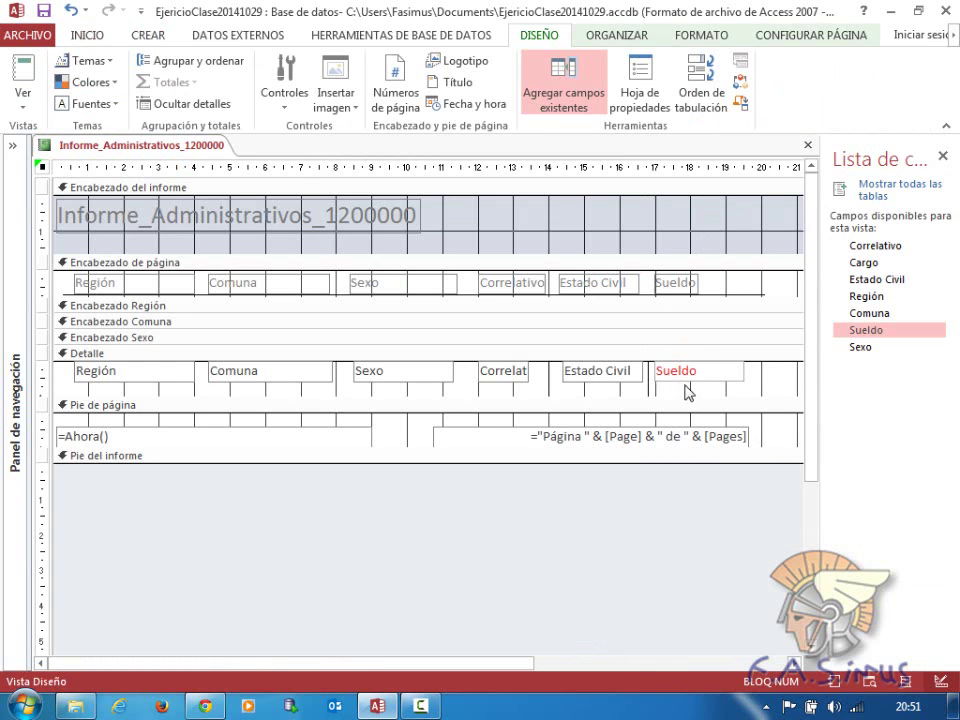
pyautogui.click(688, 378)
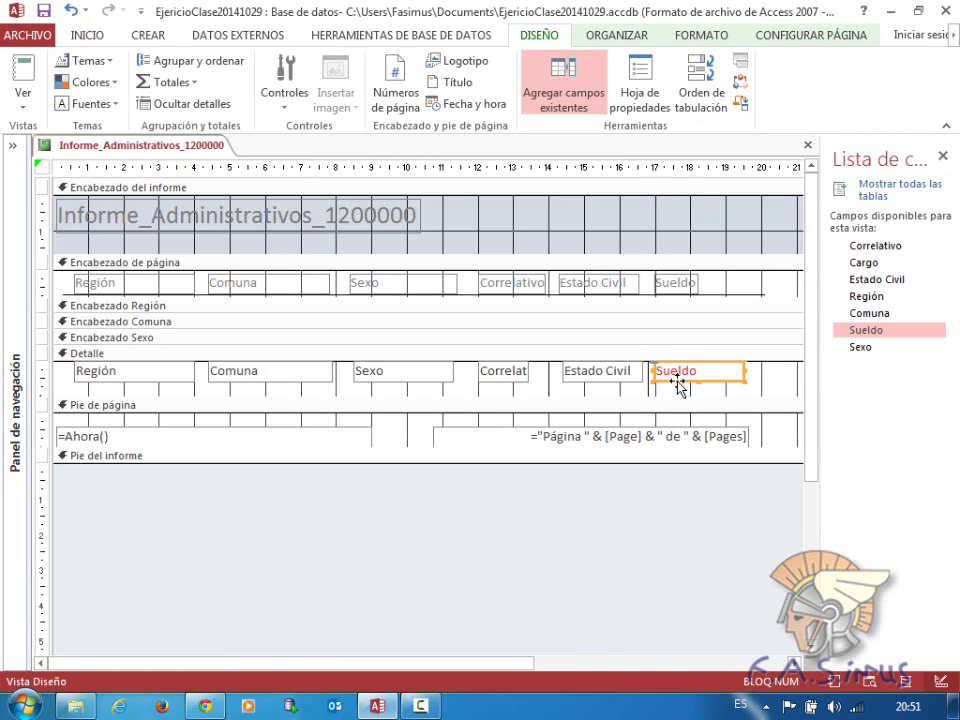
pyautogui.rightClick(676, 385)
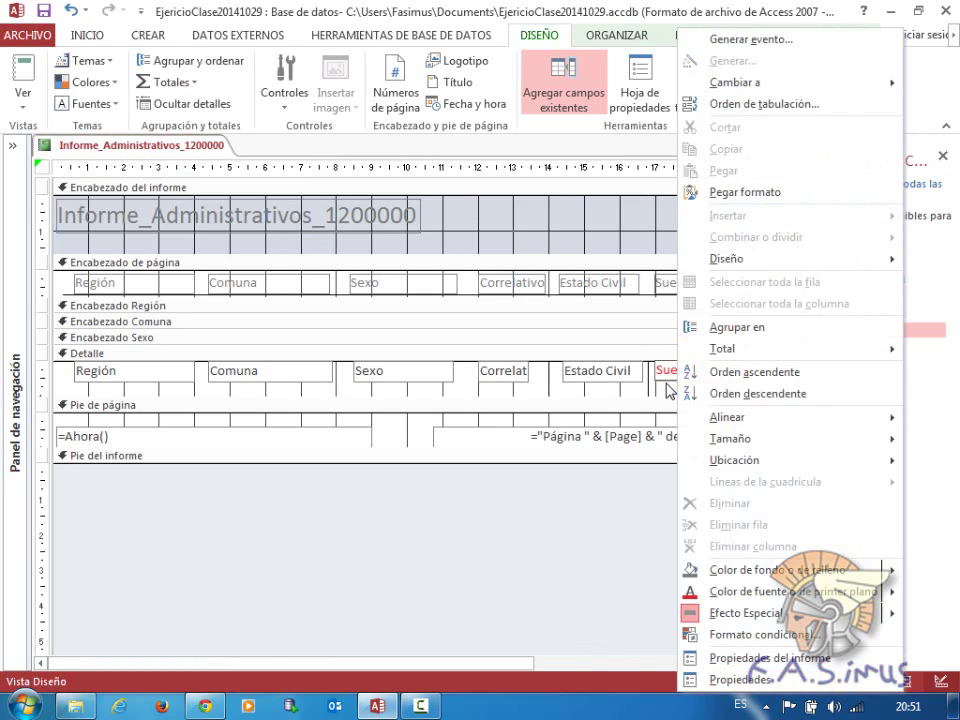
pyautogui.moveTo(742, 265)
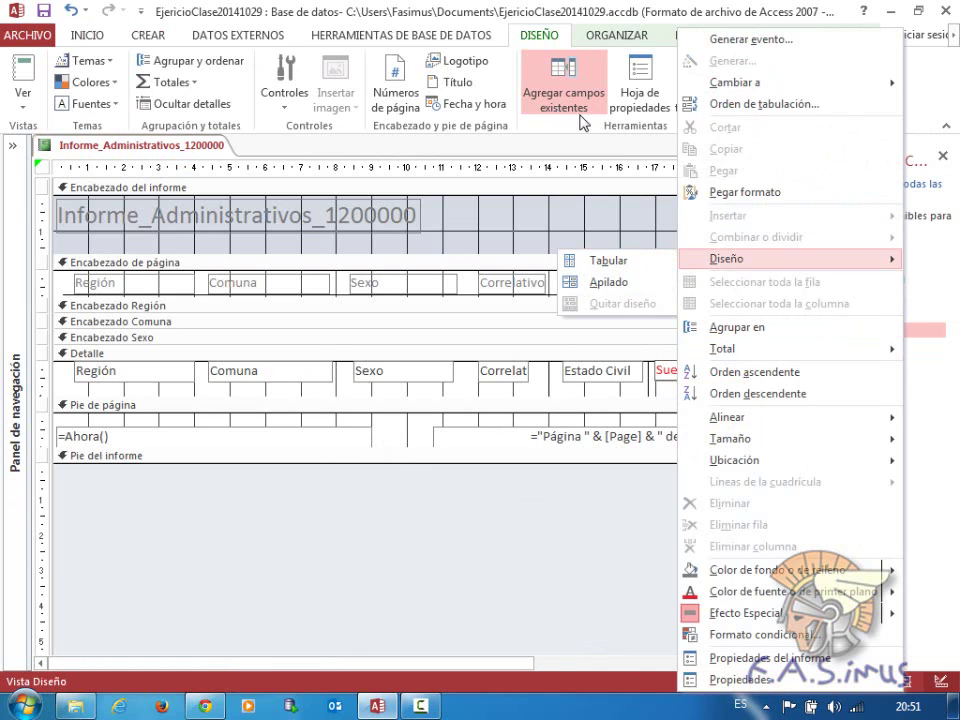
pyautogui.click(659, 388)
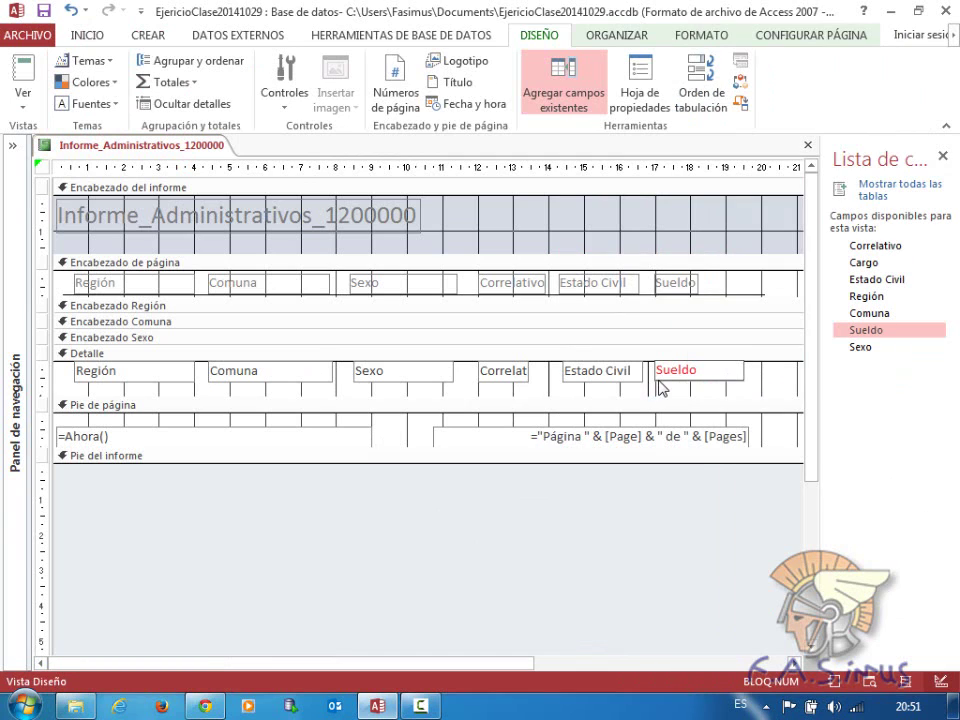
# - Make the outline of the Sueldo field in the Detail section transparent
pyautogui.click(678, 381)
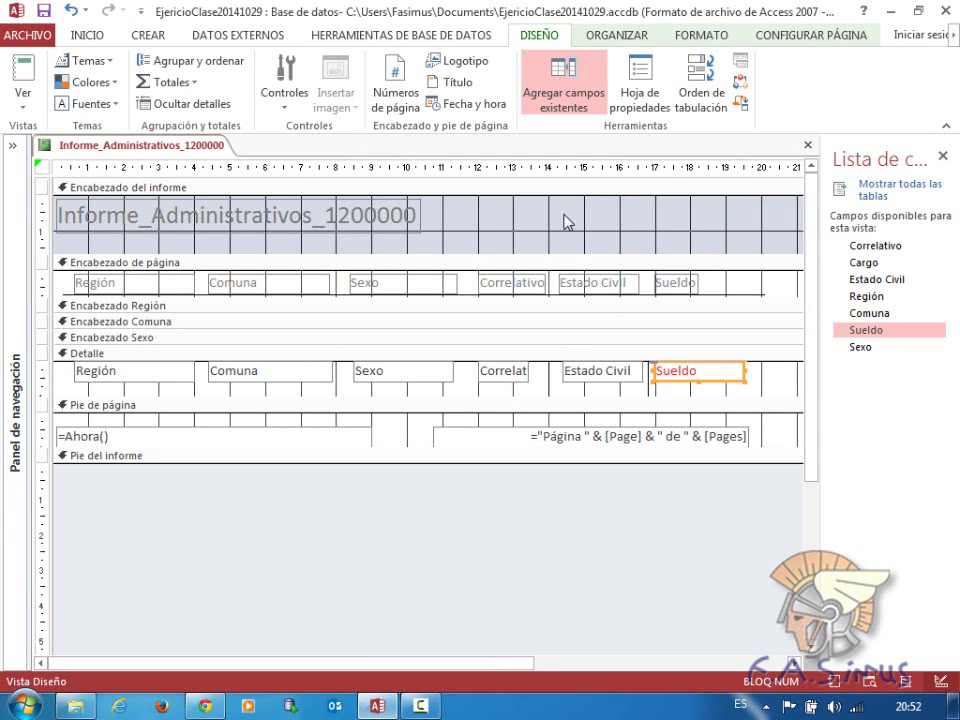
pyautogui.click(697, 38)
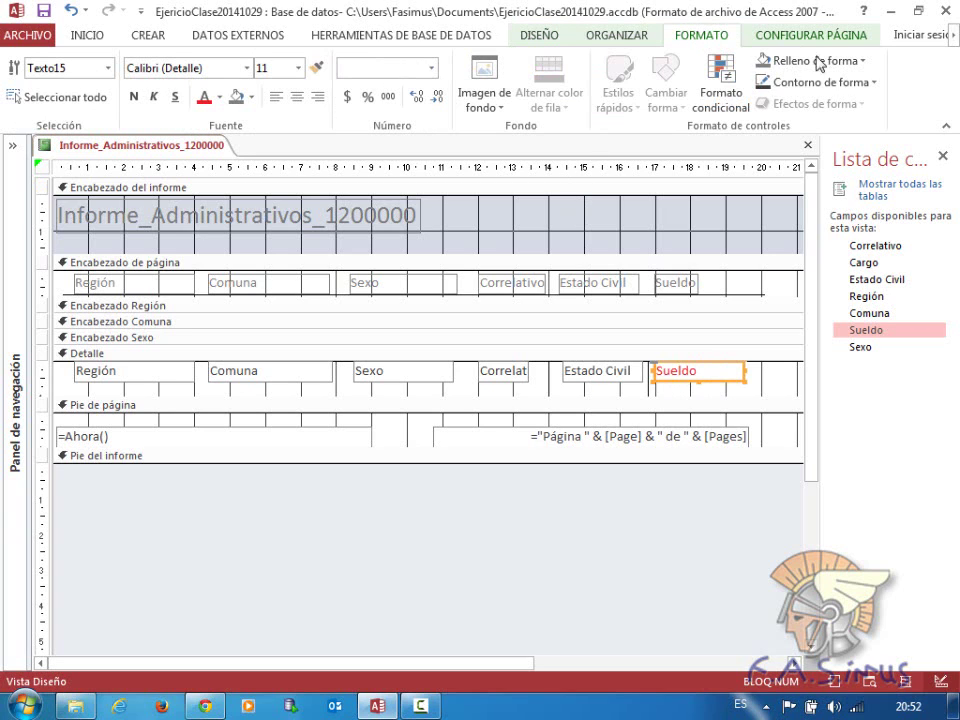
pyautogui.click(871, 87)
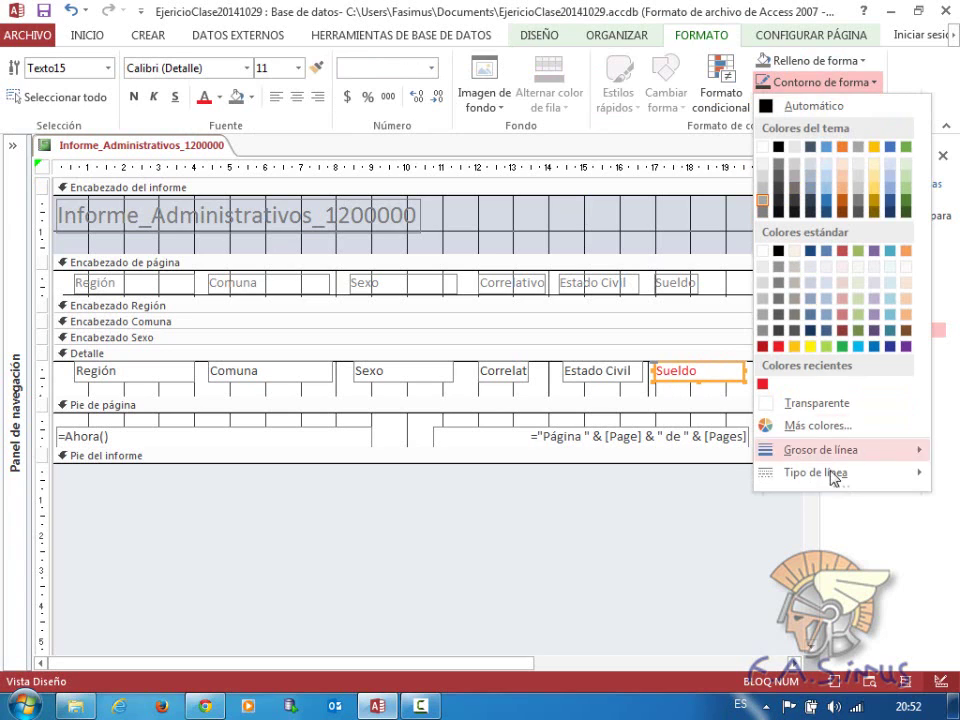
pyautogui.click(767, 403)
pyautogui.click(767, 395)
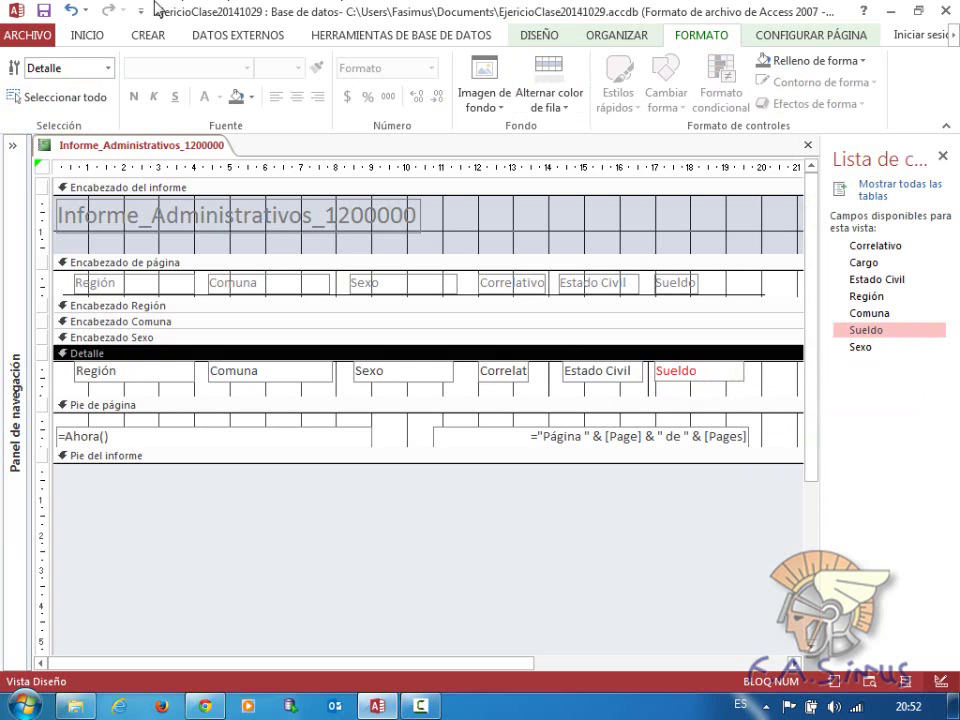
# - Check the Sueldo column's outline and the other columns in print preview, and return to the report design
pyautogui.click(86, 38)
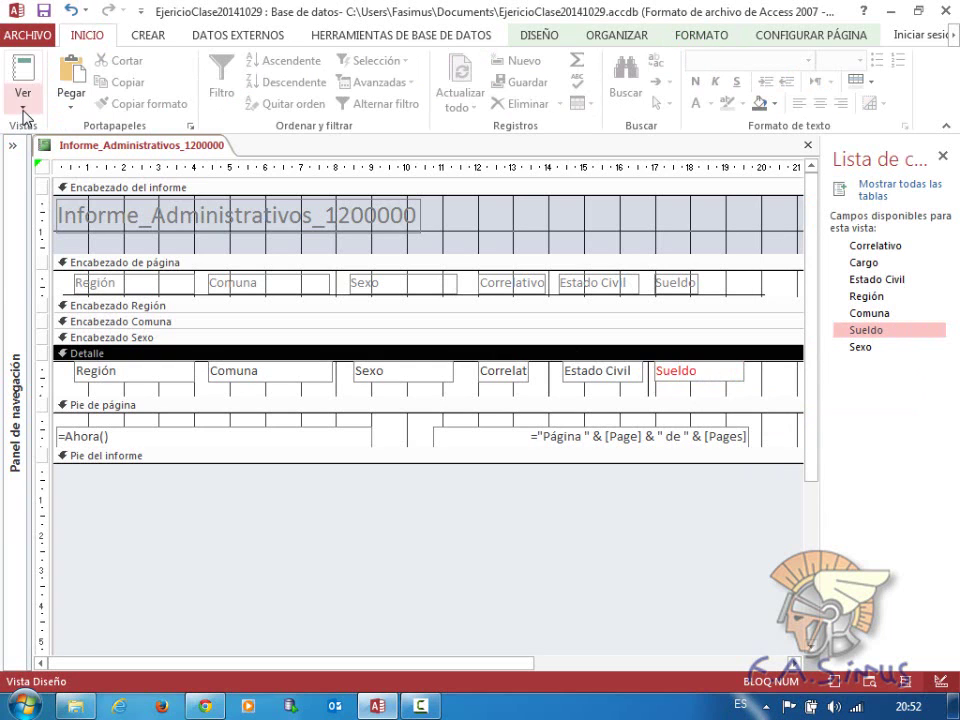
pyautogui.click(24, 100)
pyautogui.click(42, 180)
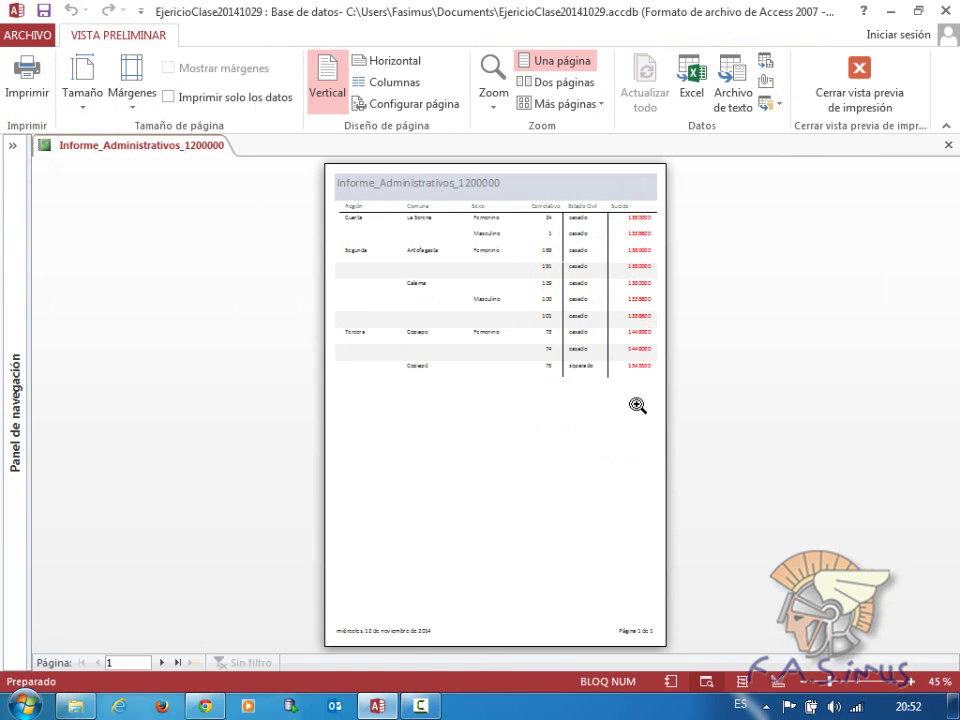
pyautogui.click(636, 371)
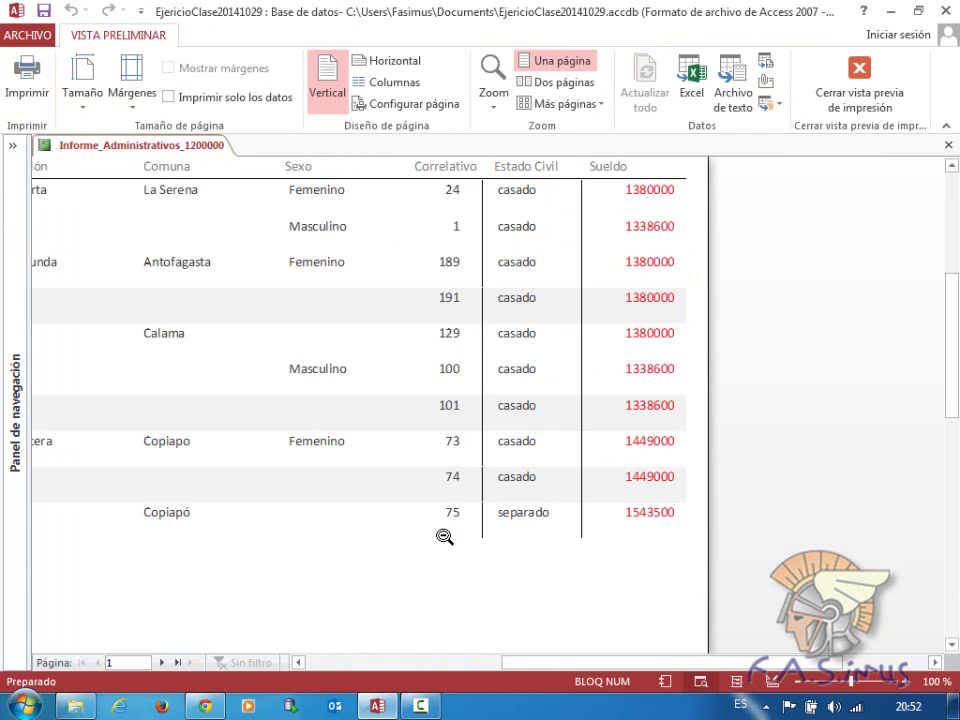
pyautogui.moveTo(530, 664); pyautogui.dragTo(465, 665)
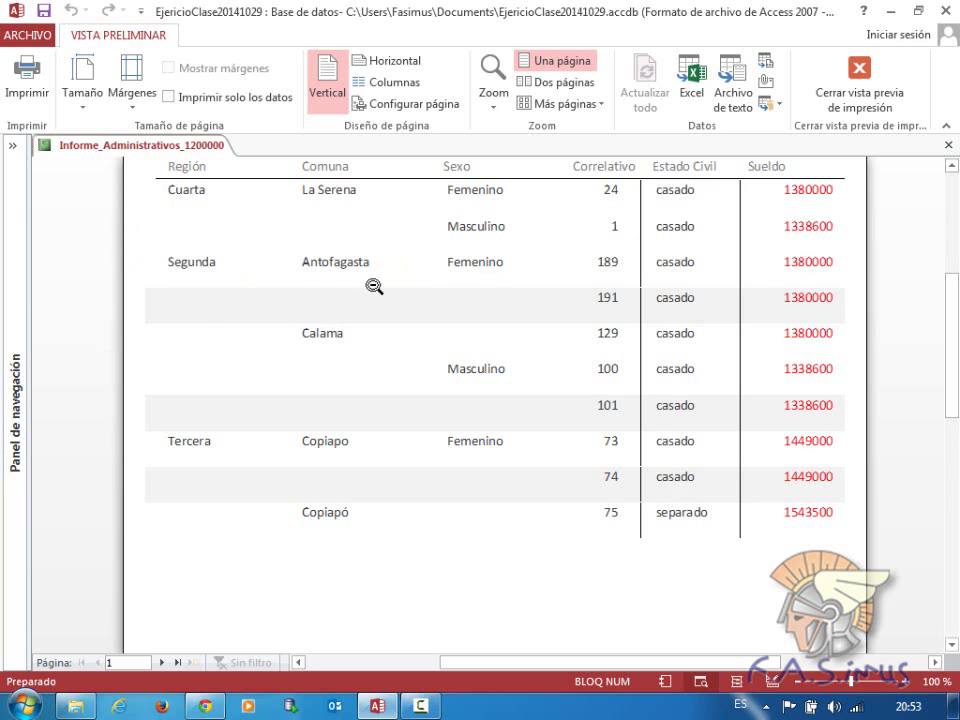
pyautogui.click(860, 79)
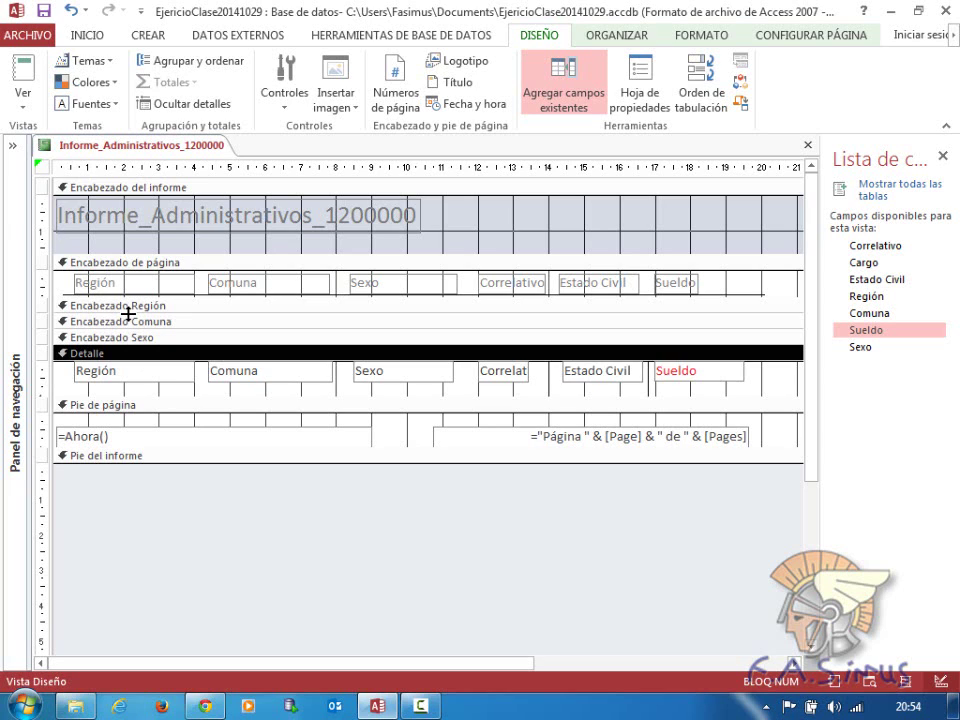
# - Open space in the Región and Comuna group headers, moving the Región label from the page header into the Región header
pyautogui.moveTo(127, 314); pyautogui.dragTo(132, 333)
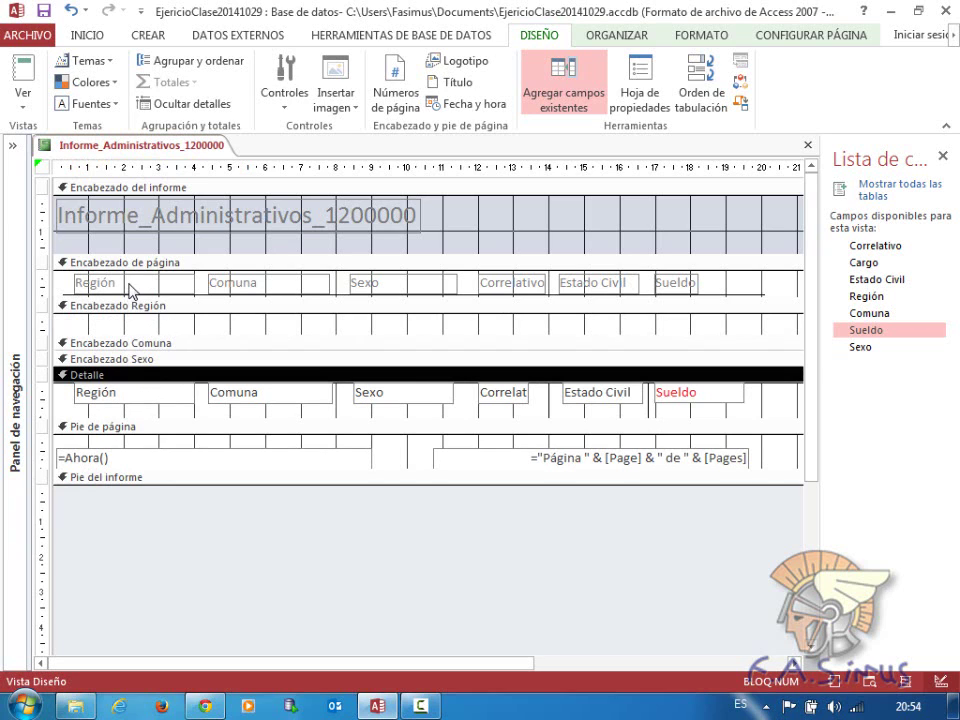
pyautogui.moveTo(116, 283); pyautogui.dragTo(111, 322)
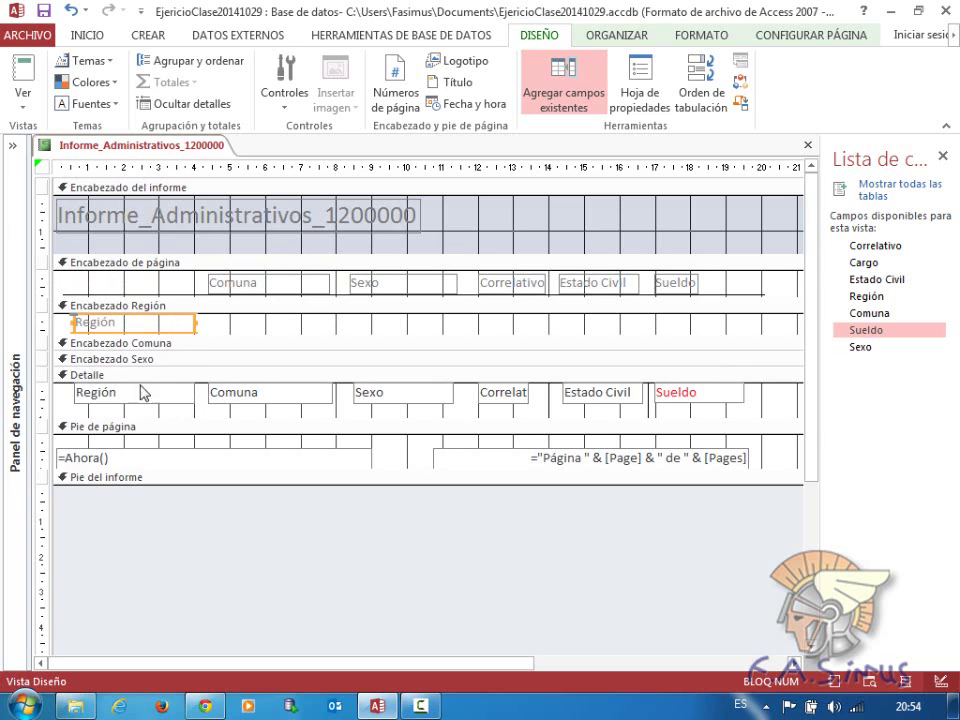
pyautogui.click(152, 350)
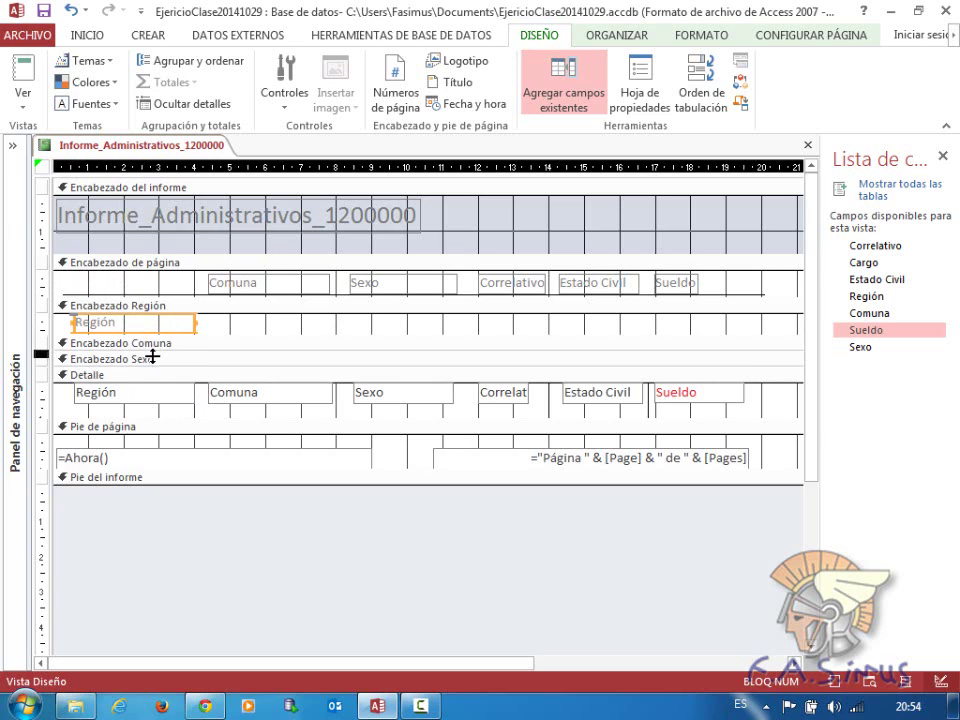
pyautogui.moveTo(152, 350); pyautogui.dragTo(152, 372)
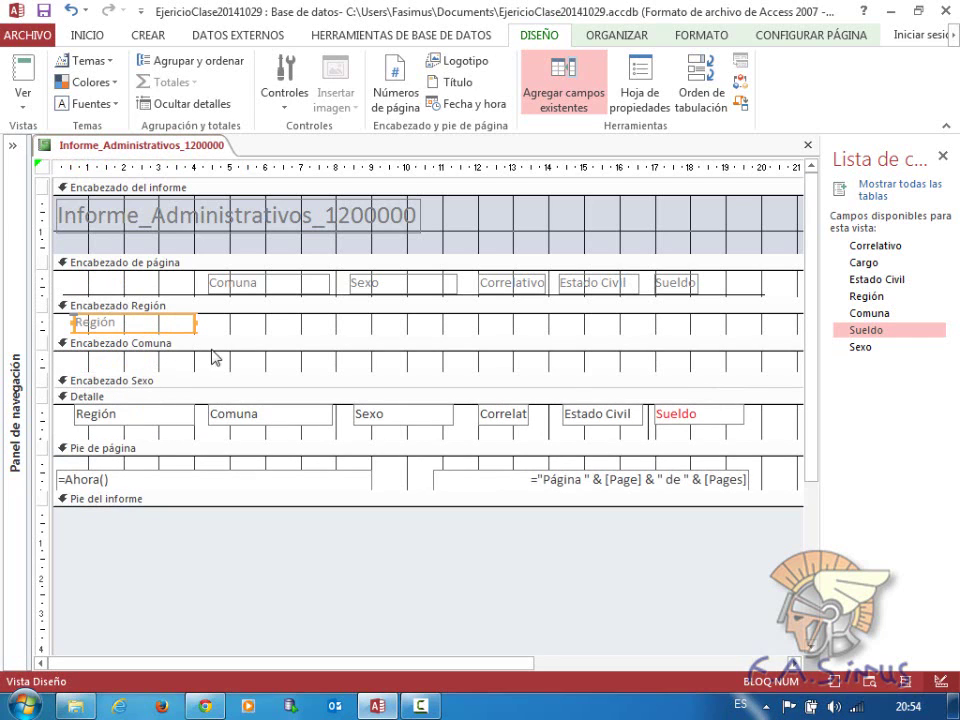
# - Move the Comuna and Sexo labels together from the page header into the Comuna group header
pyautogui.click(248, 288)
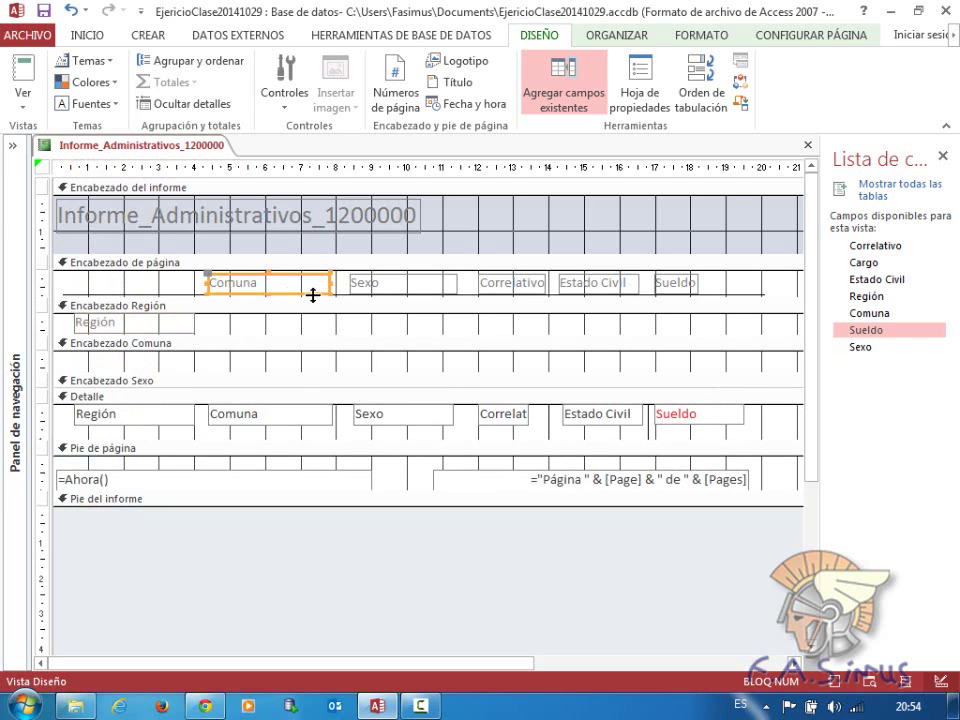
pyautogui.keyDown('shift'); pyautogui.click(378, 286); pyautogui.keyUp('shift')
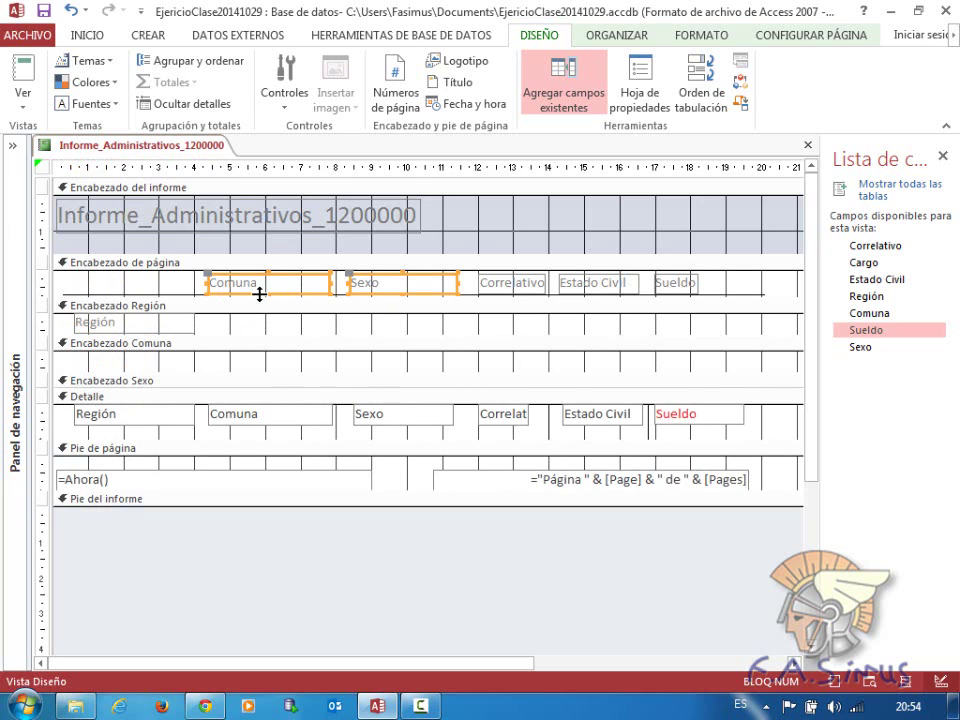
pyautogui.moveTo(260, 293); pyautogui.dragTo(251, 337)
pyautogui.moveTo(250, 288); pyautogui.dragTo(258, 367)
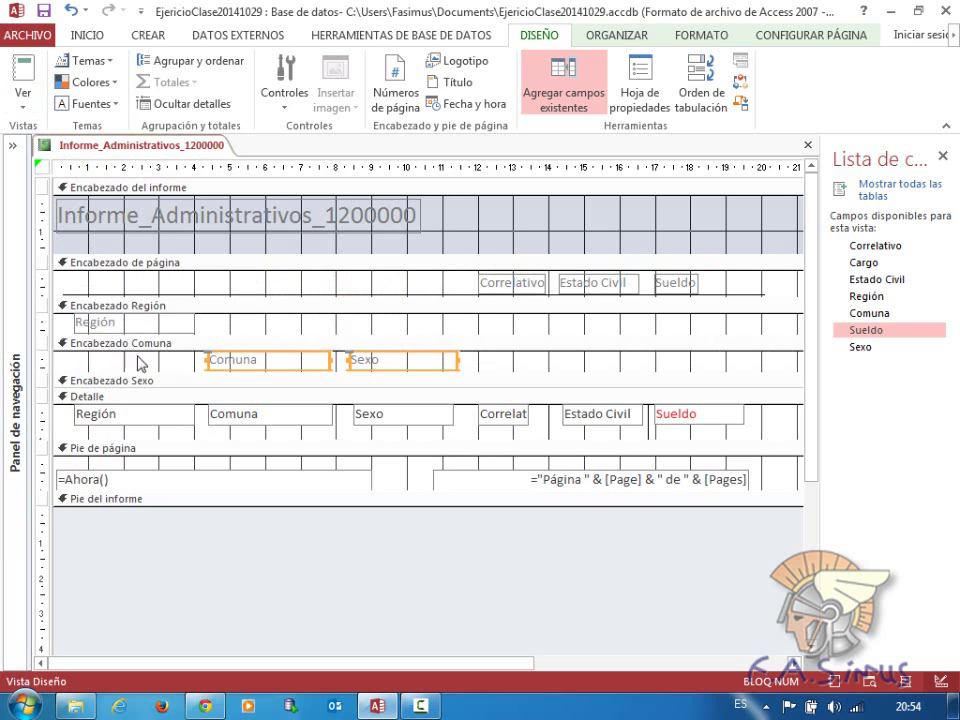
# - Check in print preview how the labels repeat in the group headers, and return to the report design
pyautogui.click(22, 95)
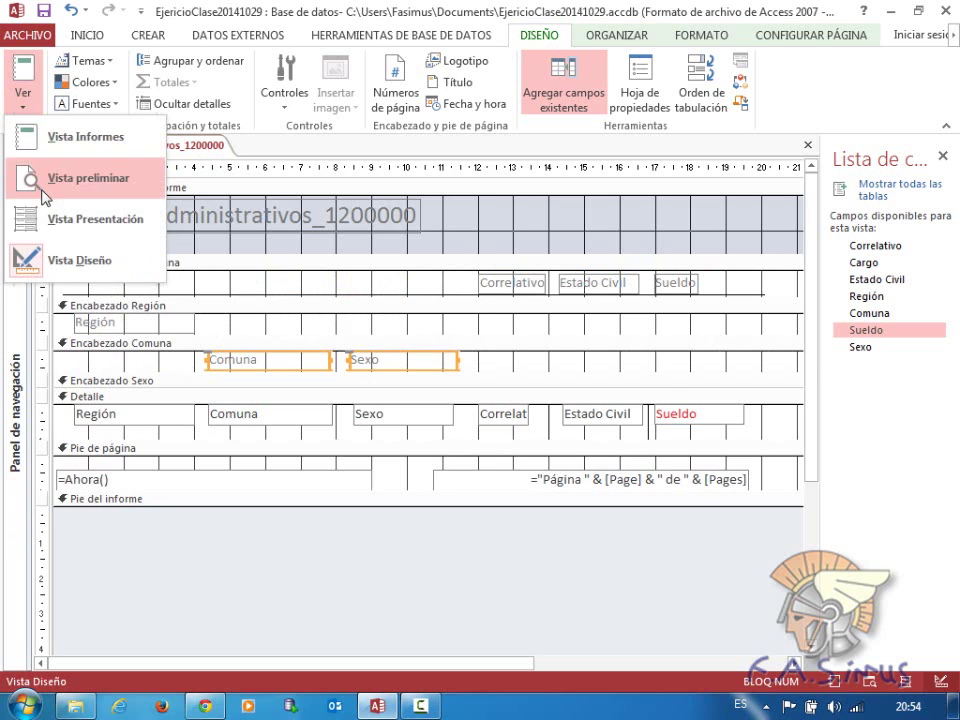
pyautogui.click(50, 180)
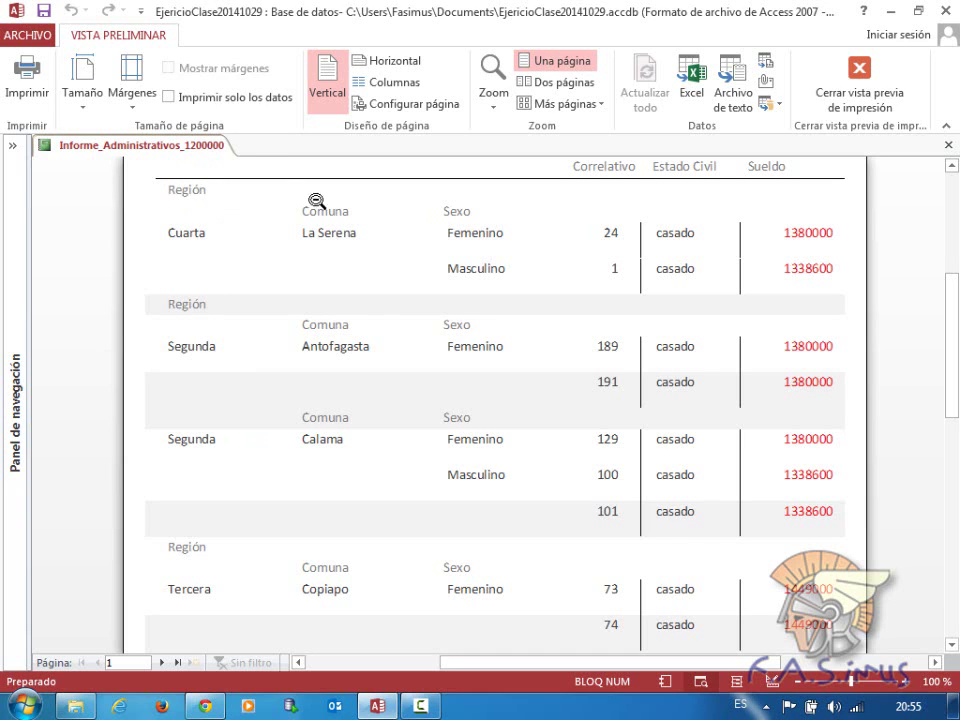
pyautogui.click(859, 82)
pyautogui.click(20, 88)
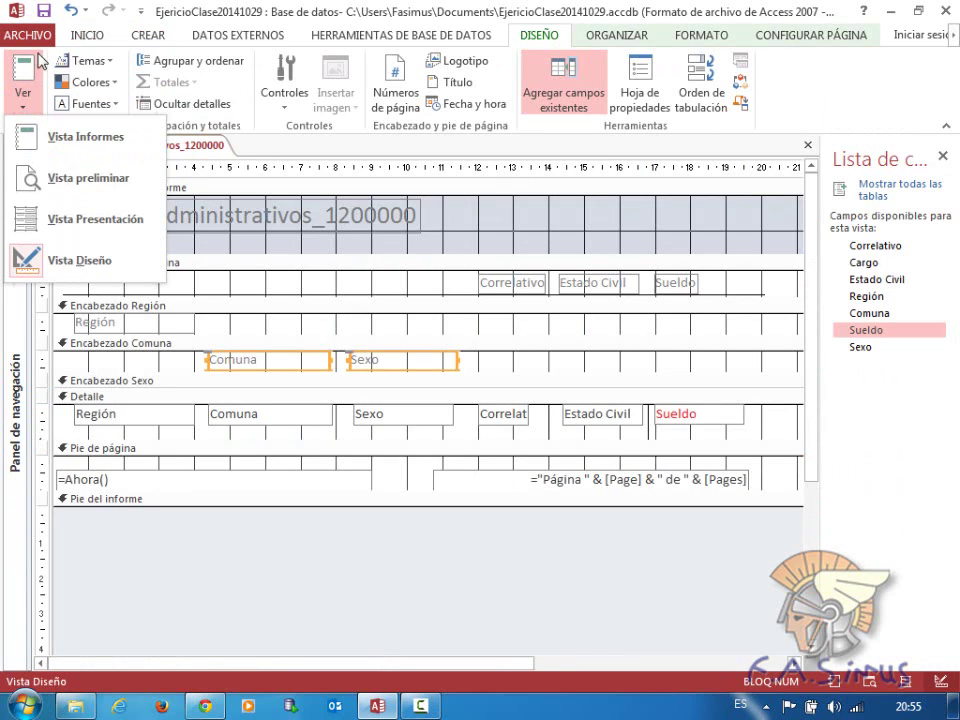
pyautogui.click(232, 332)
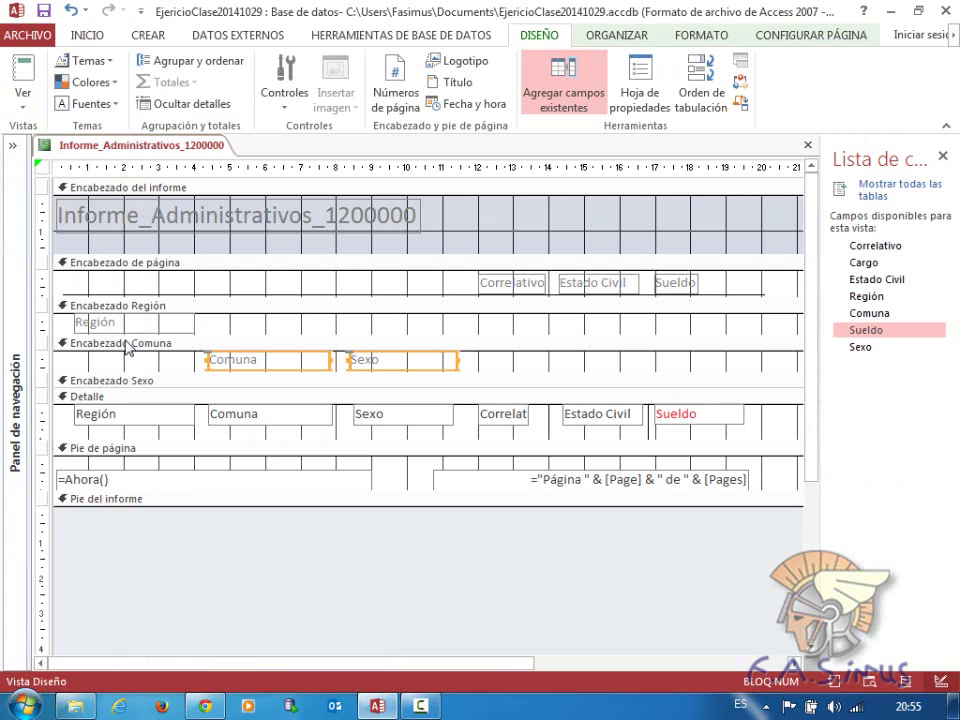
# - Move the Región, Comuna and Sexo labels from the group headers back into the page header
pyautogui.moveTo(113, 330); pyautogui.dragTo(110, 289)
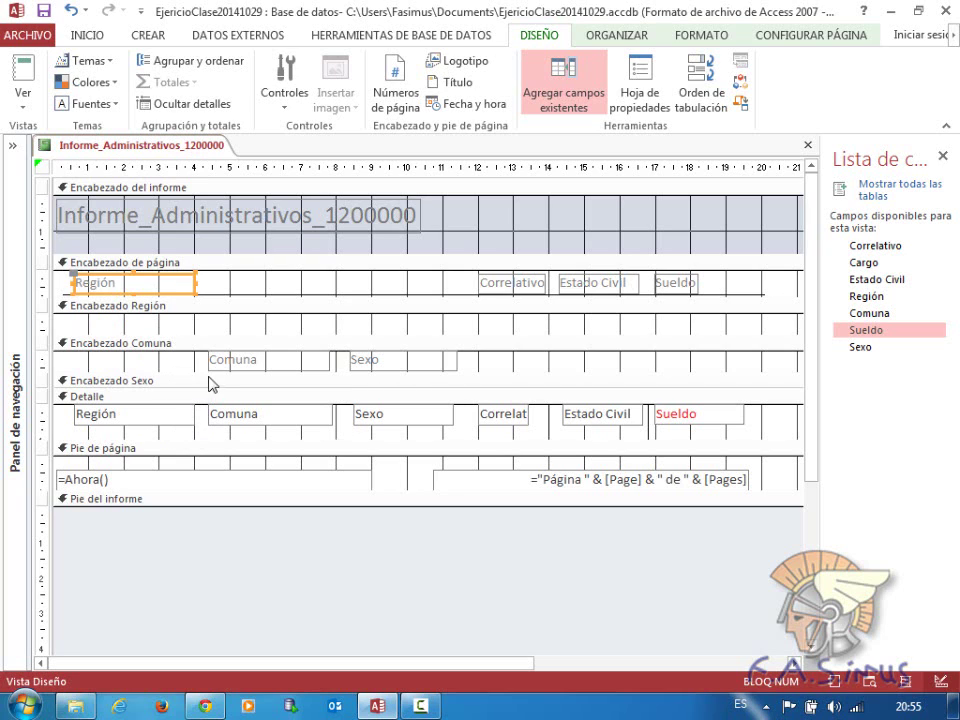
pyautogui.moveTo(222, 370); pyautogui.dragTo(216, 288)
pyautogui.moveTo(363, 375); pyautogui.dragTo(356, 291)
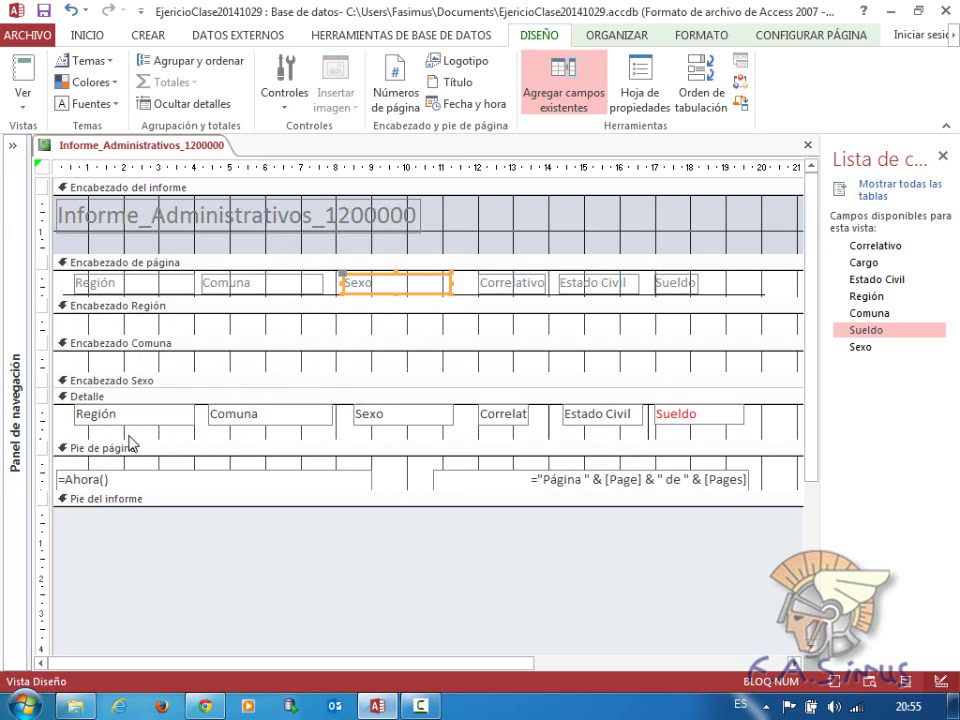
# - Examine the grouped rows and the group header spacing down the page in print preview
pyautogui.click(95, 425)
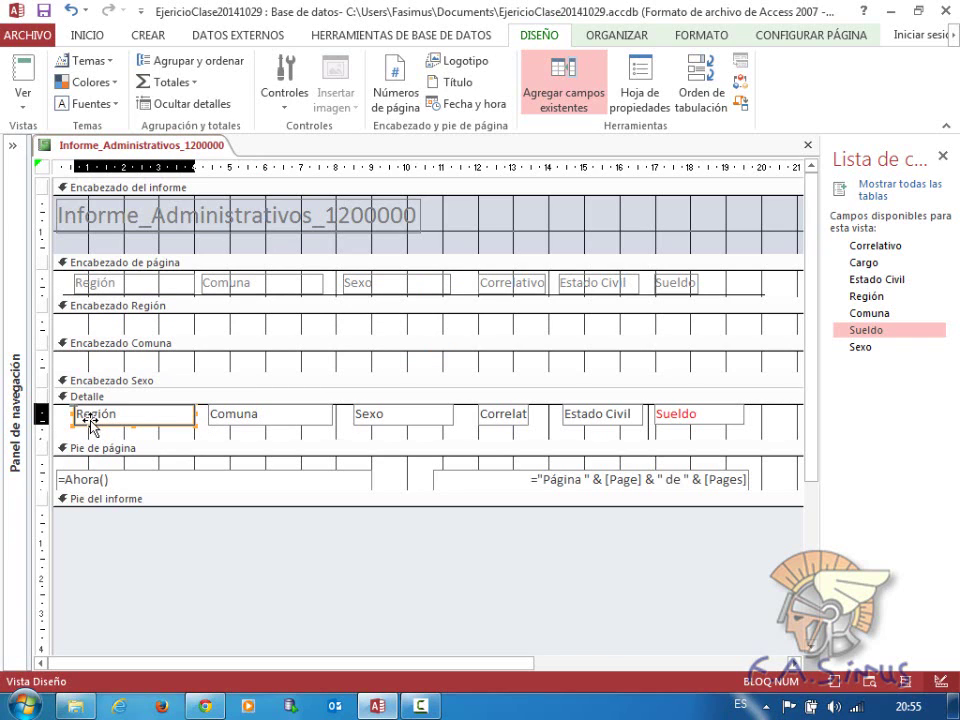
pyautogui.click(23, 98)
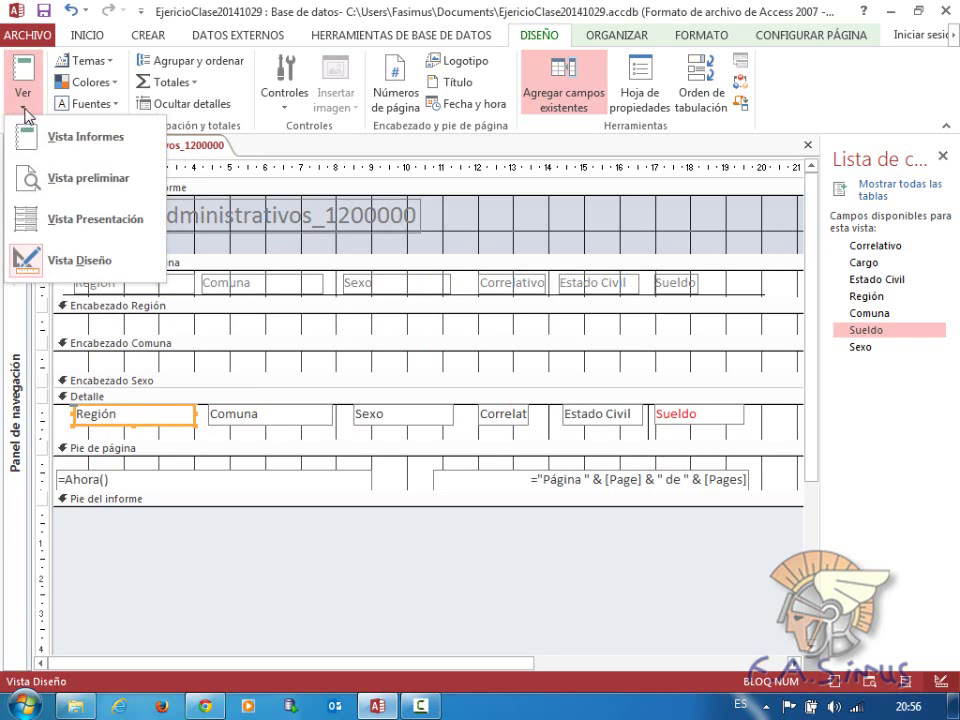
pyautogui.click(50, 180)
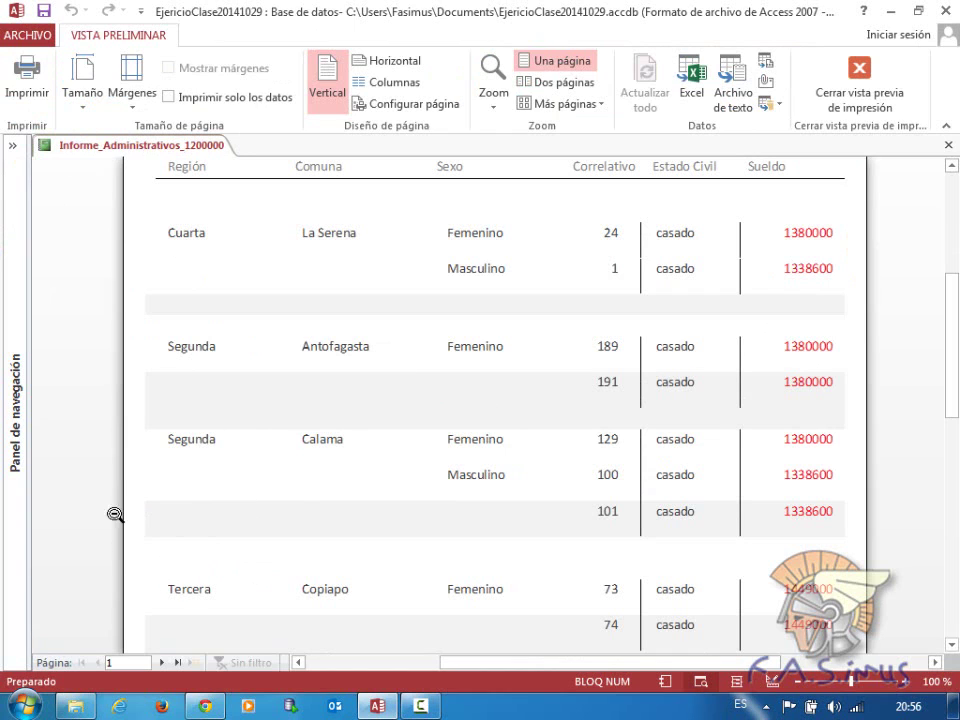
pyautogui.scroll(-1, 213, 545)
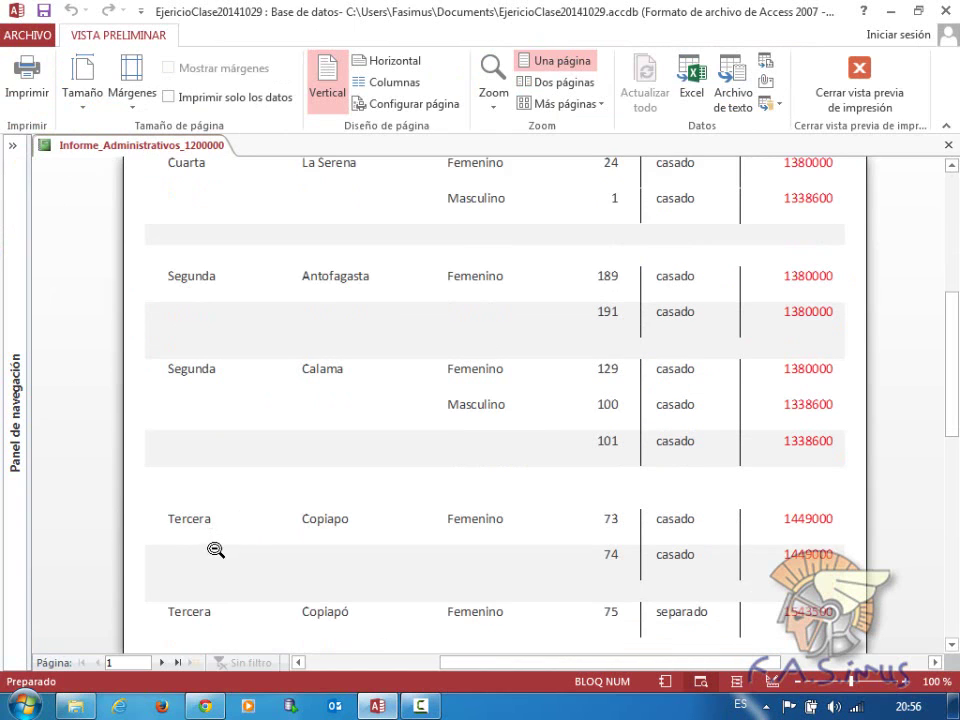
pyautogui.scroll(-1, 213, 545)
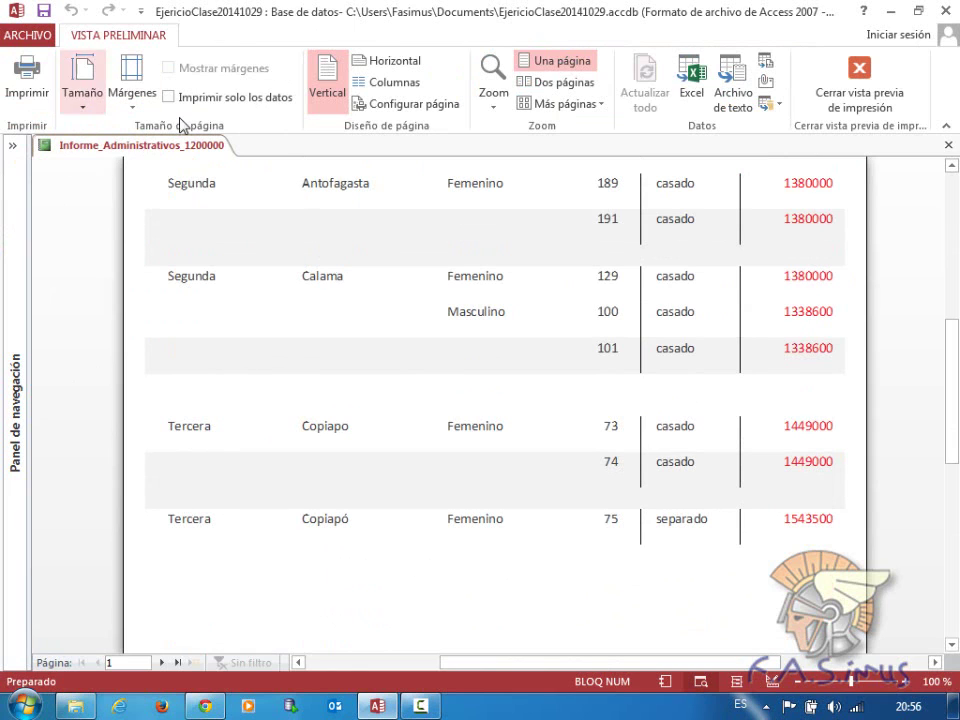
# - Move the Región field from the detail section into the Región group header and check the grouping in print preview
pyautogui.click(852, 90)
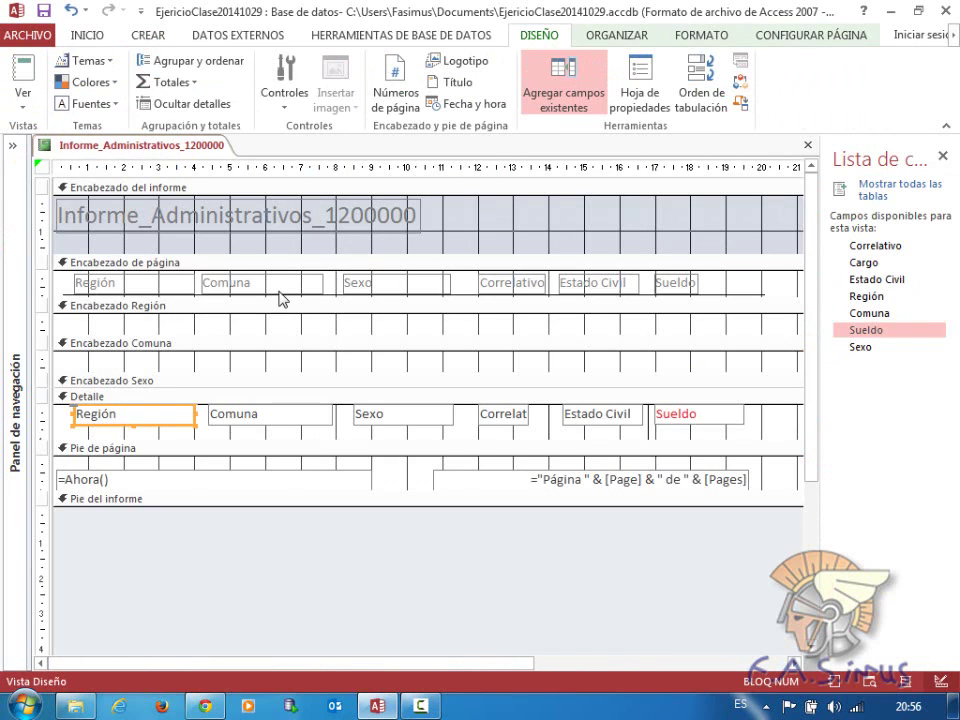
pyautogui.moveTo(141, 432); pyautogui.dragTo(137, 337)
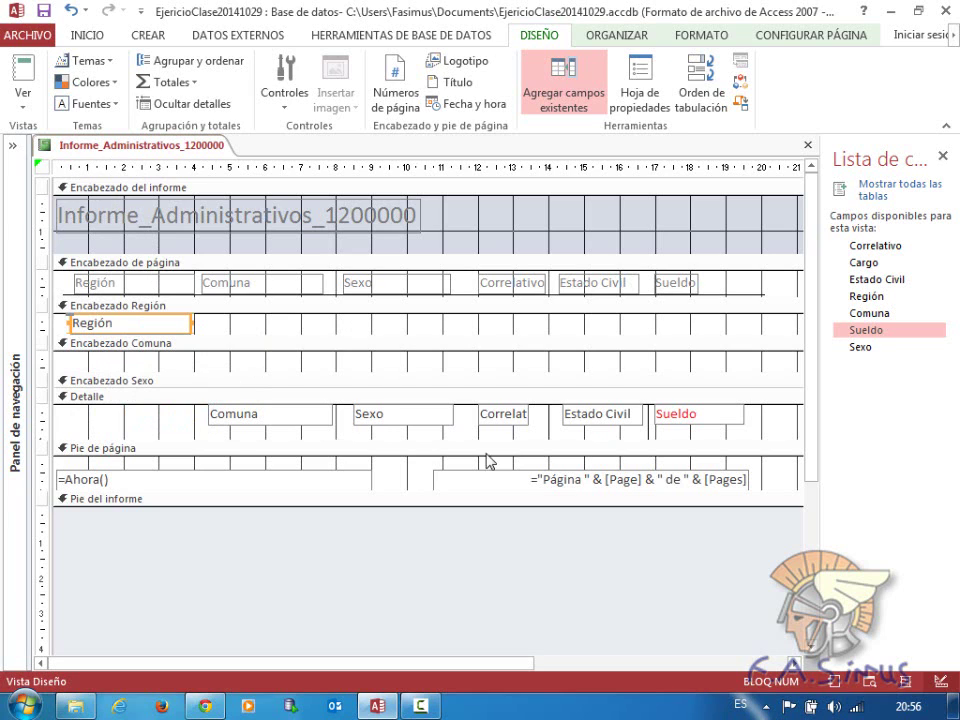
pyautogui.click(24, 100)
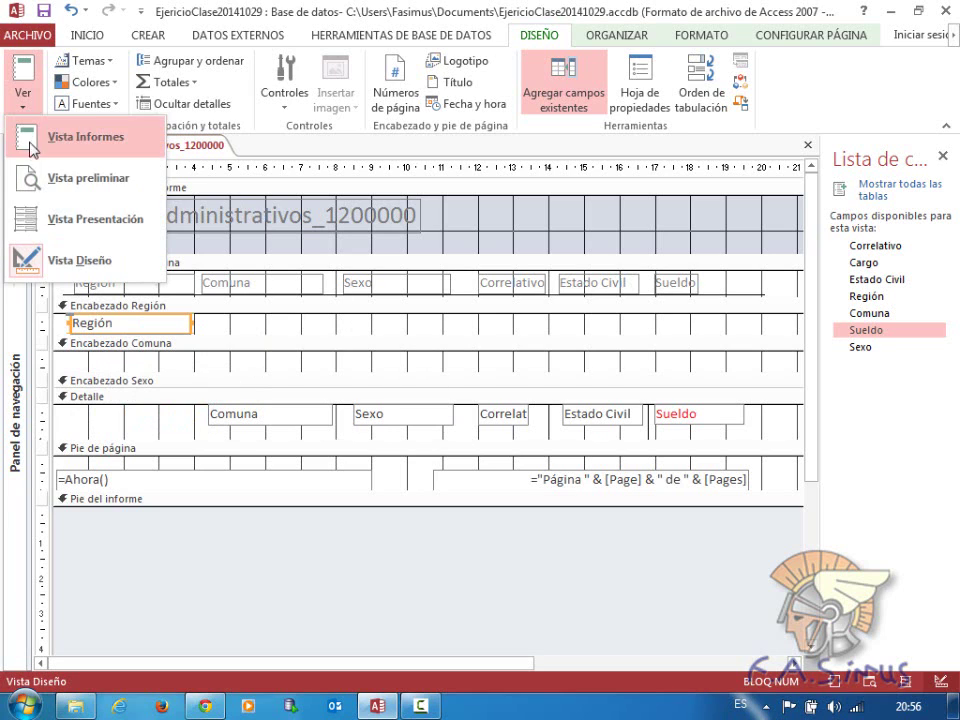
pyautogui.click(33, 177)
pyautogui.scroll(1, 238, 373)
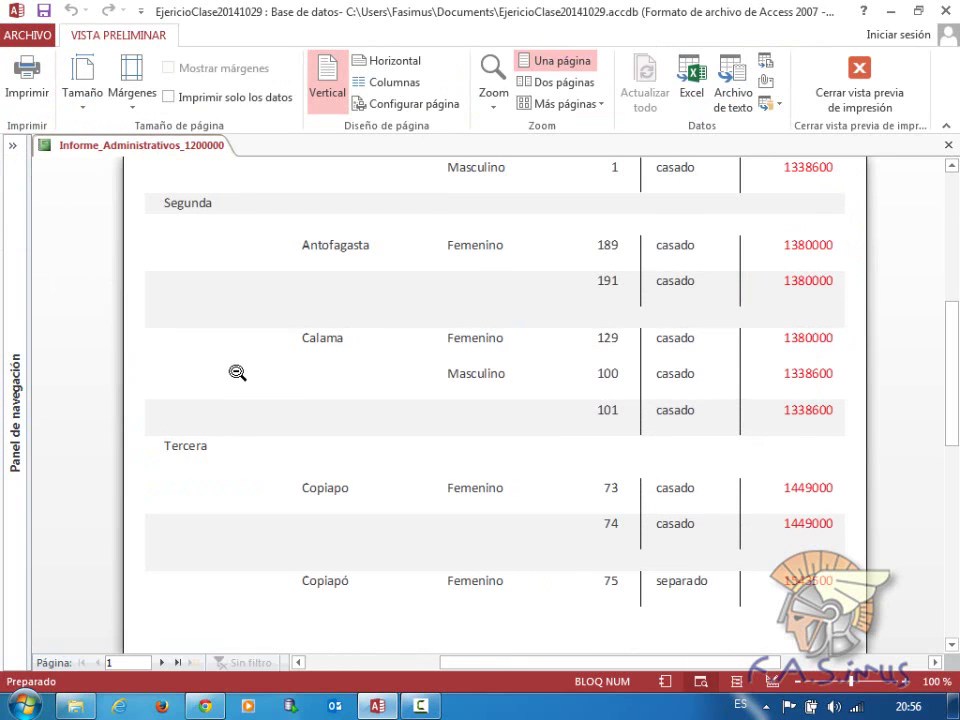
pyautogui.scroll(1, 221, 282)
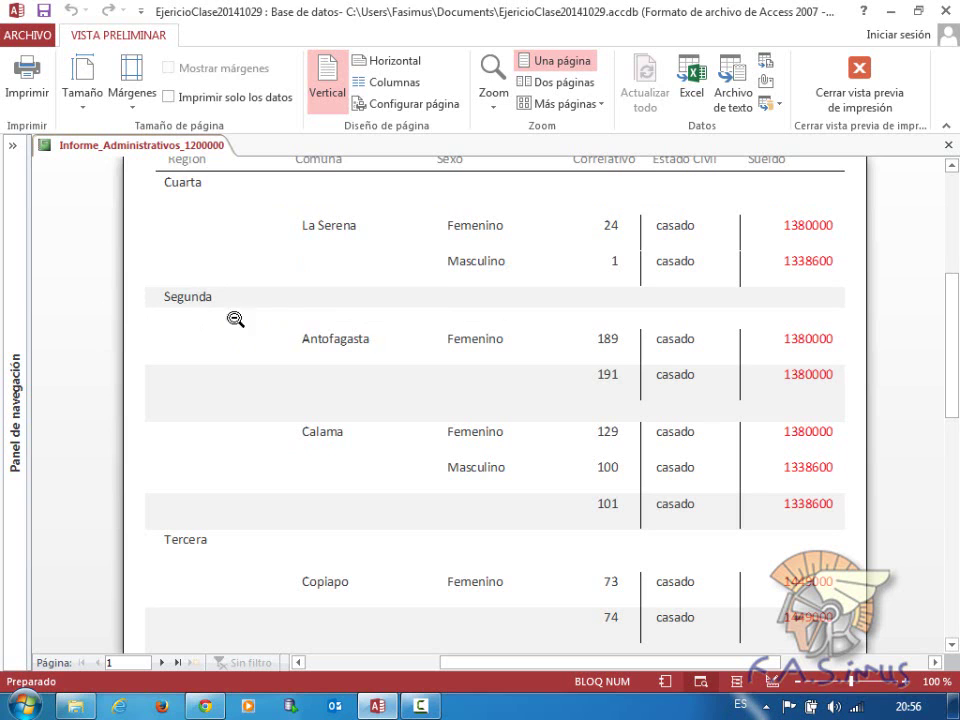
# - Back in the report design, widen the Región field across the full report width and fill it with golden orange
pyautogui.click(860, 75)
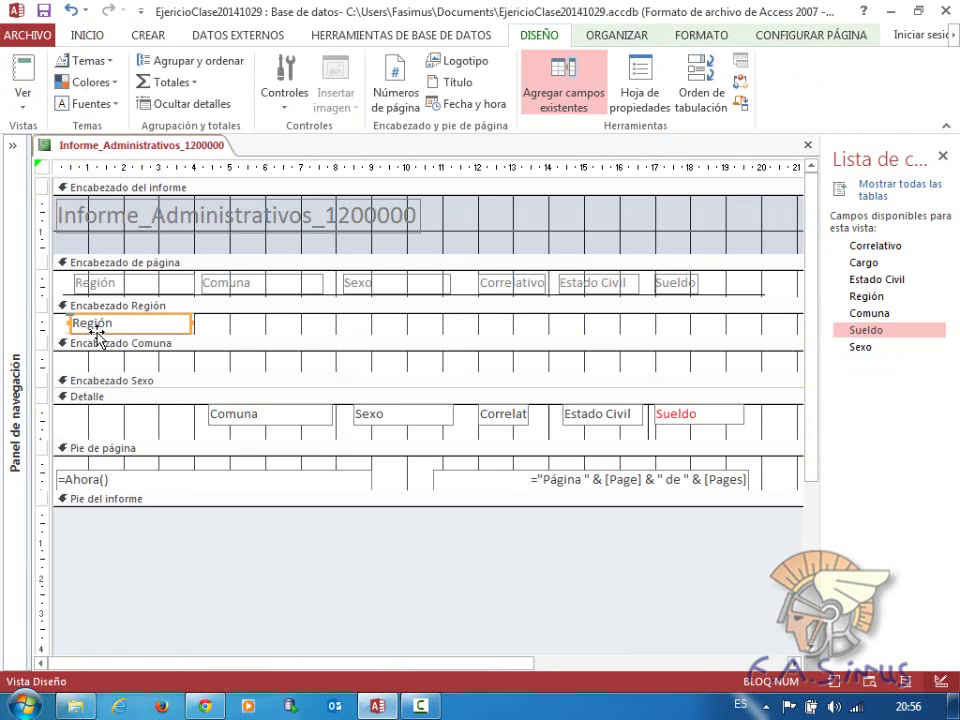
pyautogui.moveTo(190, 323); pyautogui.dragTo(790, 329)
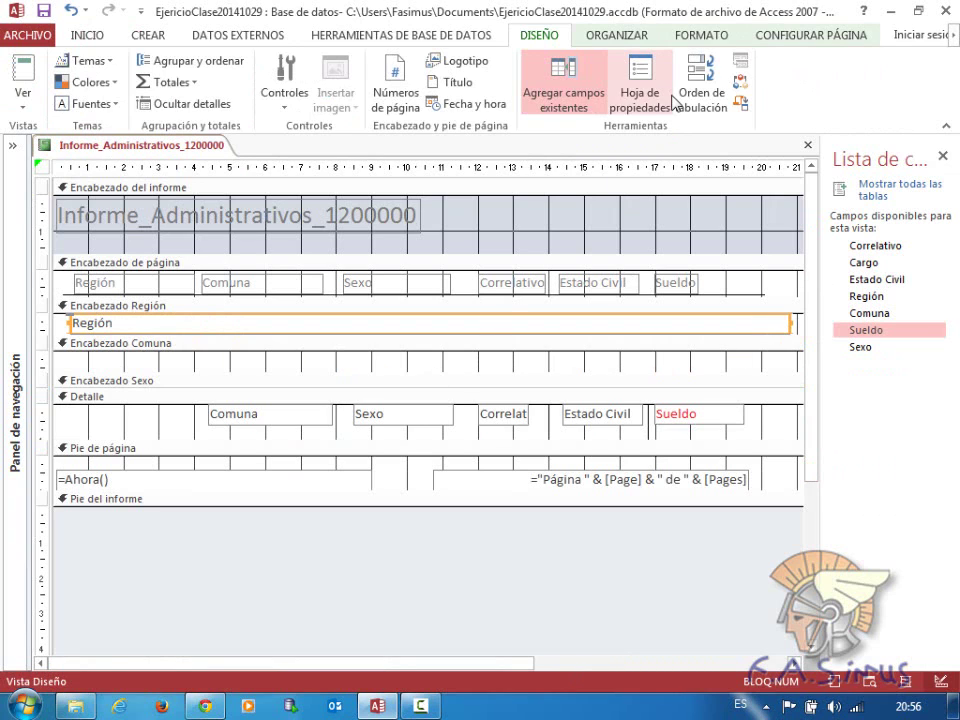
pyautogui.click(686, 40)
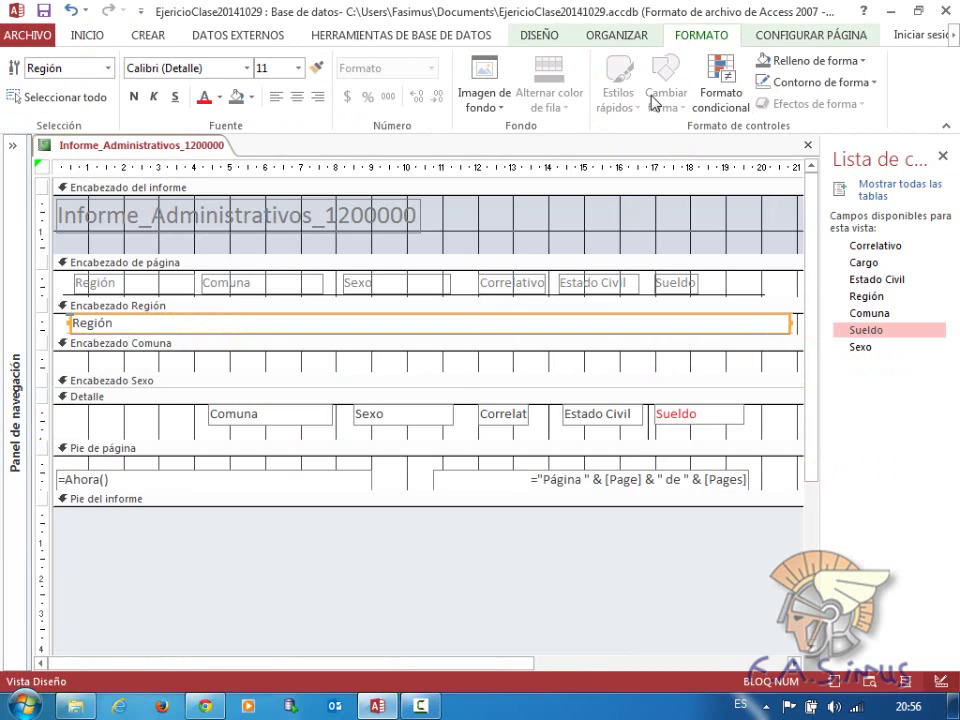
pyautogui.click(862, 61)
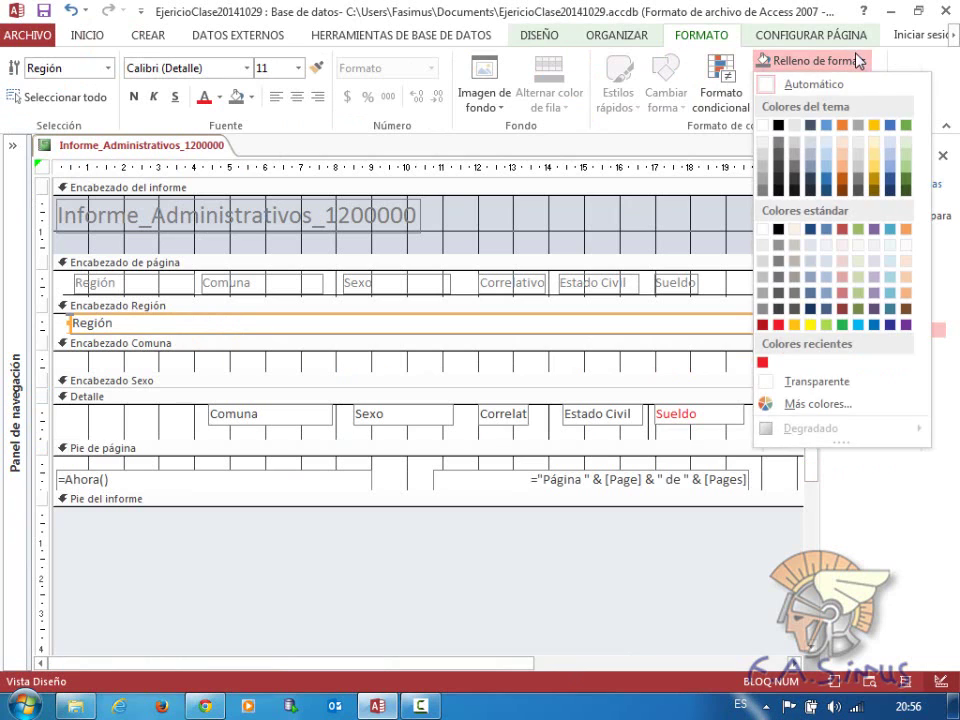
pyautogui.click(794, 324)
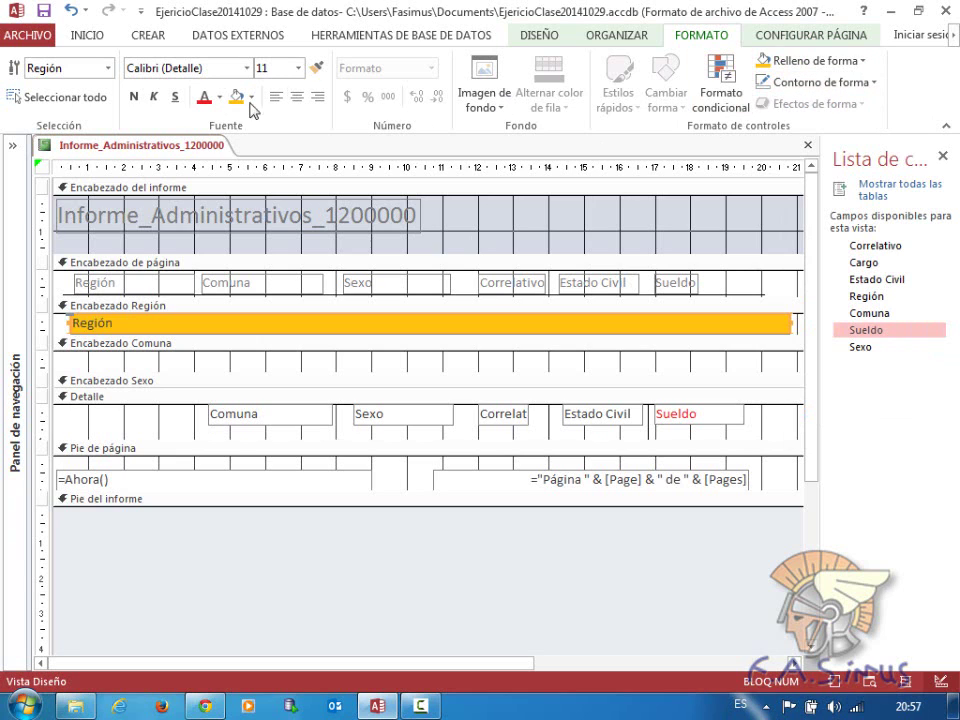
# - Format the Región field's text as dark red, bold and 14 points
pyautogui.click(219, 97)
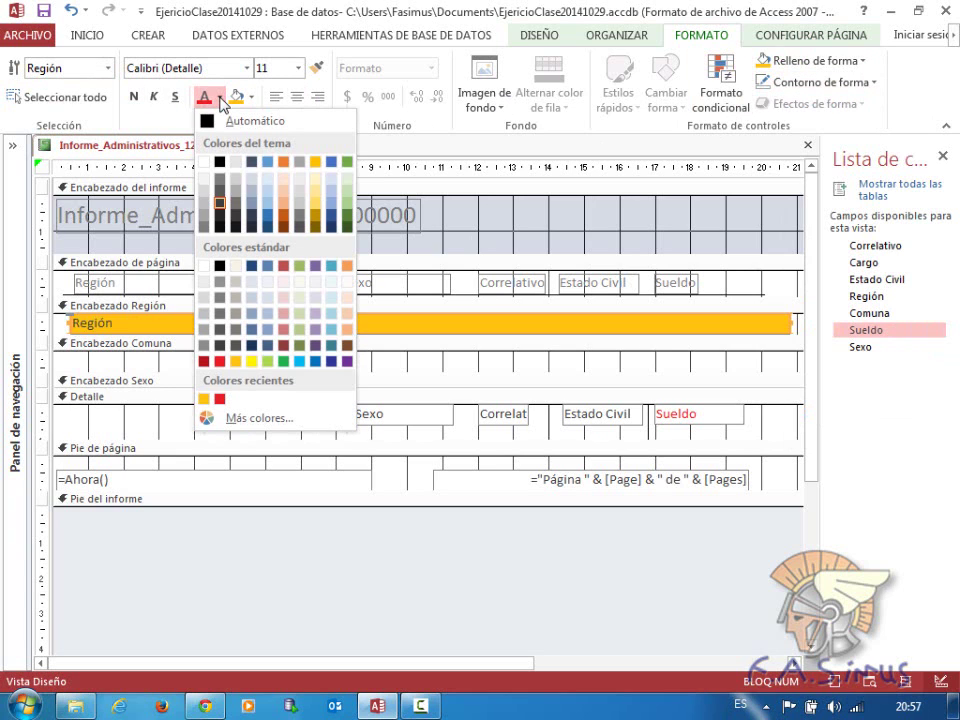
pyautogui.click(204, 361)
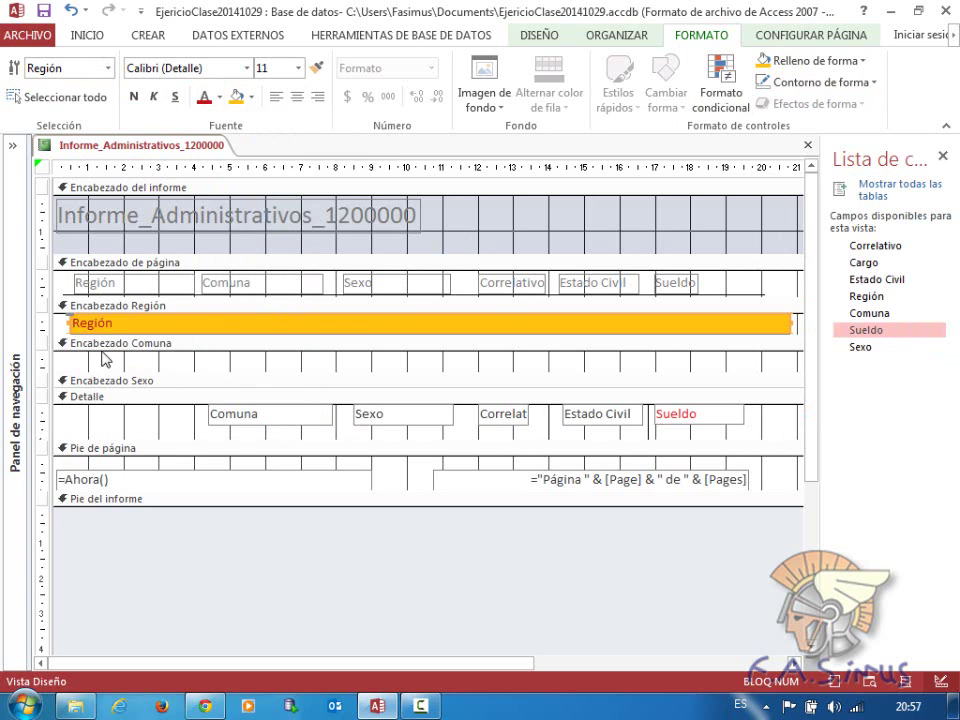
pyautogui.click(133, 96)
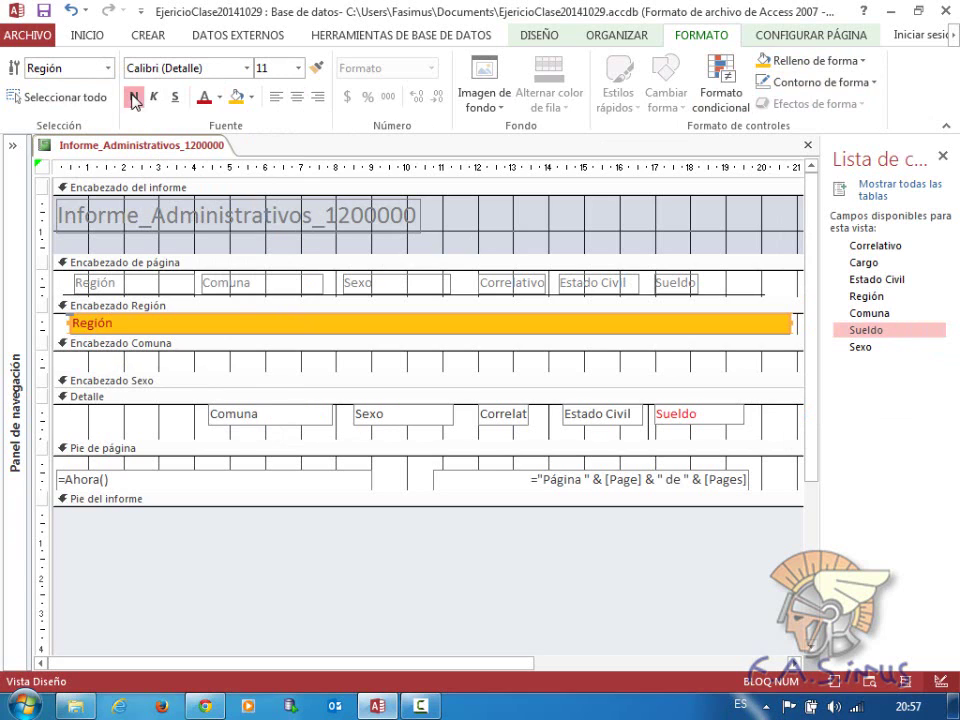
pyautogui.click(299, 68)
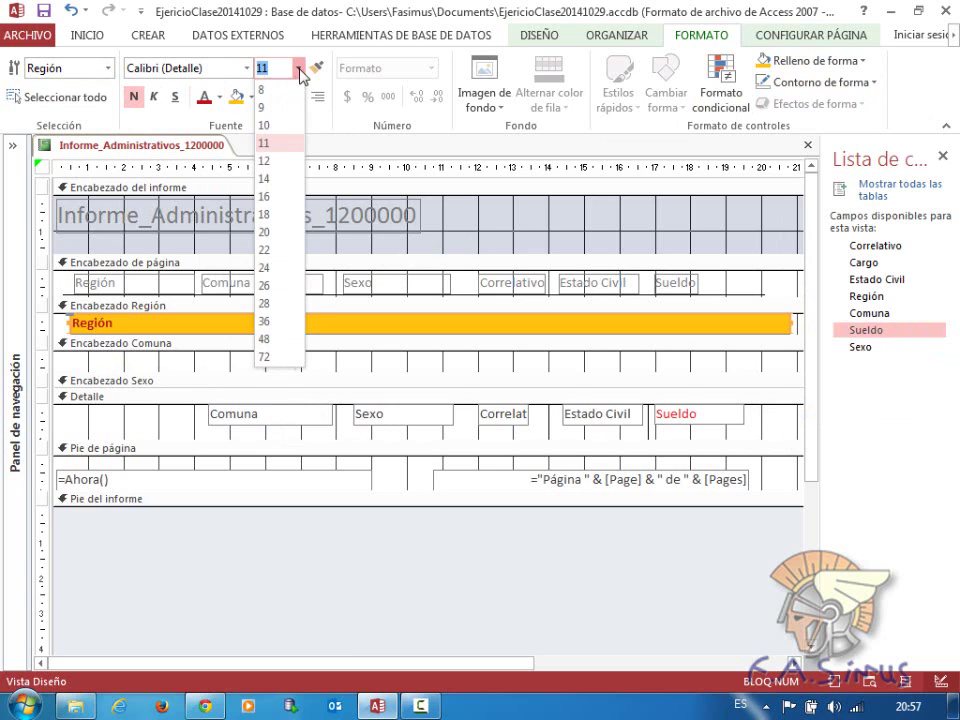
pyautogui.click(280, 179)
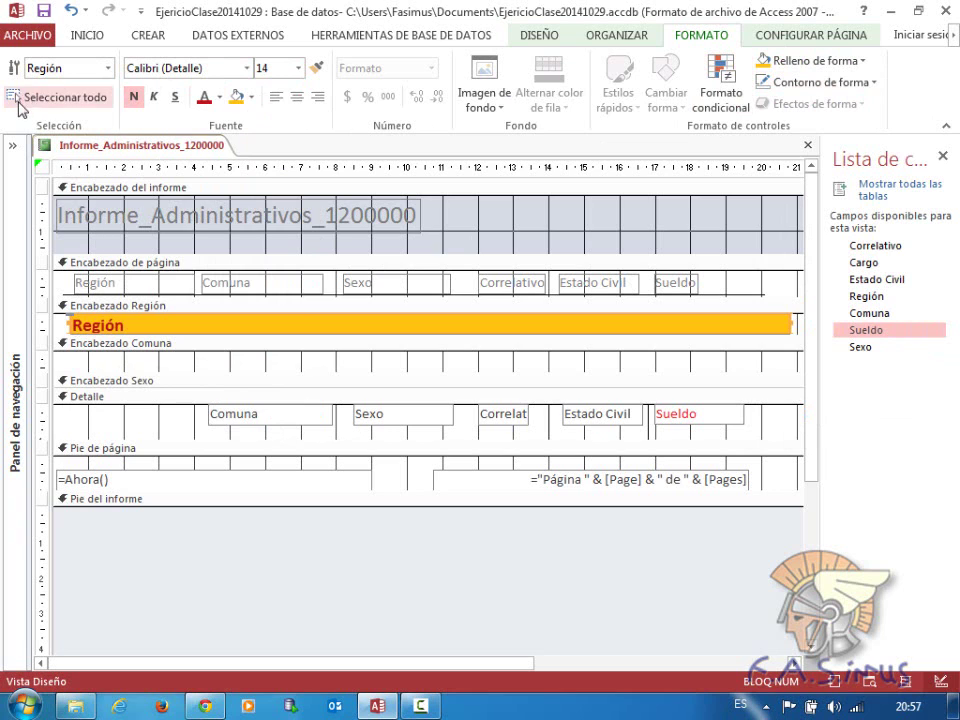
# - Examine the formatted Región group headers in print preview from the start of the page
pyautogui.click(88, 36)
pyautogui.click(20, 95)
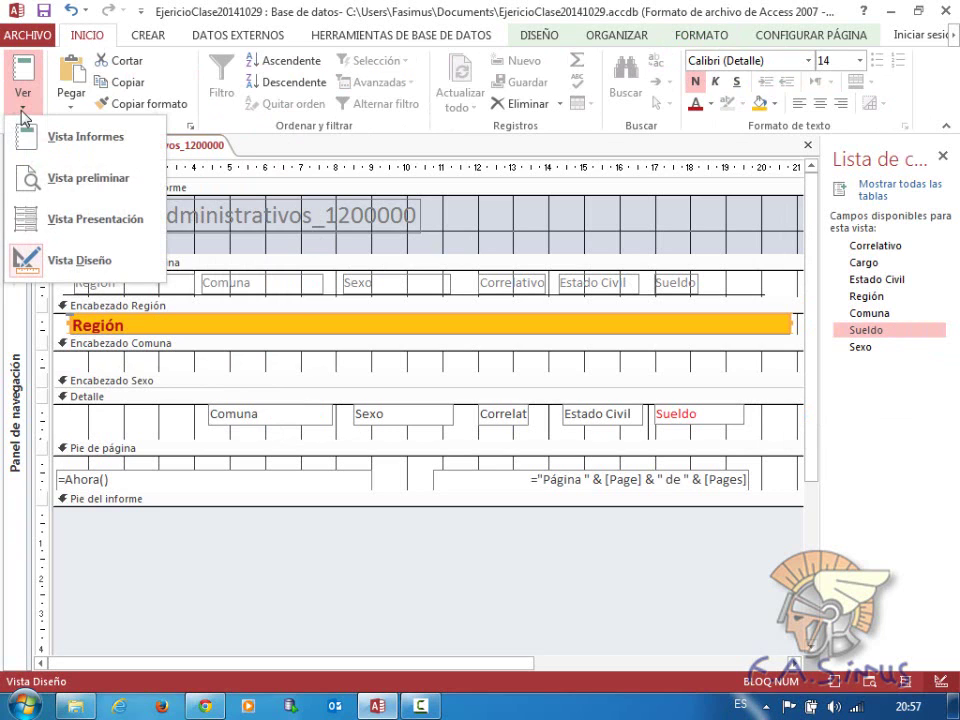
pyautogui.click(65, 180)
pyautogui.scroll(3, 246, 346)
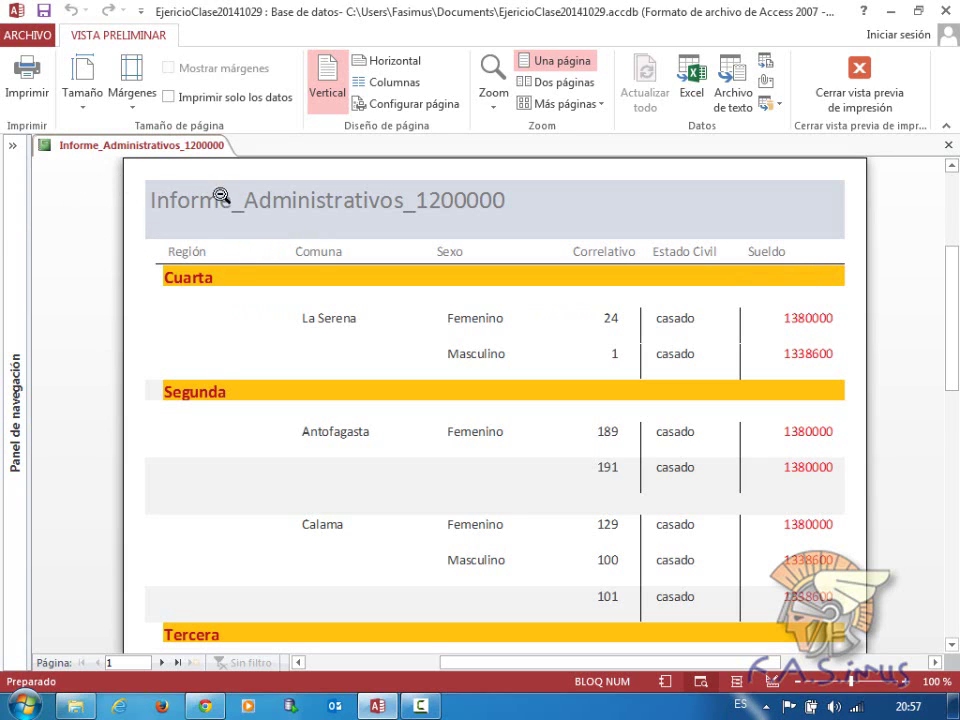
# - Return to the report design and move the report title to the right-hand end of the report header
pyautogui.click(866, 88)
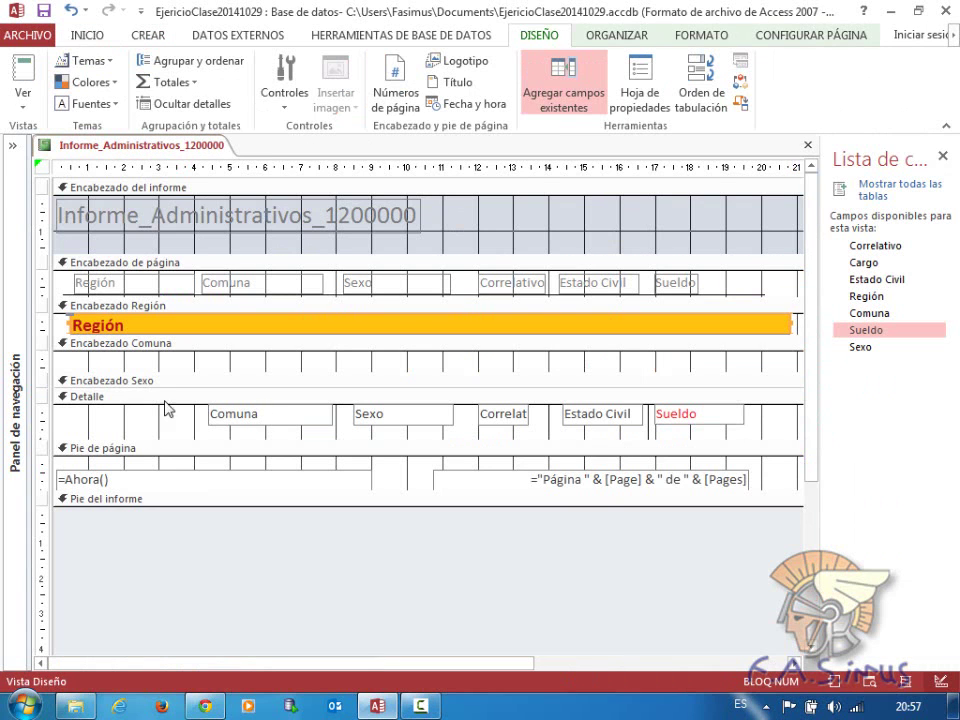
pyautogui.click(162, 217)
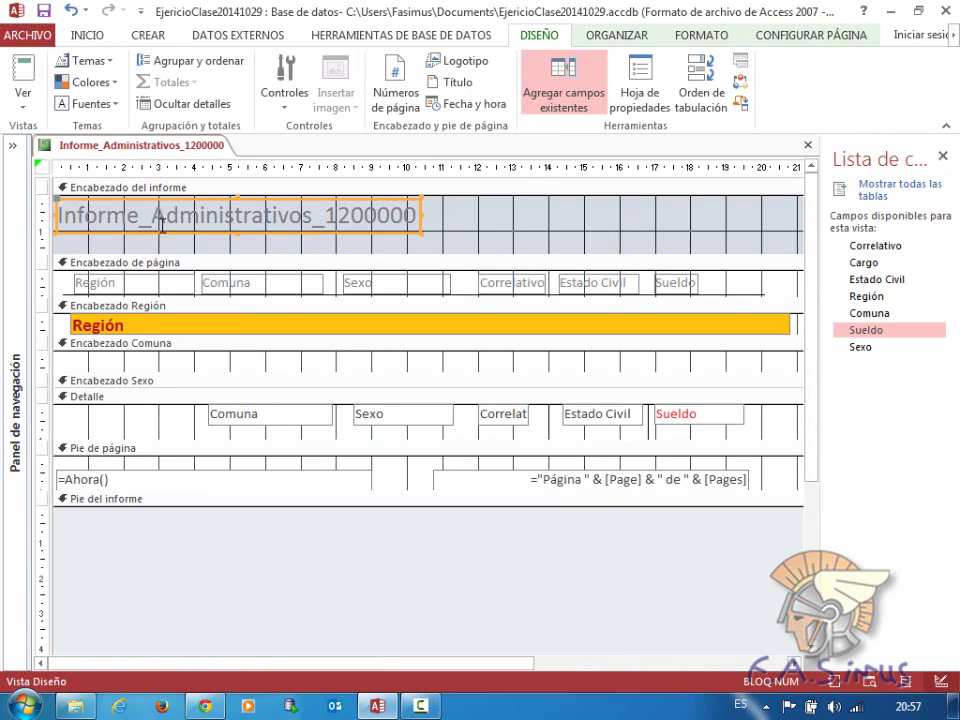
pyautogui.moveTo(158, 234)
pyautogui.mouseDown()
pyautogui.moveTo(328, 246)
pyautogui.moveTo(535, 242)
pyautogui.mouseUp()
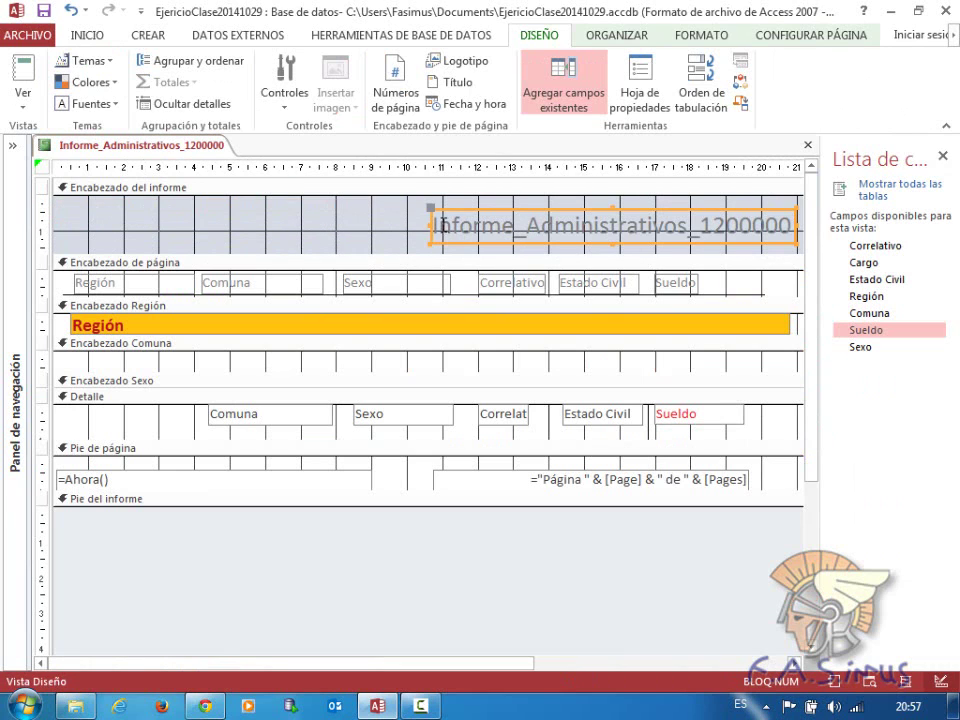
# - Change the report title to "Informe de Sueldos por Administrativos" and extend its label leftward to fit the text on one line
pyautogui.moveTo(436, 222); pyautogui.dragTo(779, 243)
pyautogui.click(752, 268)
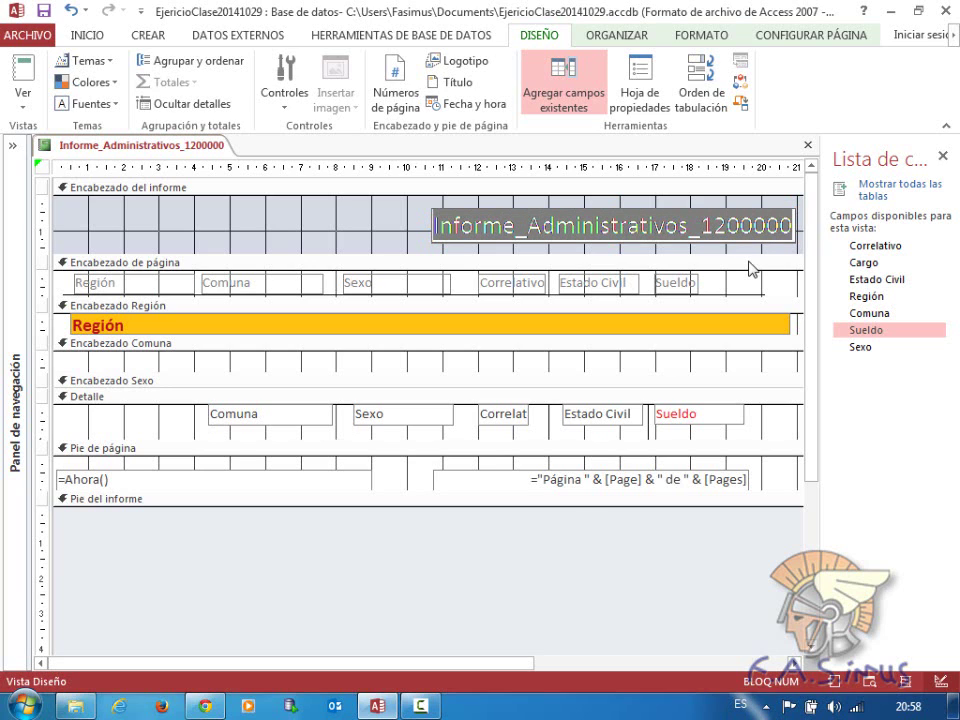
pyautogui.write('Informe de')
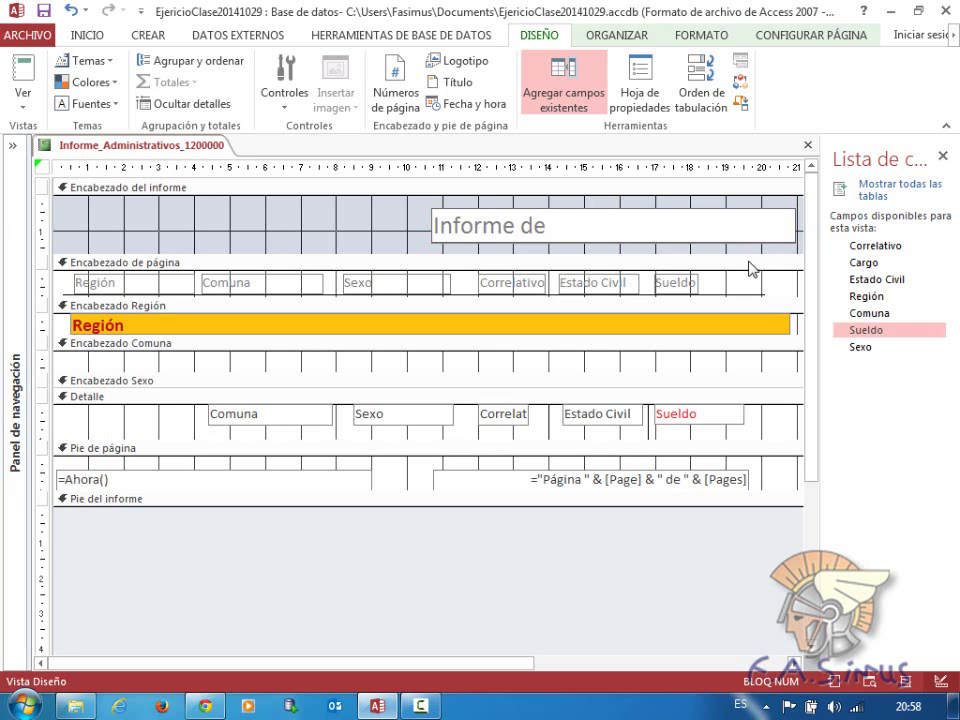
pyautogui.write(' Sueldos p')
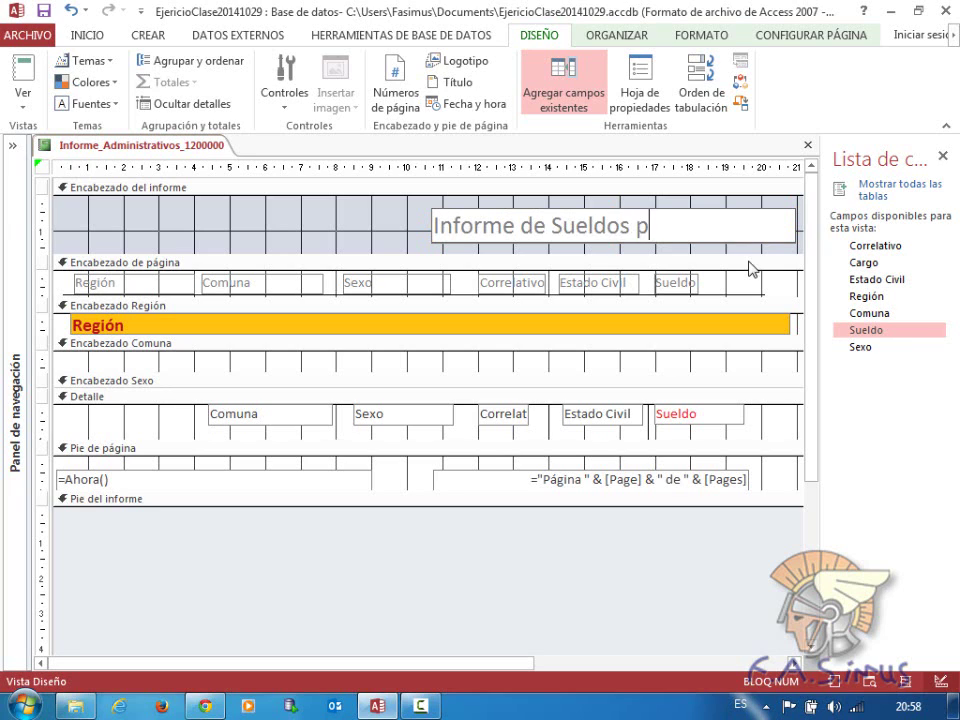
pyautogui.write('or Adminis')
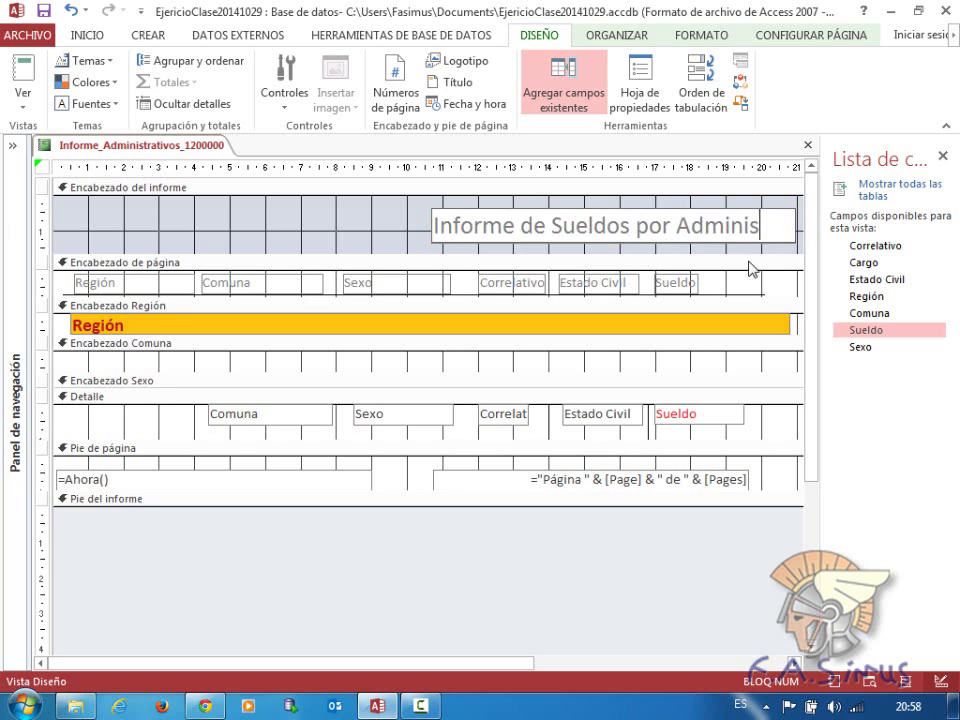
pyautogui.write('trativos')
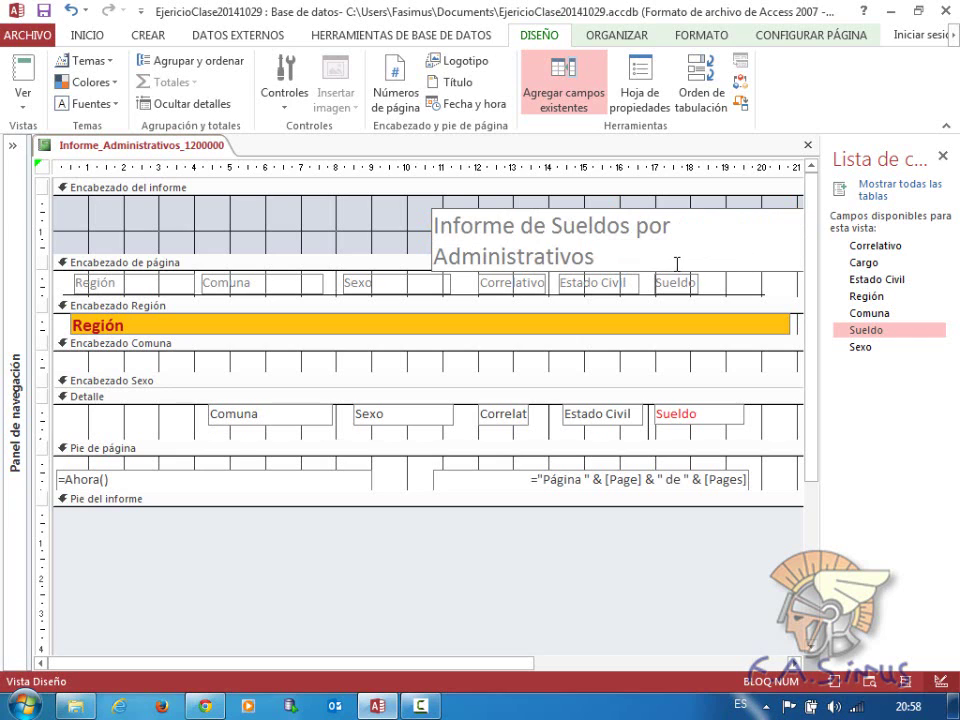
pyautogui.press('Return')
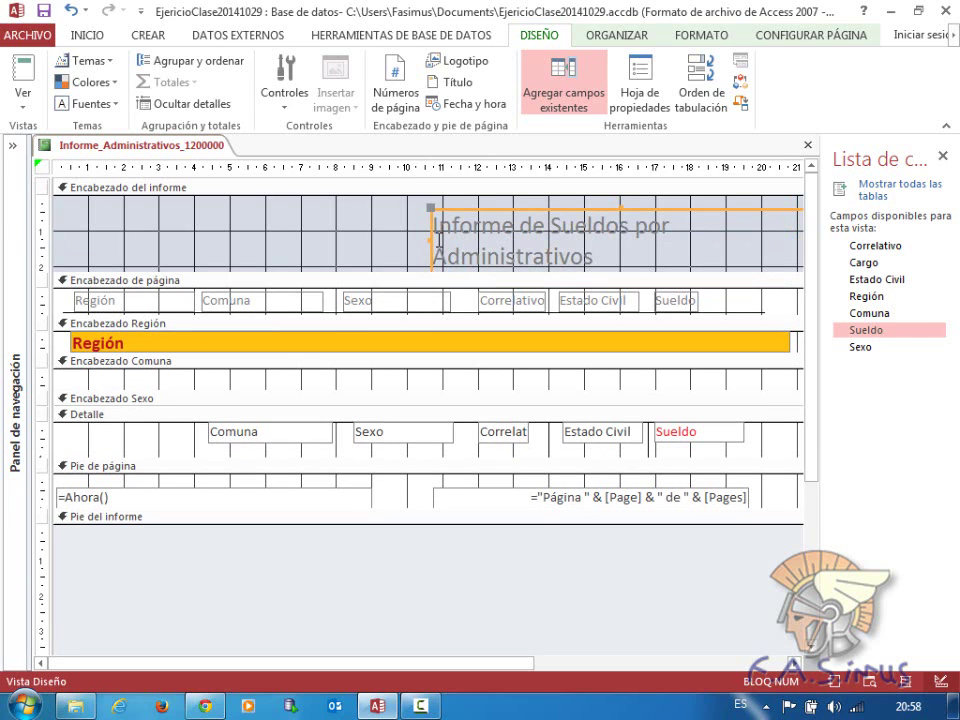
pyautogui.moveTo(428, 241); pyautogui.dragTo(382, 240)
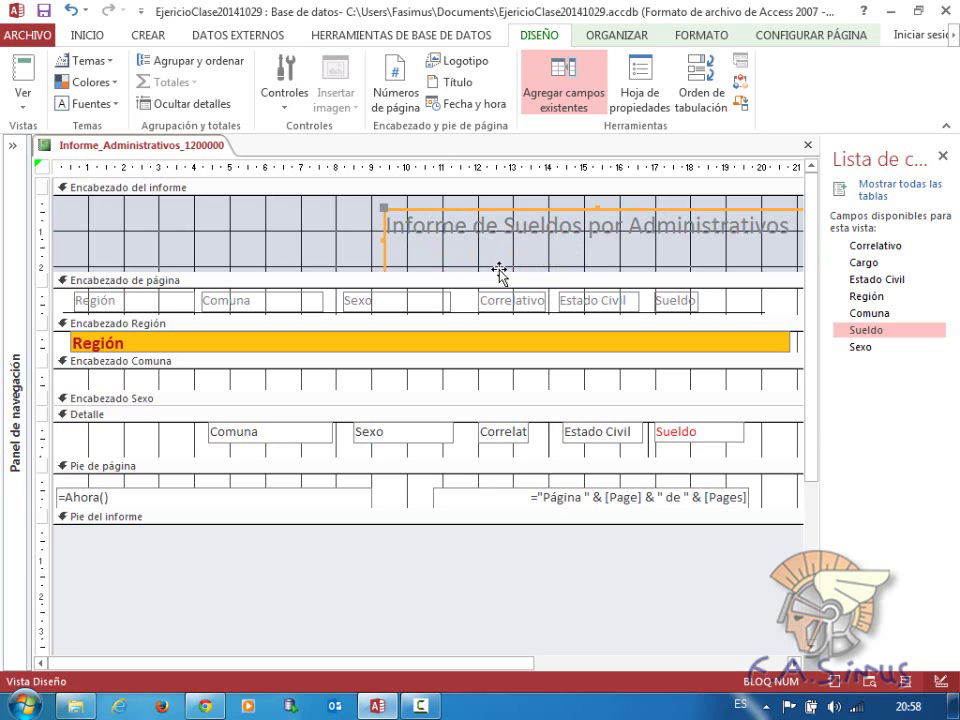
# - Reduce the title label's height to fit its text and shrink the report header section beneath it
pyautogui.scroll(-1, 602, 258)
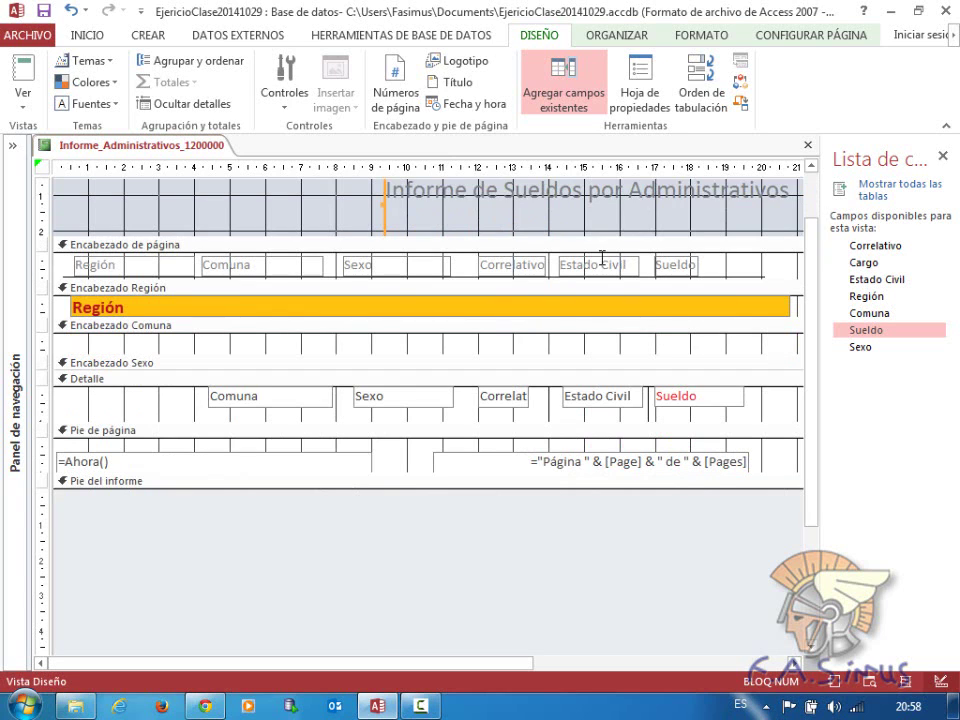
pyautogui.scroll(2, 595, 236)
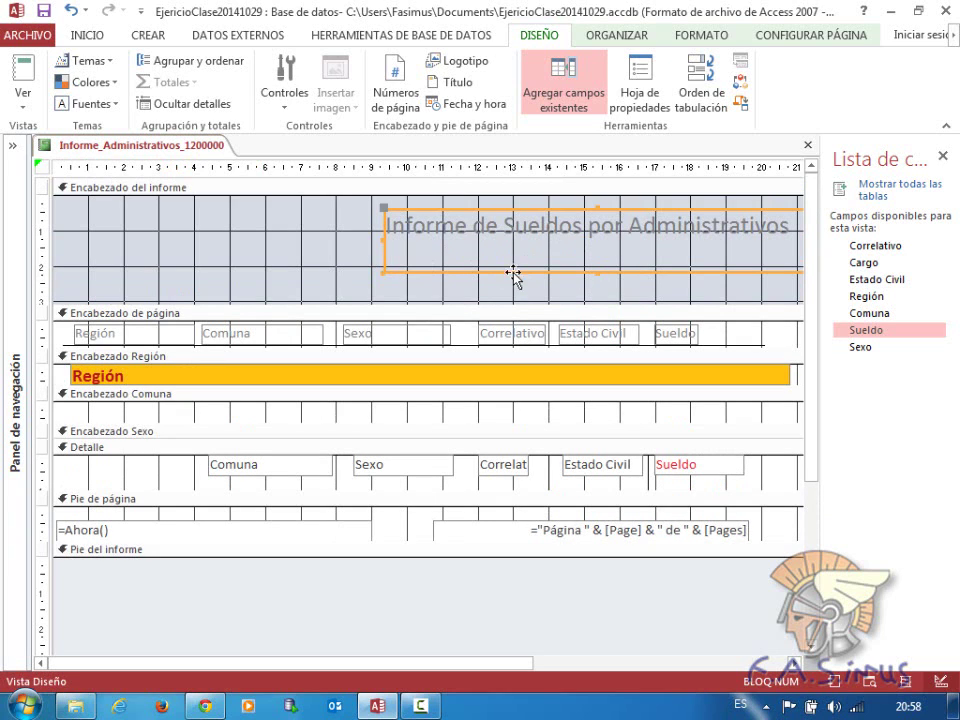
pyautogui.click(596, 270)
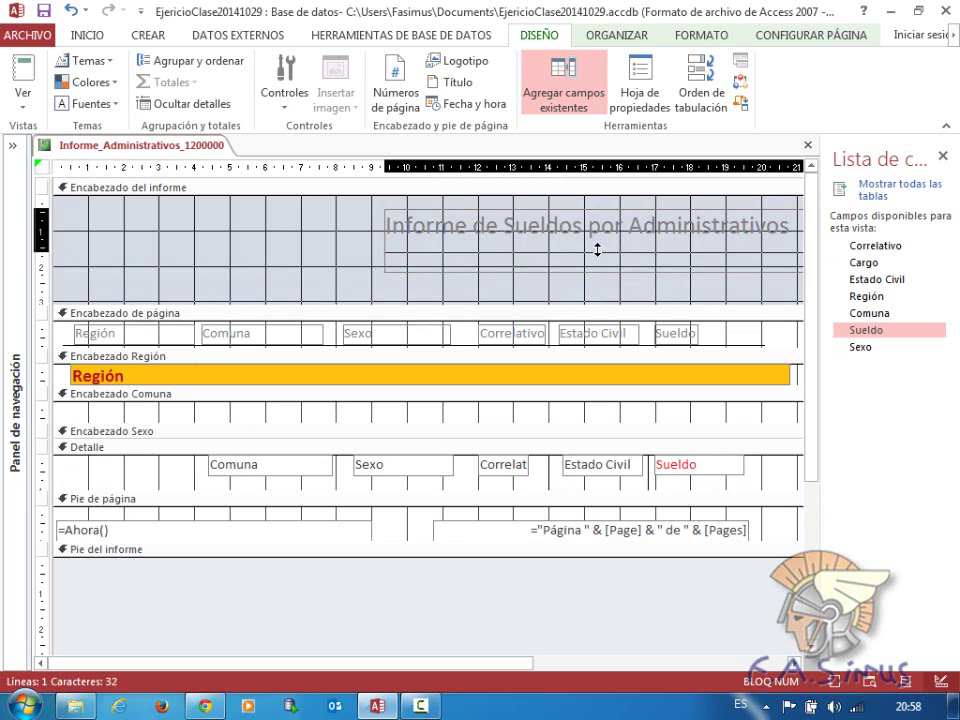
pyautogui.press('Escape')
pyautogui.moveTo(522, 304); pyautogui.dragTo(522, 266)
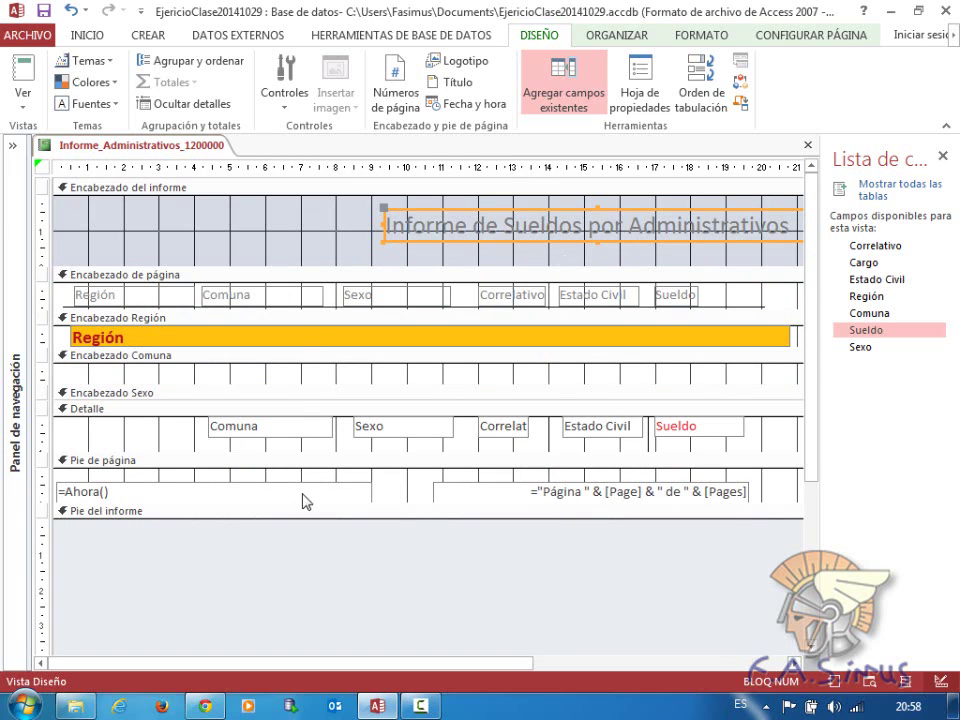
# - Switch to Chrome and search Google Images in a new tab for "logo santo tomas universidad"
pyautogui.click(200, 707)
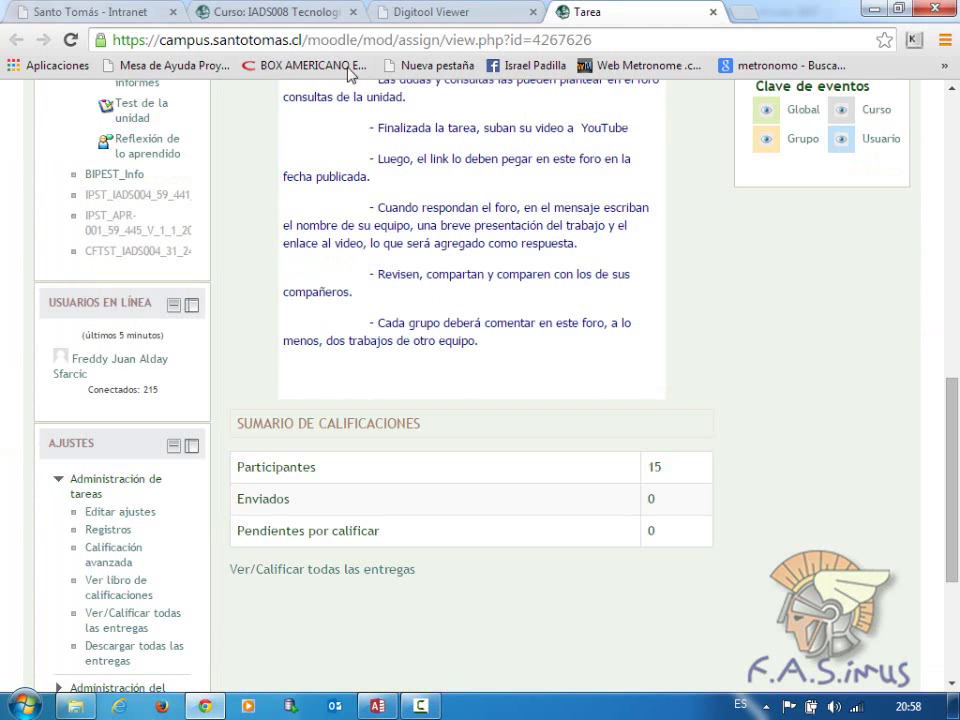
pyautogui.click(757, 12)
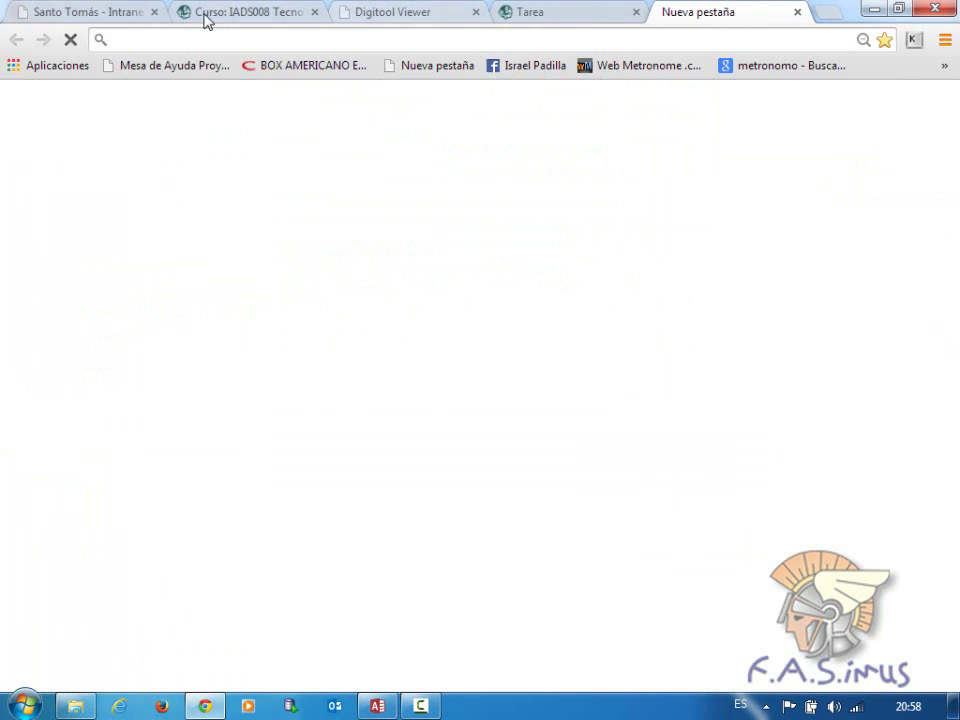
pyautogui.click(305, 330)
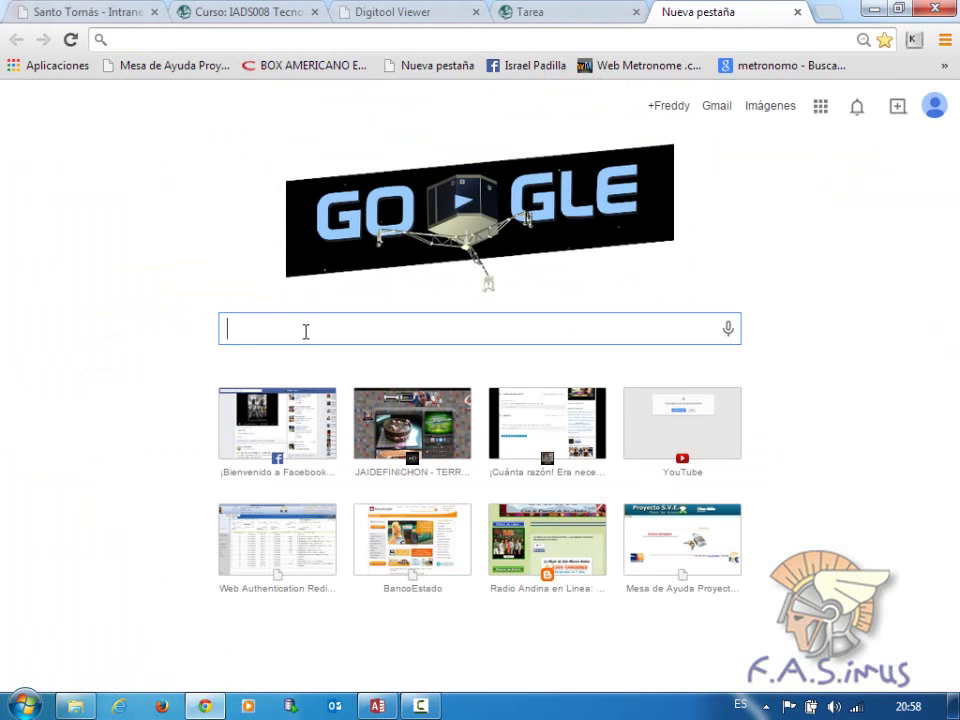
pyautogui.write('log')
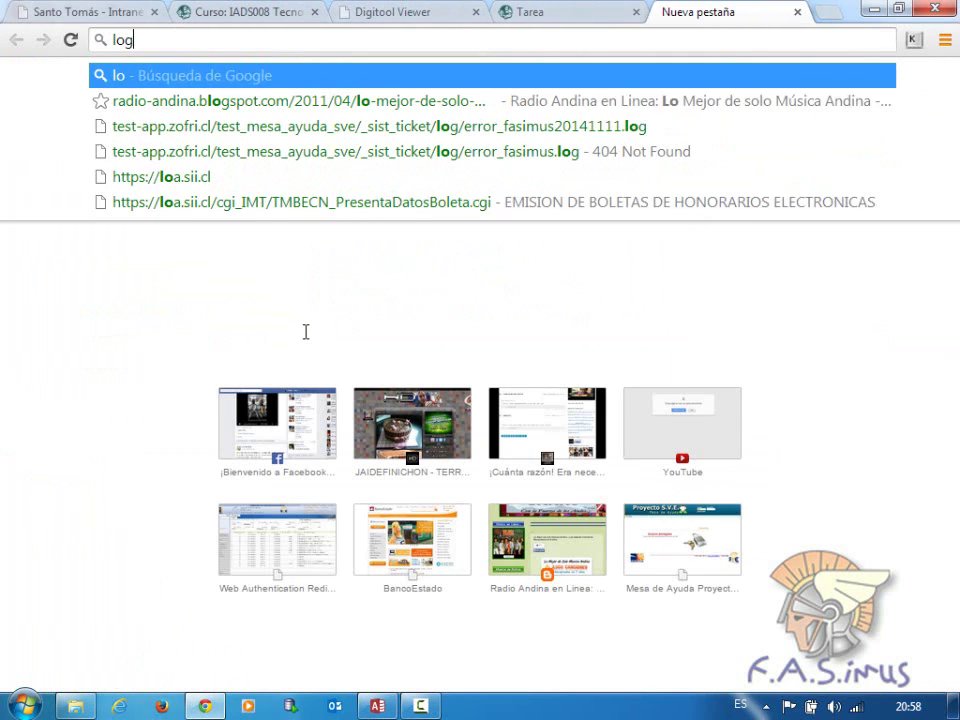
pyautogui.write('o santo omas')
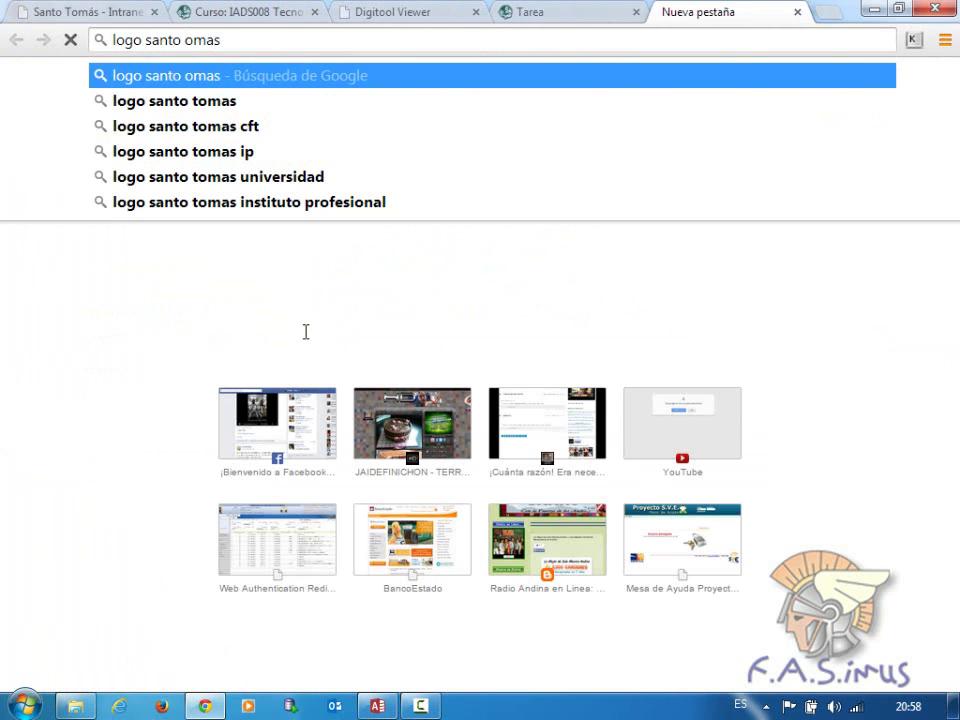
pyautogui.press('Down')
pyautogui.press('Down')
pyautogui.press('Down')
pyautogui.press('Down')
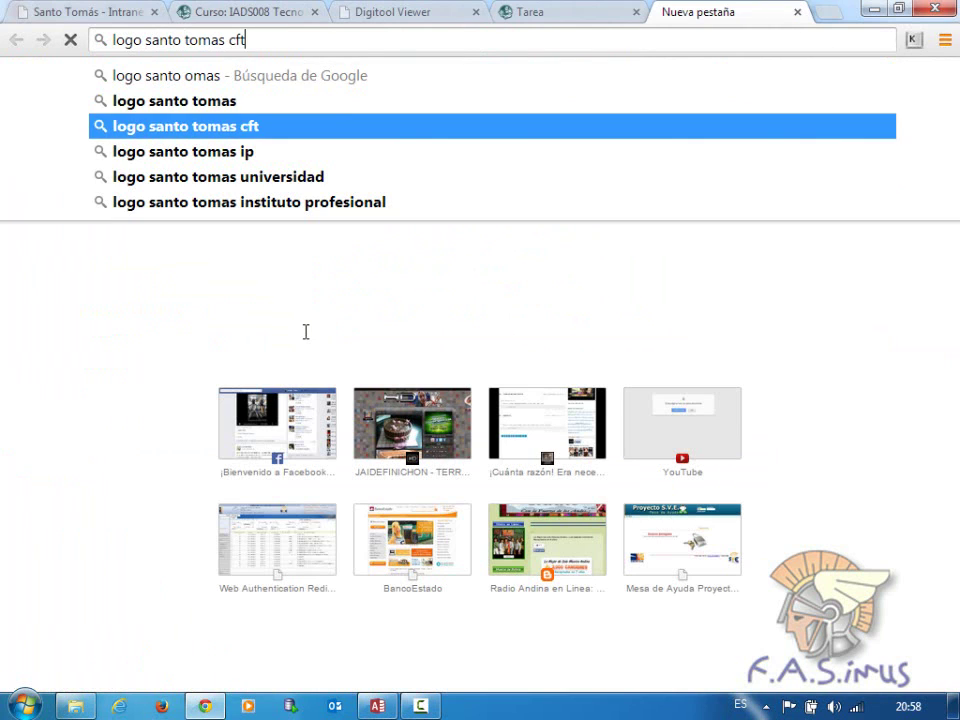
pyautogui.press('Return')
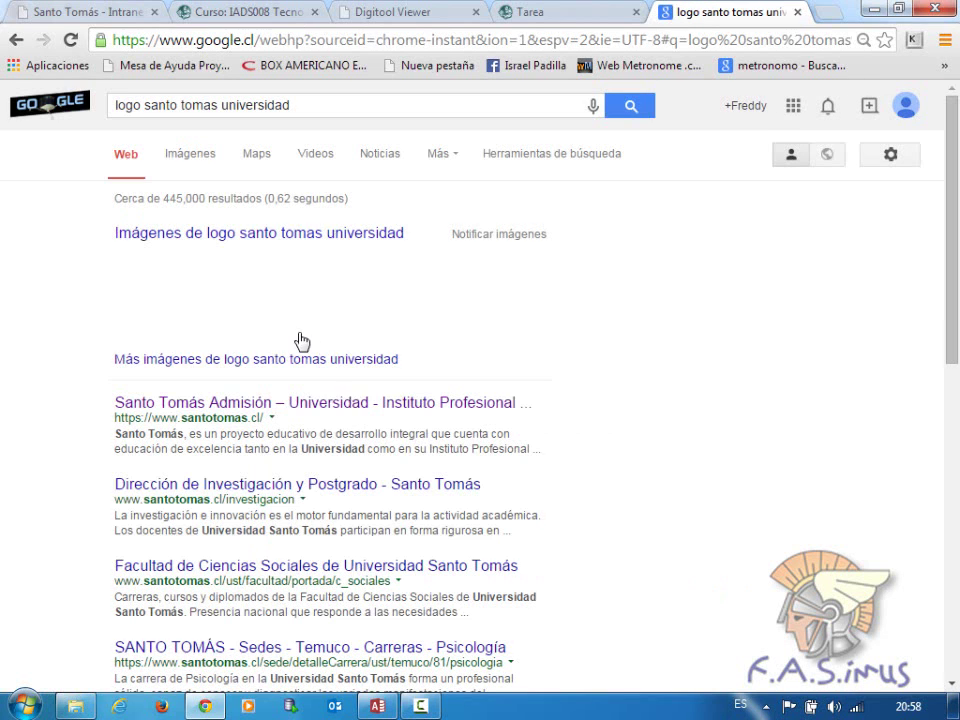
pyautogui.click(199, 157)
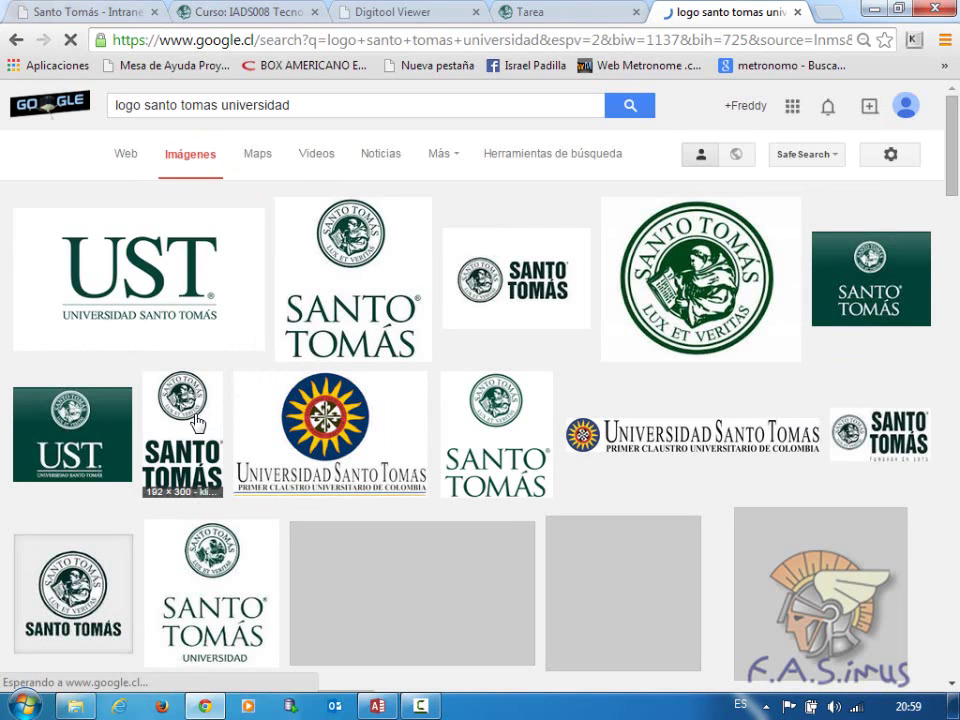
# - Copy the round green Santo Tomás seal image and paste it into the report header in Access
pyautogui.rightClick(681, 295)
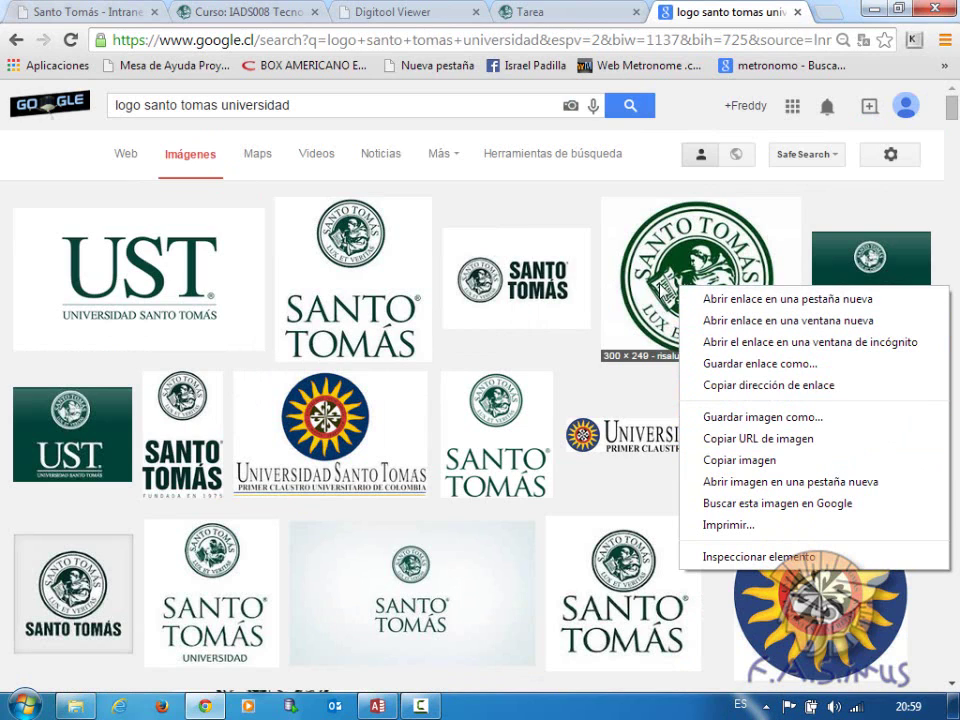
pyautogui.click(709, 464)
pyautogui.hotkey('alt', 'Tab')
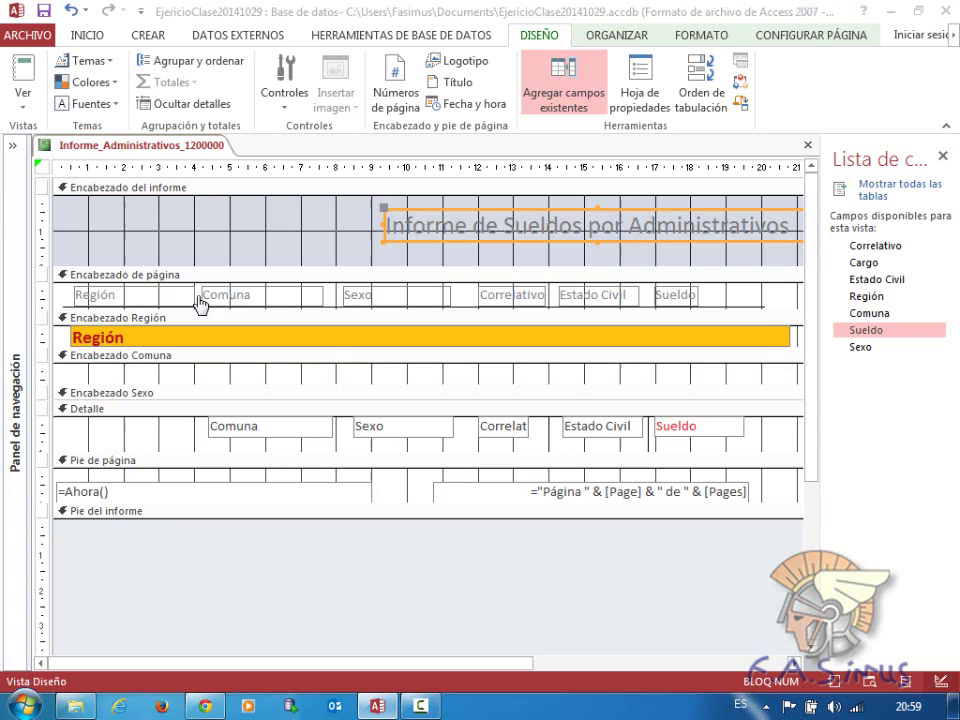
pyautogui.click(112, 226)
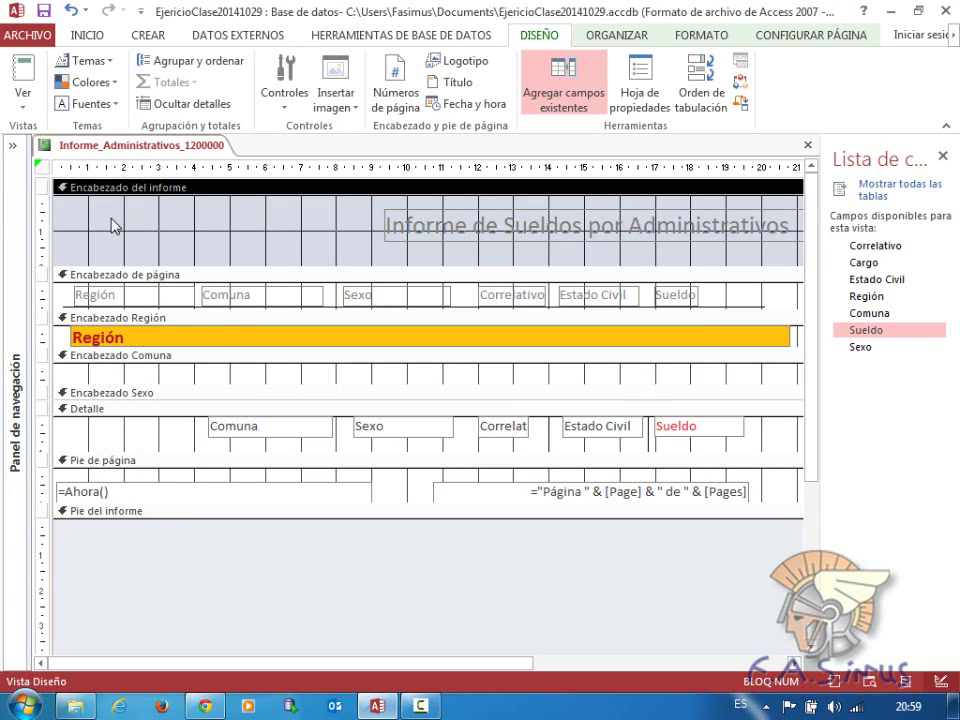
pyautogui.hotkey('ctrl', 'v')
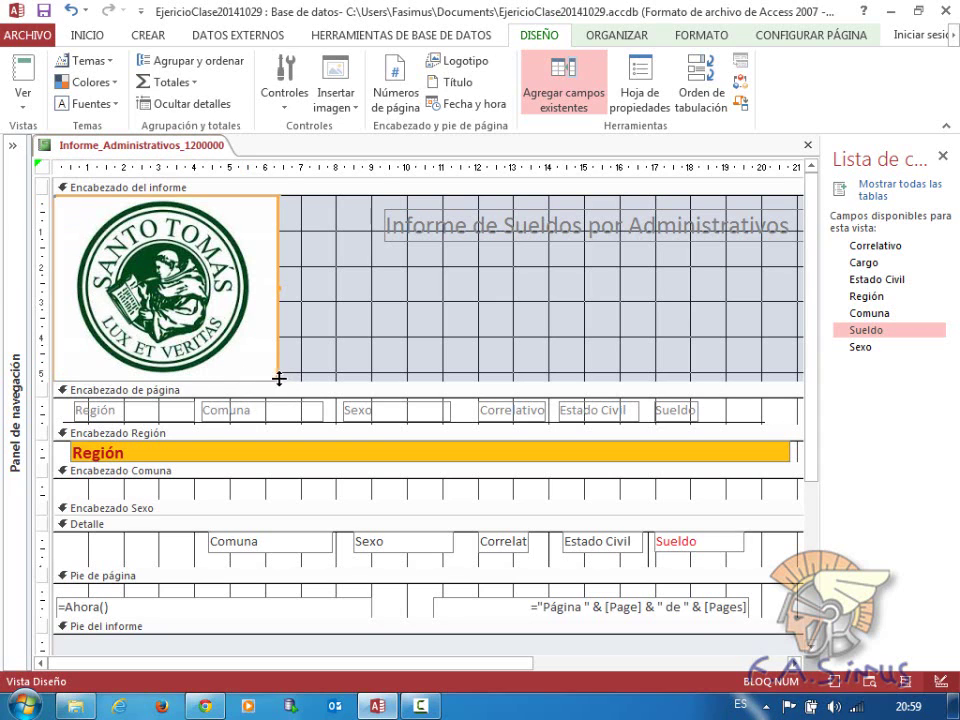
# - Shrink the pasted logo's frame to about 3.4 cm wide by 3.1 cm high
pyautogui.moveTo(277, 378); pyautogui.dragTo(172, 304)
pyautogui.press('alt')
pyautogui.click(700, 35)
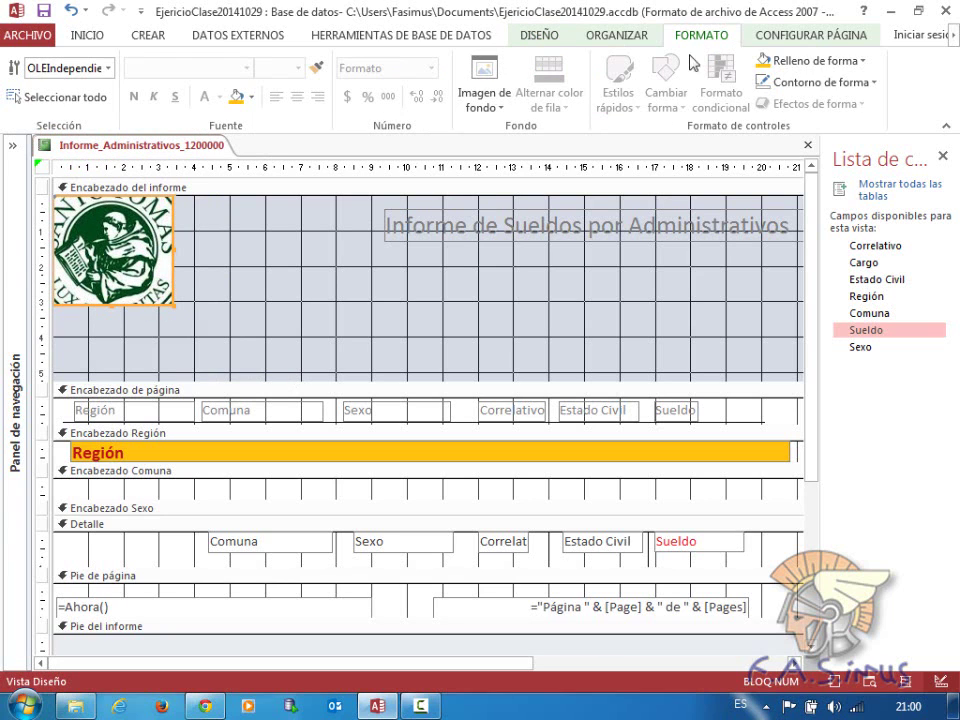
pyautogui.click(822, 40)
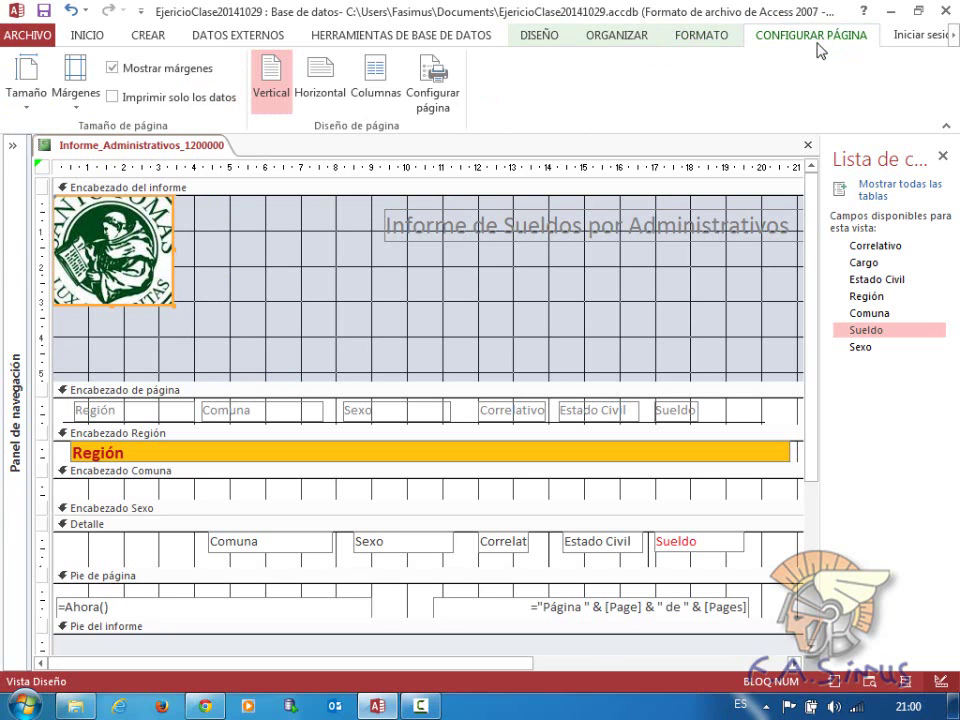
pyautogui.click(675, 38)
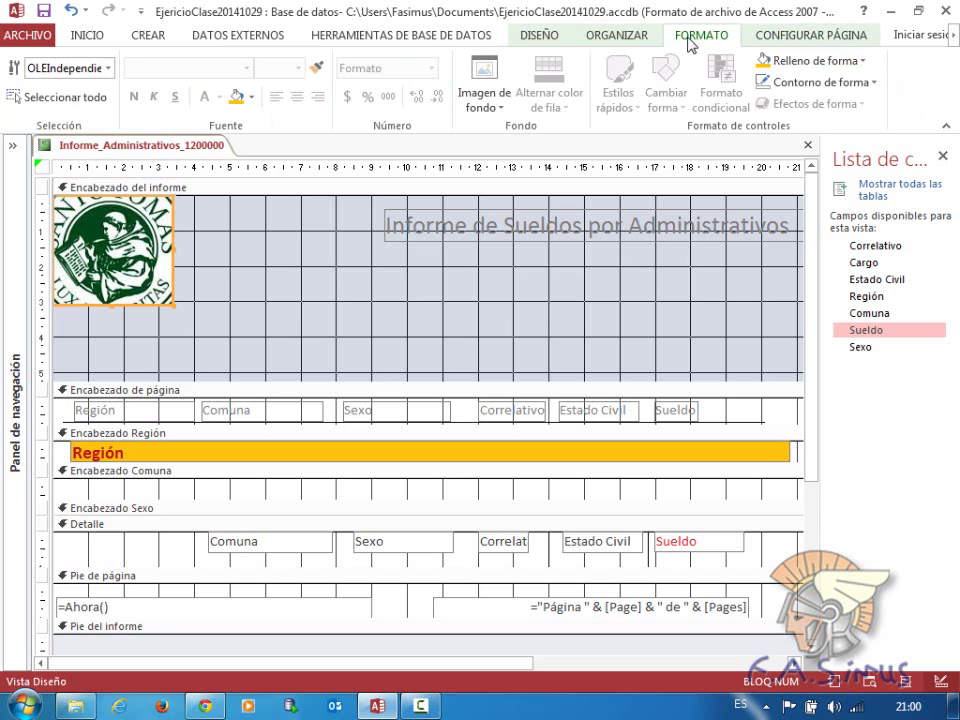
# - Open the logo's property sheet, widen it, and set "Modo de cambiar el tamaño" to Zoom
pyautogui.rightClick(107, 259)
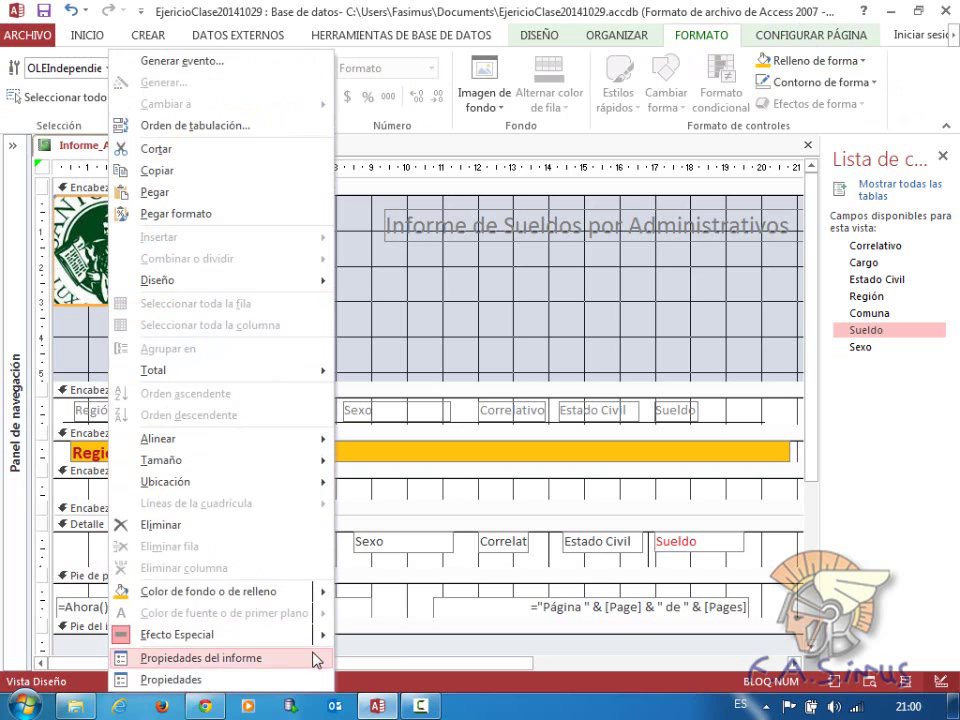
pyautogui.moveTo(323, 646)
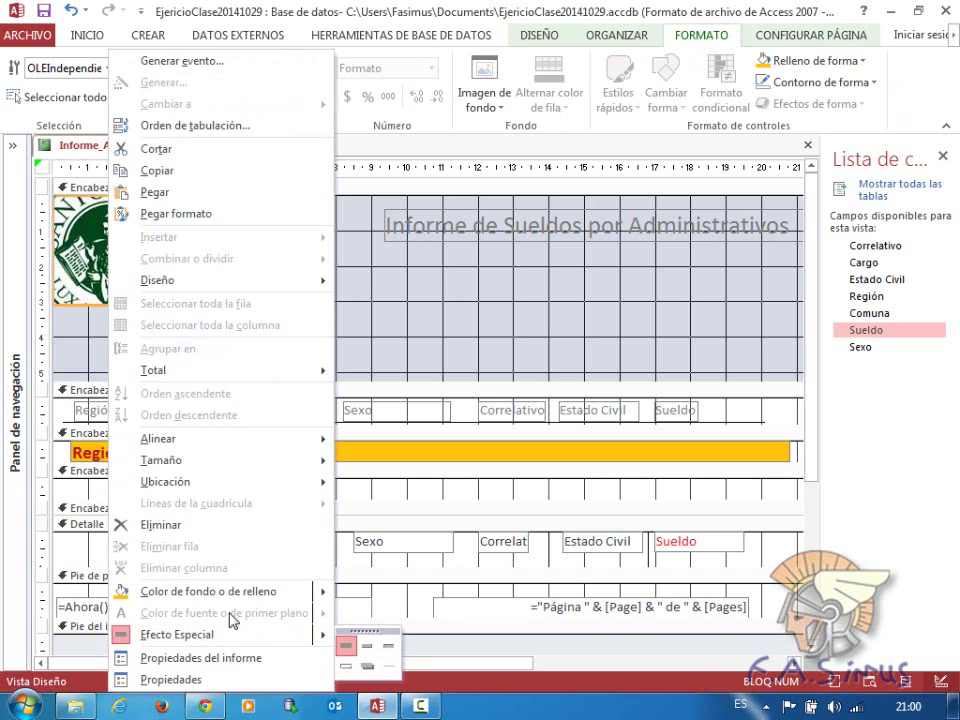
pyautogui.click(195, 680)
pyautogui.moveTo(822, 414); pyautogui.dragTo(622, 397)
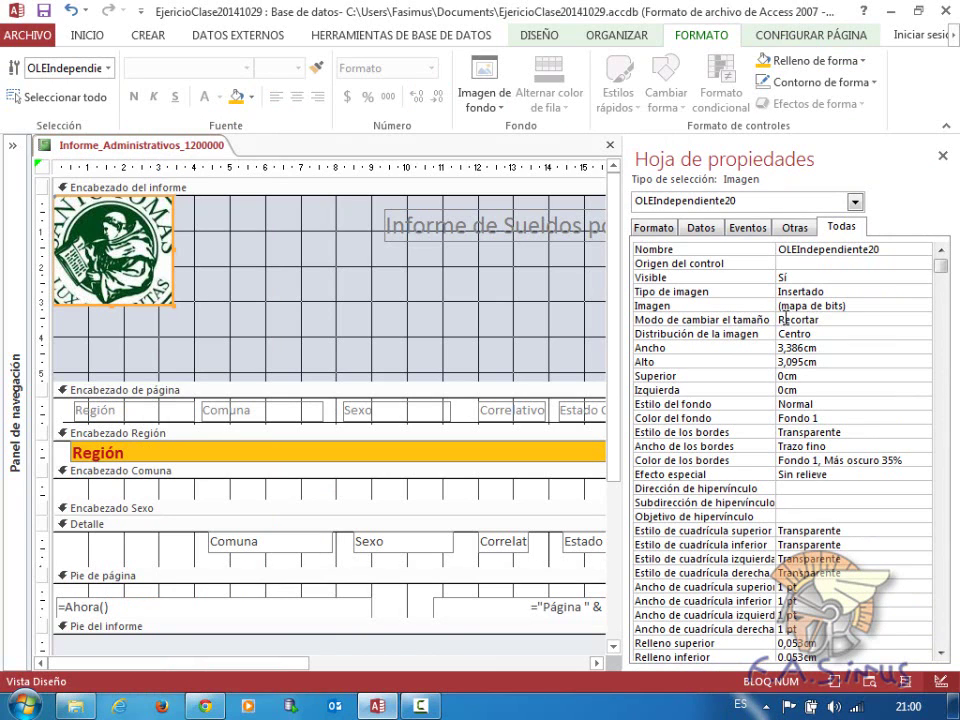
pyautogui.click(678, 293)
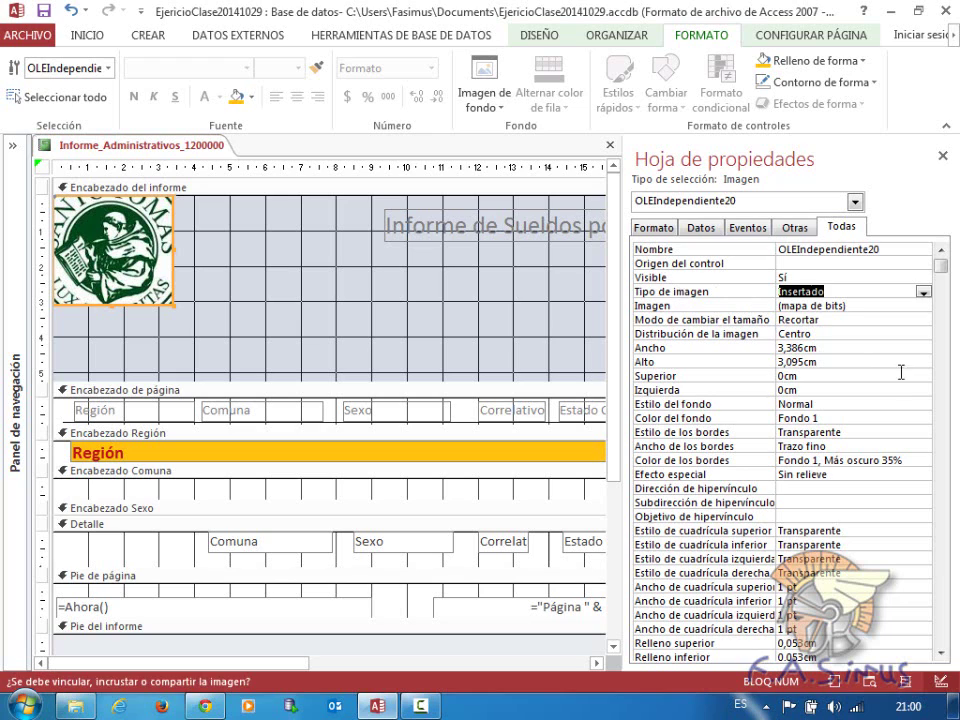
pyautogui.click(772, 333)
pyautogui.click(686, 322)
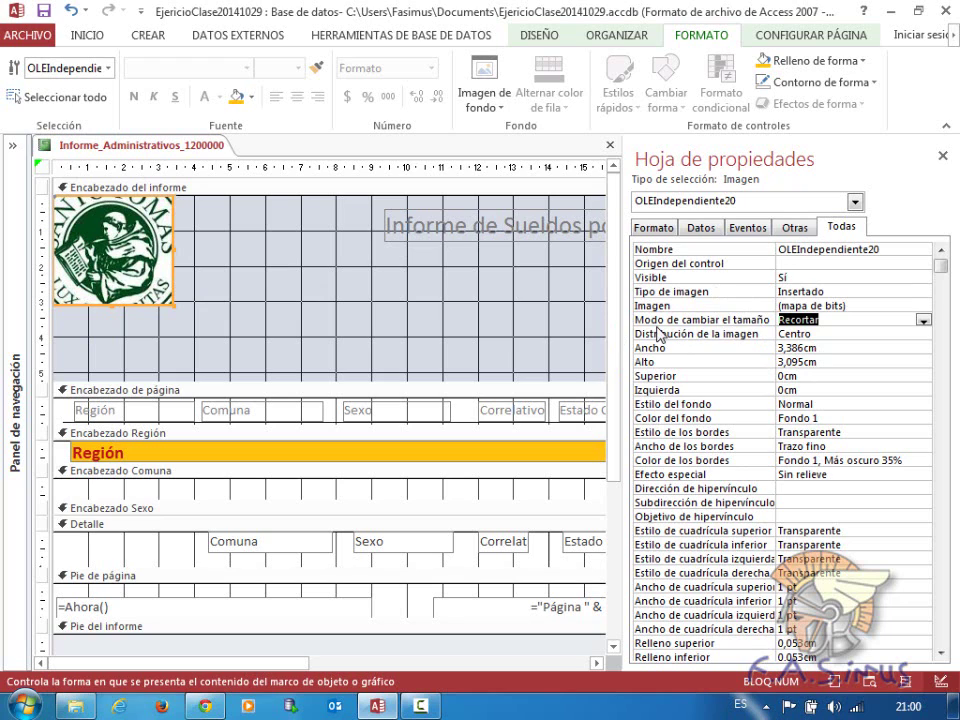
pyautogui.click(925, 321)
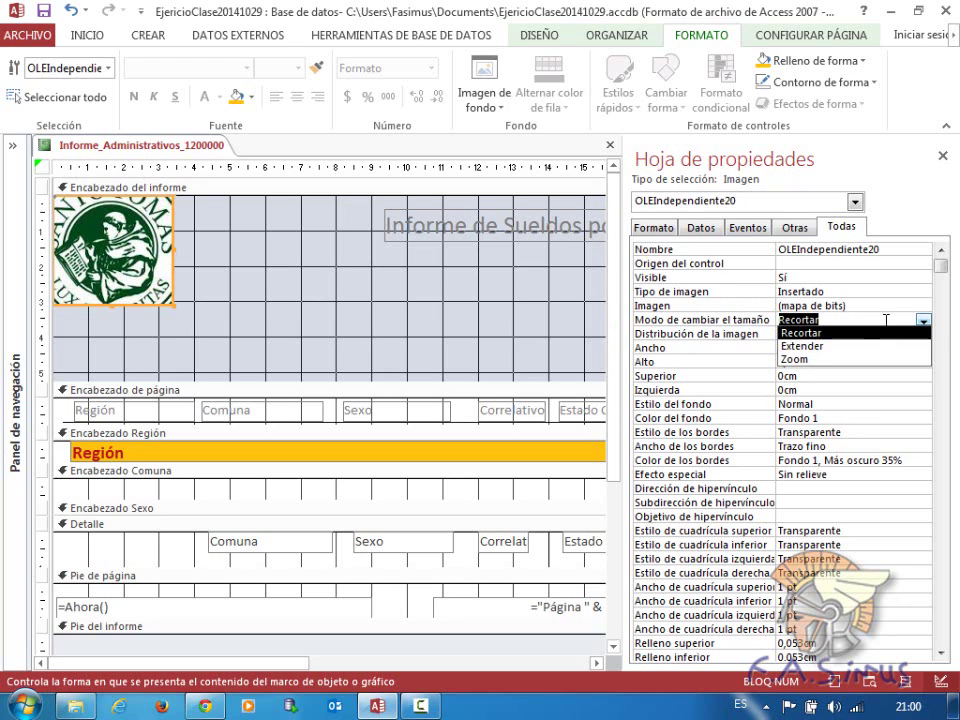
pyautogui.click(812, 359)
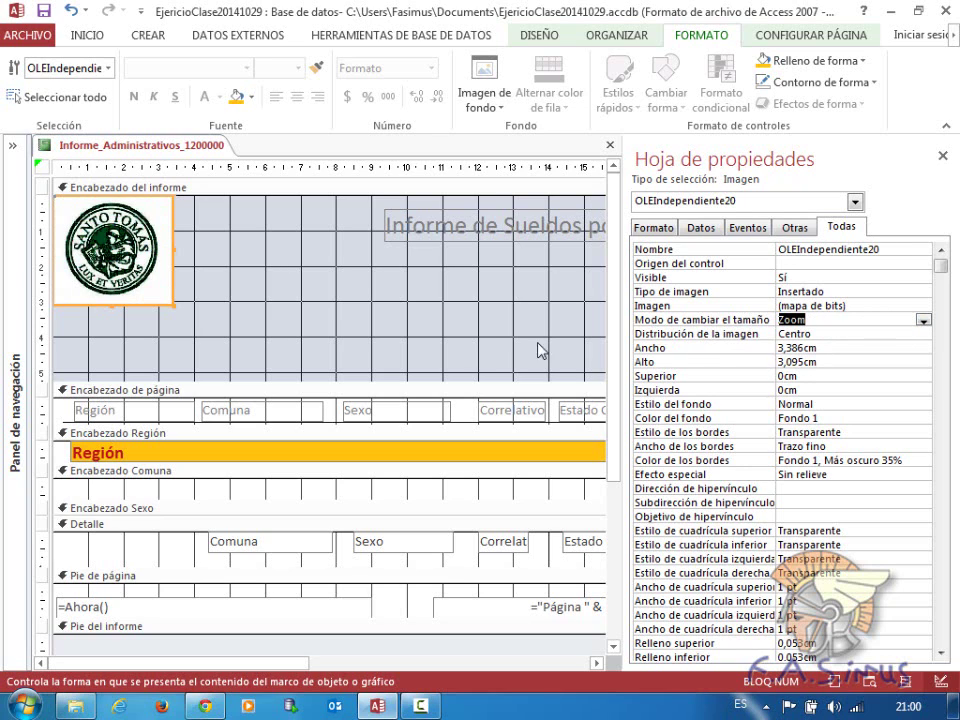
# - Try the Extender size mode with the logo frame reduced to about 2.1 by 2.8 cm, and return the mode to Zoom
pyautogui.click(924, 321)
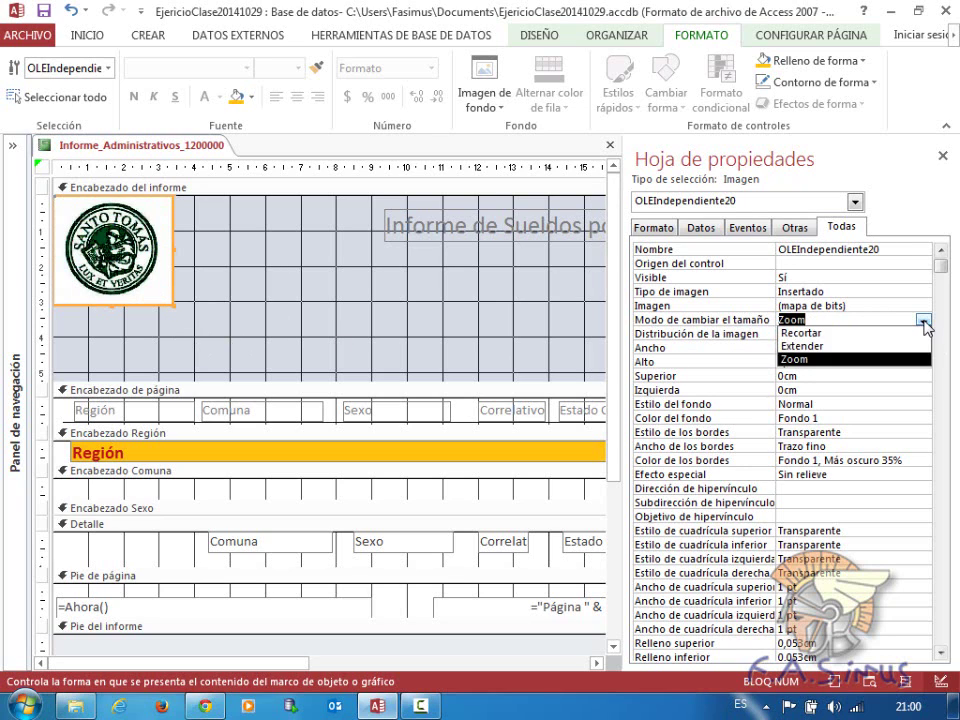
pyautogui.click(907, 346)
pyautogui.moveTo(174, 304); pyautogui.dragTo(100, 292)
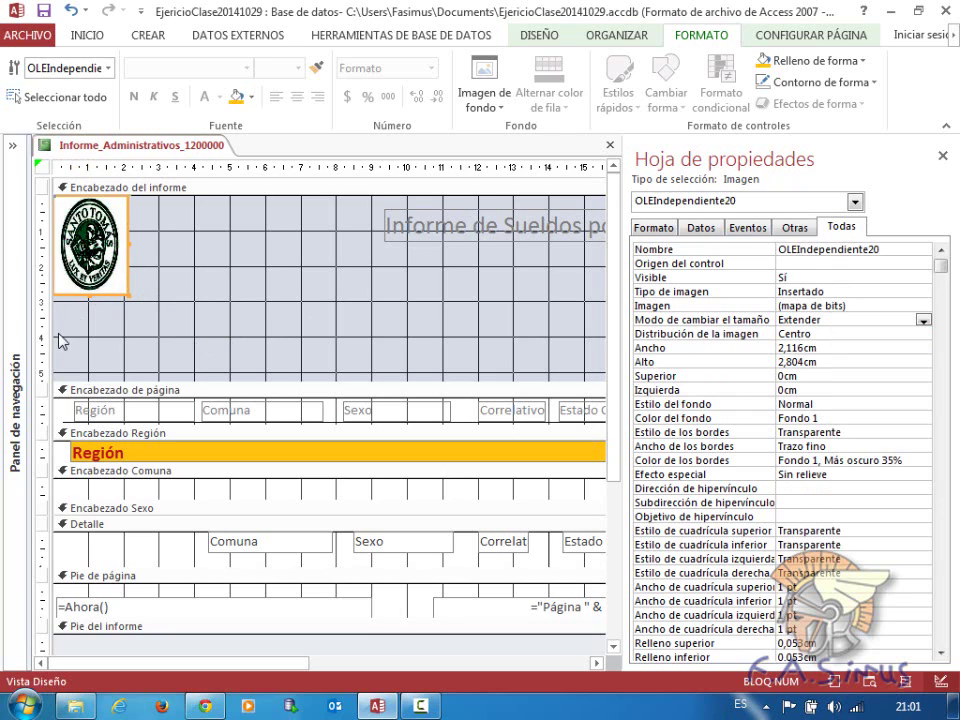
pyautogui.click(923, 320)
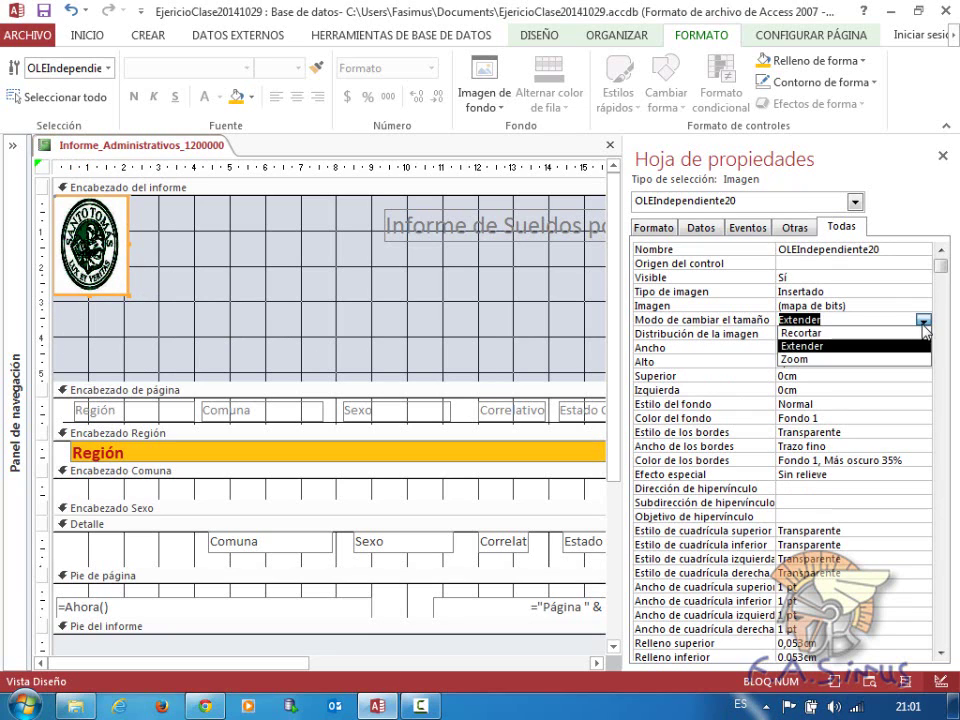
pyautogui.click(854, 360)
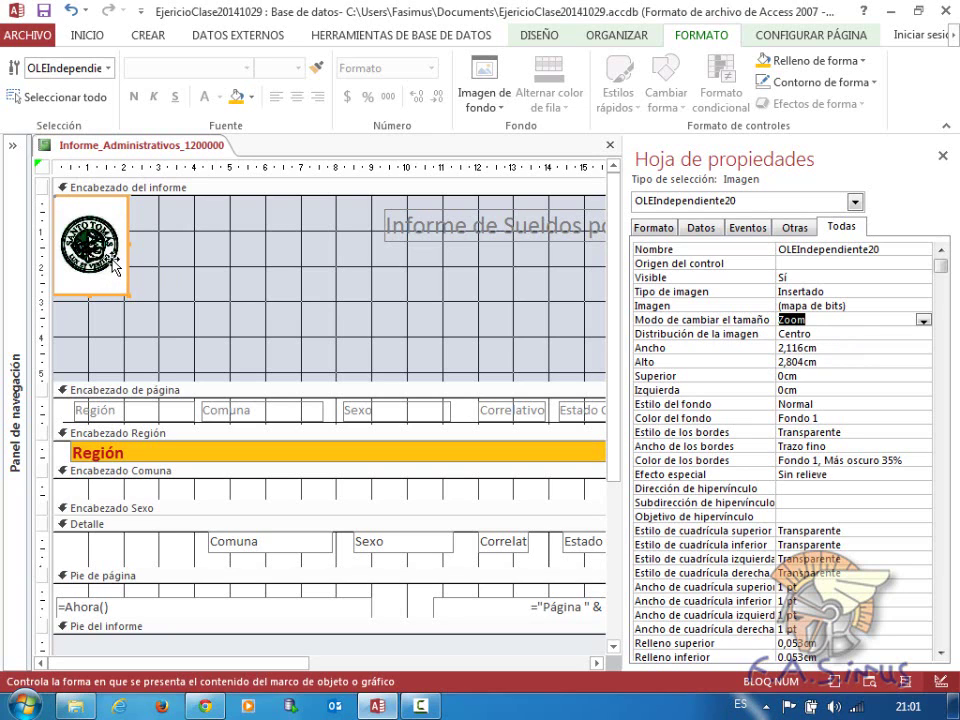
# - Resize the logo frame to about 2.6 cm wide by 2.4 cm high and shrink the report header to fit it
pyautogui.moveTo(124, 293); pyautogui.dragTo(146, 300)
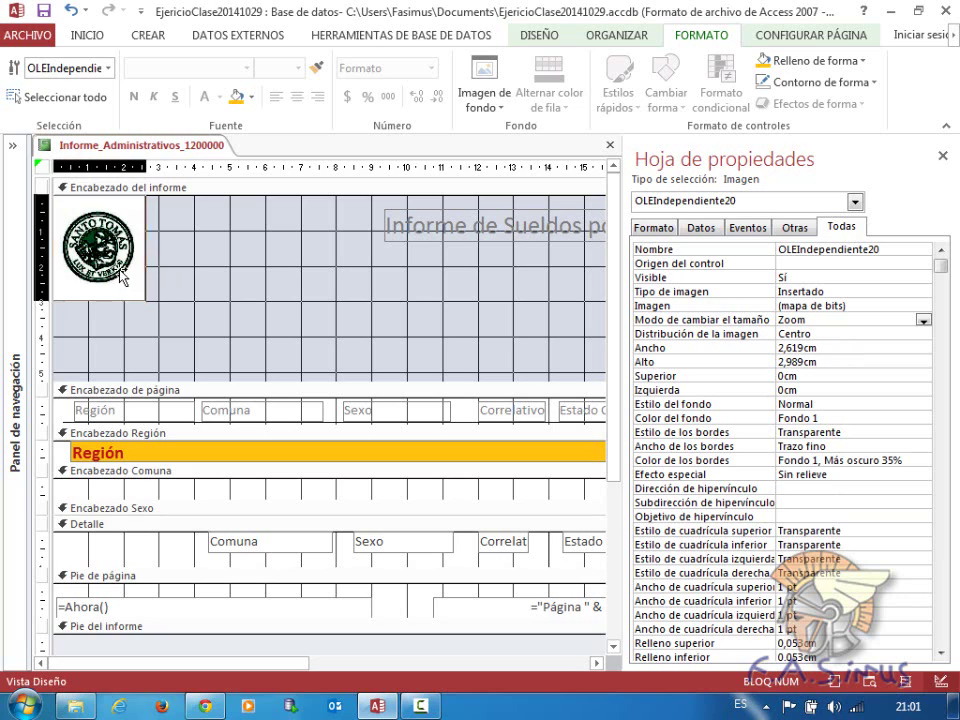
pyautogui.moveTo(99, 301); pyautogui.dragTo(100, 281)
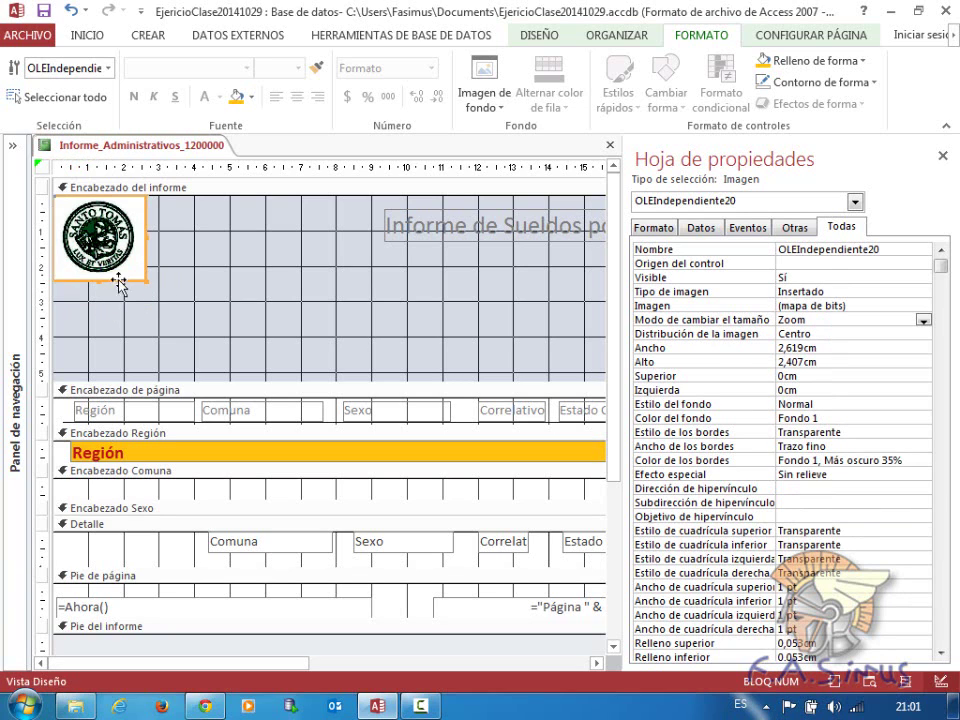
pyautogui.moveTo(227, 381); pyautogui.dragTo(229, 285)
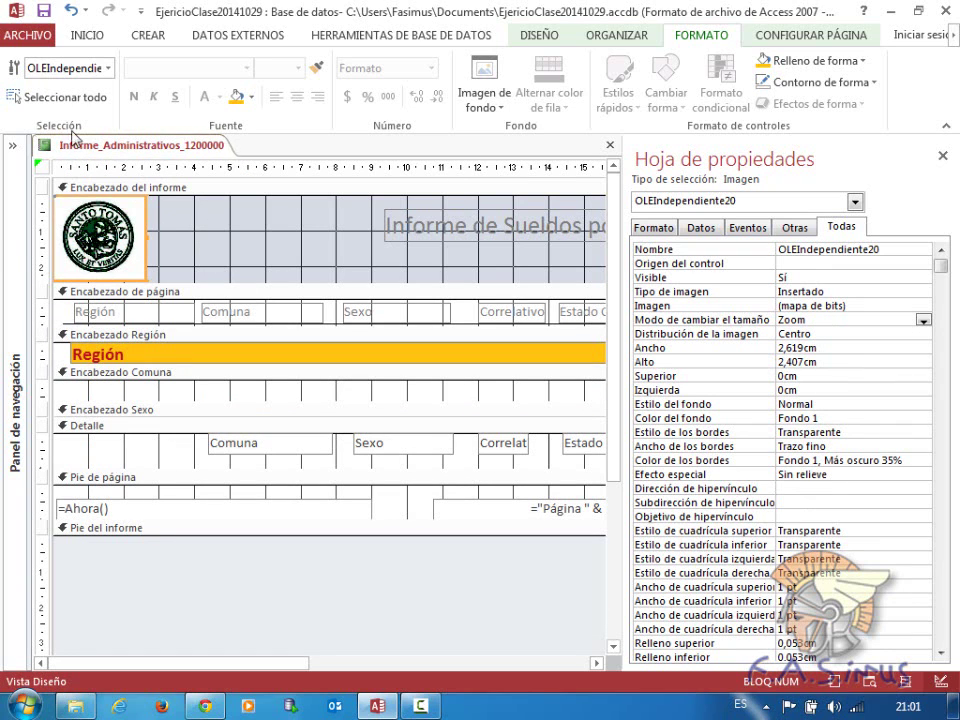
# - Show the report in print preview to check the logo and title in the header
pyautogui.click(96, 36)
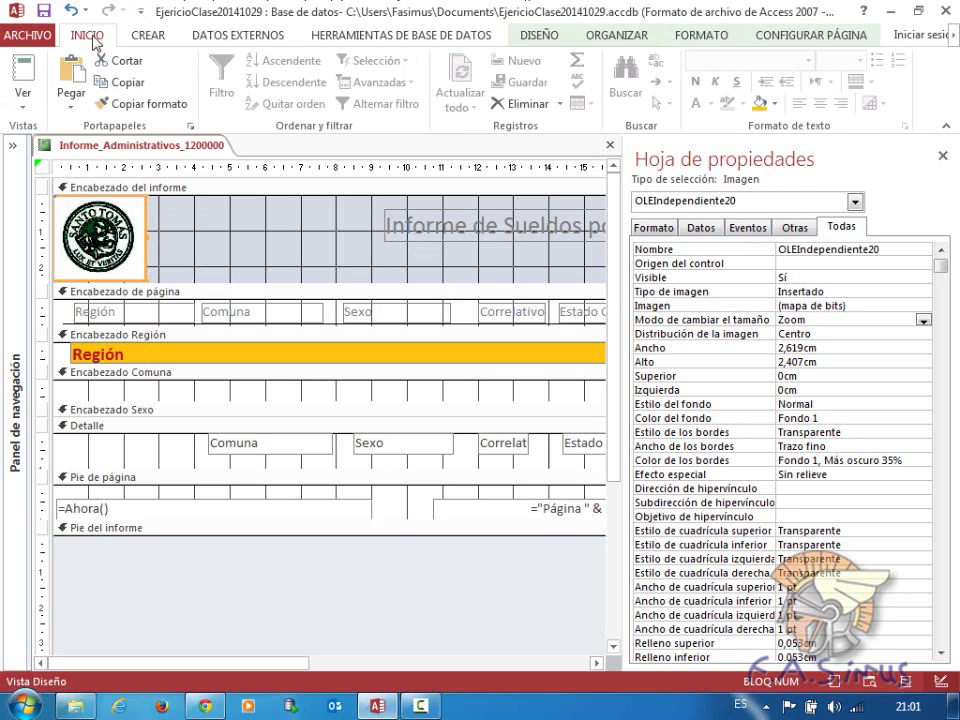
pyautogui.click(22, 85)
pyautogui.click(76, 178)
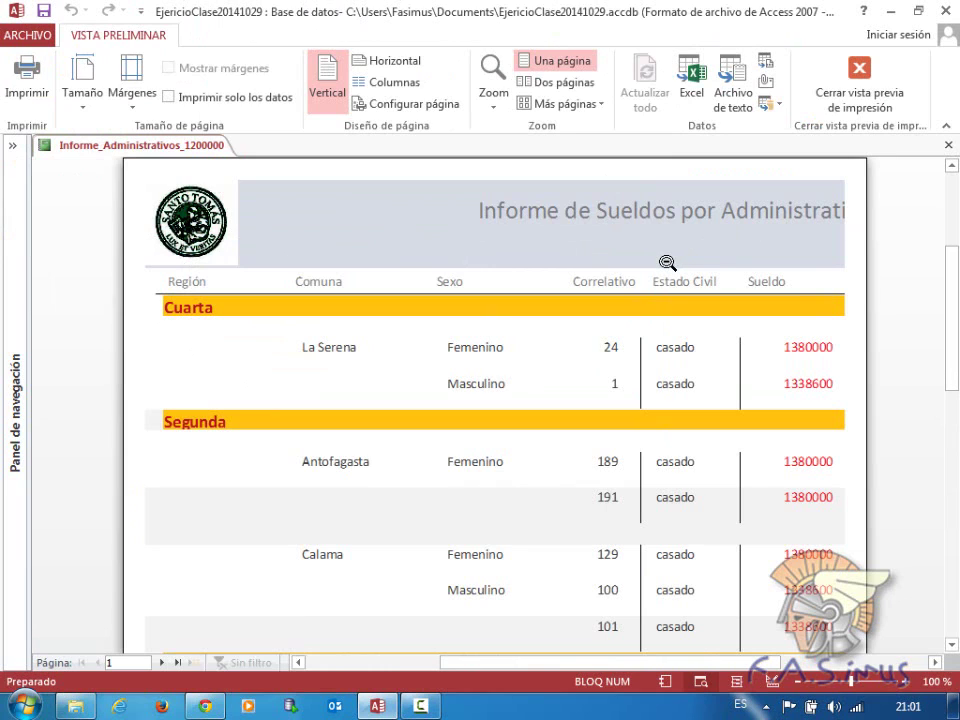
# - Return the report to design view and close the logo's property sheet
pyautogui.click(860, 75)
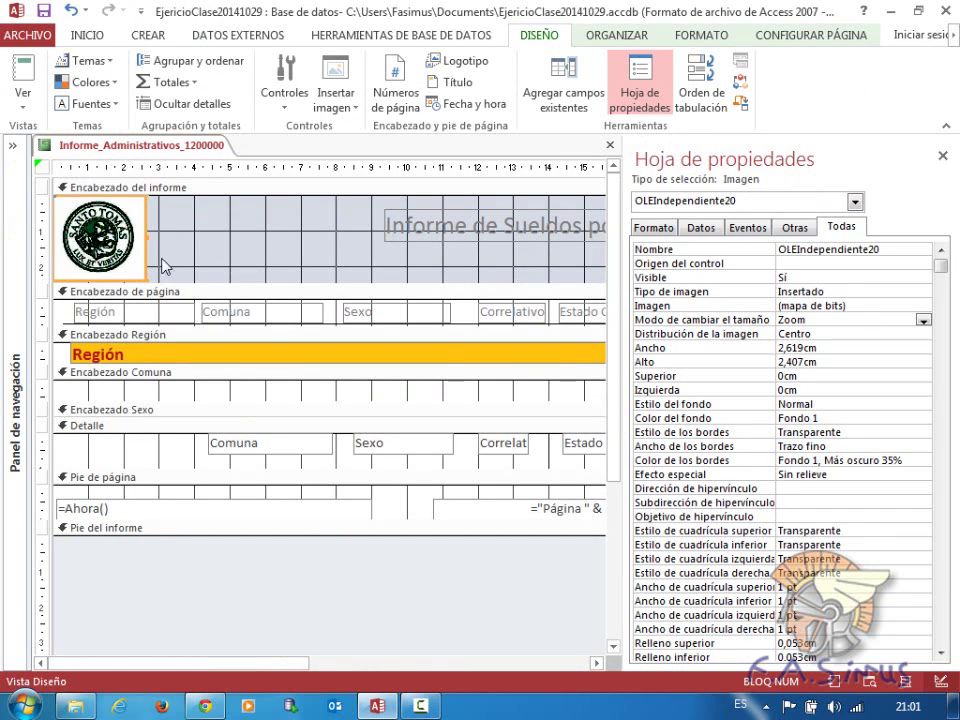
pyautogui.rightClick(121, 247)
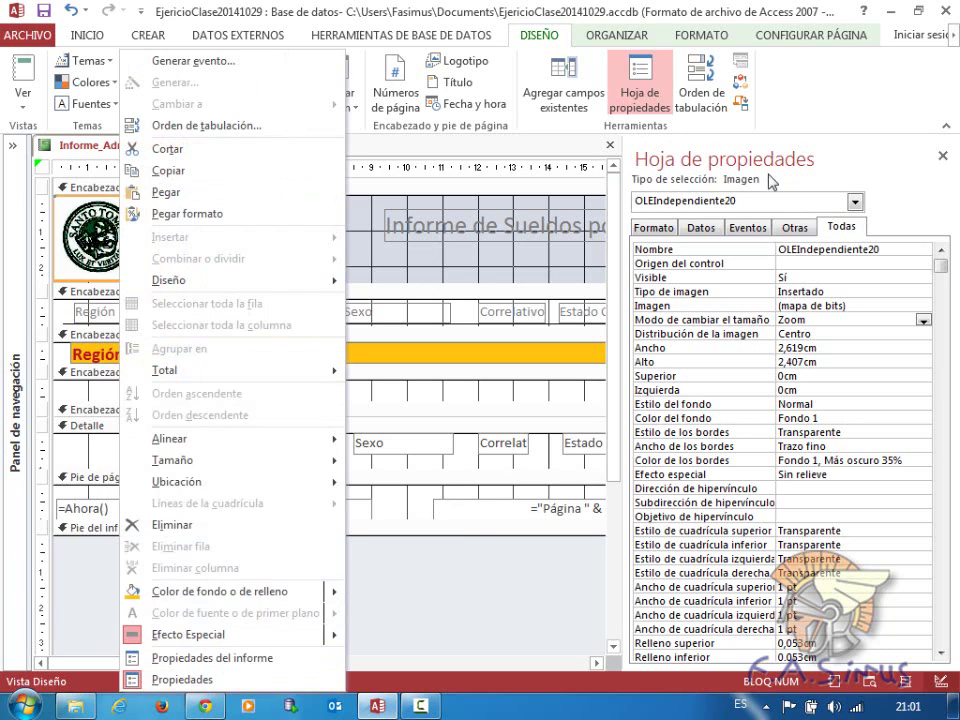
pyautogui.click(941, 155)
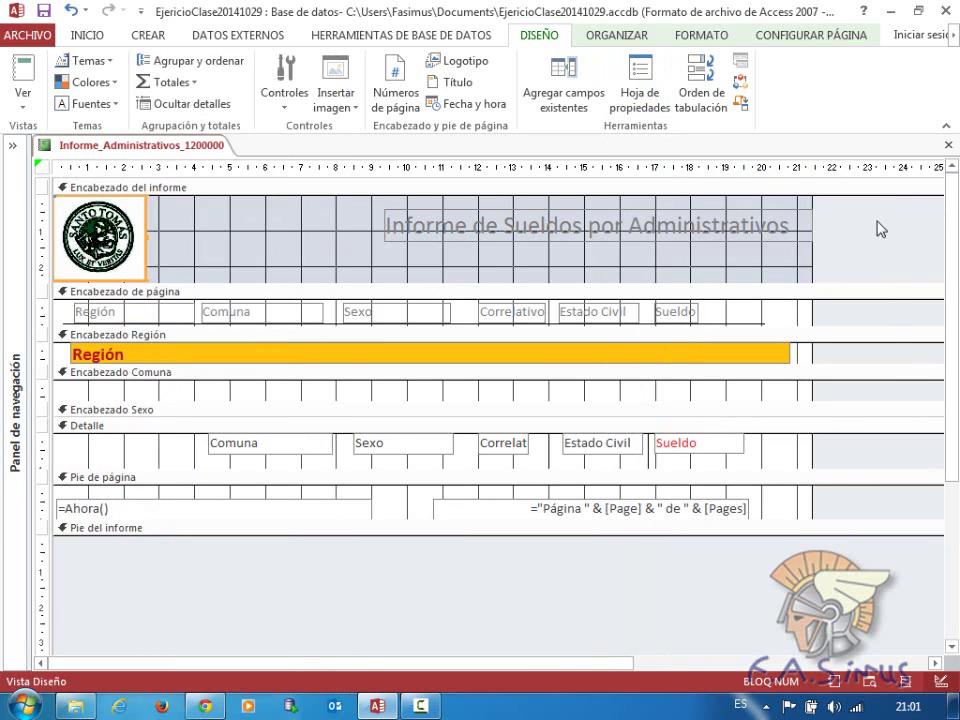
# - Narrow the Región band and move the report title so both end near the 20 cm mark, and trim the report header's height
pyautogui.click(734, 238)
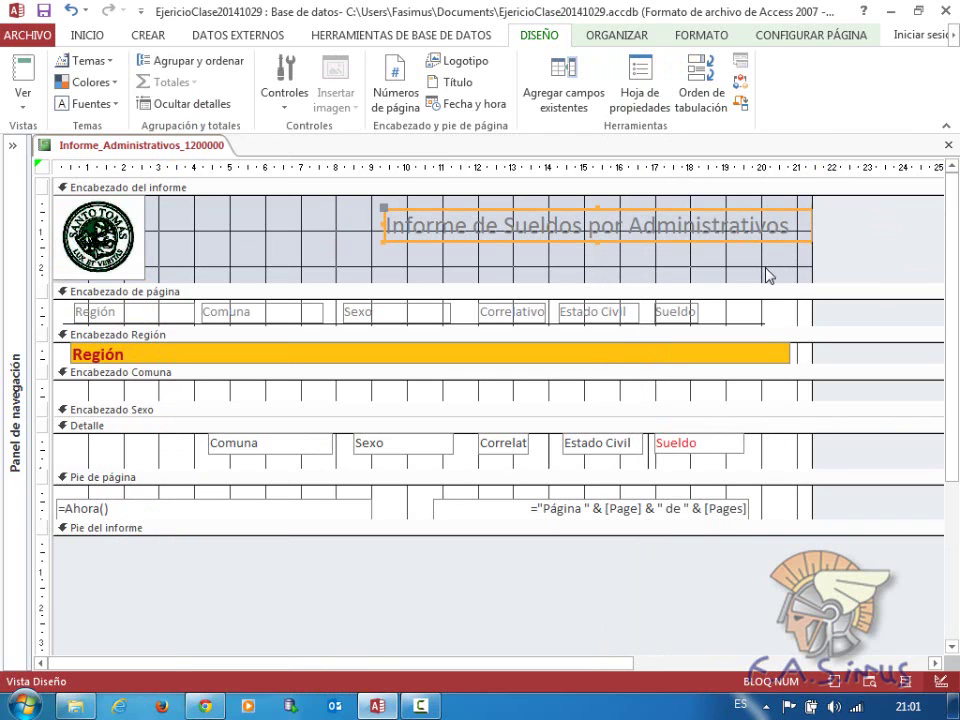
pyautogui.click(787, 357)
pyautogui.moveTo(789, 352); pyautogui.dragTo(763, 352)
pyautogui.moveTo(737, 232); pyautogui.dragTo(686, 225)
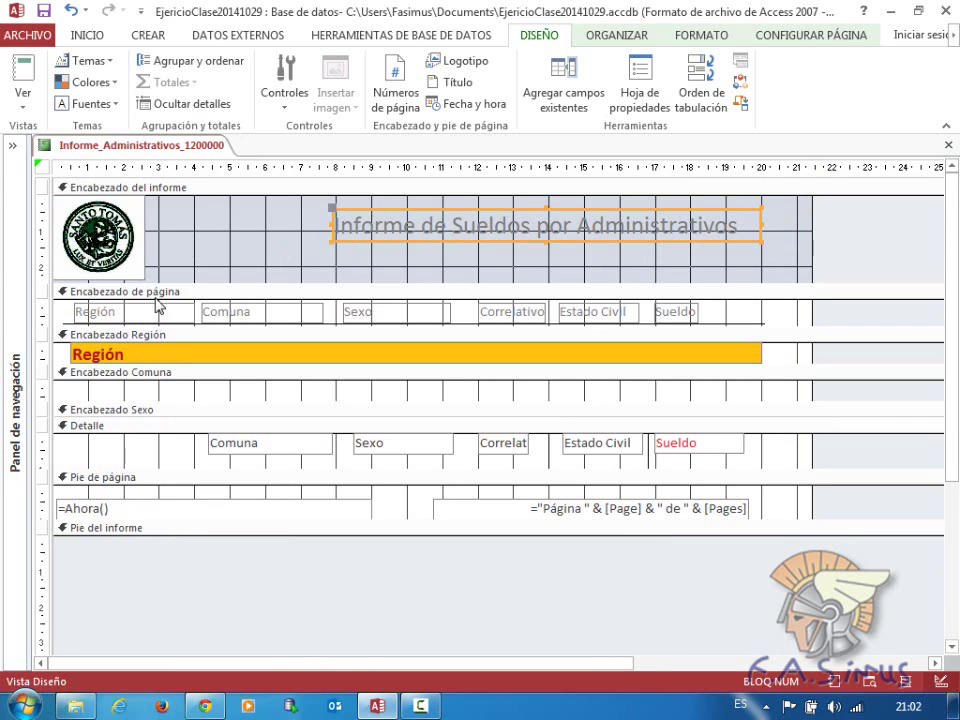
pyautogui.moveTo(148, 284); pyautogui.dragTo(150, 281)
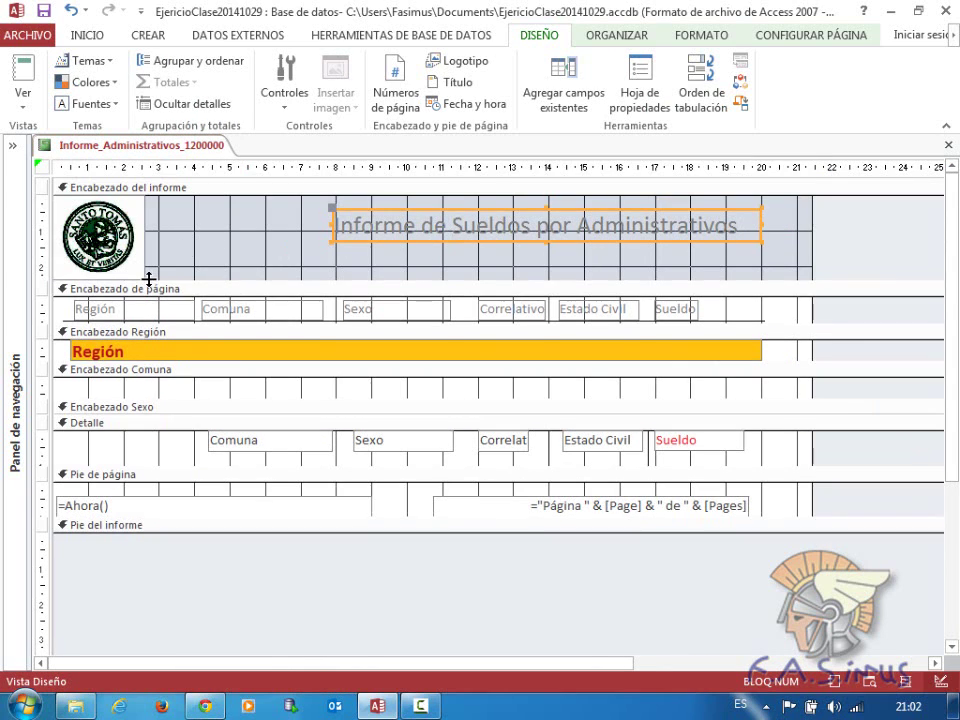
# - Preview the report to check the title, the Región bands and the page footer, and return to design view
pyautogui.click(22, 95)
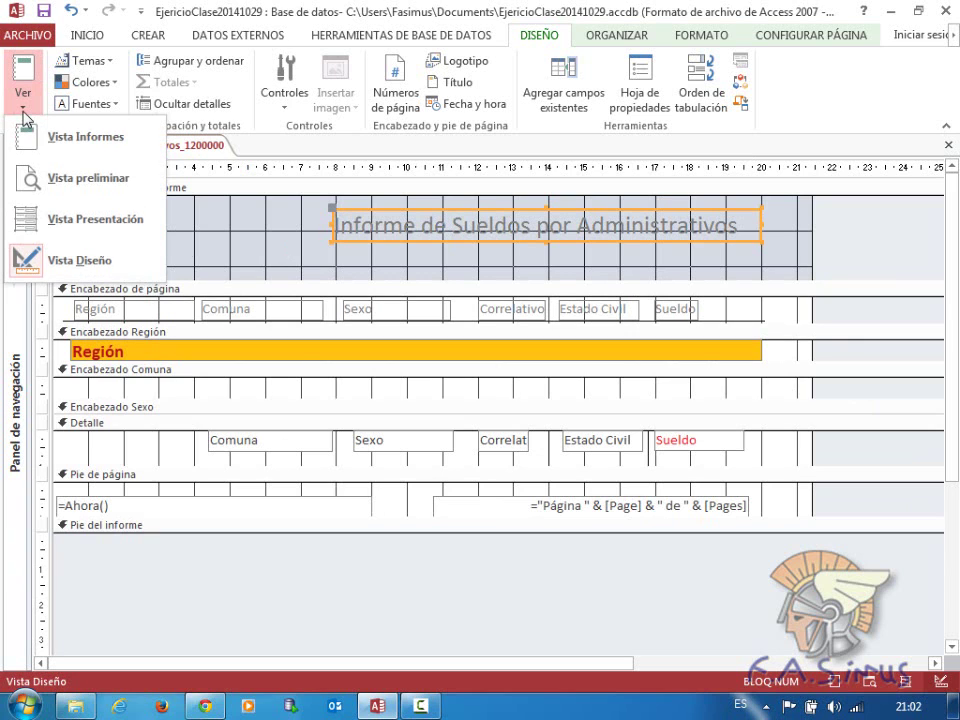
pyautogui.click(60, 188)
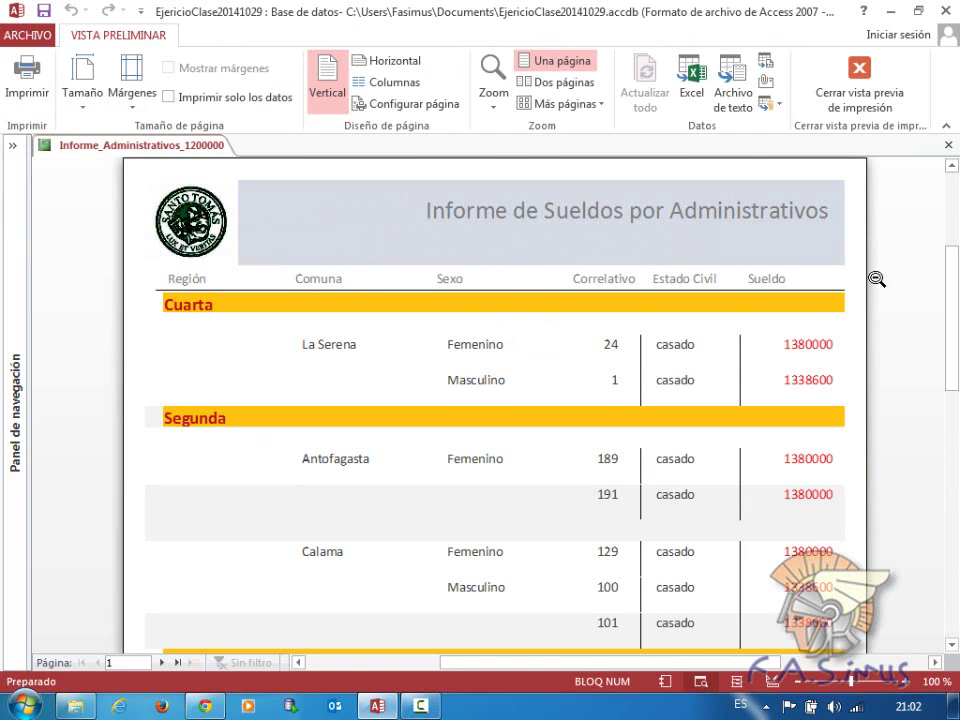
pyautogui.moveTo(945, 317); pyautogui.dragTo(952, 525)
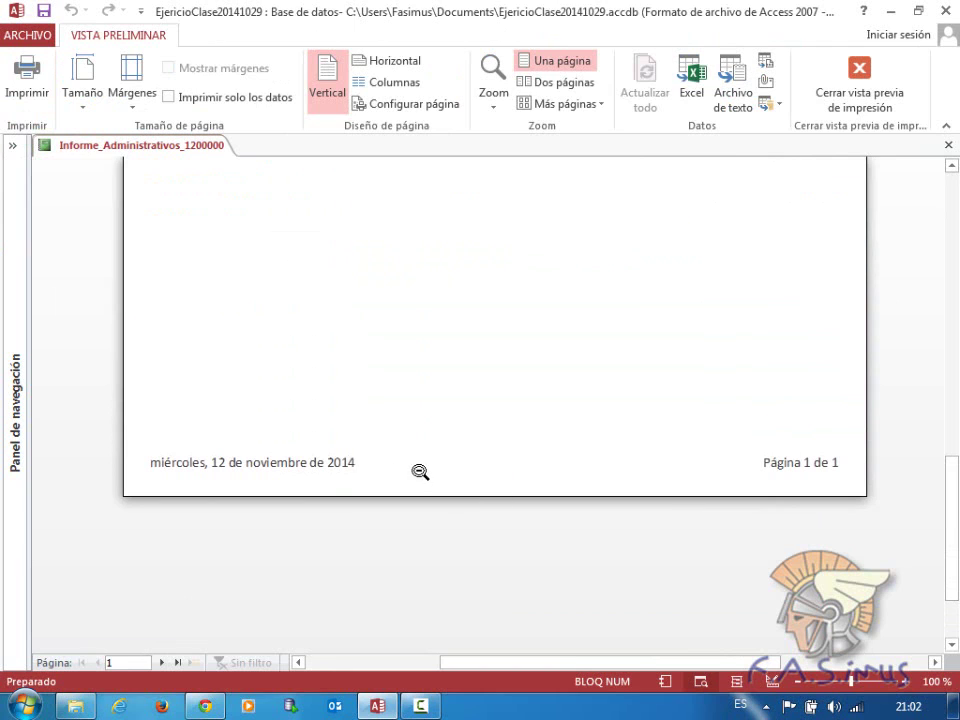
pyautogui.click(860, 72)
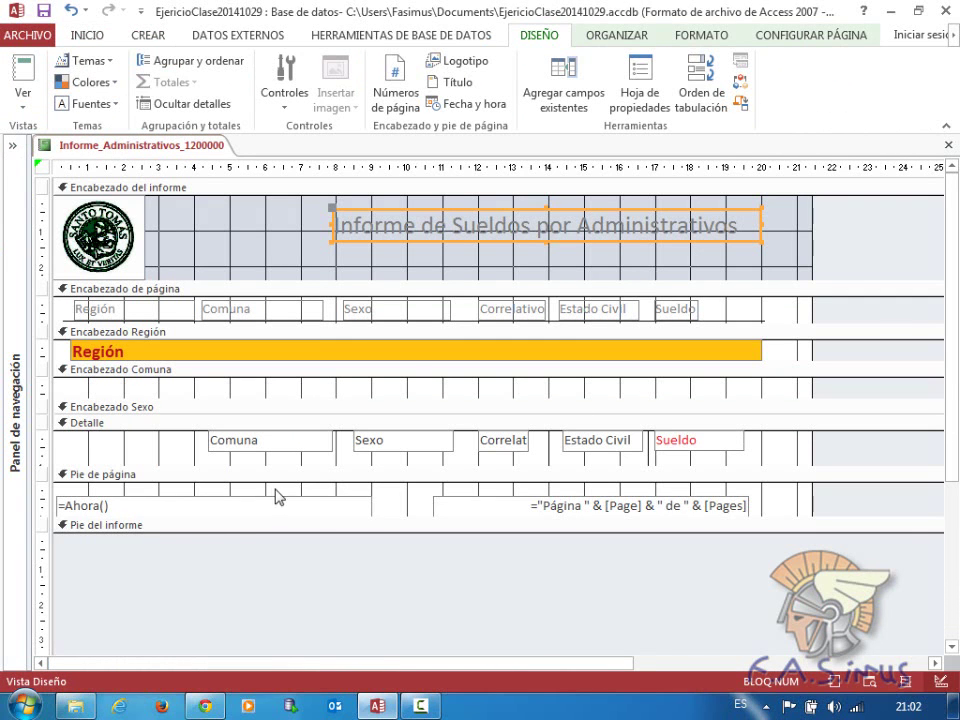
# - Narrow the page footer's date box to end near 5 cm and its page number box to start near 13 cm
pyautogui.click(363, 505)
pyautogui.moveTo(371, 505); pyautogui.dragTo(238, 503)
pyautogui.click(436, 510)
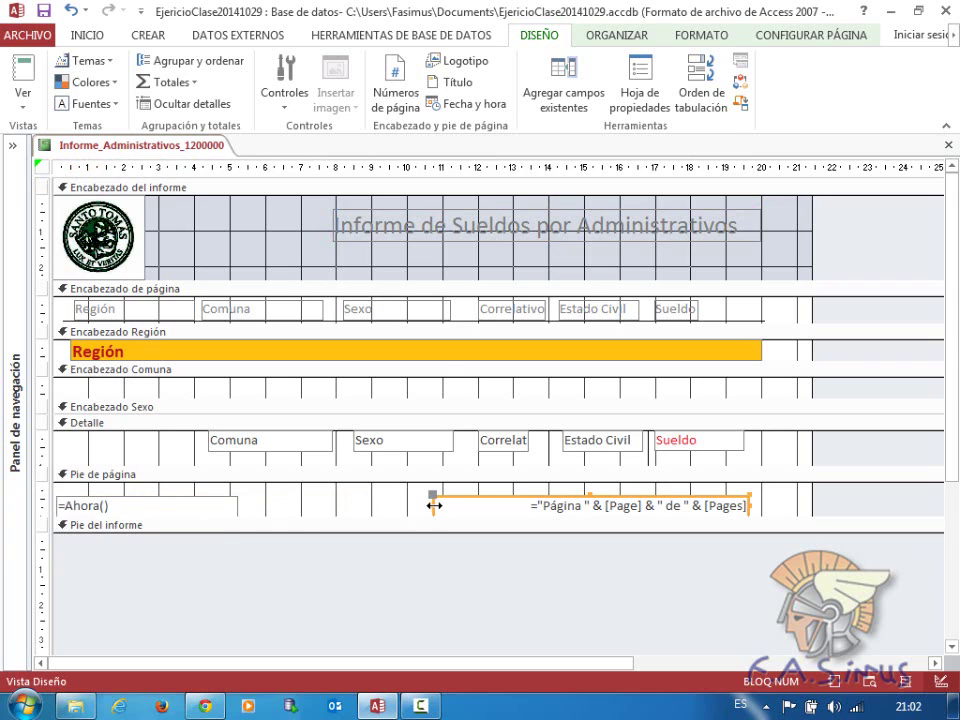
pyautogui.moveTo(432, 503); pyautogui.dragTo(504, 505)
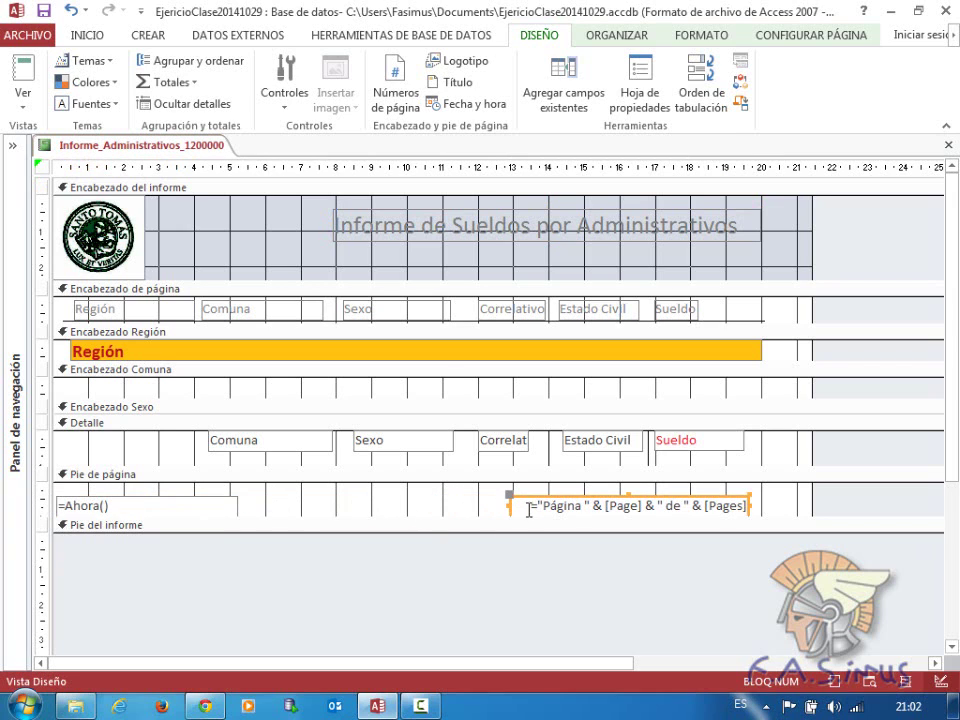
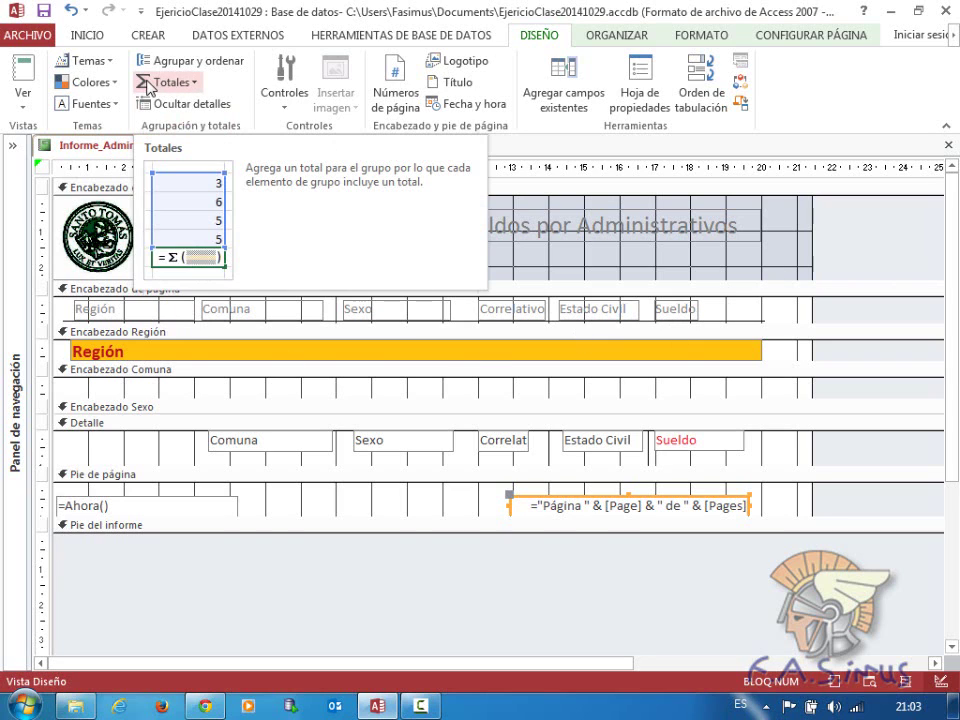
# - Add an "Incluir registros" total to the report footer and check it in the full-page preview
pyautogui.click(195, 84)
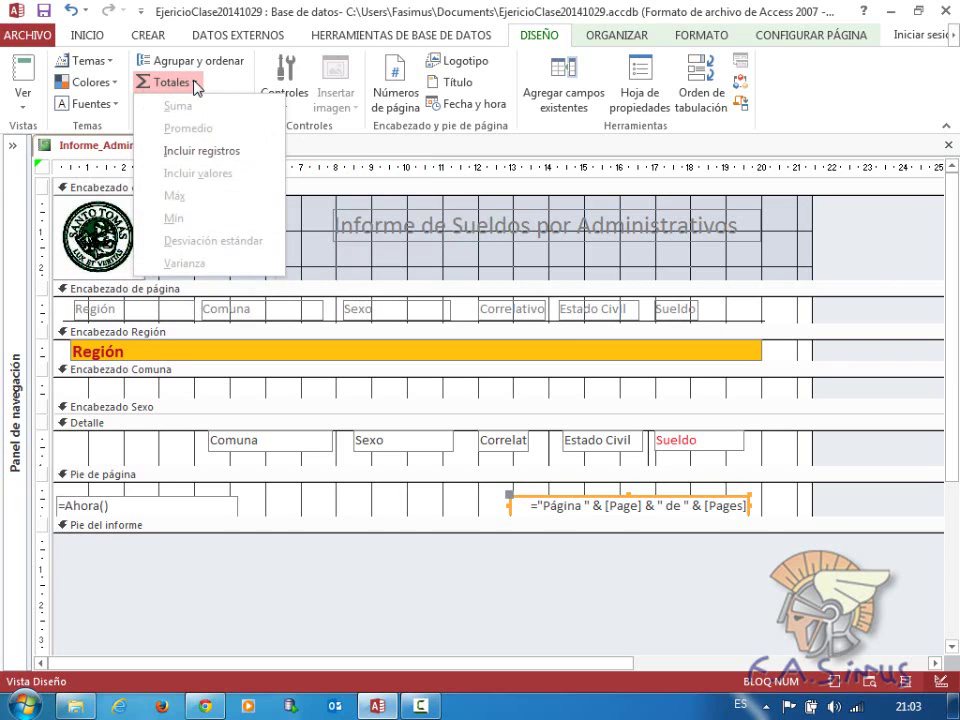
pyautogui.click(197, 152)
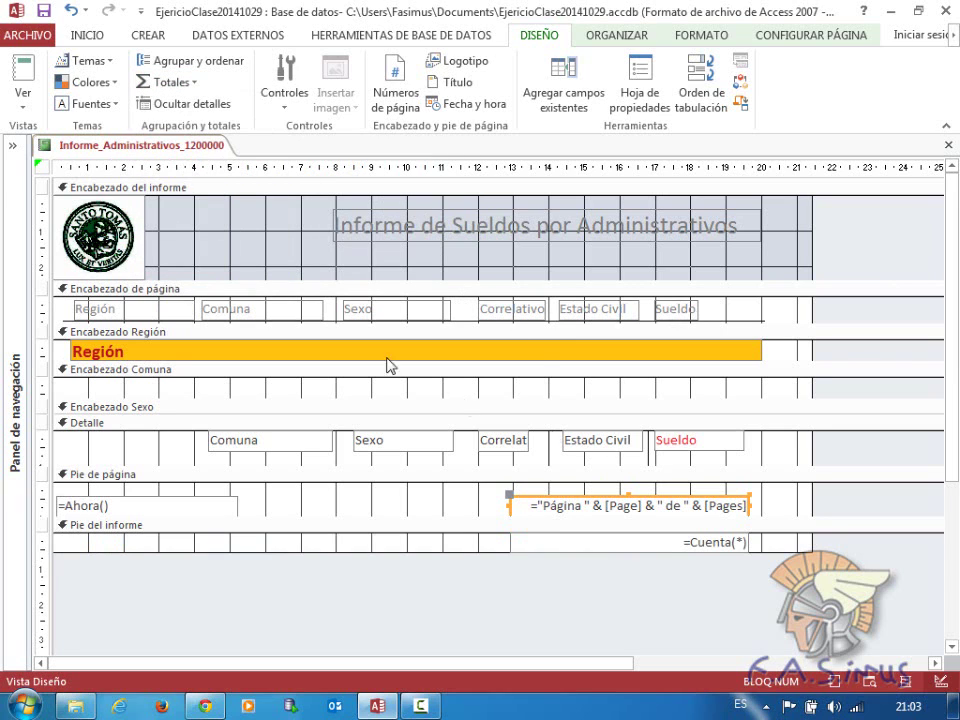
pyautogui.click(22, 104)
pyautogui.click(47, 185)
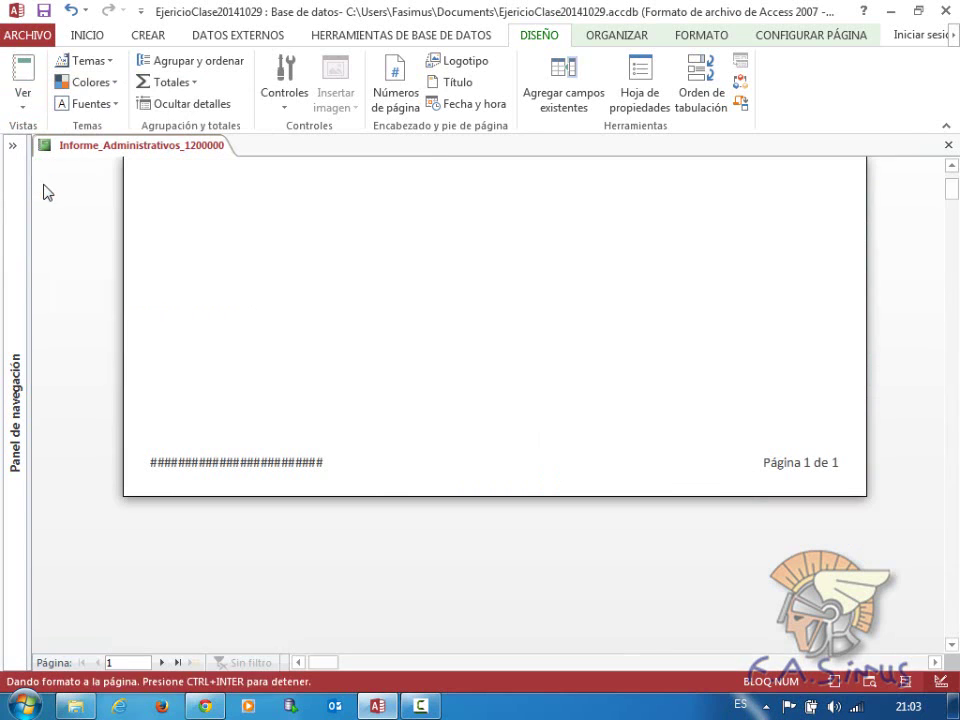
pyautogui.scroll(5, 593, 297)
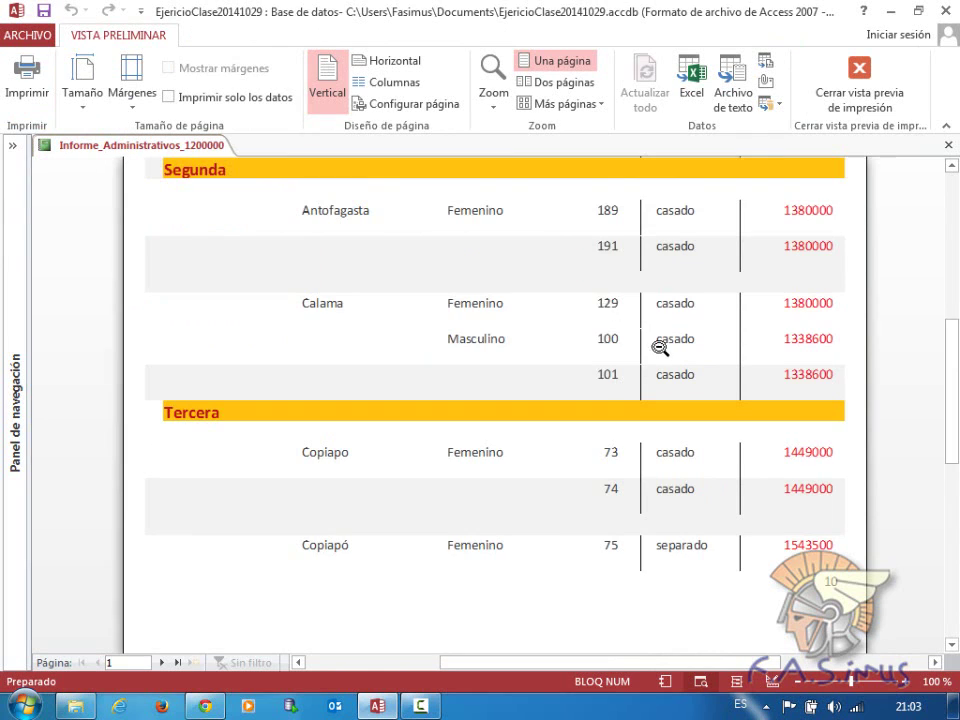
pyautogui.scroll(-4, 660, 315)
pyautogui.click(829, 333)
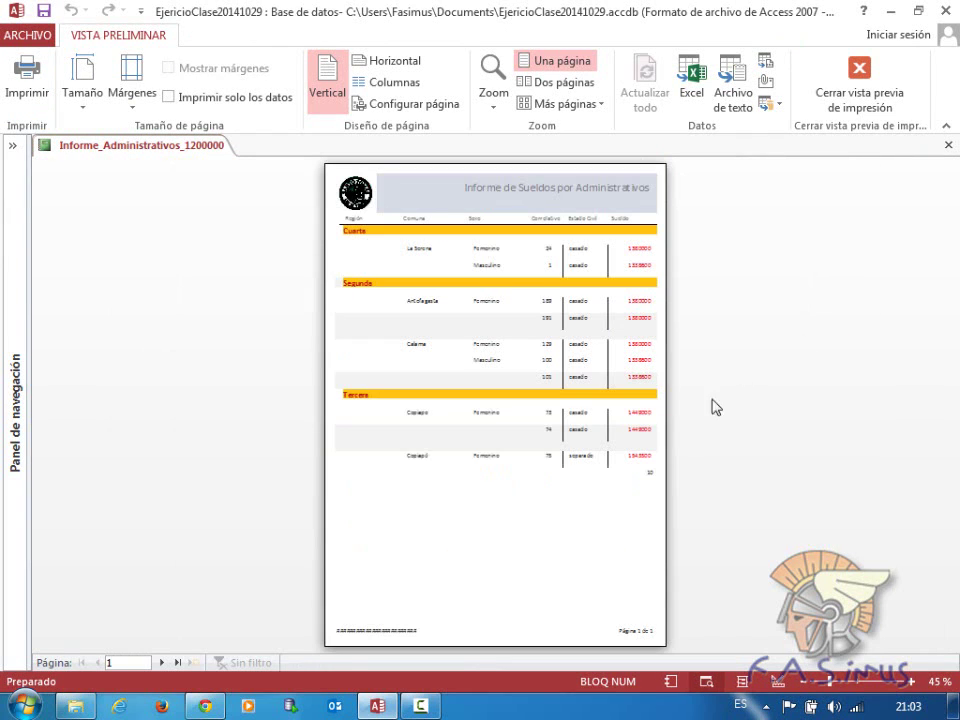
pyautogui.click(857, 68)
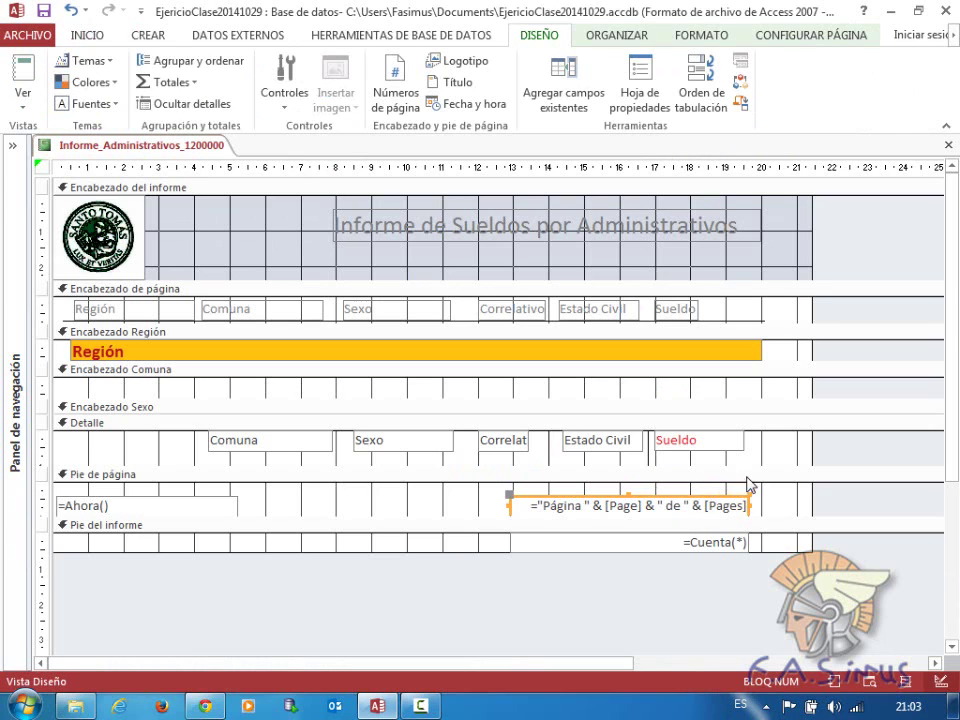
# - Narrow the record count box in the report footer to end near 19 cm and check its alignment in print preview
pyautogui.click(715, 545)
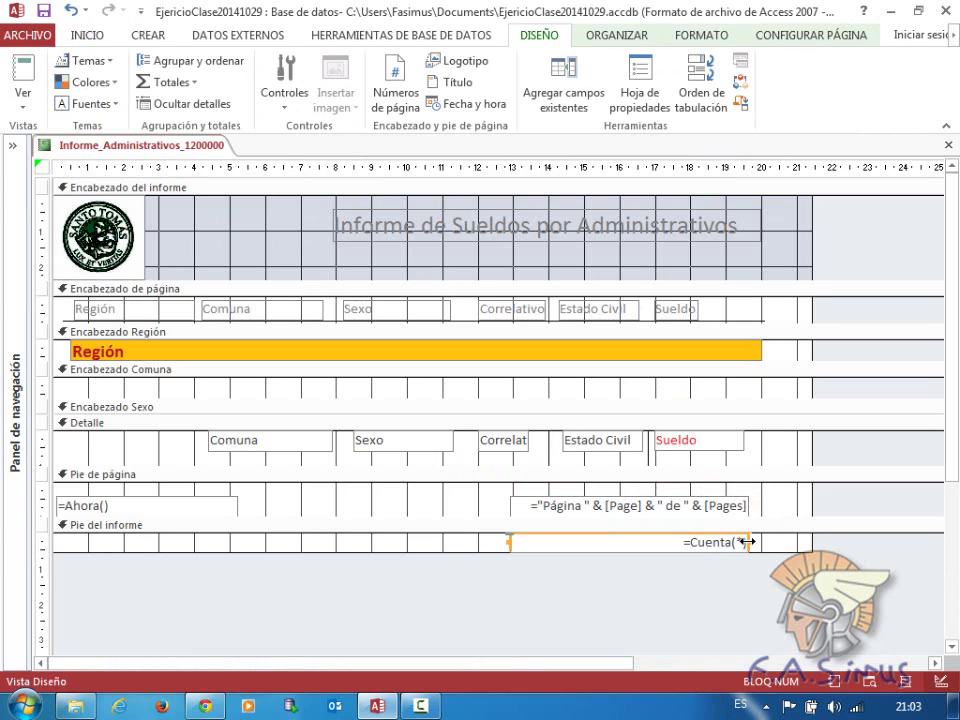
pyautogui.moveTo(747, 542); pyautogui.dragTo(726, 542)
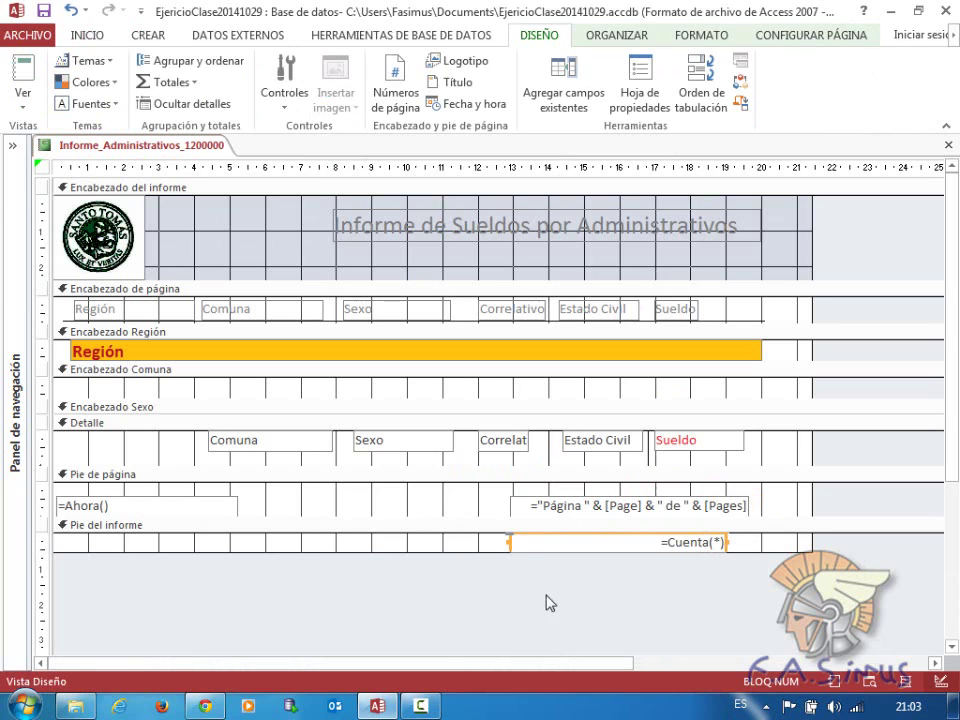
pyautogui.click(24, 113)
pyautogui.click(24, 152)
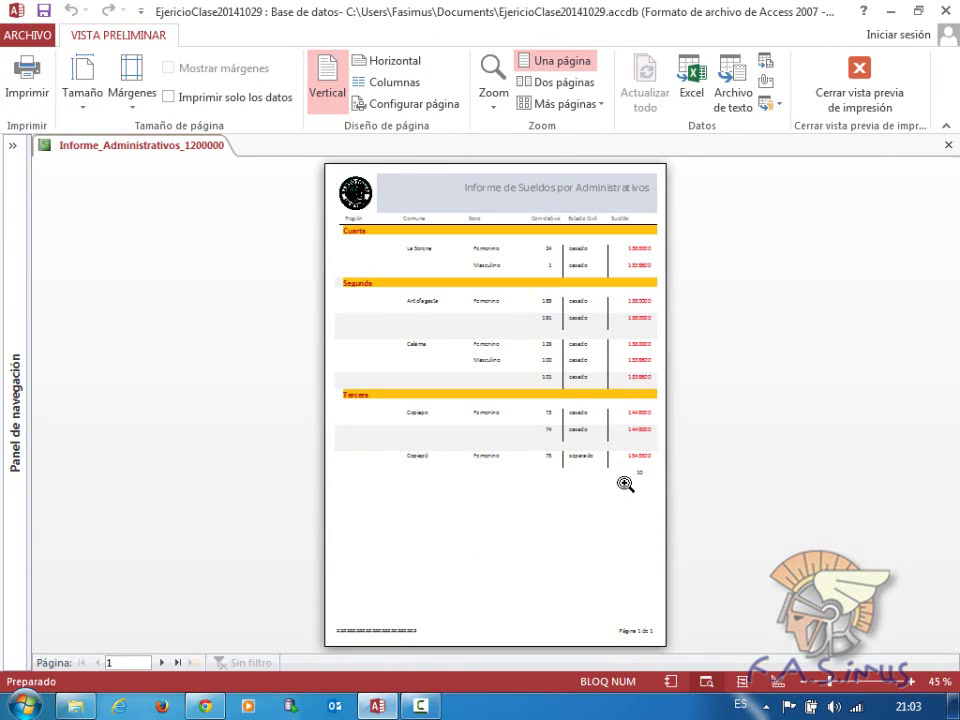
pyautogui.click(639, 474)
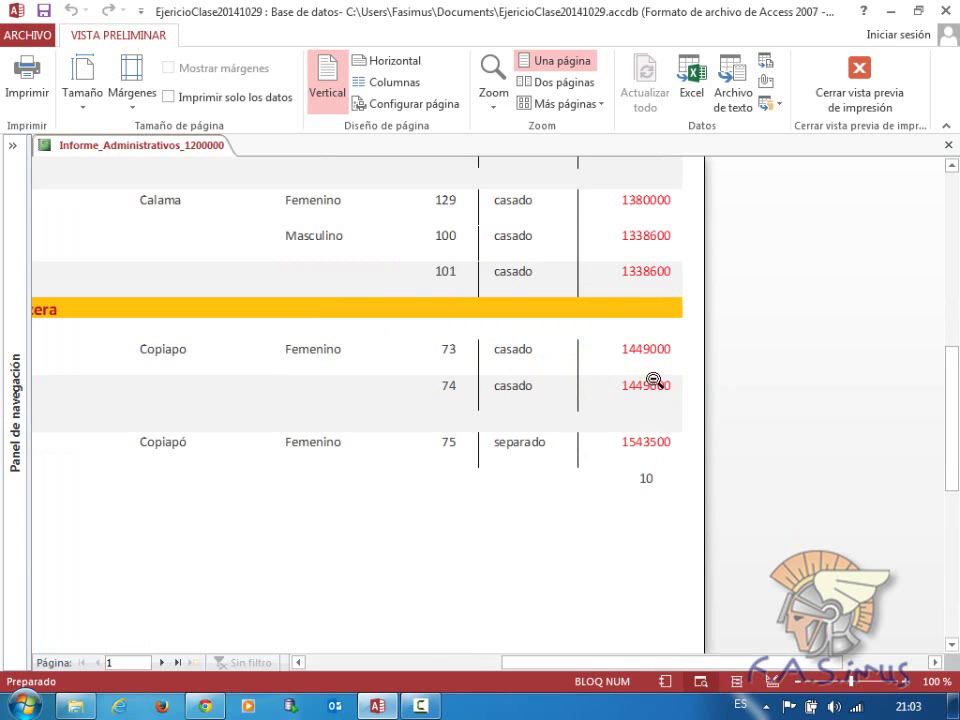
pyautogui.click(859, 90)
# - Examine the record count's expression, its available options and the total types offered for it
pyautogui.click(693, 543)
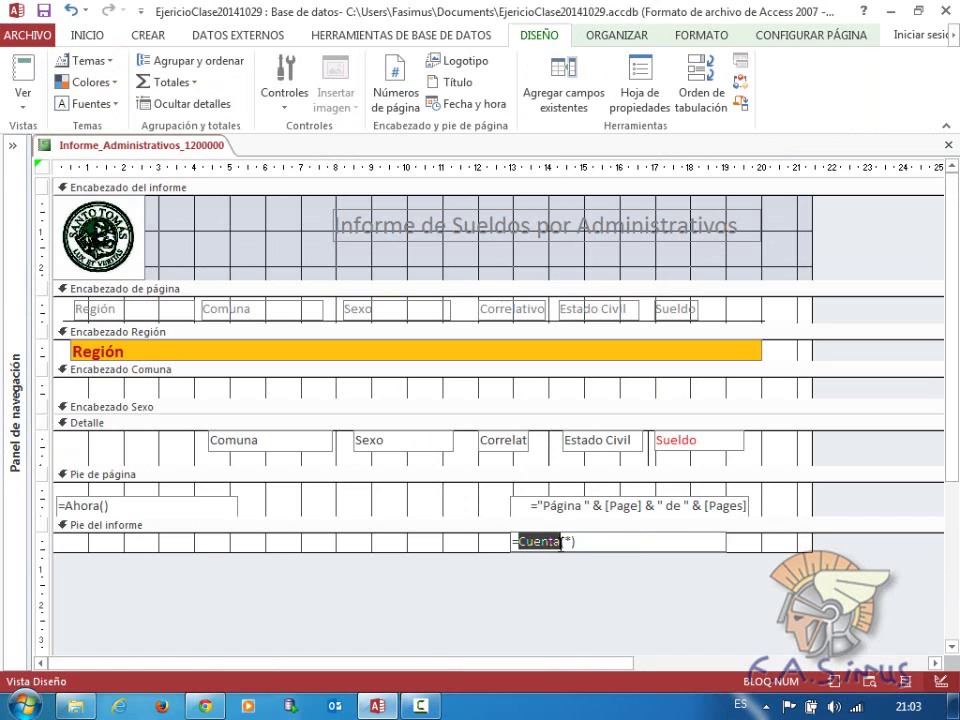
pyautogui.press('Escape')
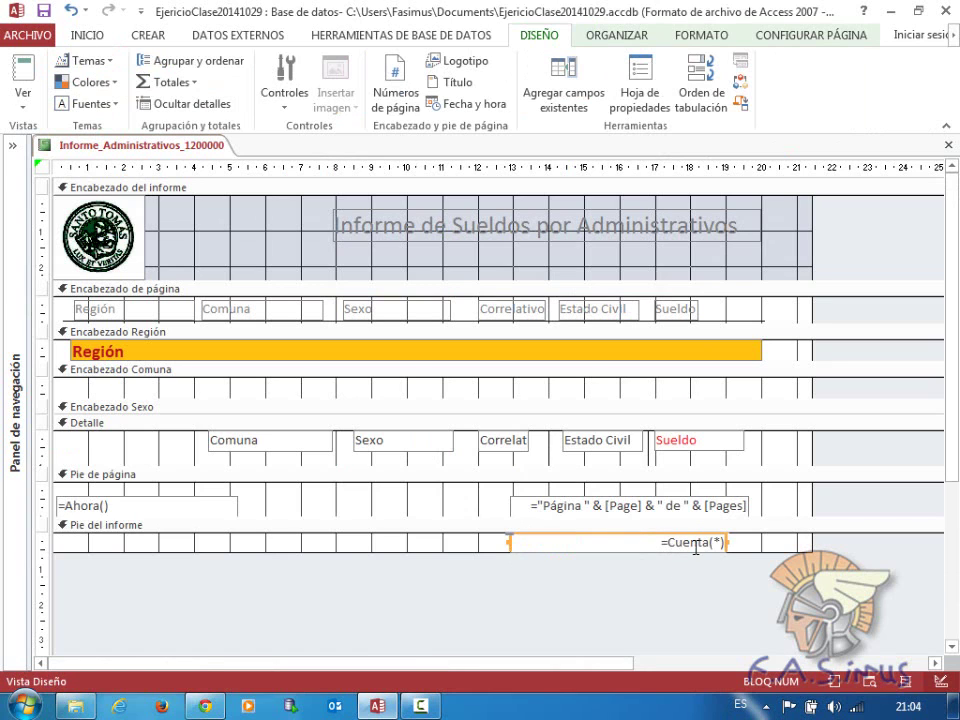
pyautogui.rightClick(688, 543)
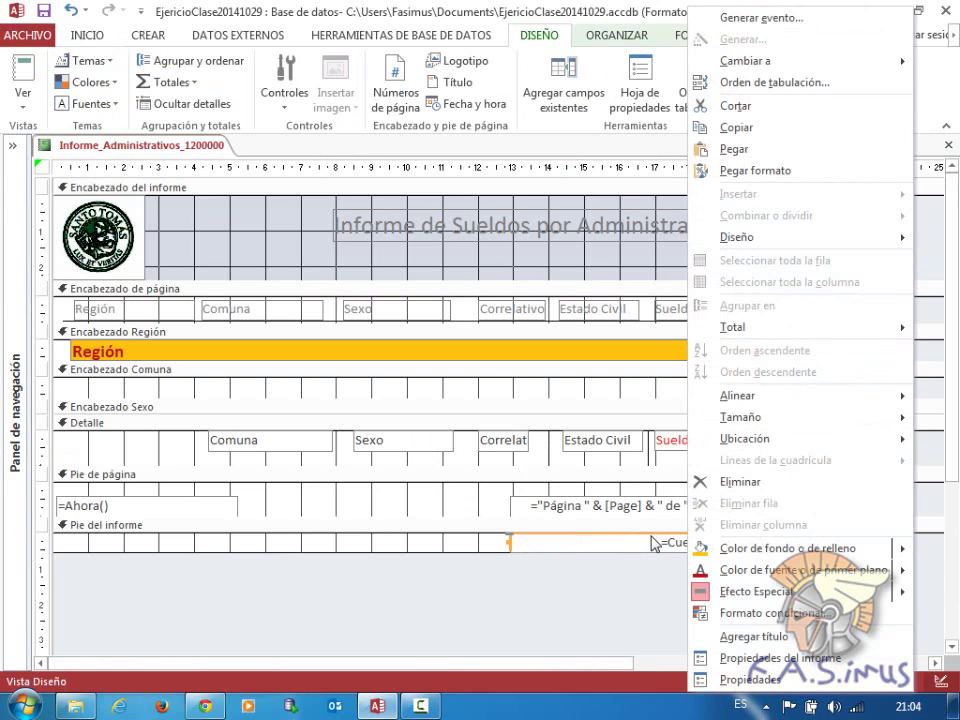
pyautogui.click(445, 552)
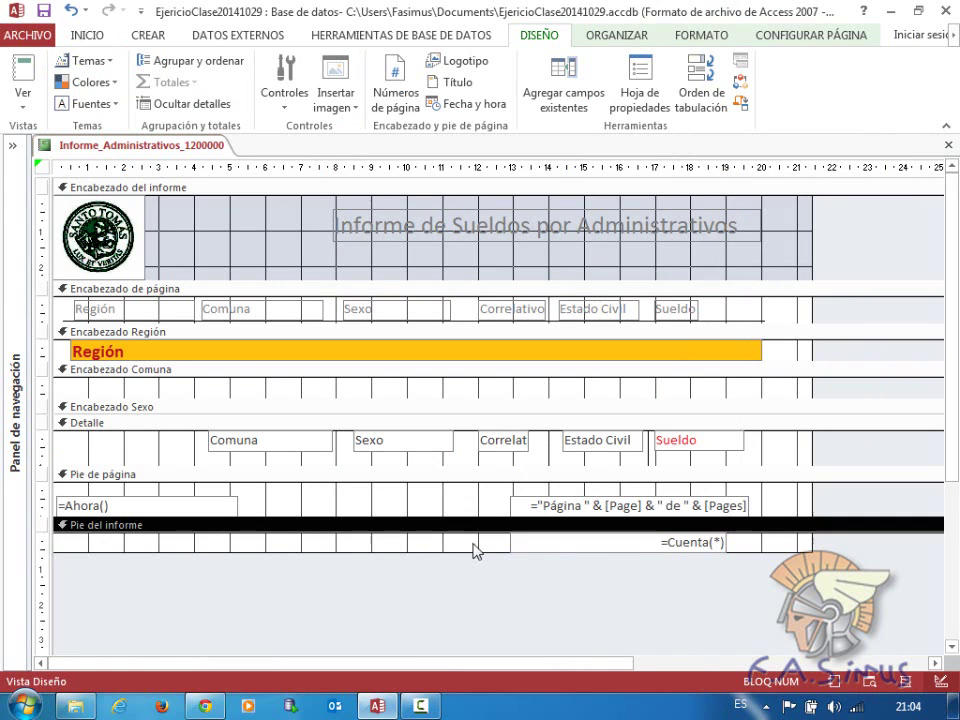
pyautogui.click(600, 545)
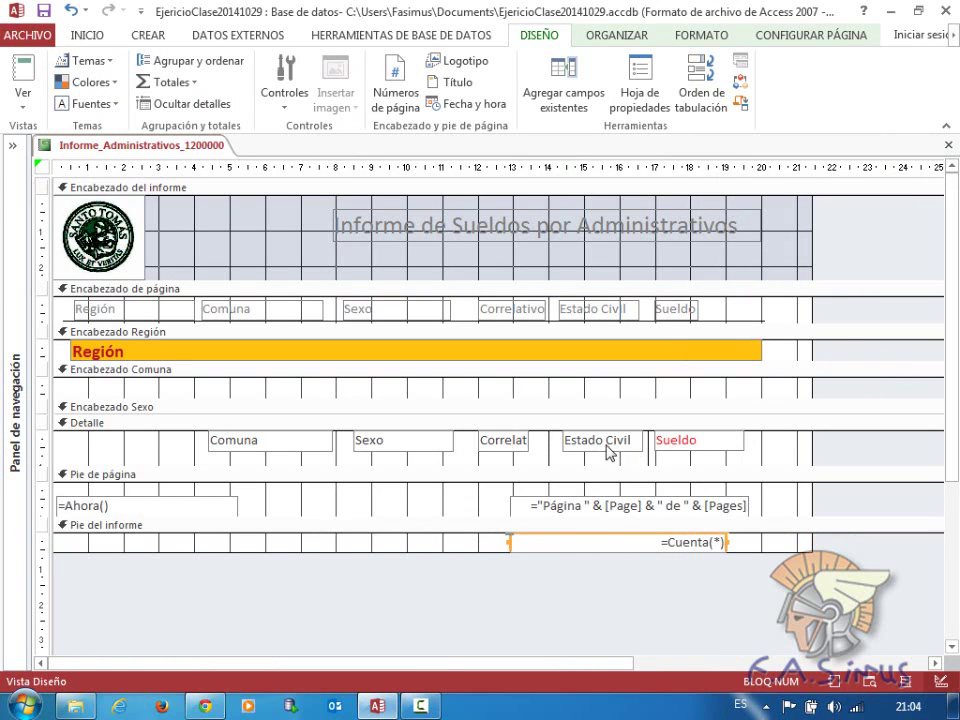
pyautogui.click(199, 86)
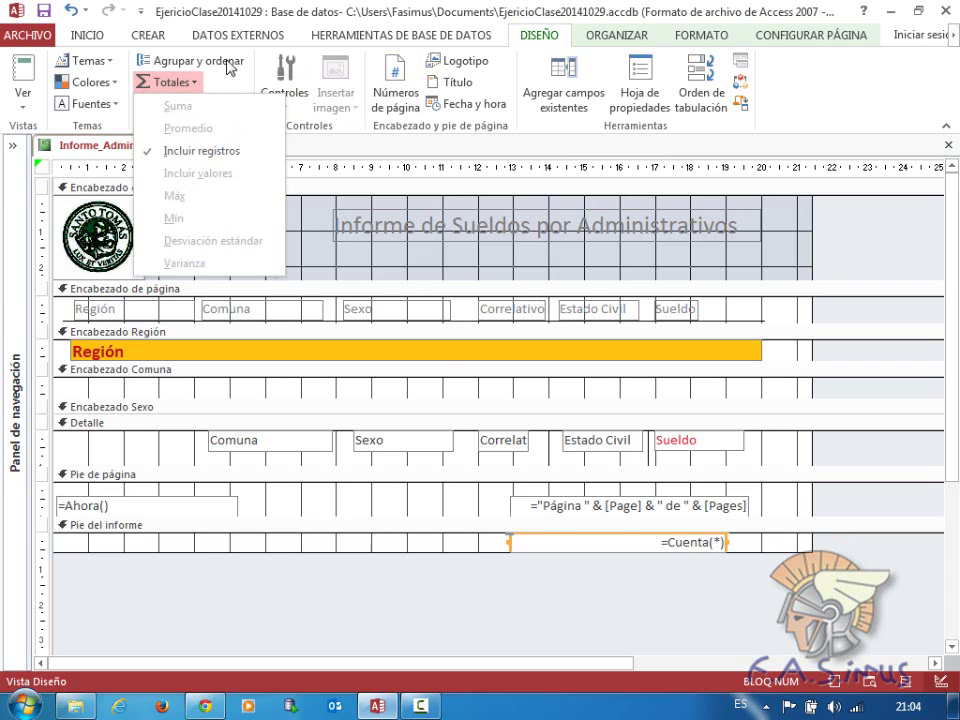
pyautogui.click(227, 22)
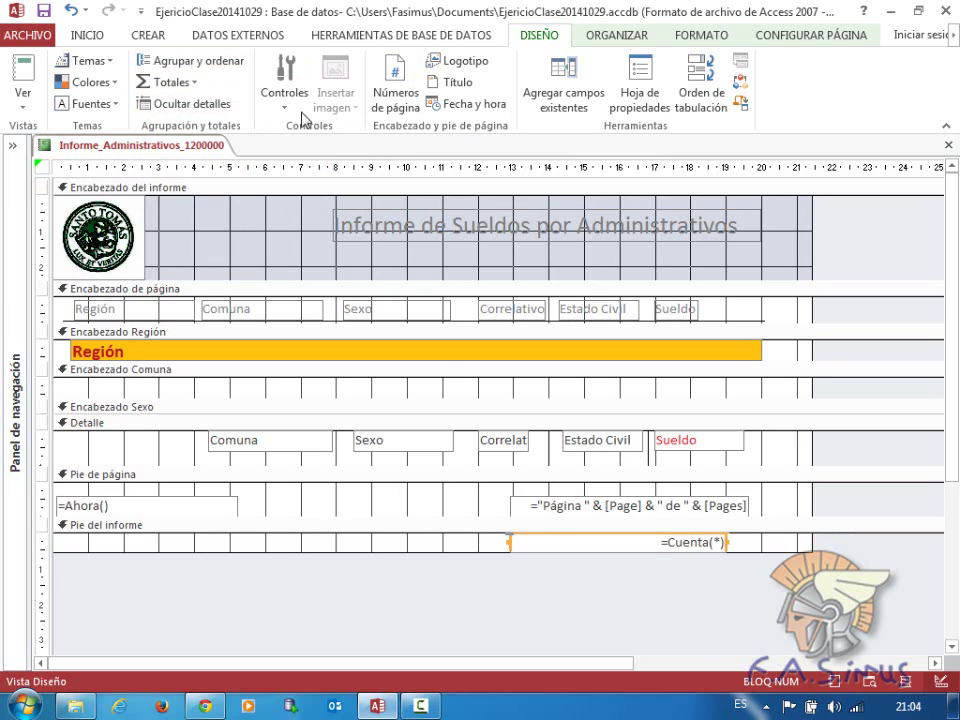
pyautogui.rightClick(510, 541)
# - Delete the record count box from the report footer
pyautogui.click(675, 544)
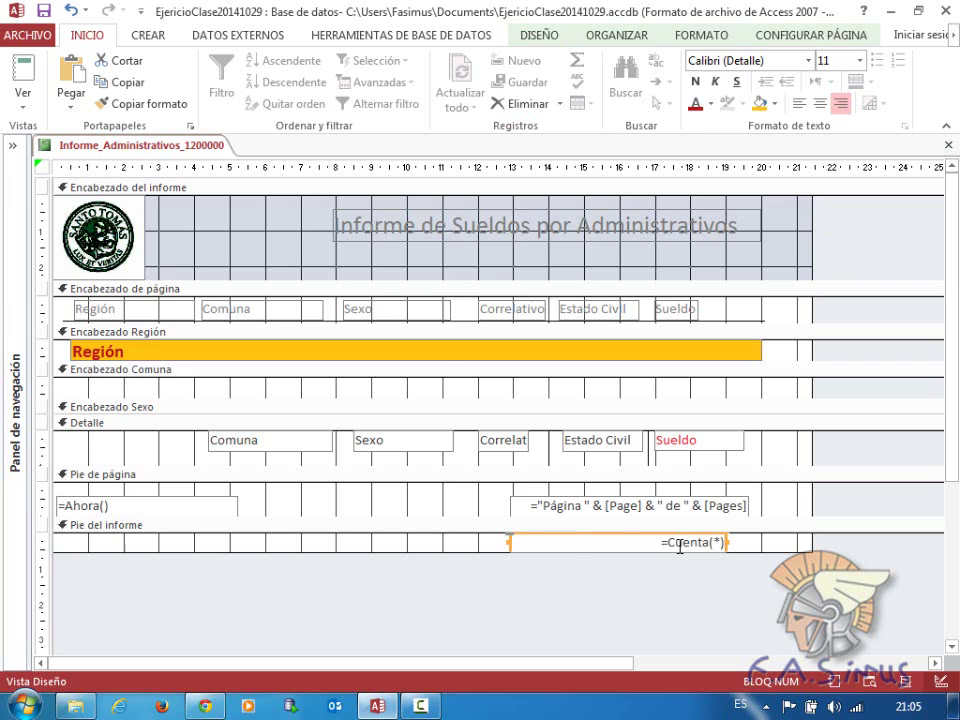
pyautogui.click(688, 442)
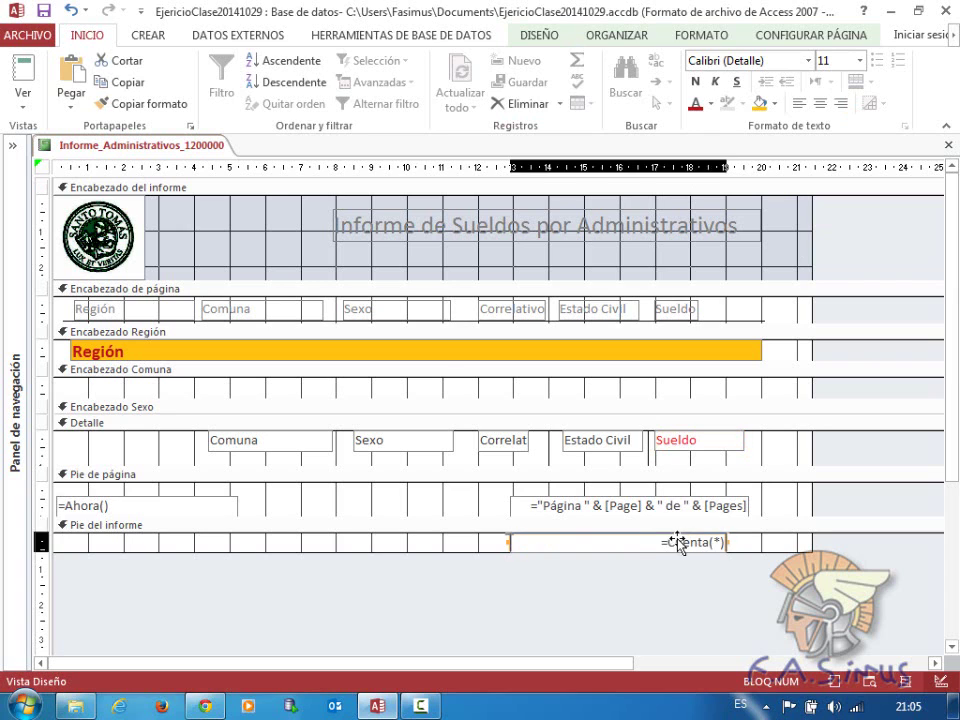
pyautogui.click(620, 547)
pyautogui.press('Delete')
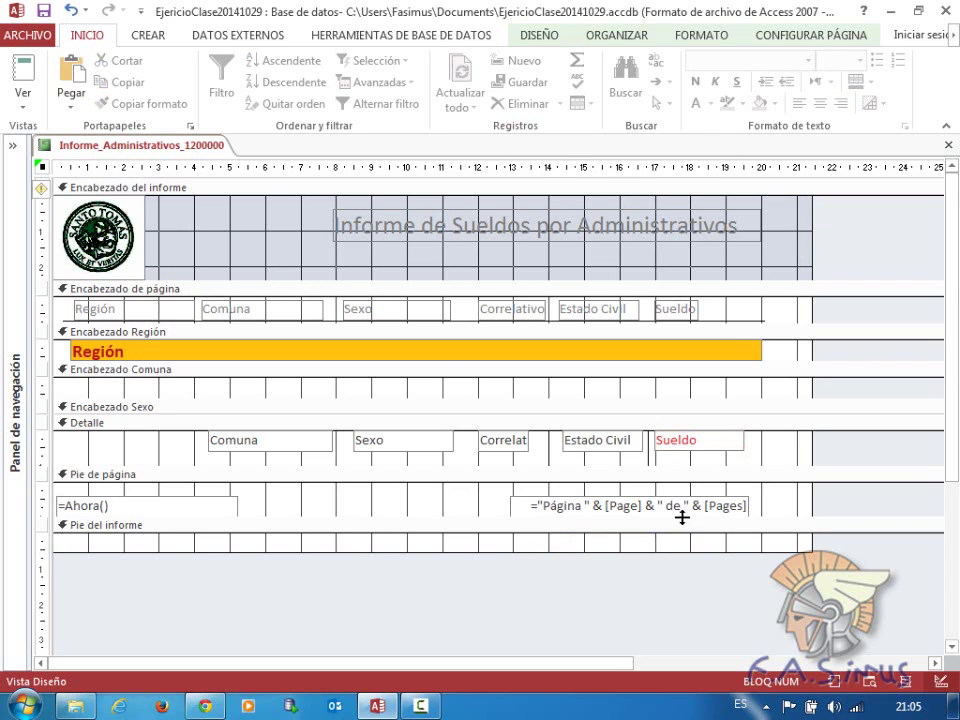
# - Add a Suma total of the Sueldo field to the Sexo, Comuna, Región and report footers
pyautogui.click(670, 455)
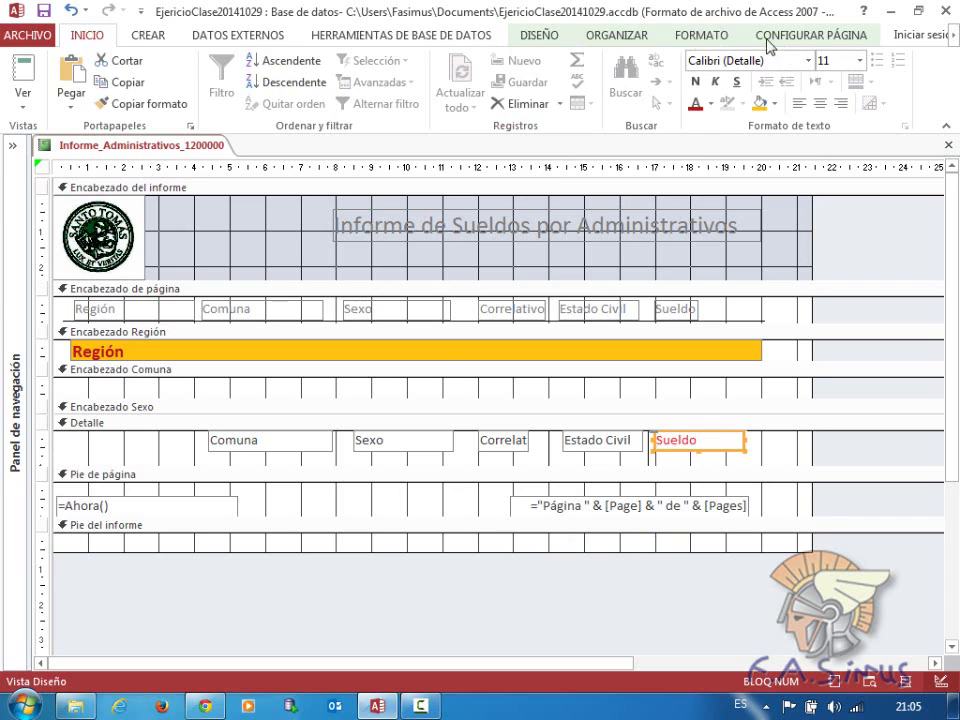
pyautogui.click(536, 38)
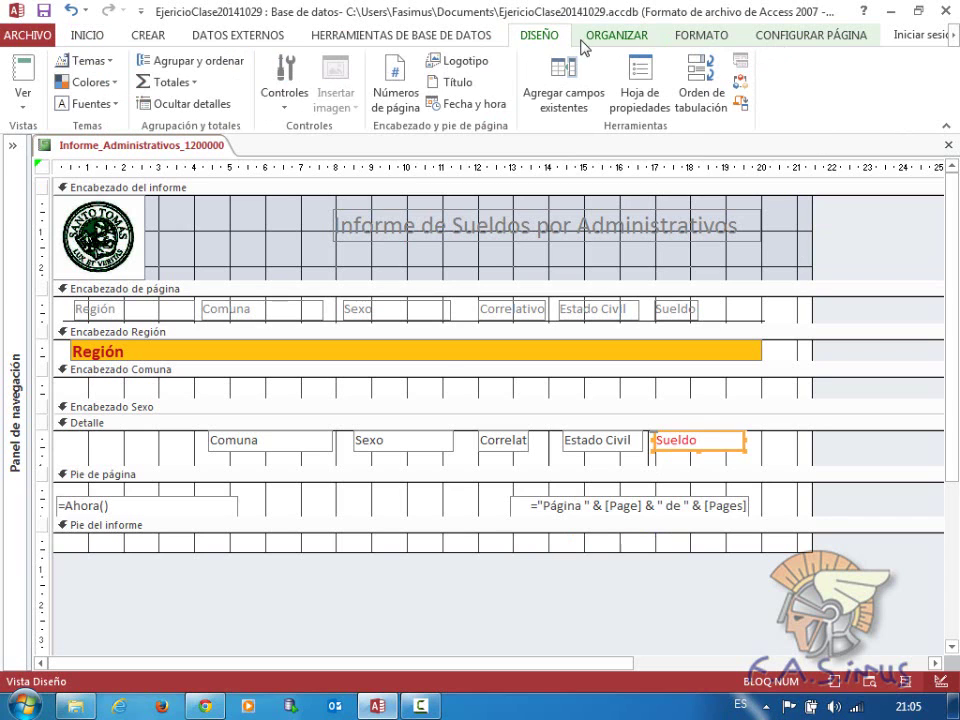
pyautogui.click(193, 84)
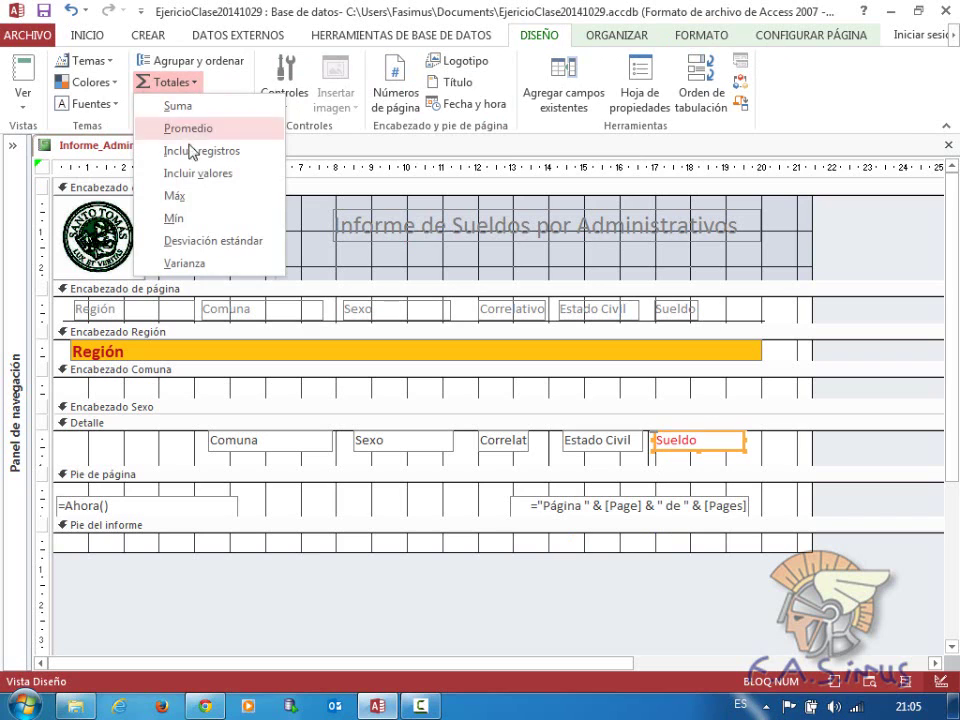
pyautogui.click(760, 447)
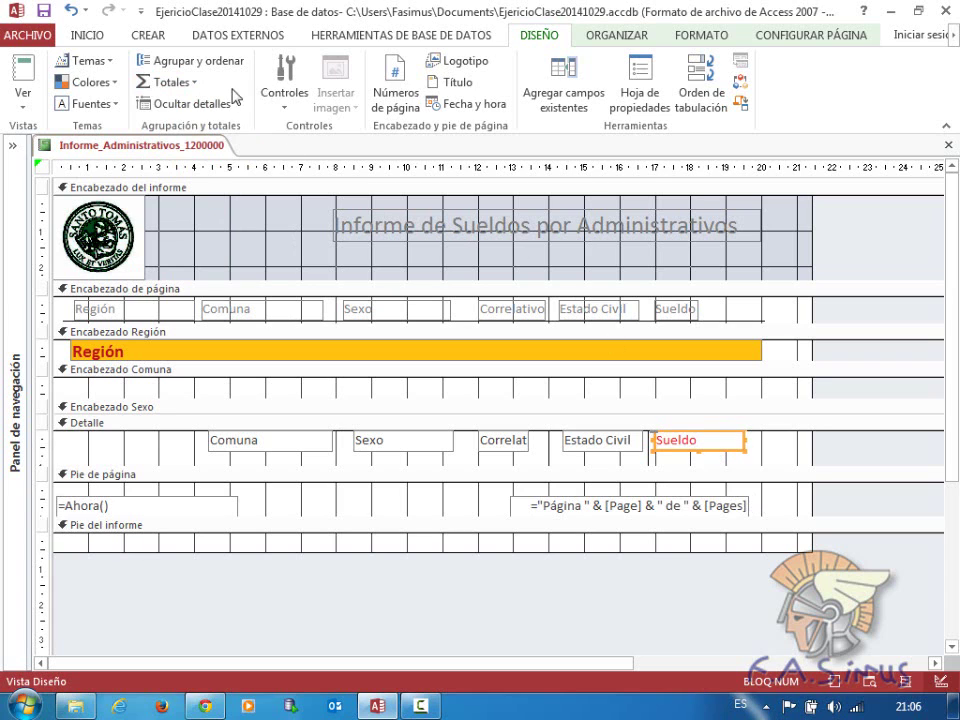
pyautogui.click(199, 84)
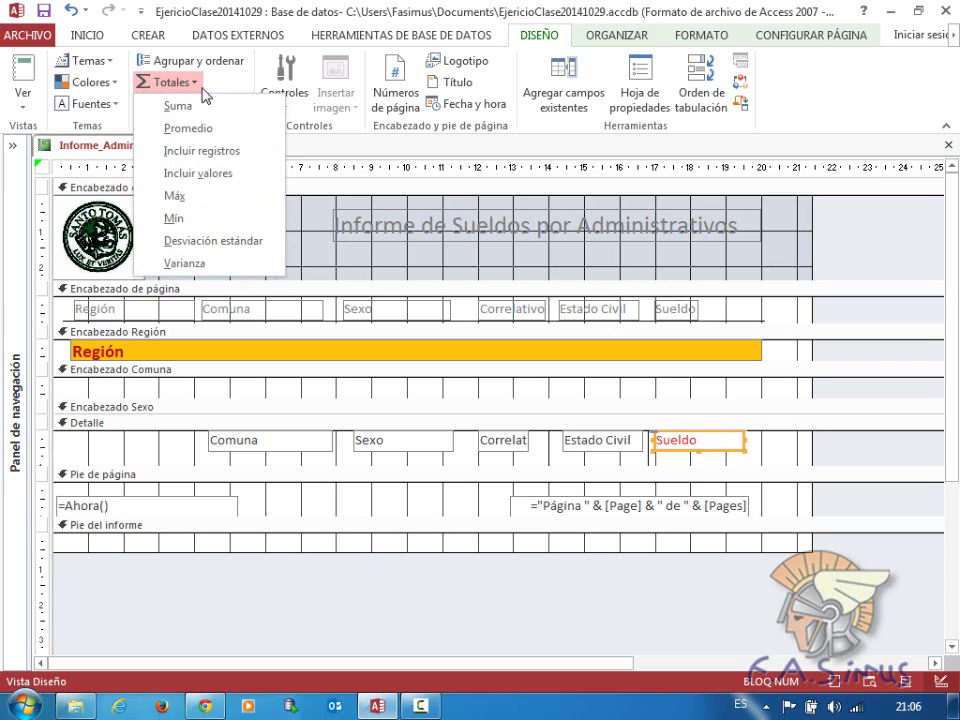
pyautogui.click(190, 108)
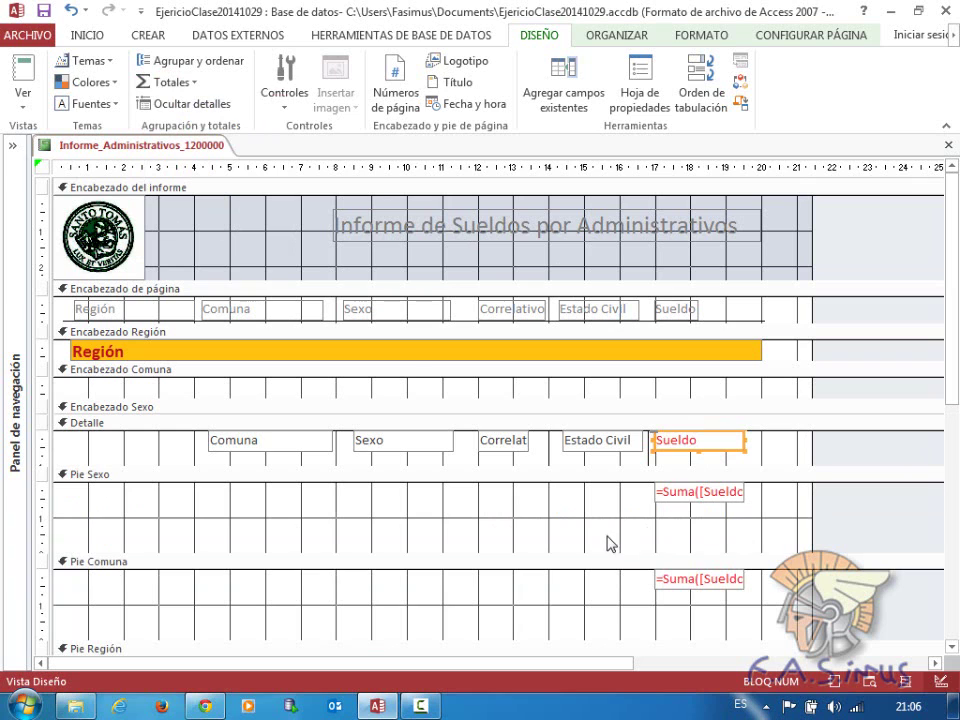
pyautogui.scroll(-1, 523, 540)
pyautogui.scroll(-1, 515, 530)
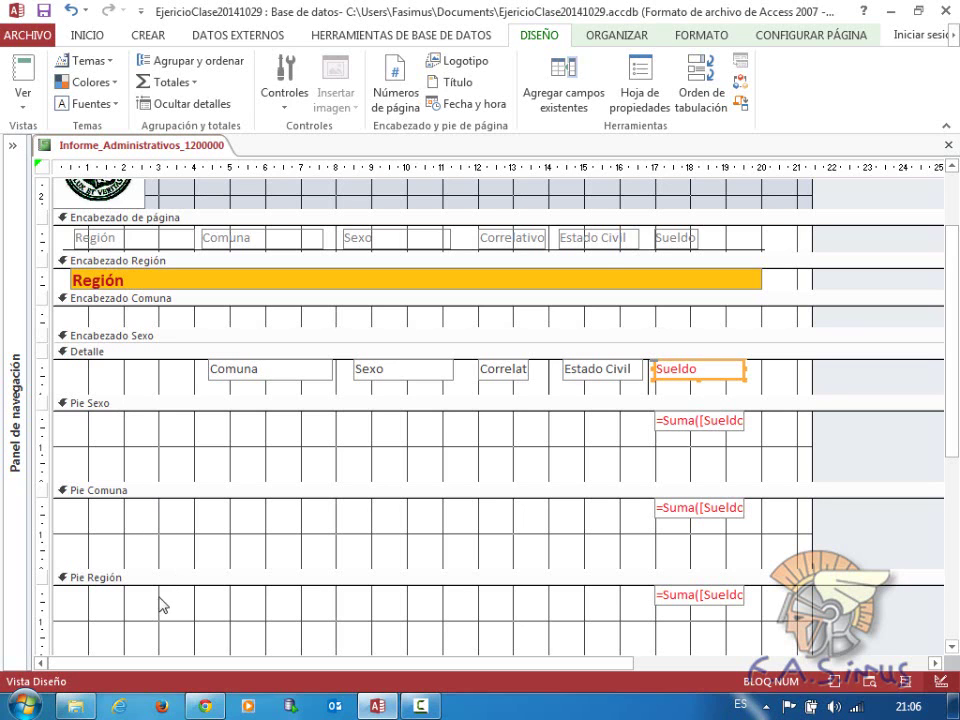
# - Check the salary sums for each group in print preview, then return to the report's design
pyautogui.click(22, 100)
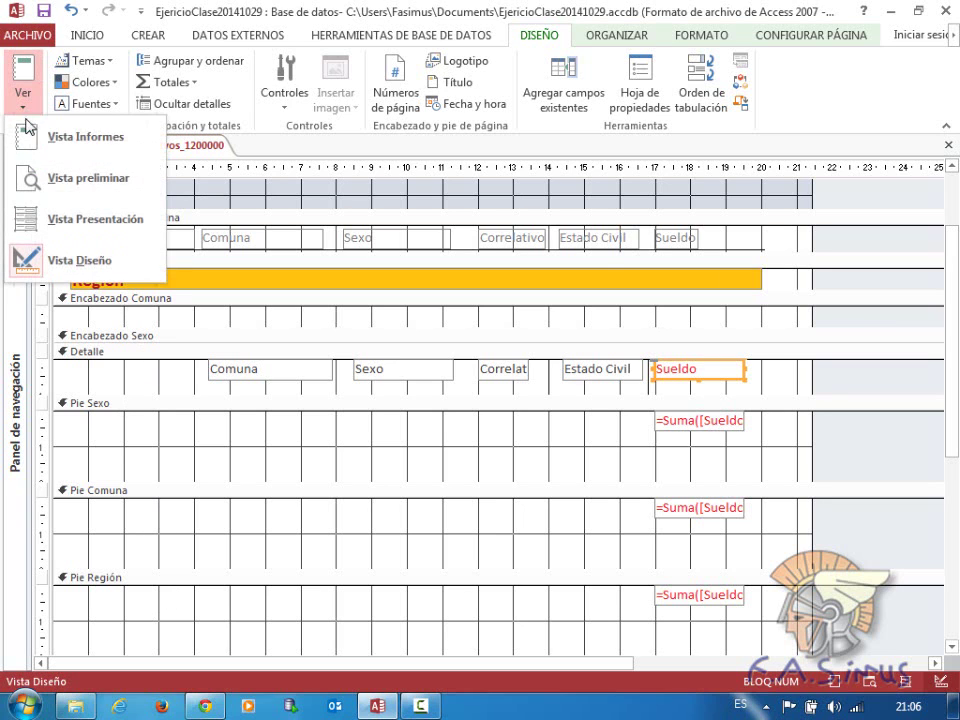
pyautogui.click(60, 177)
pyautogui.scroll(5, 613, 390)
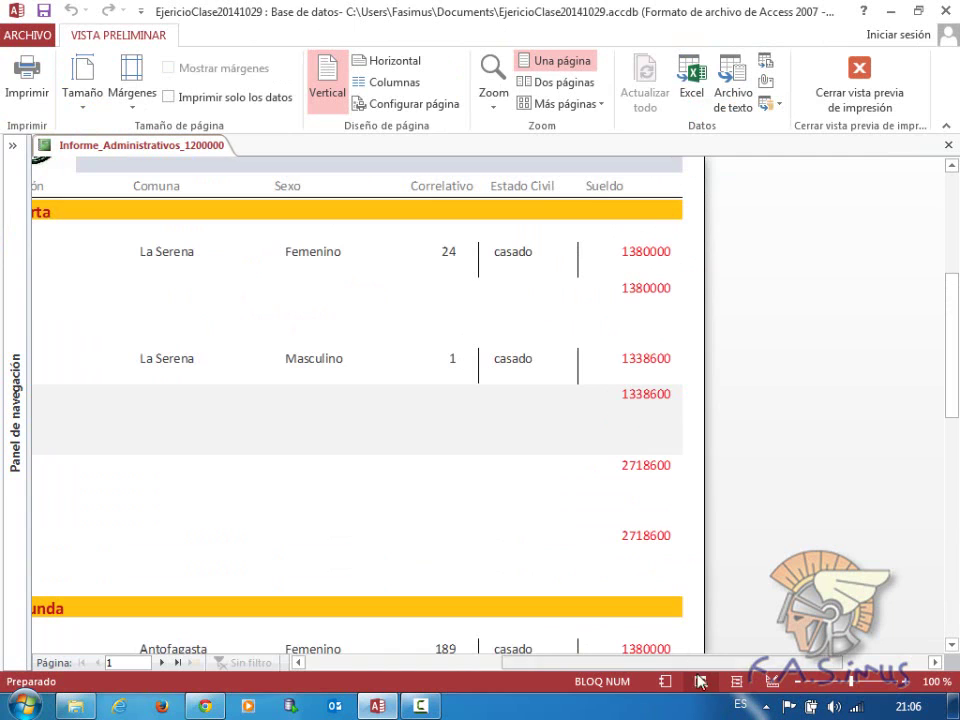
pyautogui.moveTo(683, 663); pyautogui.dragTo(623, 663)
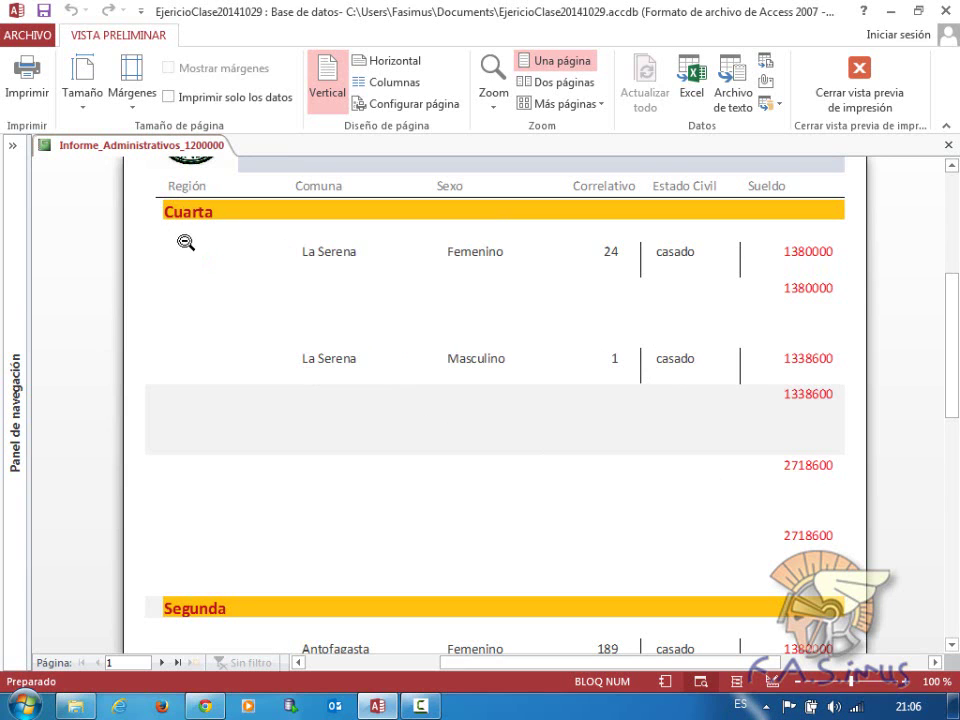
pyautogui.click(857, 90)
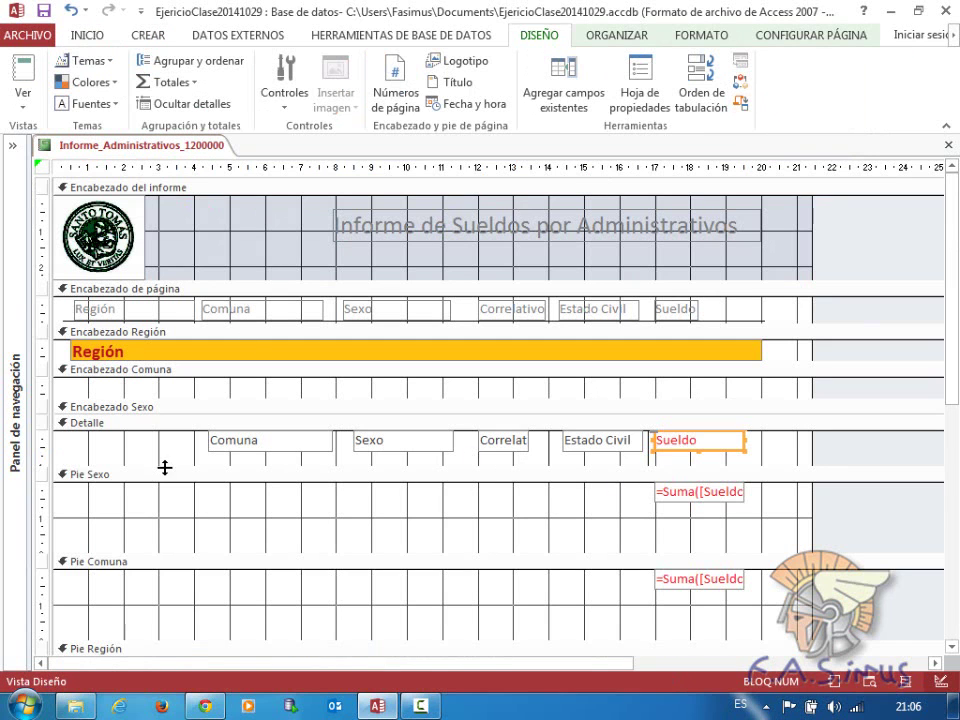
# - Delete the salary sums from the Sexo and Comuna footers and collapse both sections to zero height
pyautogui.click(697, 500)
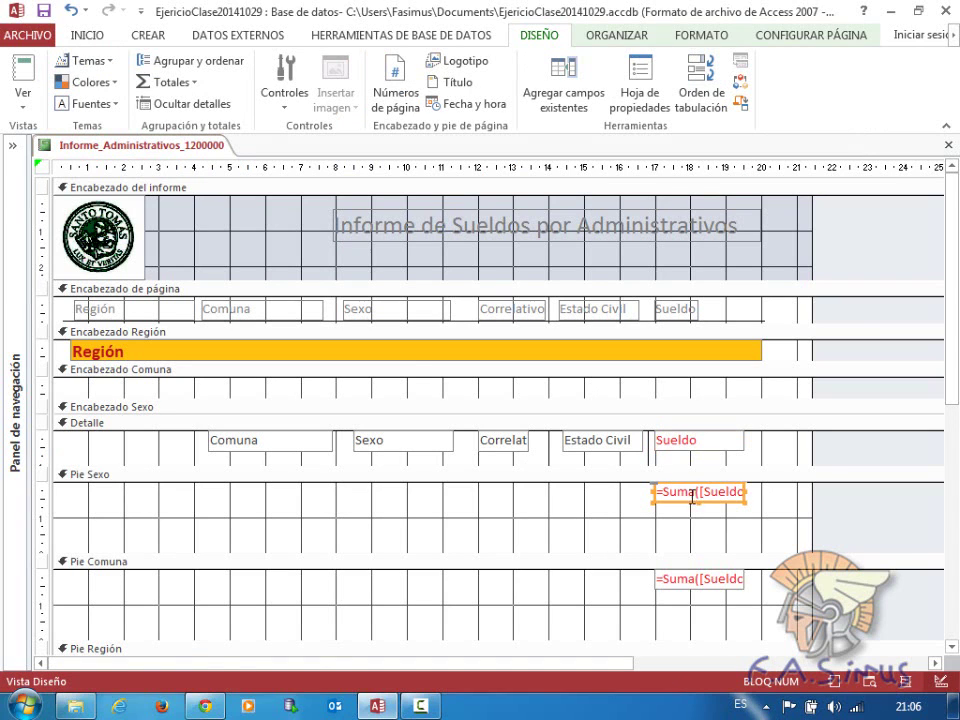
pyautogui.click(685, 500)
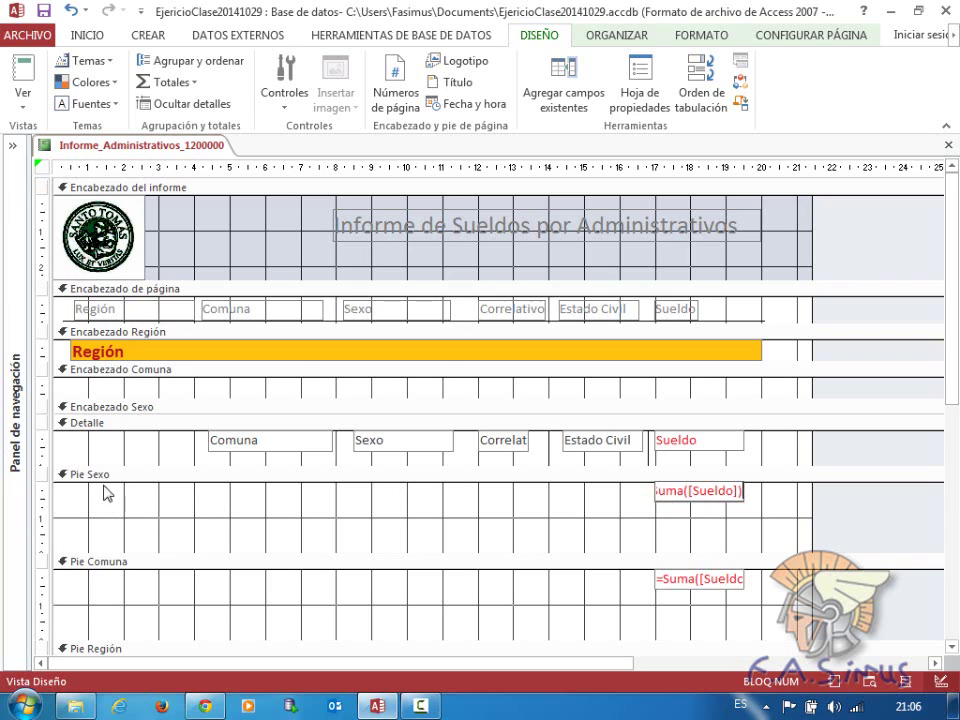
pyautogui.click(669, 500)
pyautogui.press('Delete')
pyautogui.moveTo(154, 555); pyautogui.dragTo(154, 478)
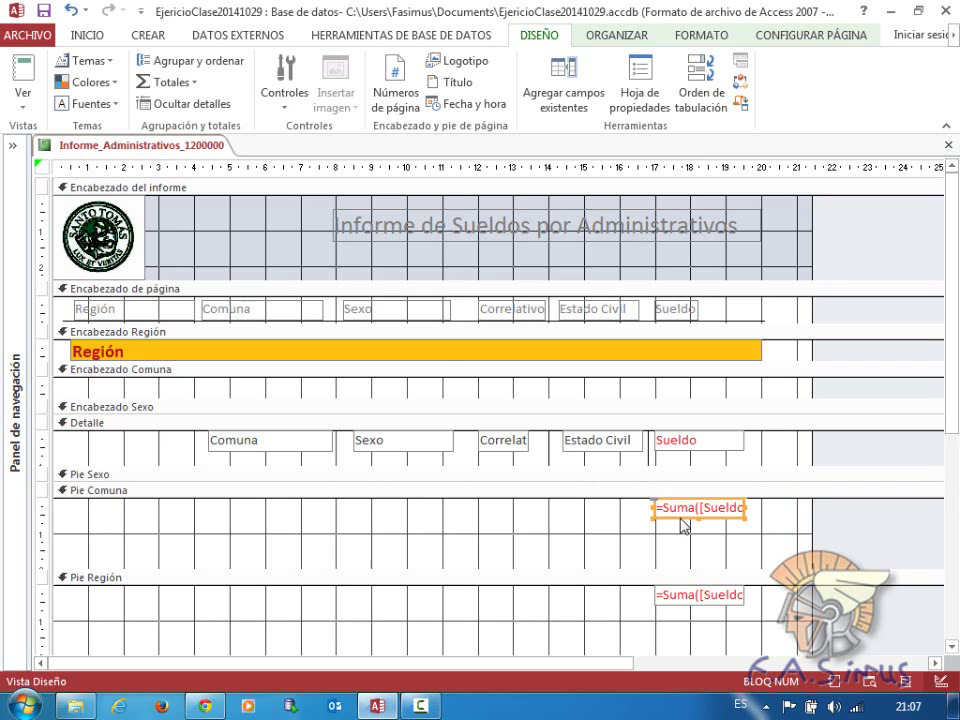
pyautogui.press('Delete')
pyautogui.moveTo(421, 567); pyautogui.dragTo(422, 491)
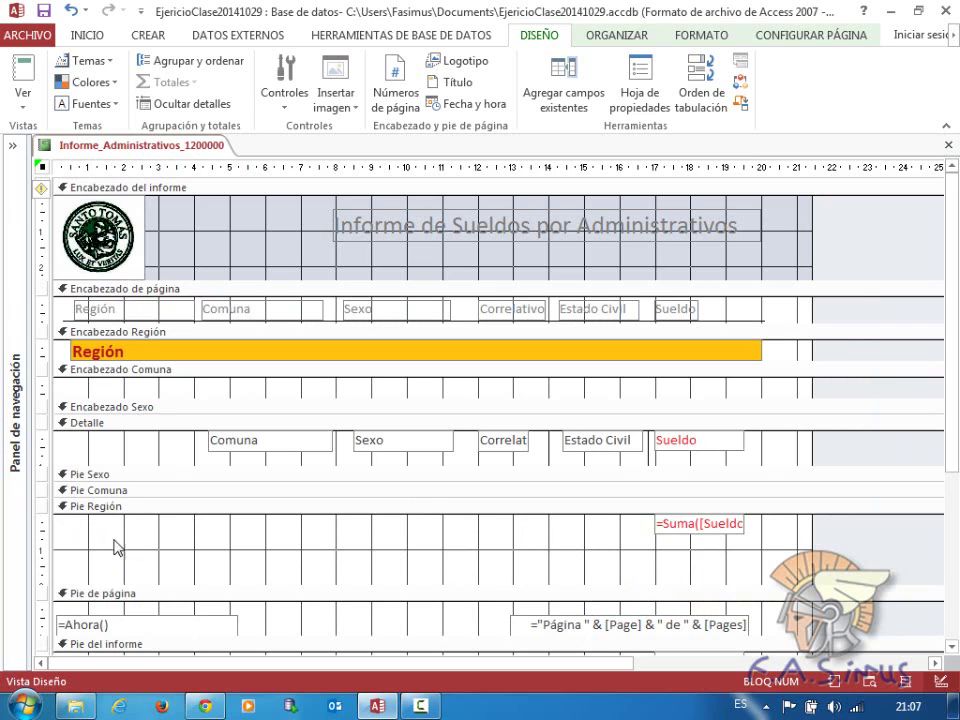
# - Add a label reading "Total de sueldos por Región" to the Región footer, before the salary sum
pyautogui.click(287, 531)
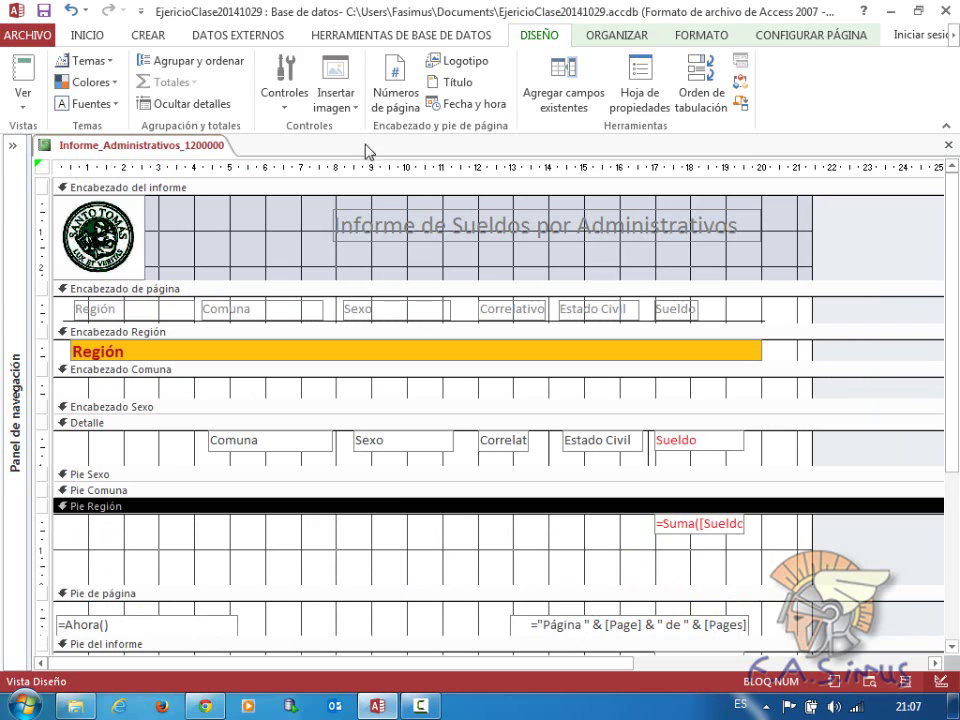
pyautogui.click(287, 101)
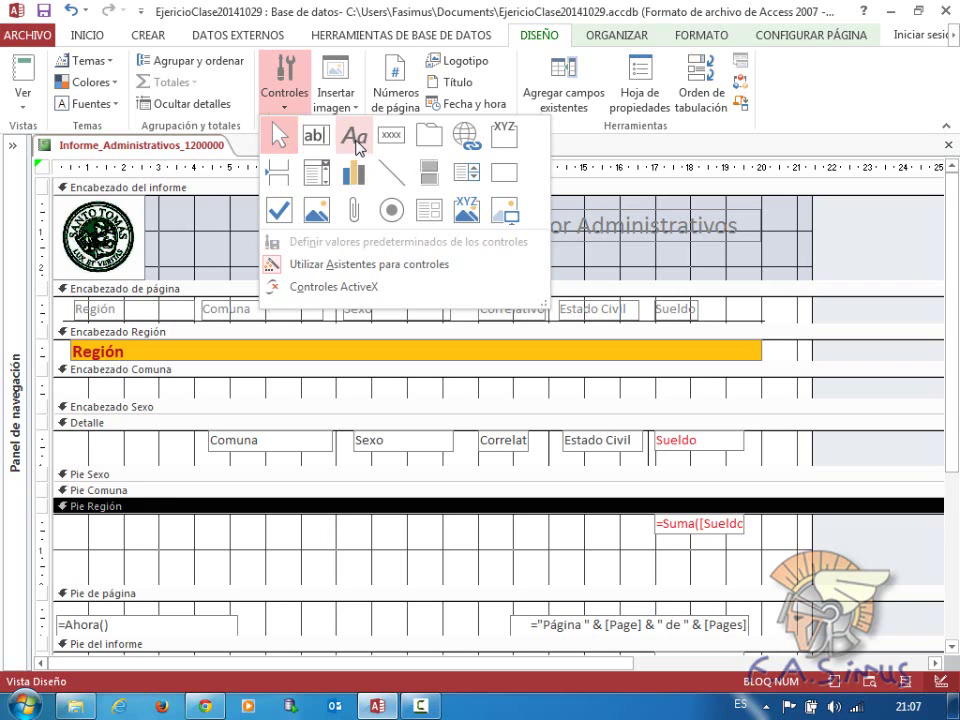
pyautogui.click(356, 140)
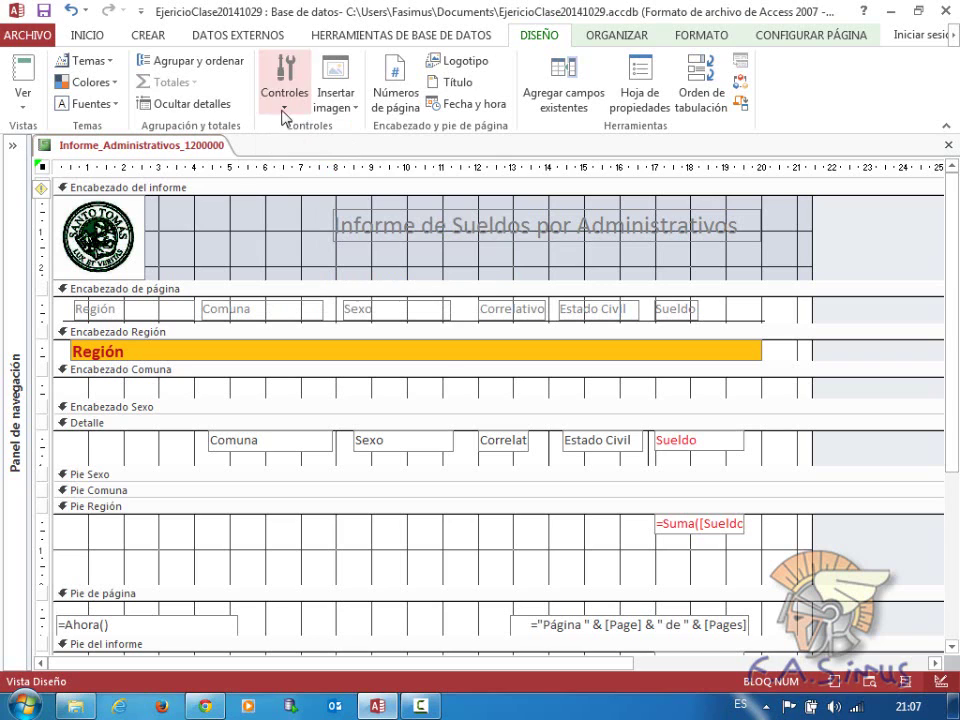
pyautogui.moveTo(497, 515); pyautogui.dragTo(634, 535)
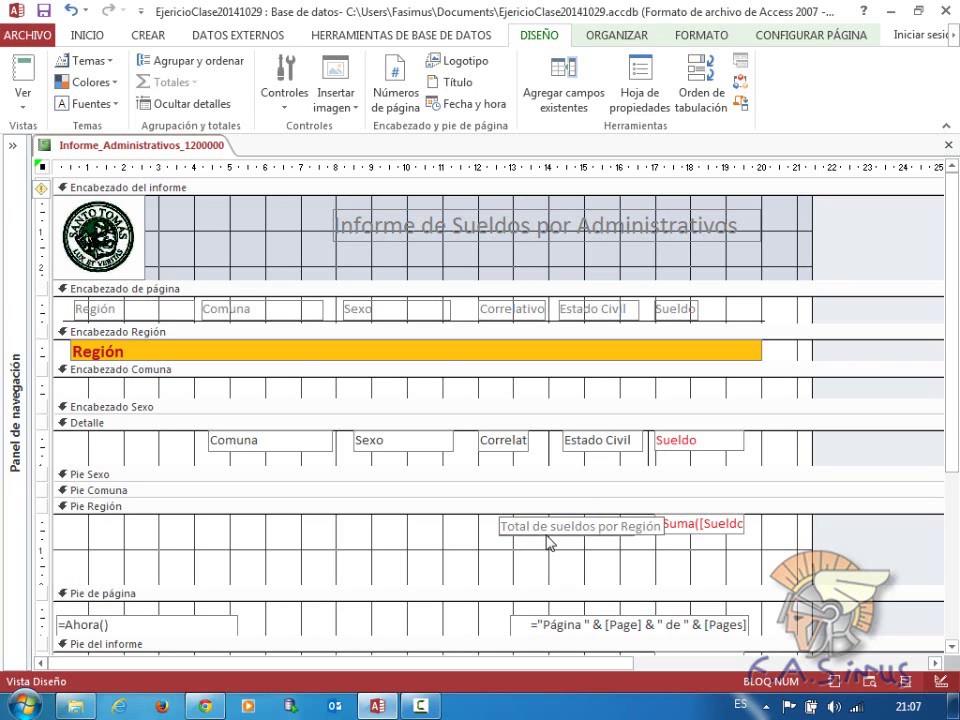
pyautogui.click(509, 547)
# - Move the "Total de sueldos por Región" label to start at about 12 cm, clear of the salary sum
pyautogui.click(506, 531)
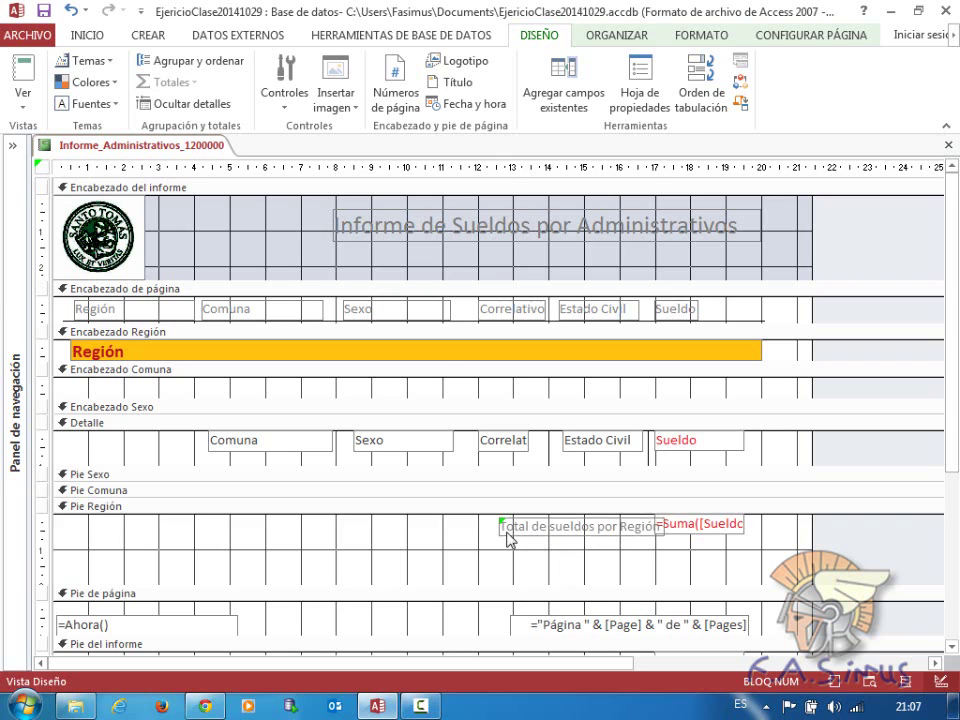
pyautogui.moveTo(509, 537); pyautogui.dragTo(494, 538)
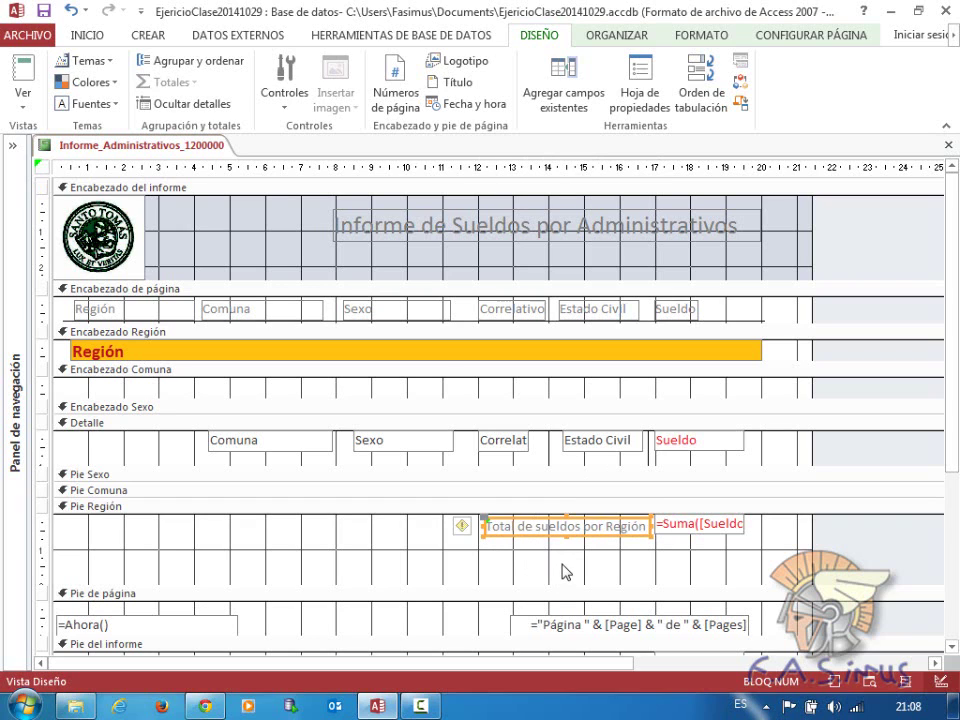
pyautogui.press('Up')
pyautogui.press('Left')
pyautogui.press('Down')
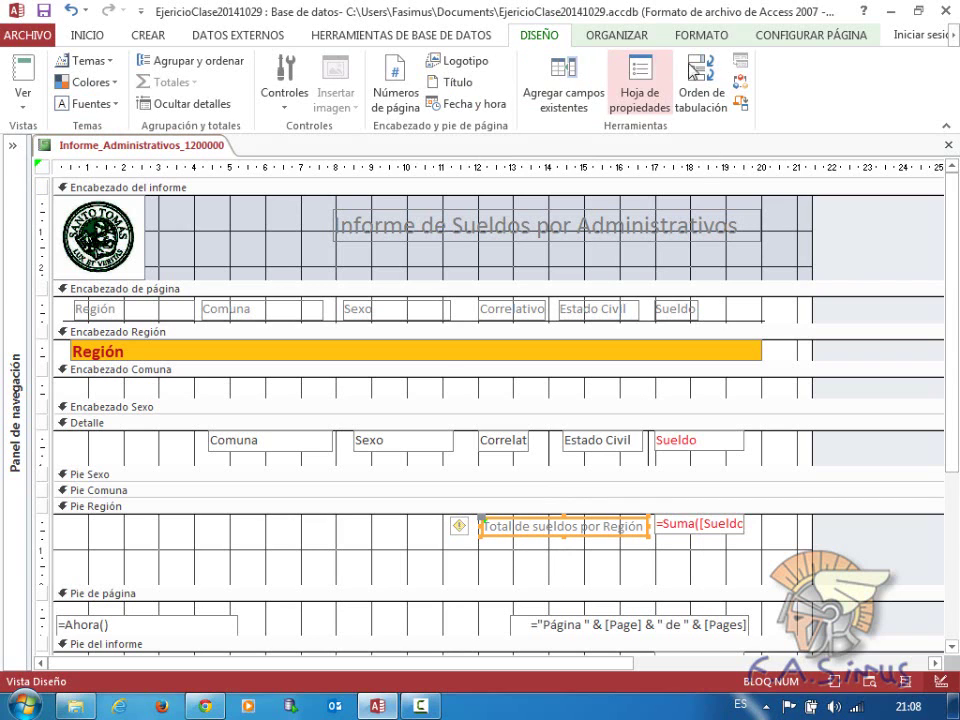
# - Format the "Total de sueldos por Región" label text as black and bold
pyautogui.click(710, 37)
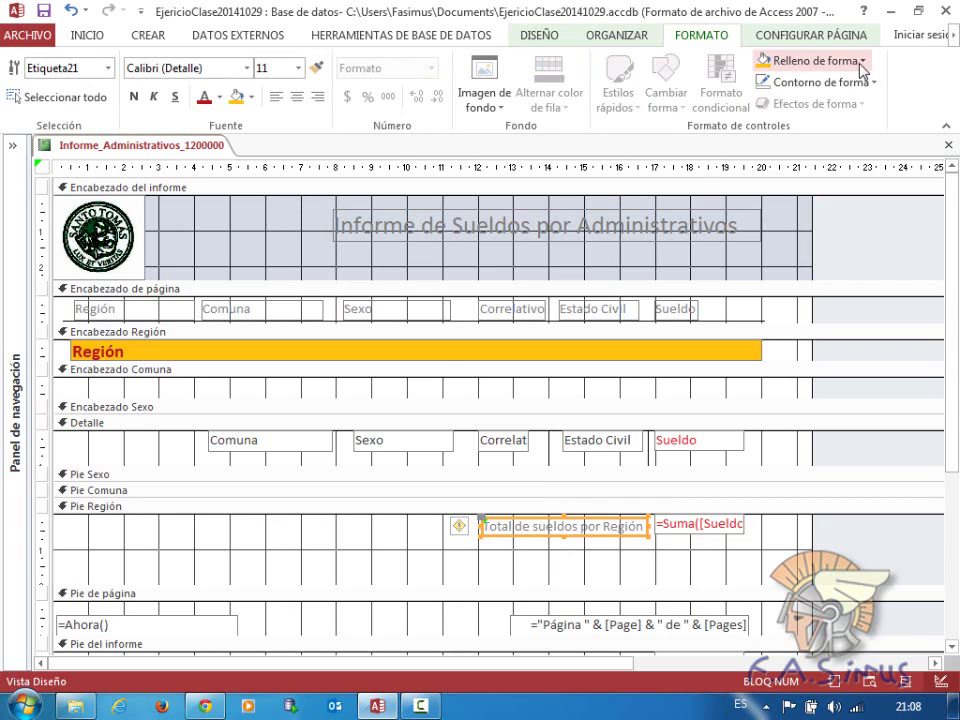
pyautogui.click(219, 96)
pyautogui.click(219, 214)
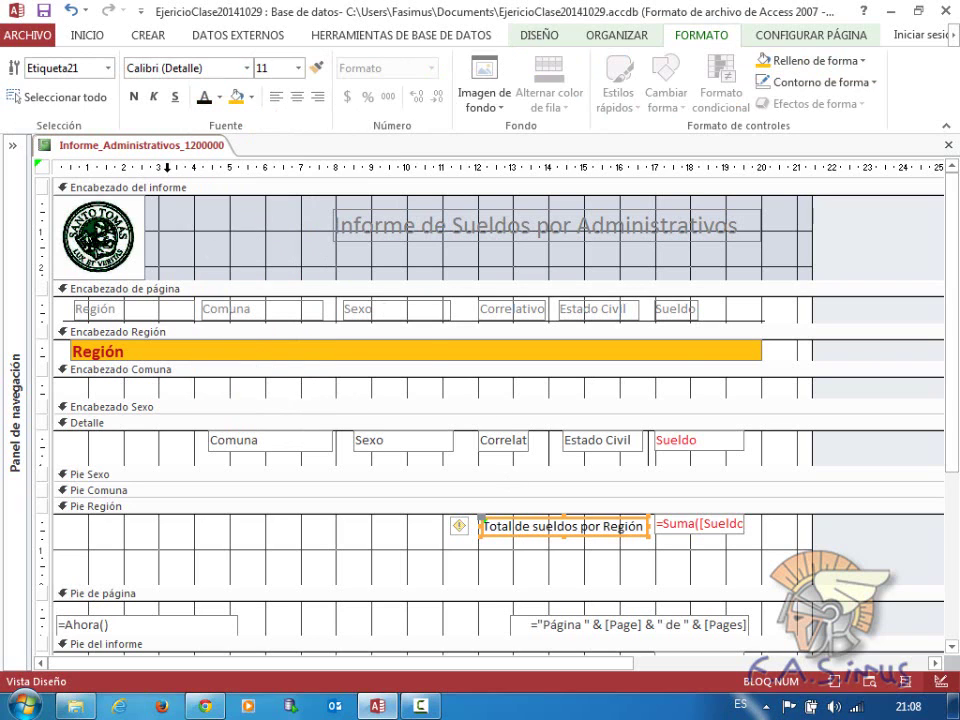
pyautogui.click(139, 98)
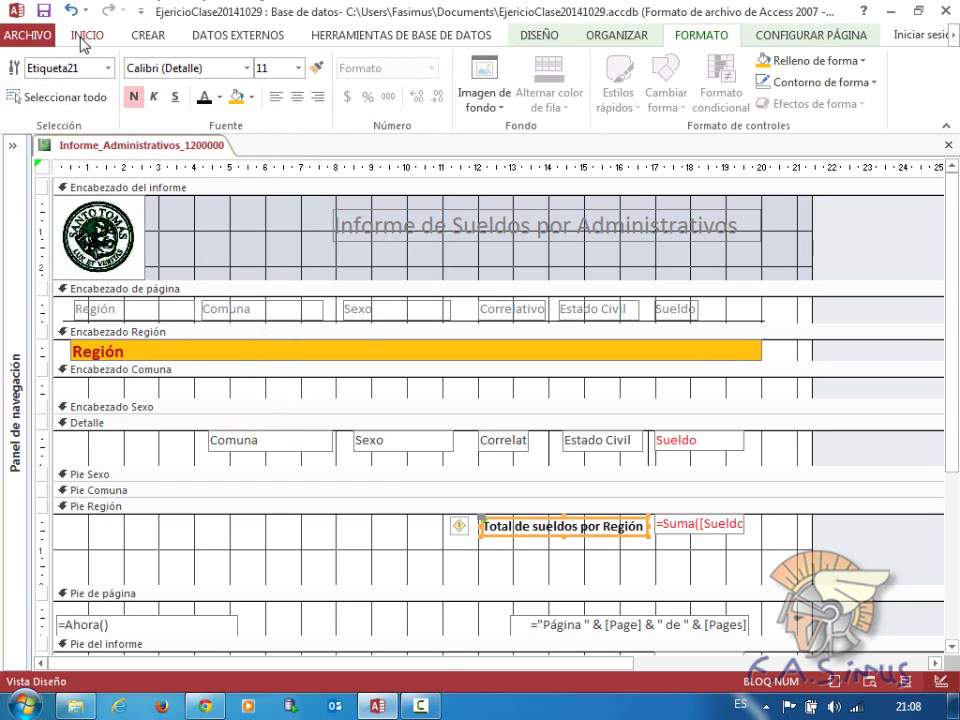
# - Check the labelled regional salary totals and the overall total in print preview, then return to the design
pyautogui.click(86, 36)
pyautogui.click(22, 88)
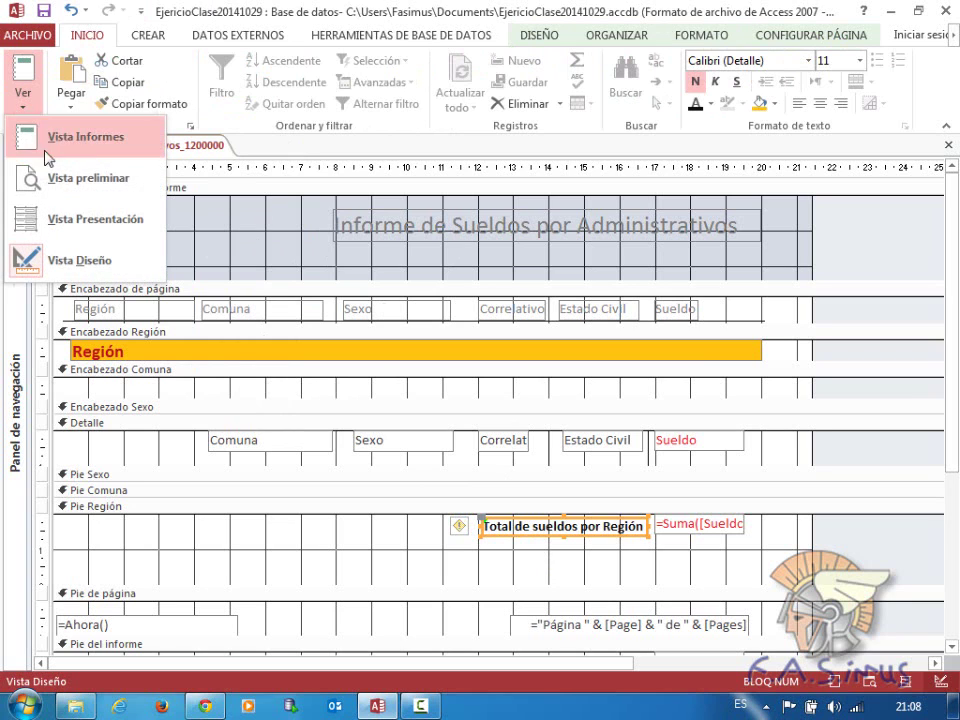
pyautogui.click(62, 182)
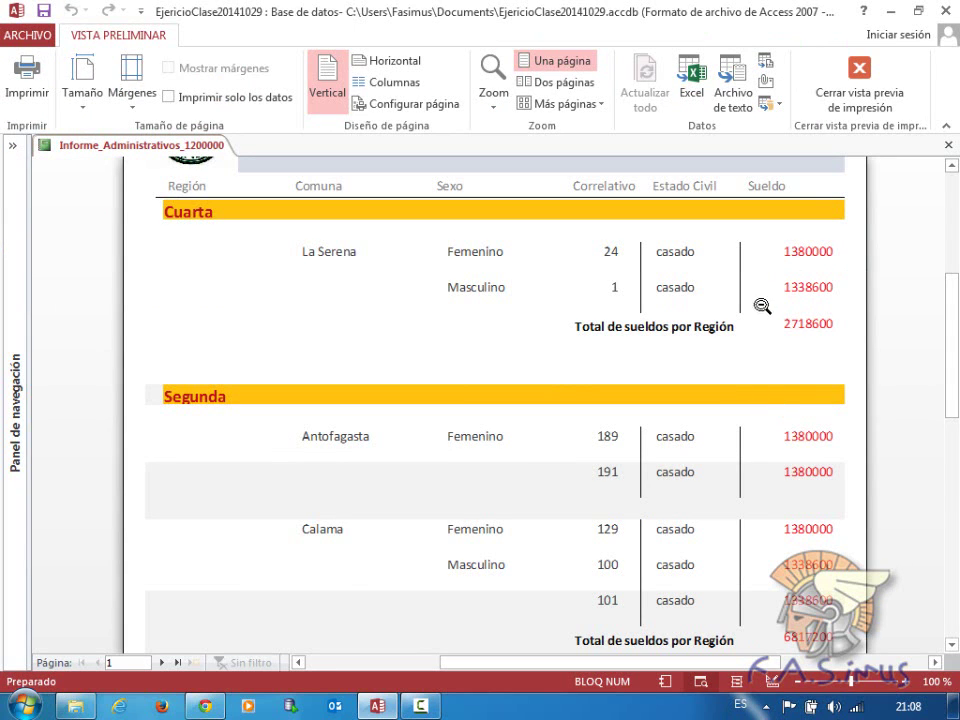
pyautogui.scroll(-6, 767, 415)
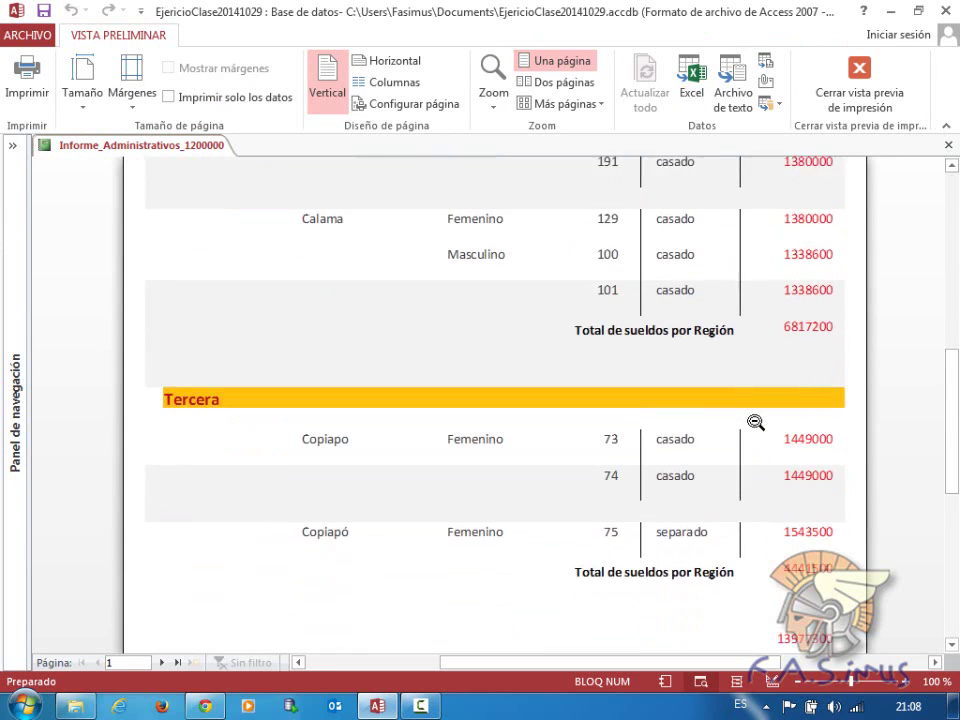
pyautogui.scroll(1, 753, 423)
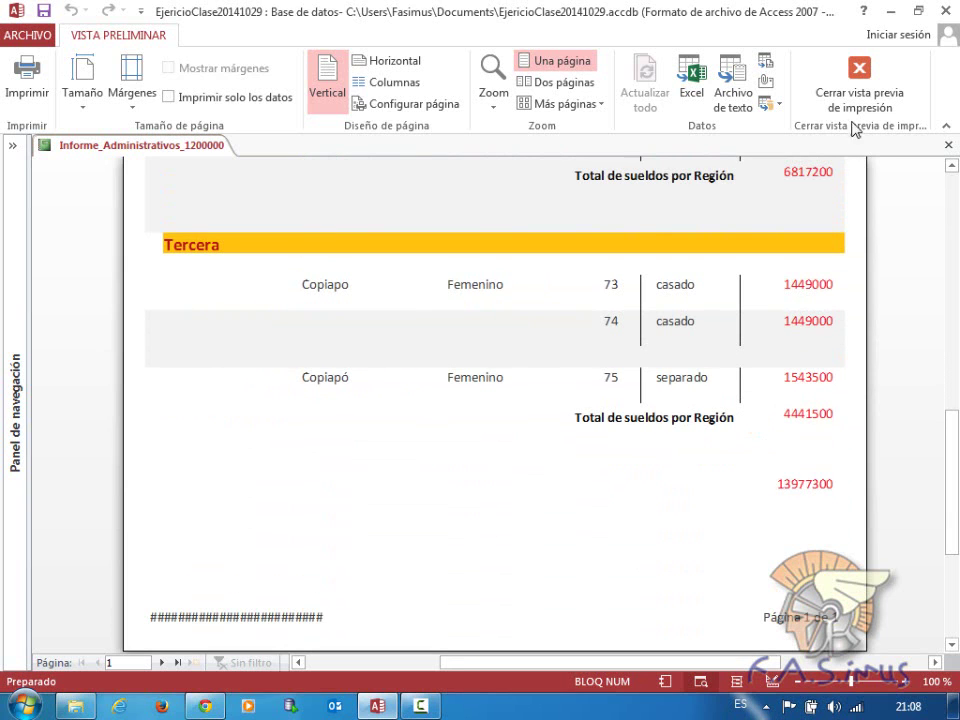
pyautogui.click(859, 85)
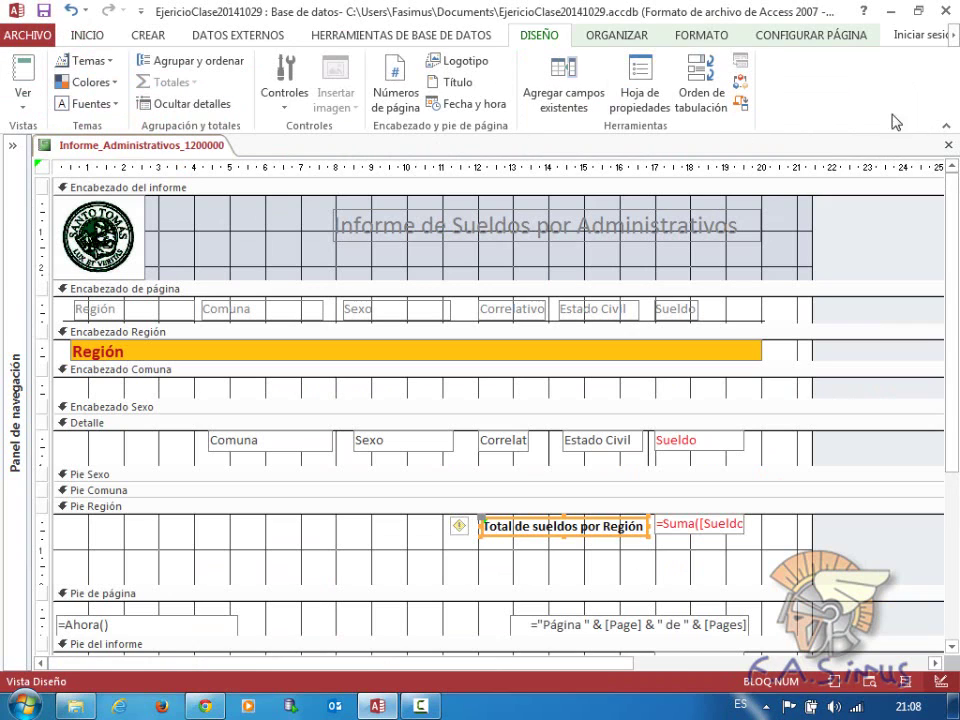
# - Close the report, reopen Informe_Administrativos_1200000 from the navigation pane in Design view, and collapse the pane again
pyautogui.click(948, 150)
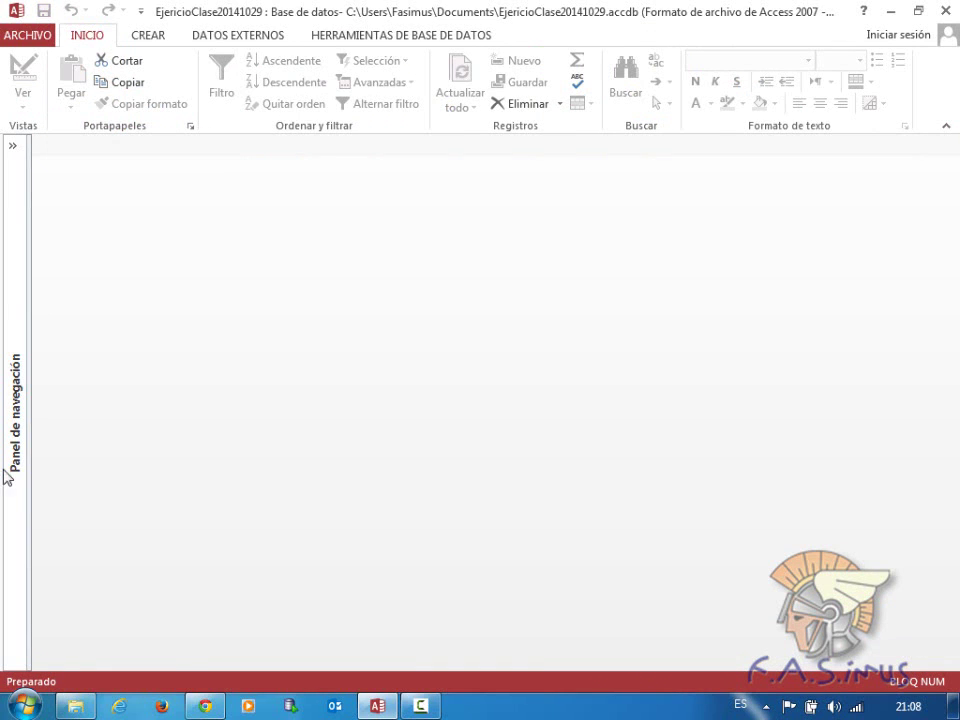
pyautogui.moveTo(32, 437); pyautogui.dragTo(176, 431)
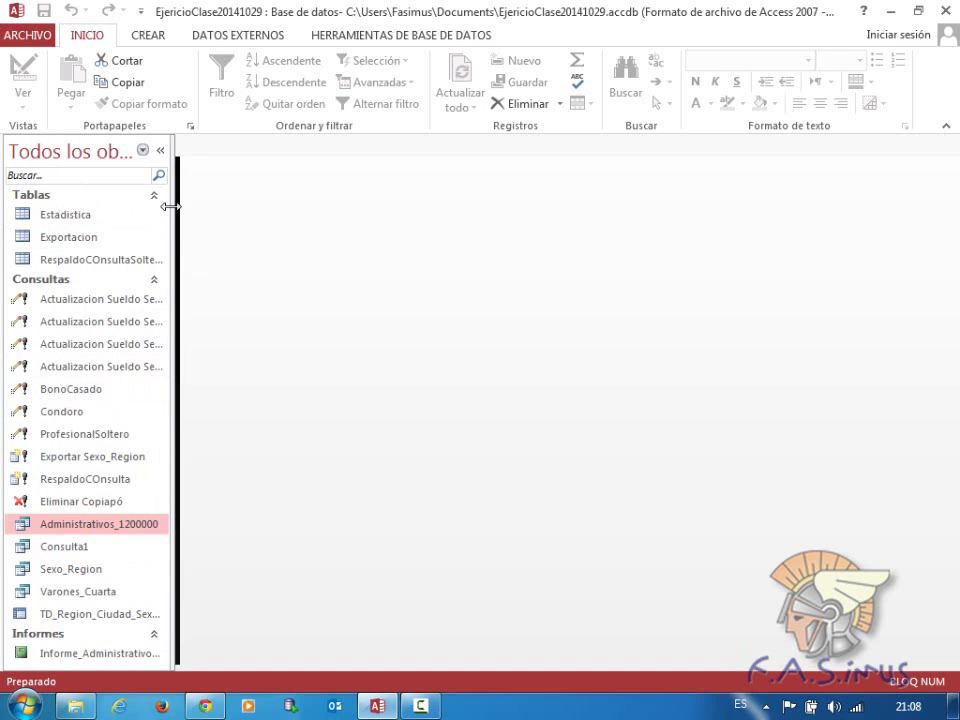
pyautogui.moveTo(181, 206); pyautogui.dragTo(184, 205)
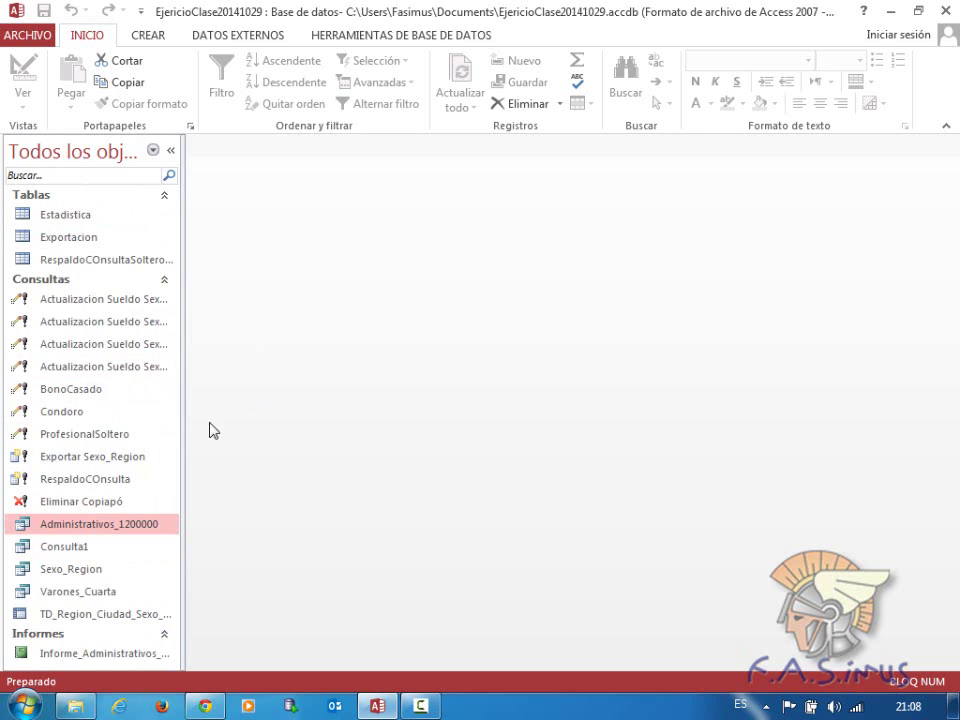
pyautogui.doubleClick(55, 658)
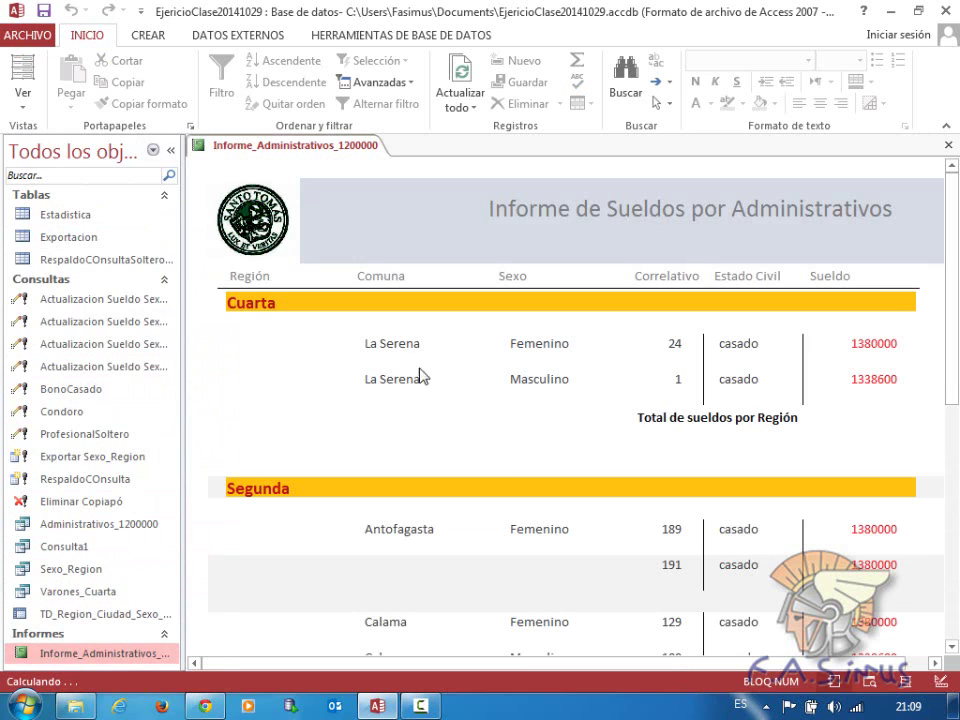
pyautogui.click(22, 108)
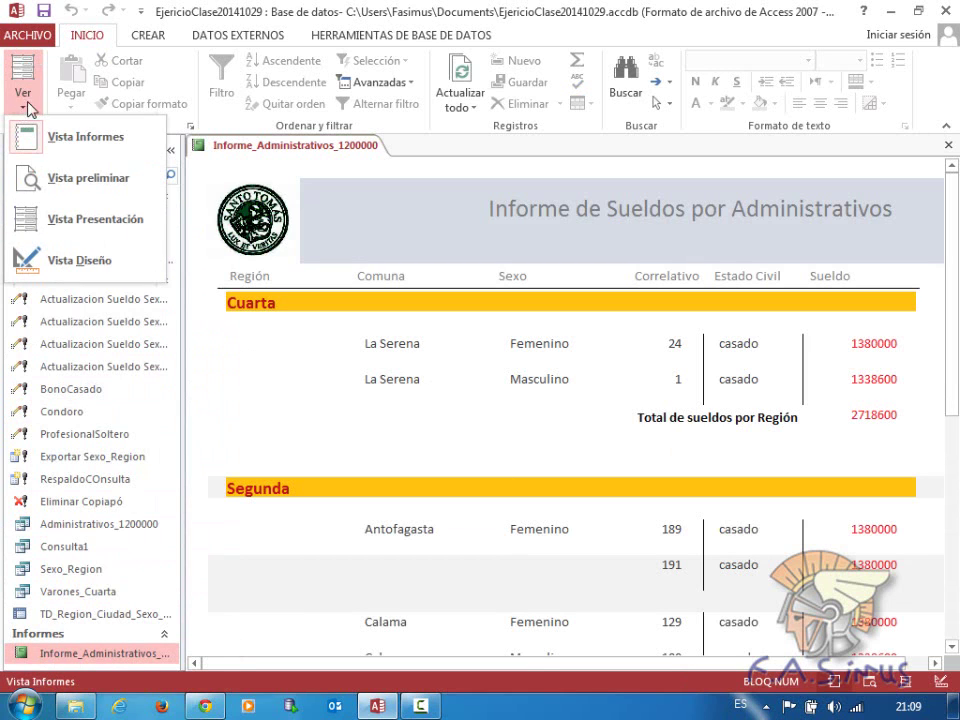
pyautogui.click(75, 262)
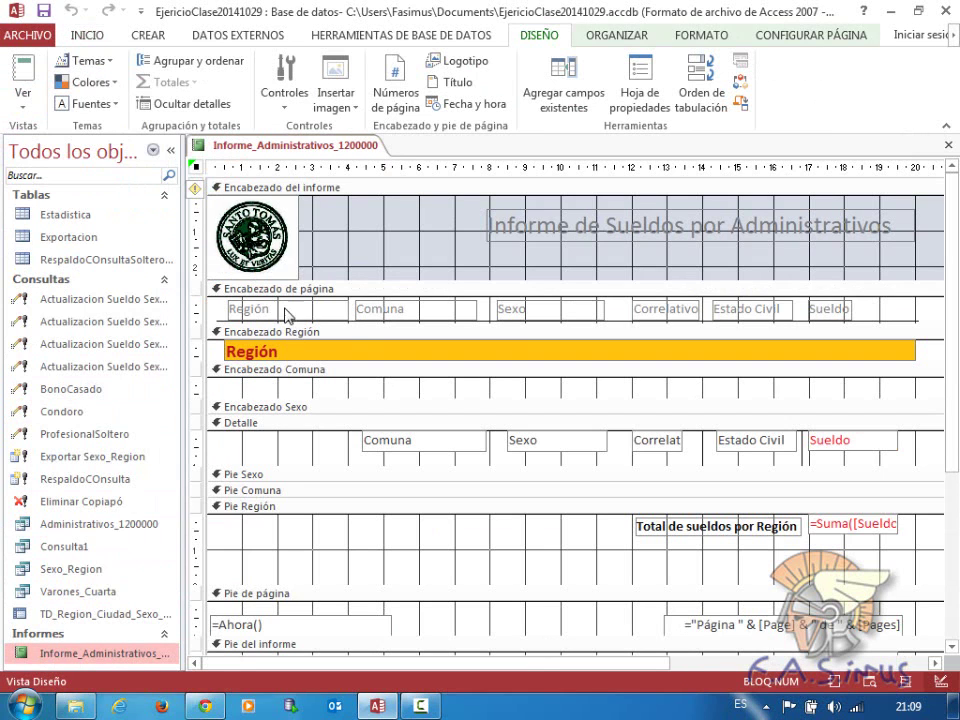
pyautogui.click(171, 150)
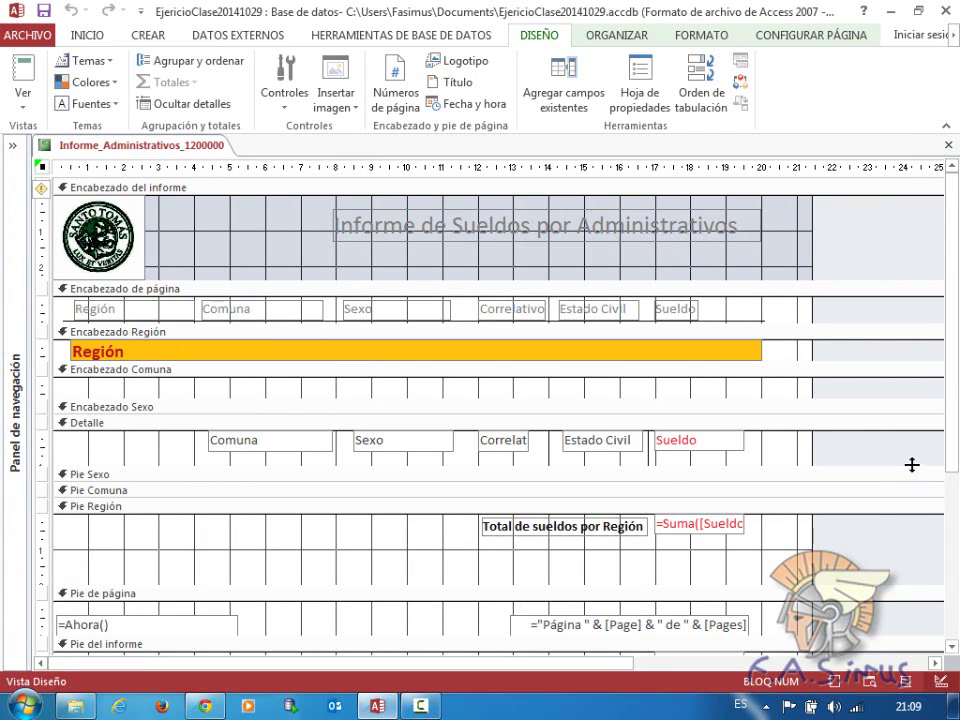
# - Check the regional totals and the unlabelled overall salary total in print preview, then return to the design
pyautogui.scroll(-2, 954, 461)
pyautogui.scroll(-1, 954, 522)
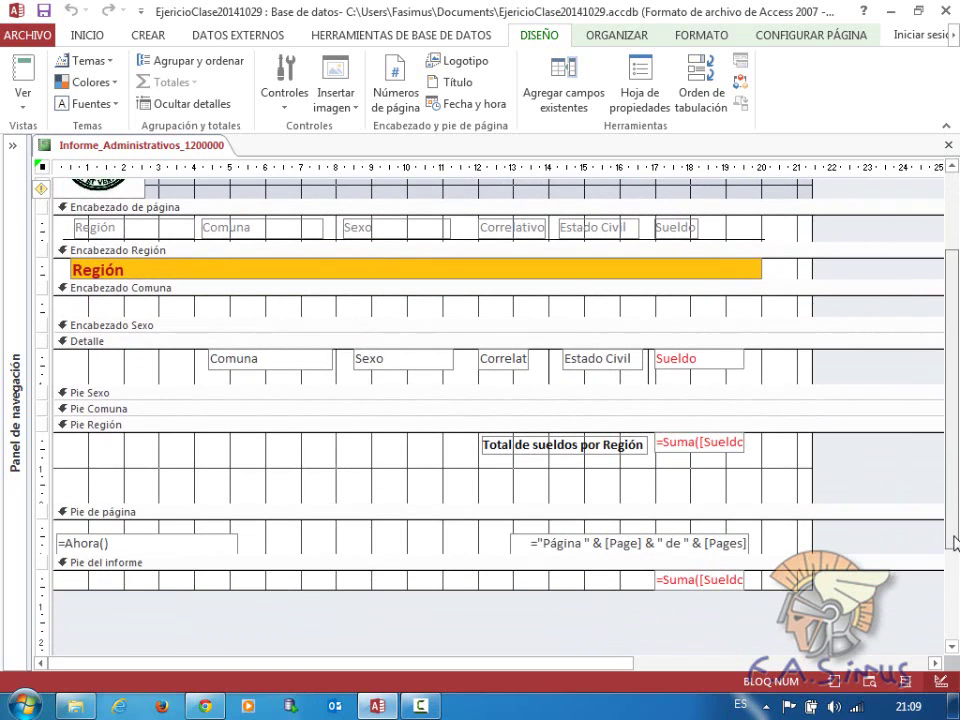
pyautogui.click(23, 100)
pyautogui.click(58, 118)
pyautogui.scroll(-5, 504, 476)
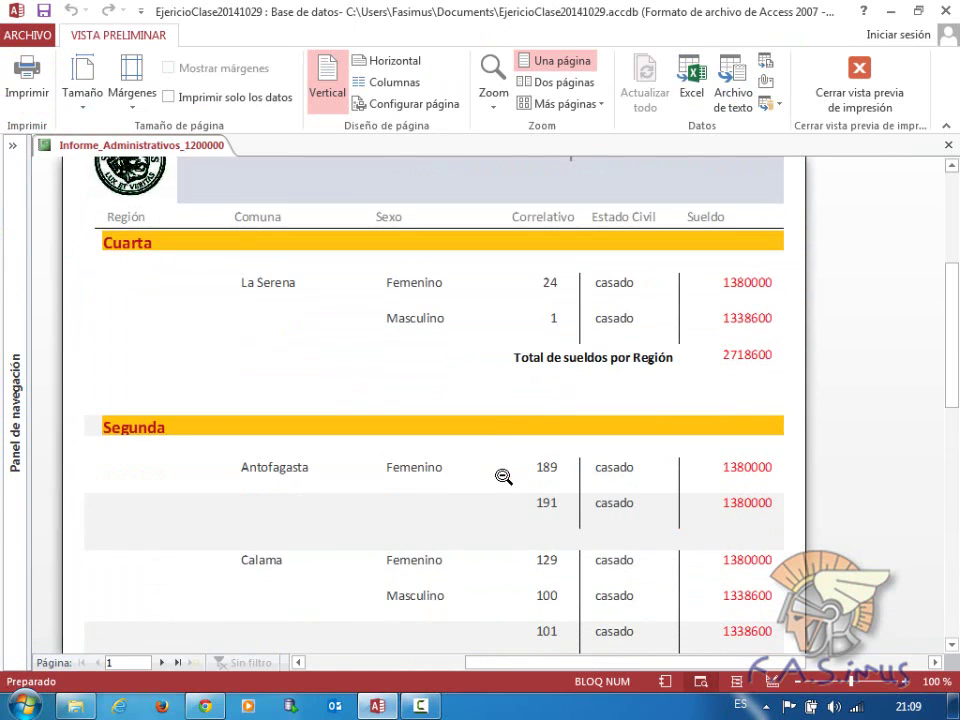
pyautogui.scroll(-3, 504, 476)
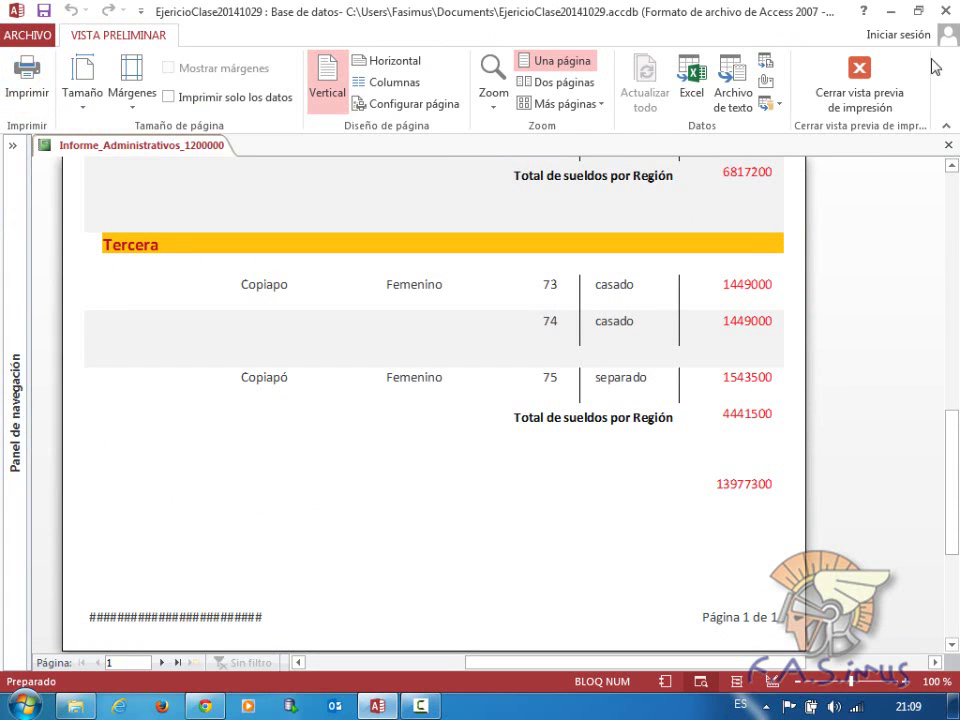
pyautogui.click(838, 110)
# - Copy the "Total de sueldos por Región" label into the report footer and move it towards the overall salary sum
pyautogui.click(570, 536)
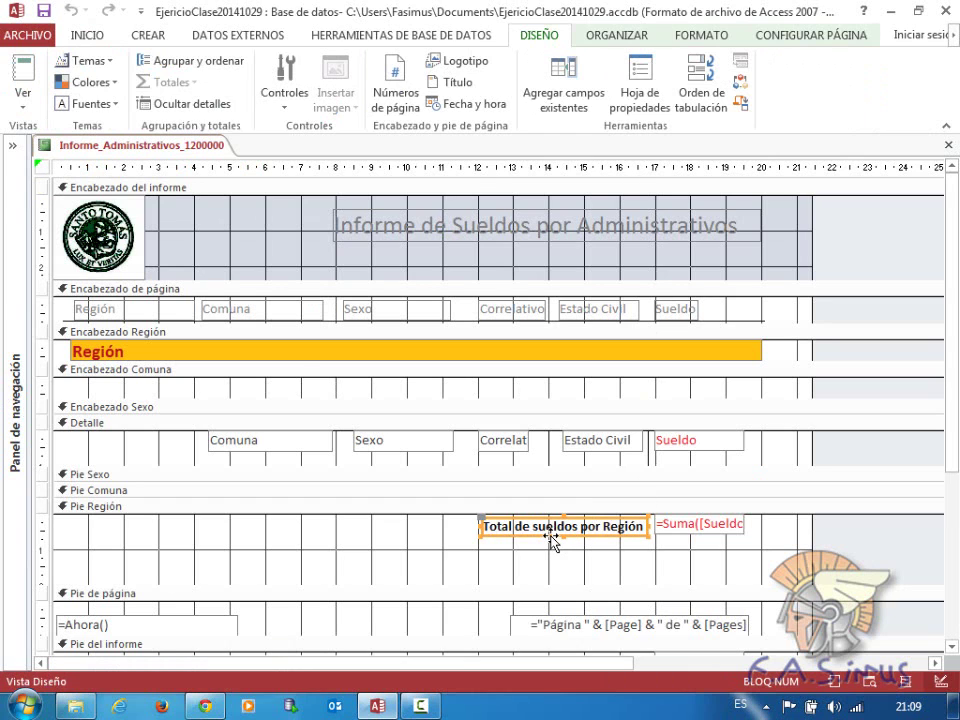
pyautogui.scroll(-3, 563, 547)
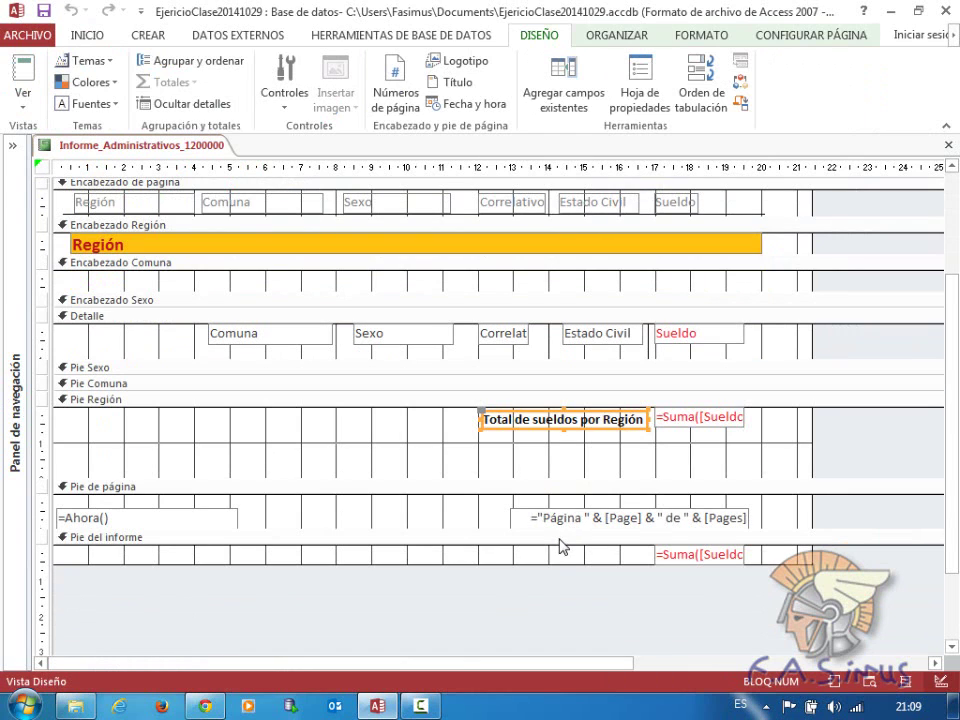
pyautogui.click(557, 548)
pyautogui.hotkey('ctrl', 'v')
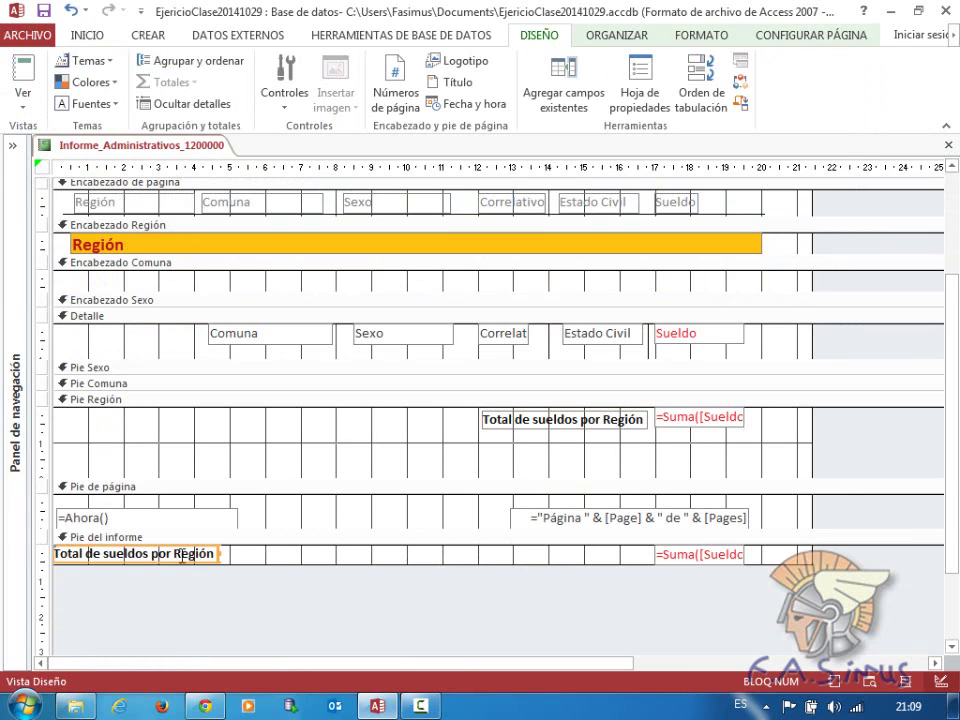
pyautogui.moveTo(133, 567); pyautogui.dragTo(447, 563)
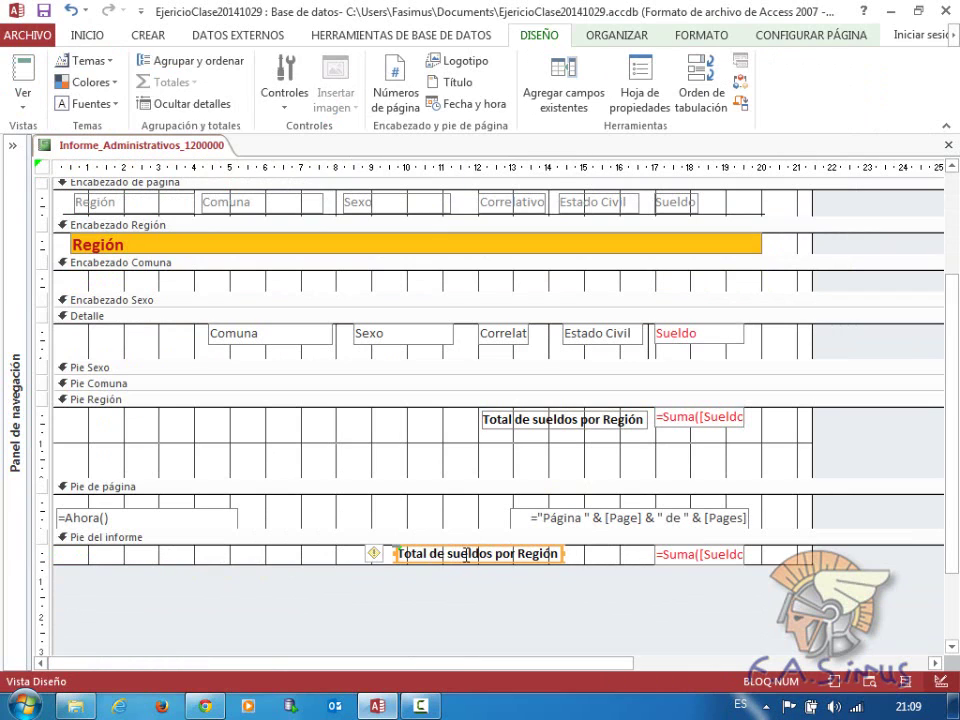
# - Change the report footer label's text to "Total de sueldos para Administrativos con sueldos mayor a 1.200.000"
pyautogui.click(519, 556)
pyautogui.moveTo(519, 556); pyautogui.dragTo(576, 562)
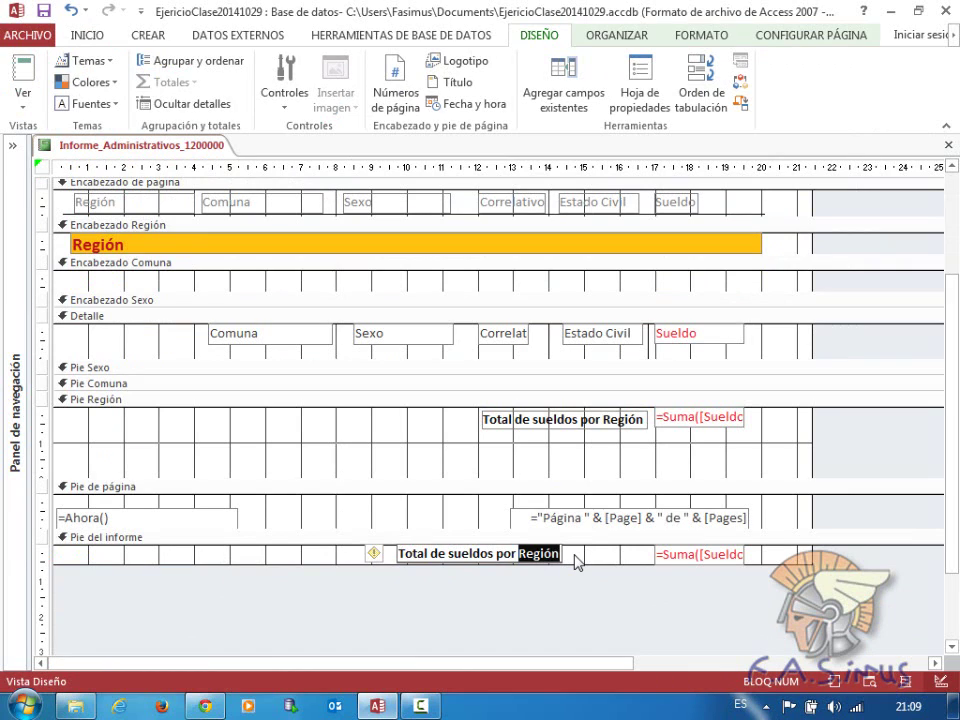
pyautogui.press('Delete')
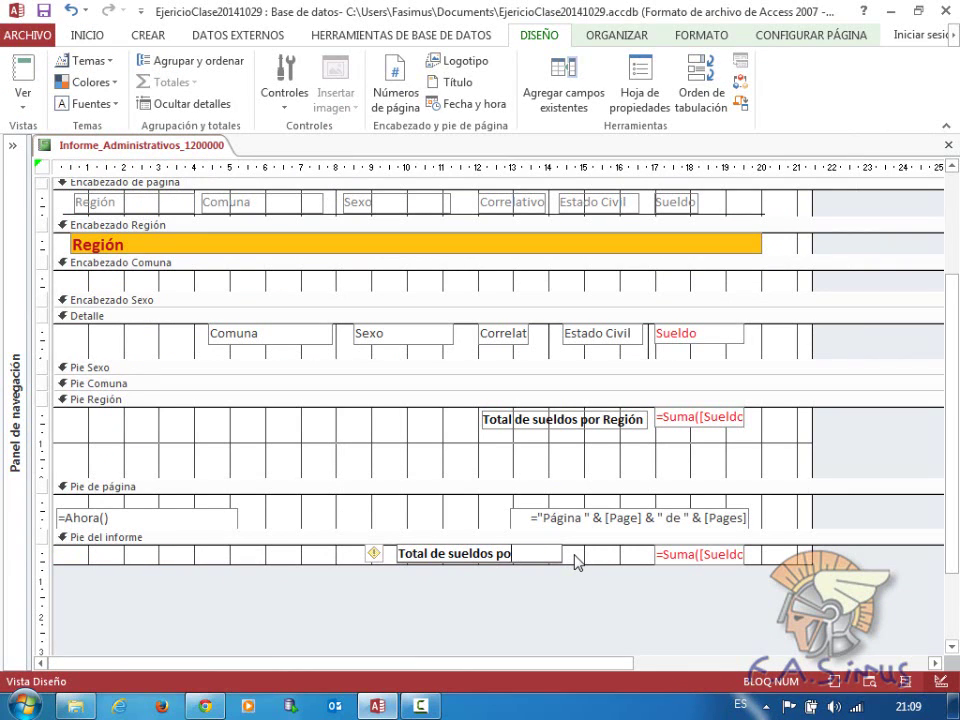
pyautogui.press('Num_Lock')
pyautogui.press('Num_Lock')
pyautogui.press('BackSpace')
pyautogui.write('ara Administ')
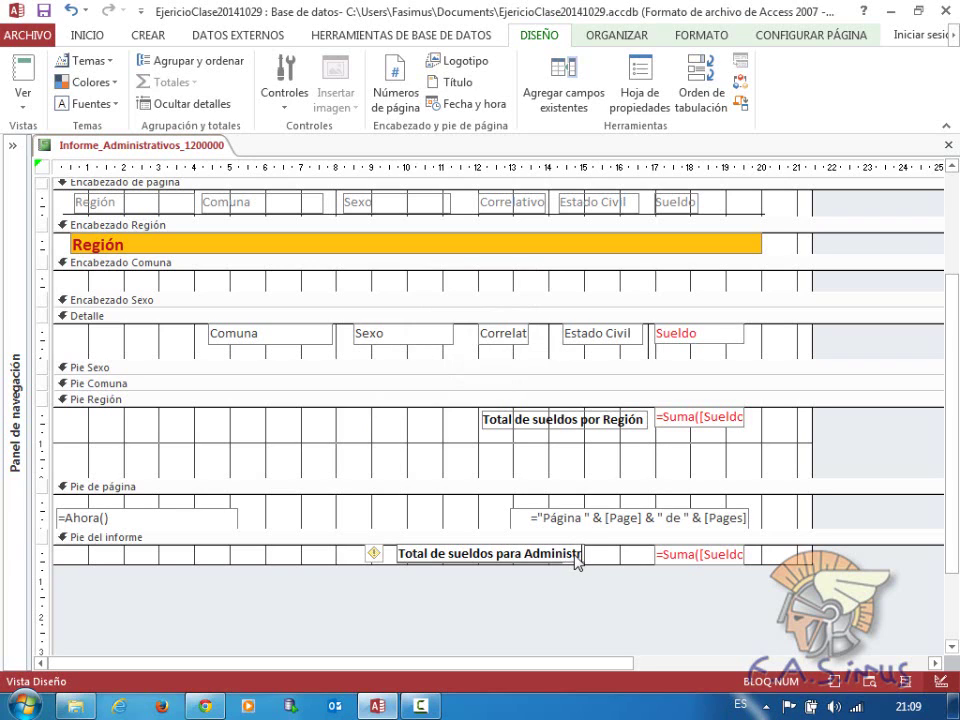
pyautogui.write('rativos con sueldos mayor a 1.2')
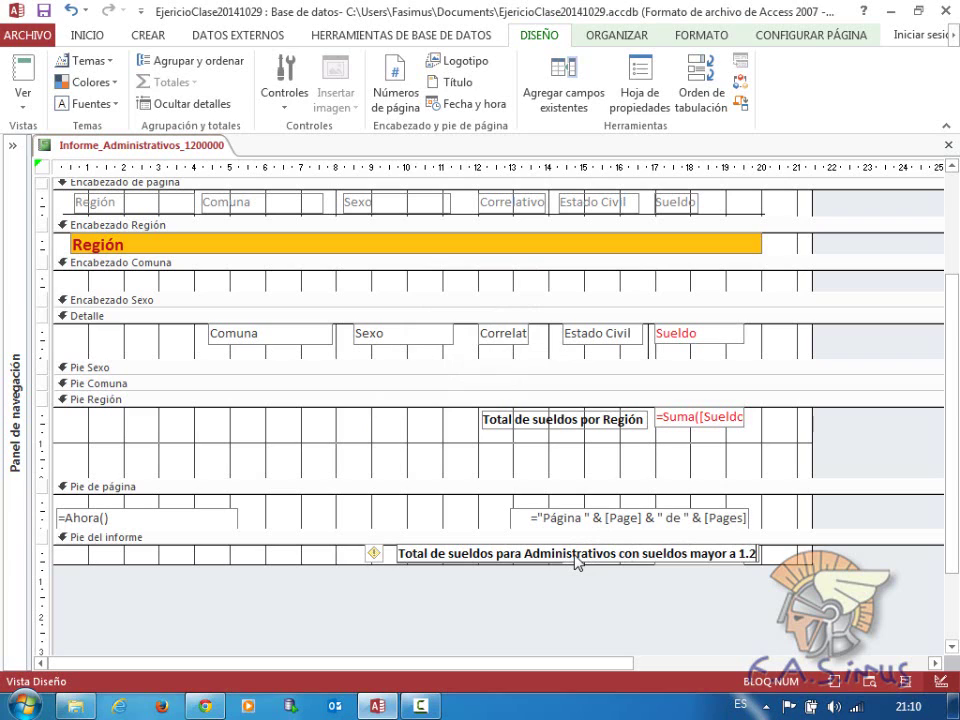
pyautogui.write('000')
# - Move the report footer label to start at about 4.9 cm, clear of the overall salary sum
pyautogui.click(408, 562)
pyautogui.moveTo(409, 561); pyautogui.dragTo(210, 566)
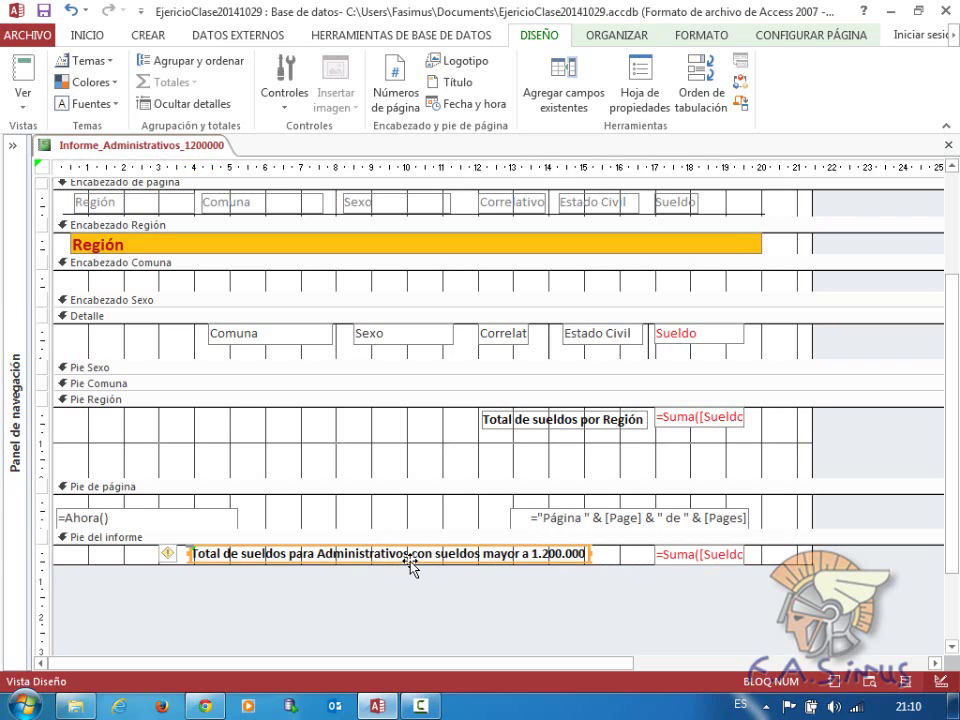
pyautogui.press('Right')
pyautogui.press('Right')
pyautogui.press('Right')
pyautogui.press('Right')
pyautogui.press('Right')
pyautogui.press('Right')
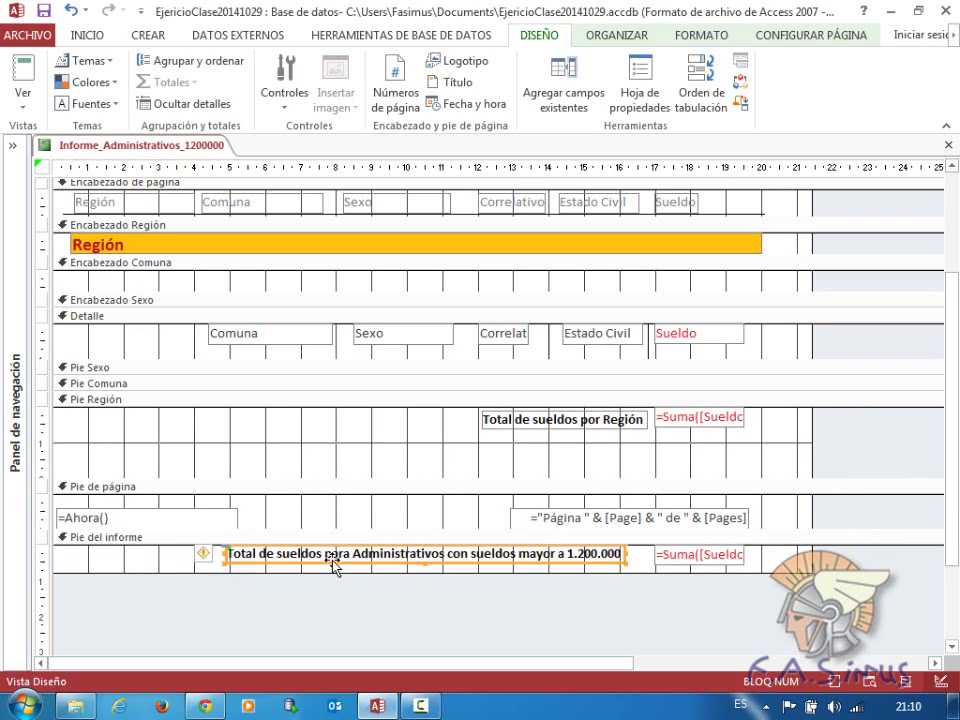
# - Select the report footer label together with the salary sum and shift both slightly down
pyautogui.keyDown('shift'); pyautogui.click(688, 560); pyautogui.keyUp('shift')
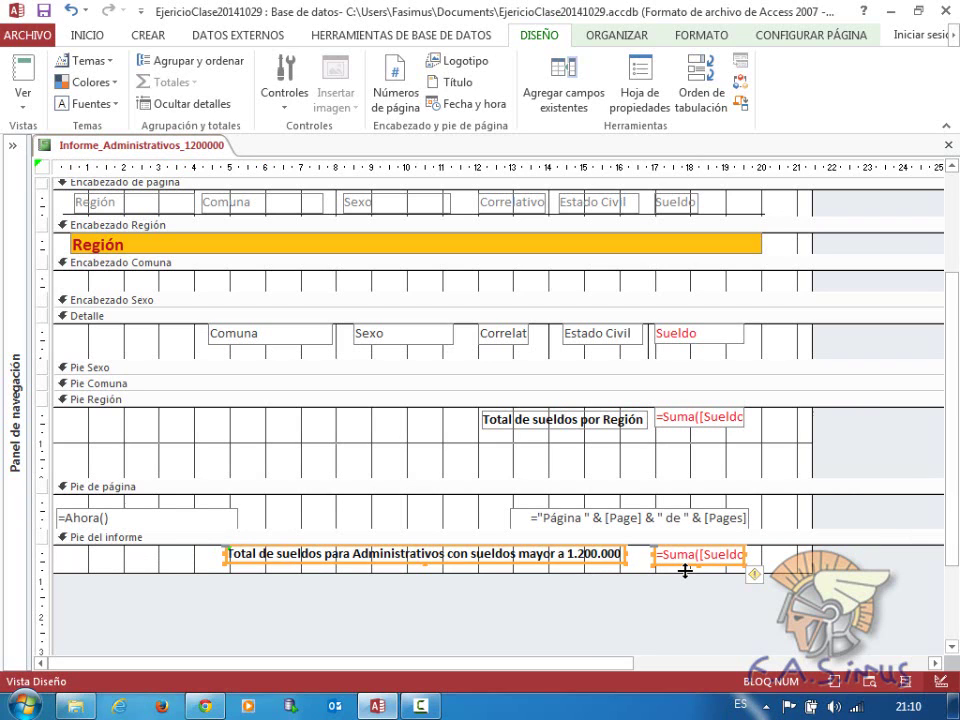
pyautogui.press('Right')
pyautogui.press('Left')
pyautogui.press('Down')
pyautogui.press('Down')
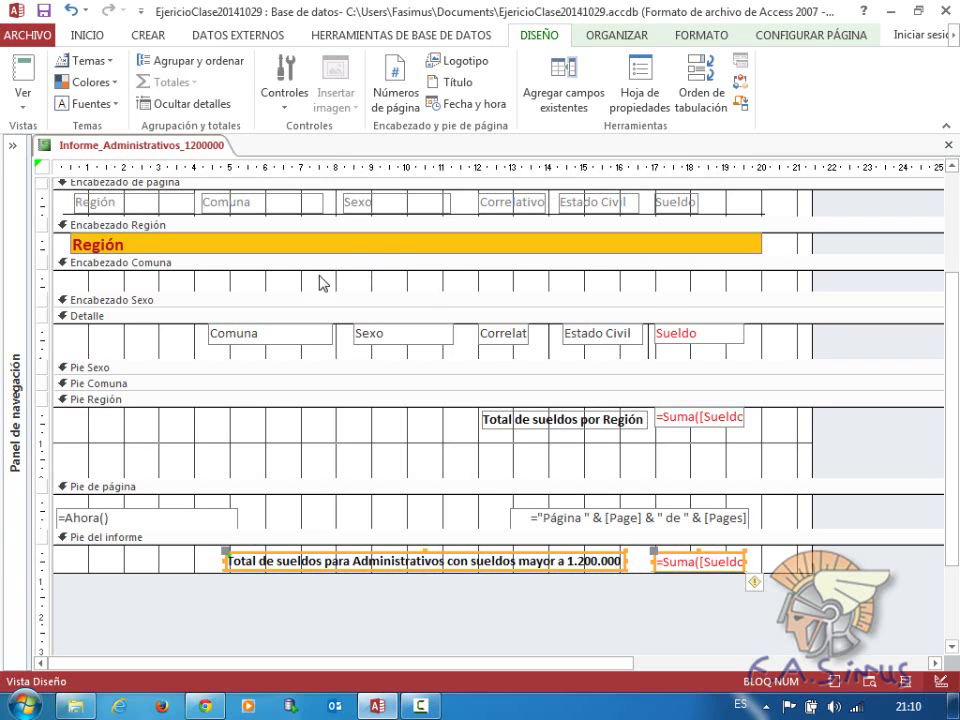
# - Draw a horizontal line about 20 cm long across the report footer, above the total label and salary sum
pyautogui.click(288, 108)
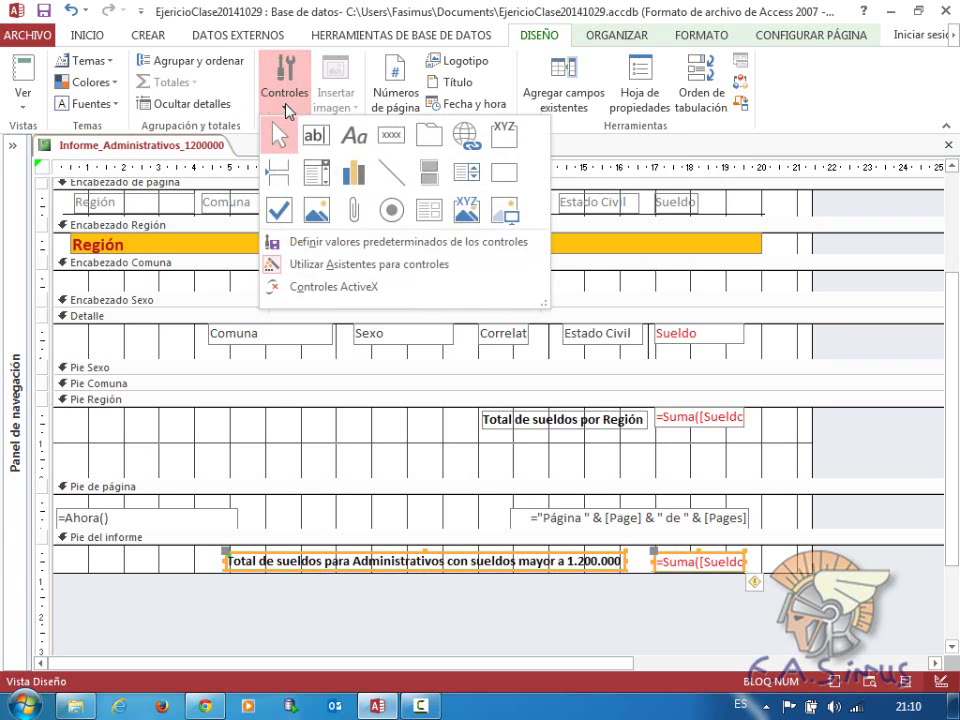
pyautogui.click(388, 170)
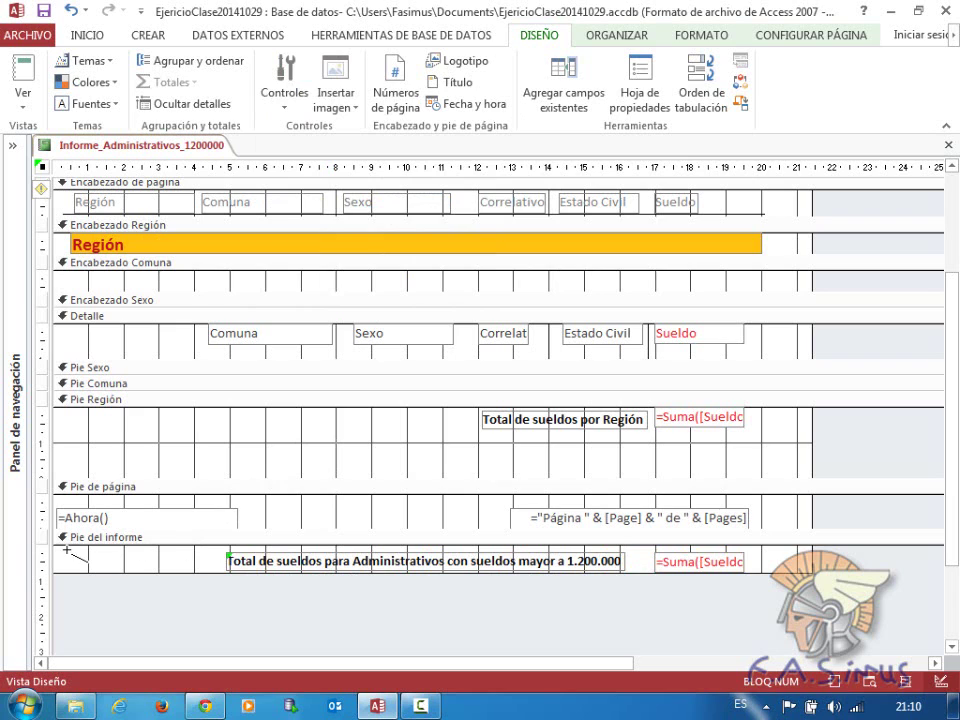
pyautogui.moveTo(60, 547)
pyautogui.mouseDown()
pyautogui.moveTo(782, 547)
pyautogui.moveTo(766, 548)
pyautogui.mouseUp()
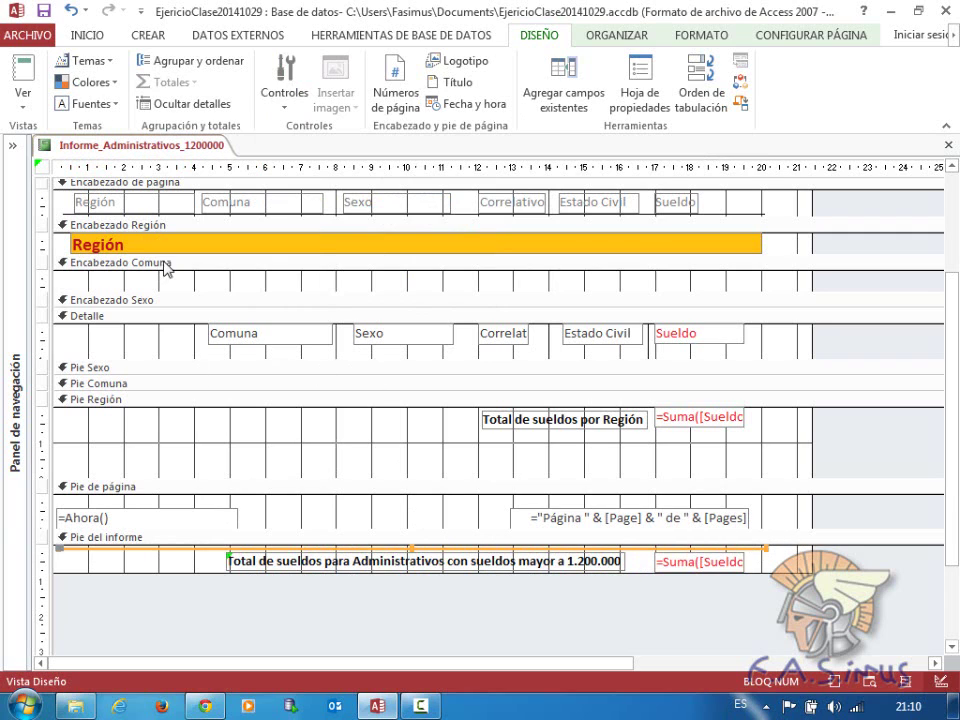
# - Check the overall total label, its separator line and the full page layout in print preview
pyautogui.click(21, 92)
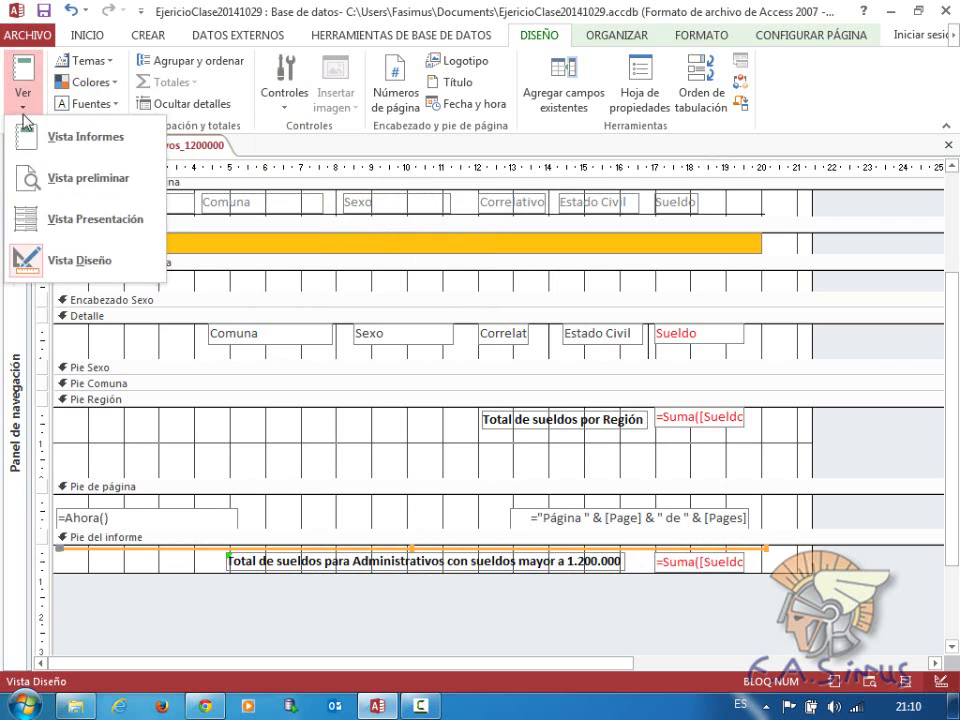
pyautogui.click(48, 177)
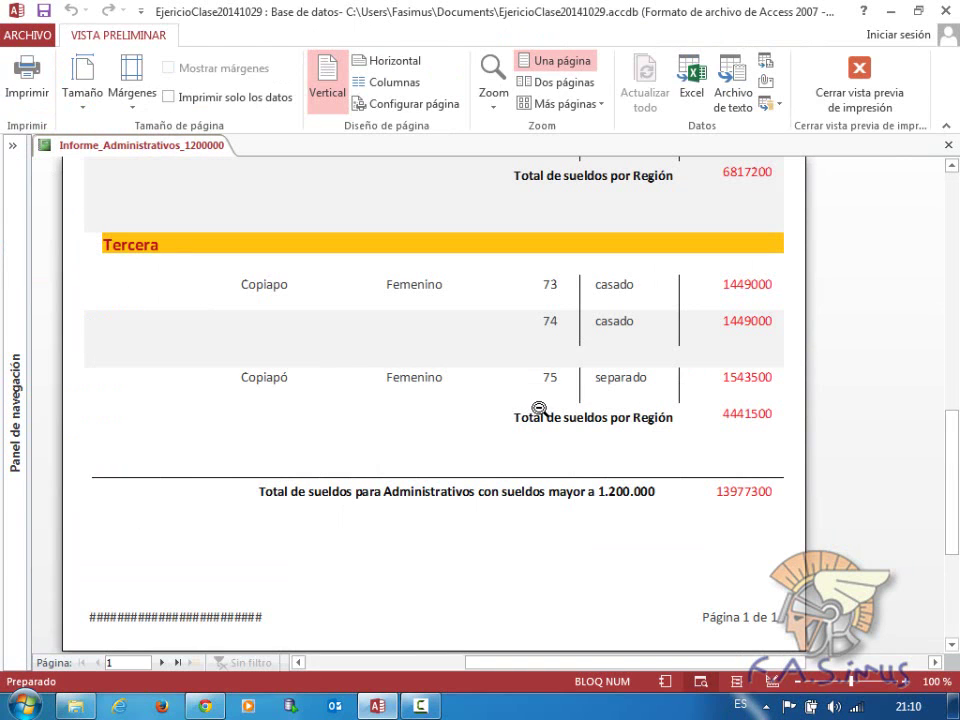
pyautogui.scroll(10, 542, 408)
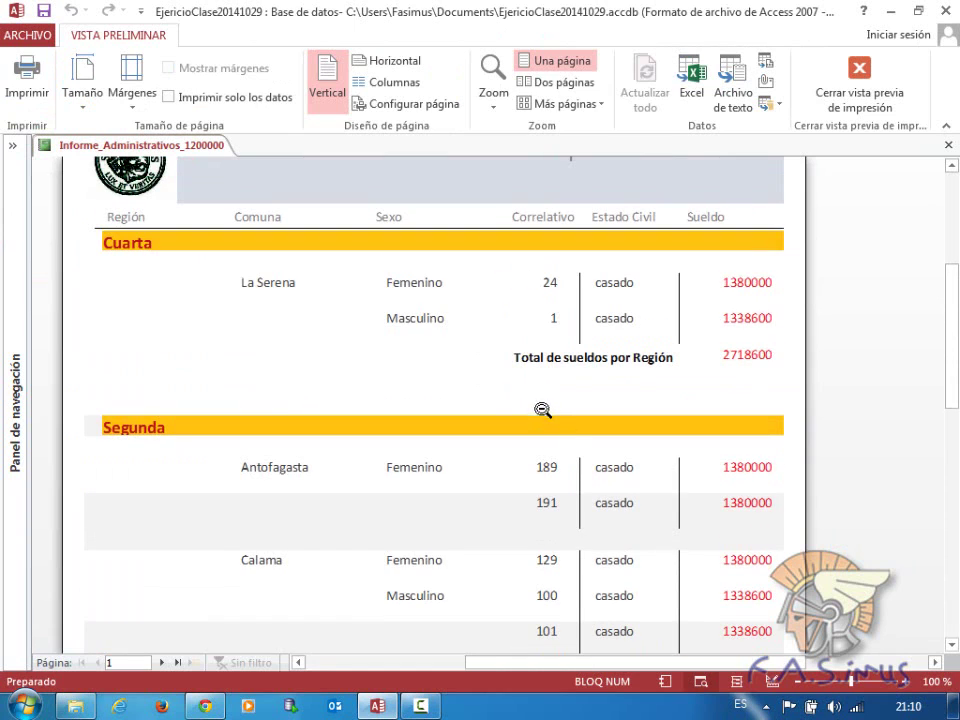
pyautogui.click(620, 512)
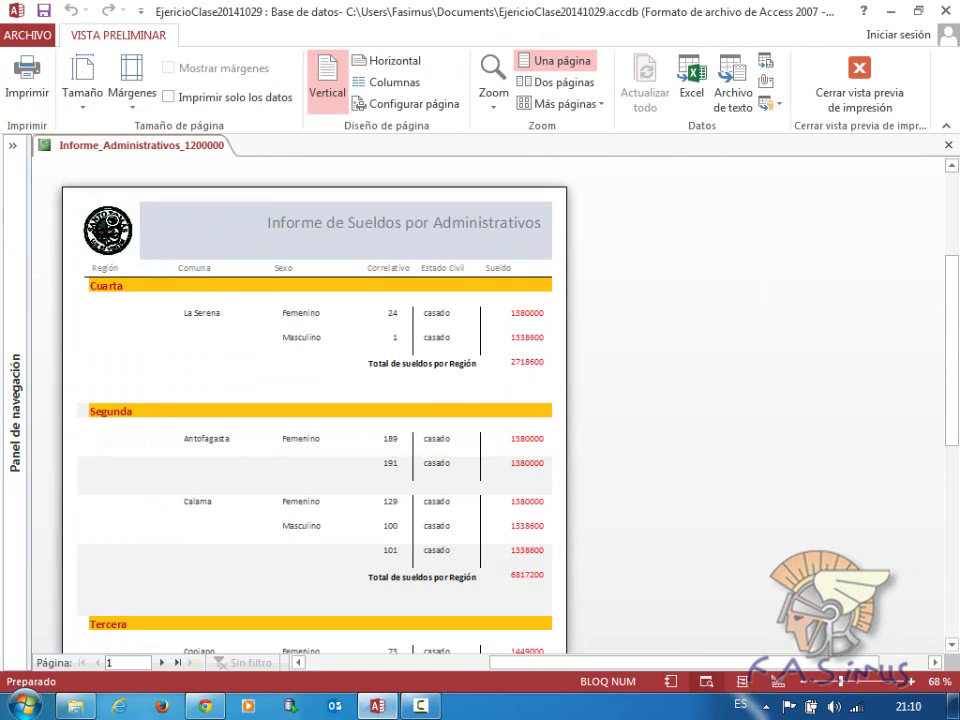
pyautogui.scroll(-2, 489, 330)
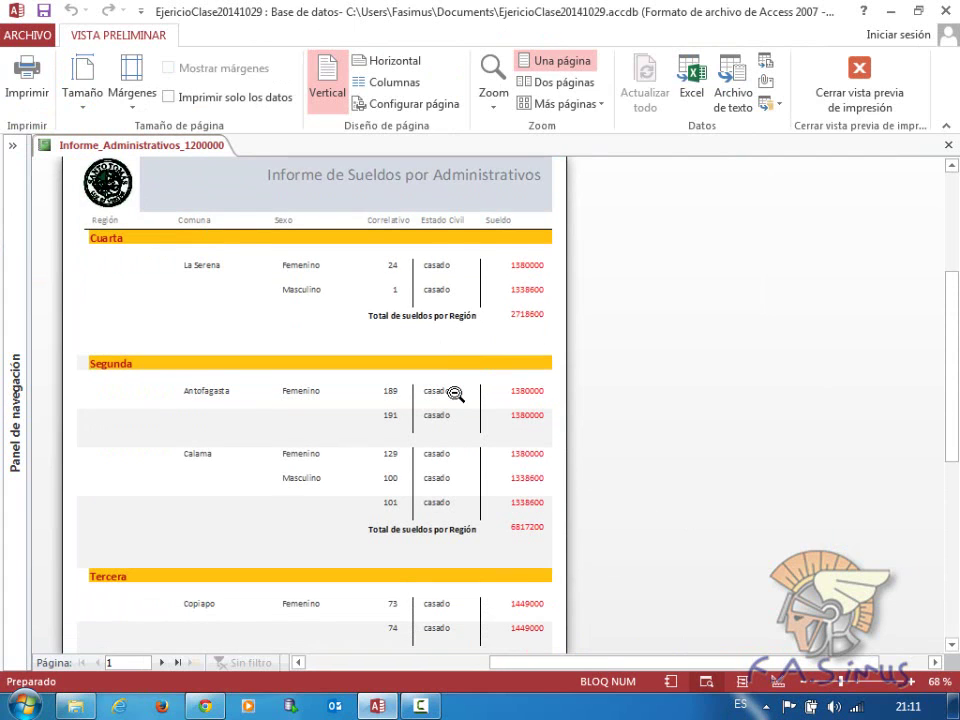
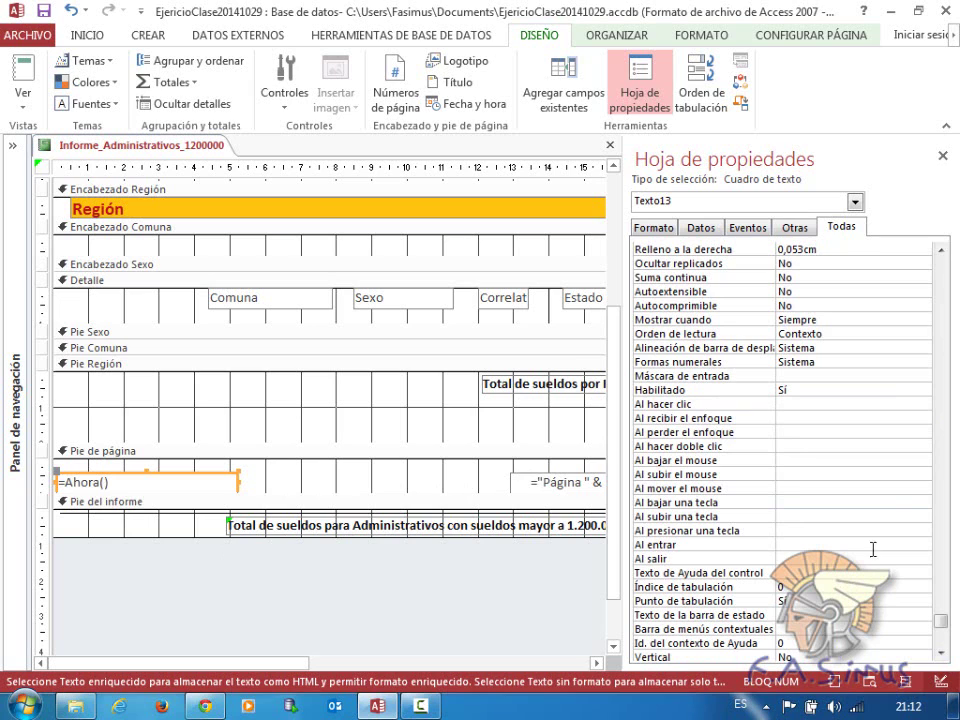
# - Set the date format of the page footer's =Ahora() text box to Fecha mediana and close its properties
pyautogui.click(646, 228)
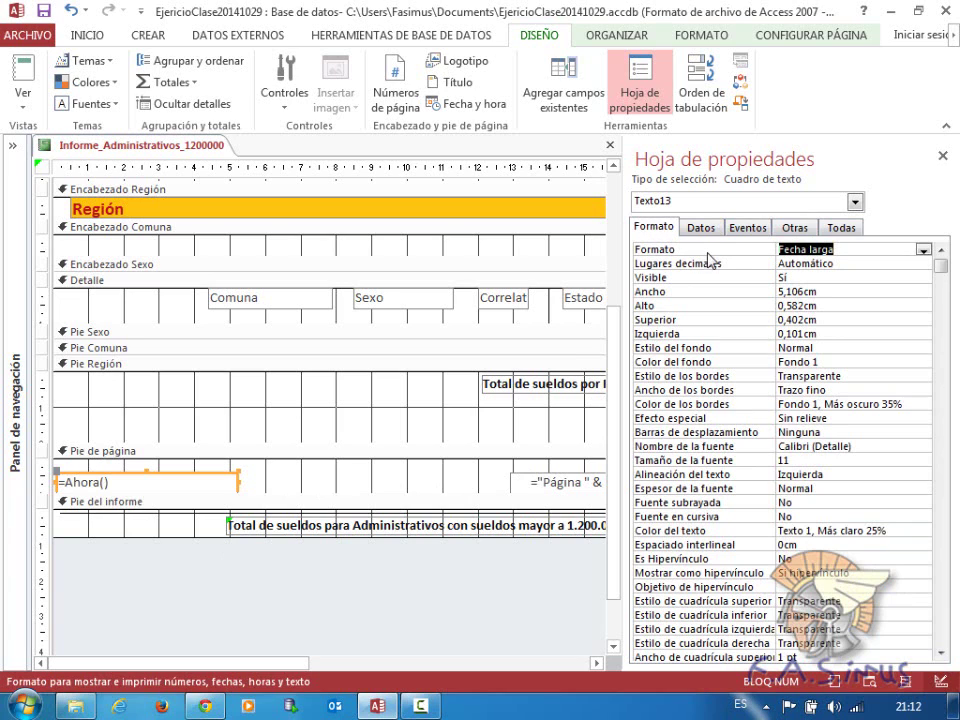
pyautogui.click(923, 250)
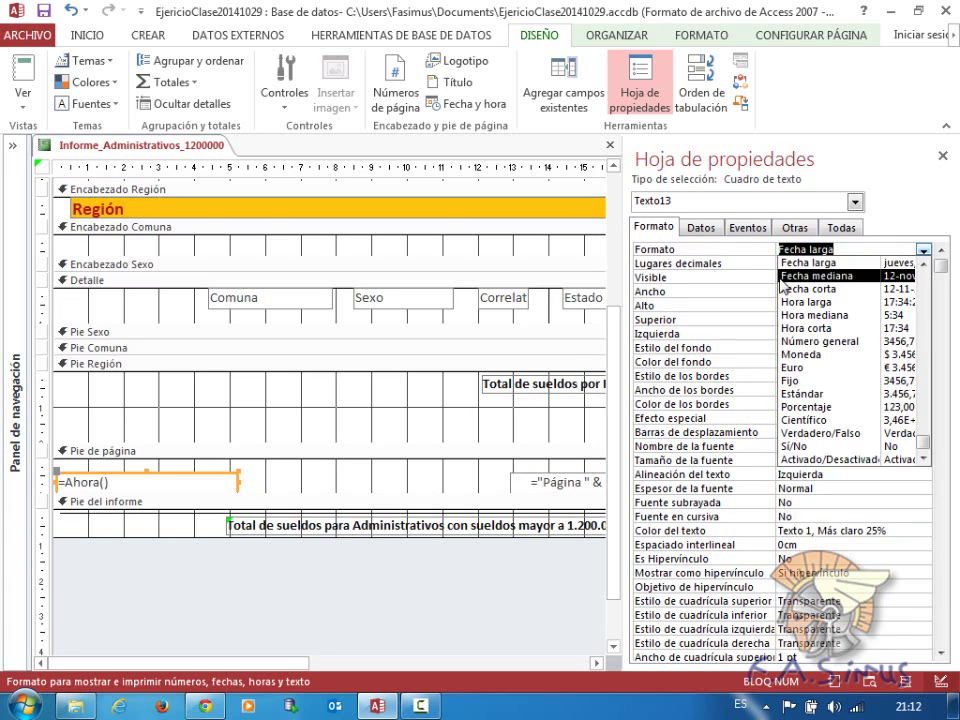
pyautogui.click(620, 280)
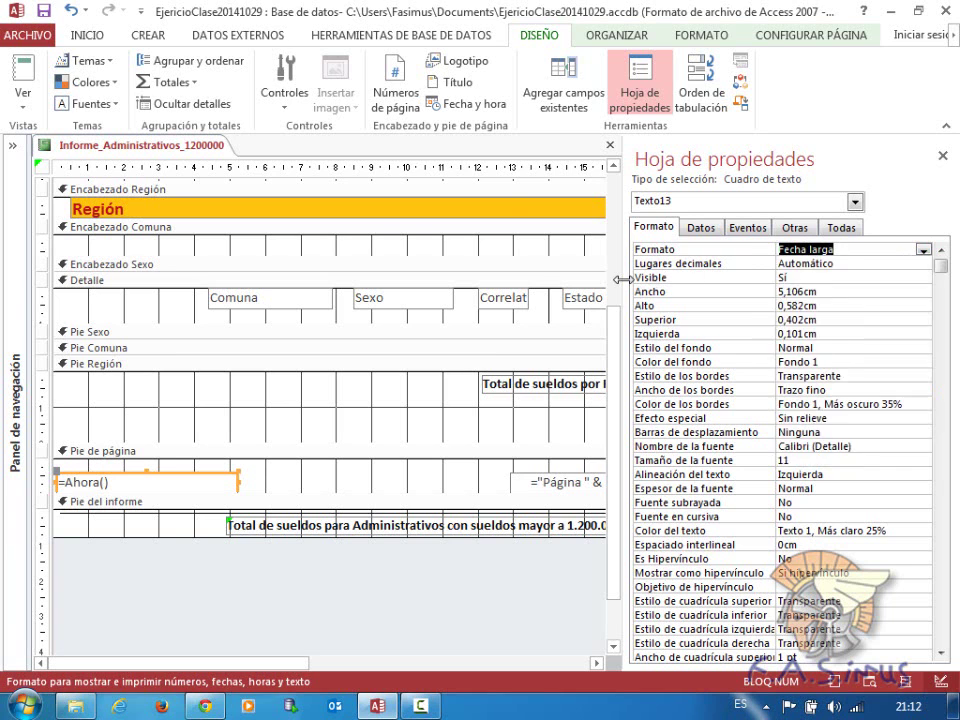
pyautogui.moveTo(620, 280); pyautogui.dragTo(426, 280)
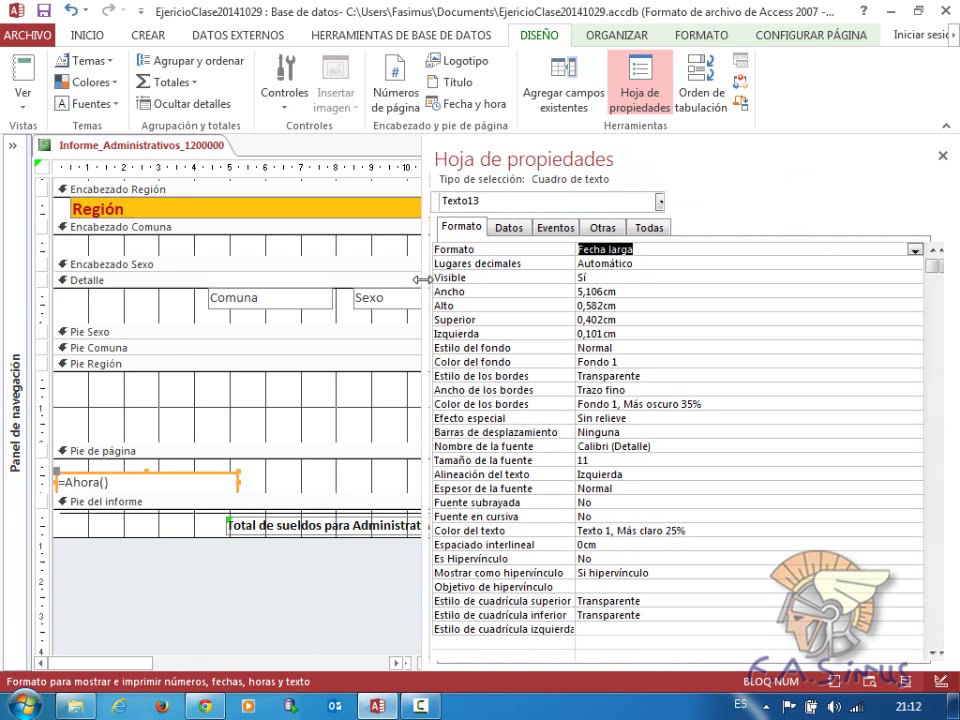
pyautogui.click(923, 252)
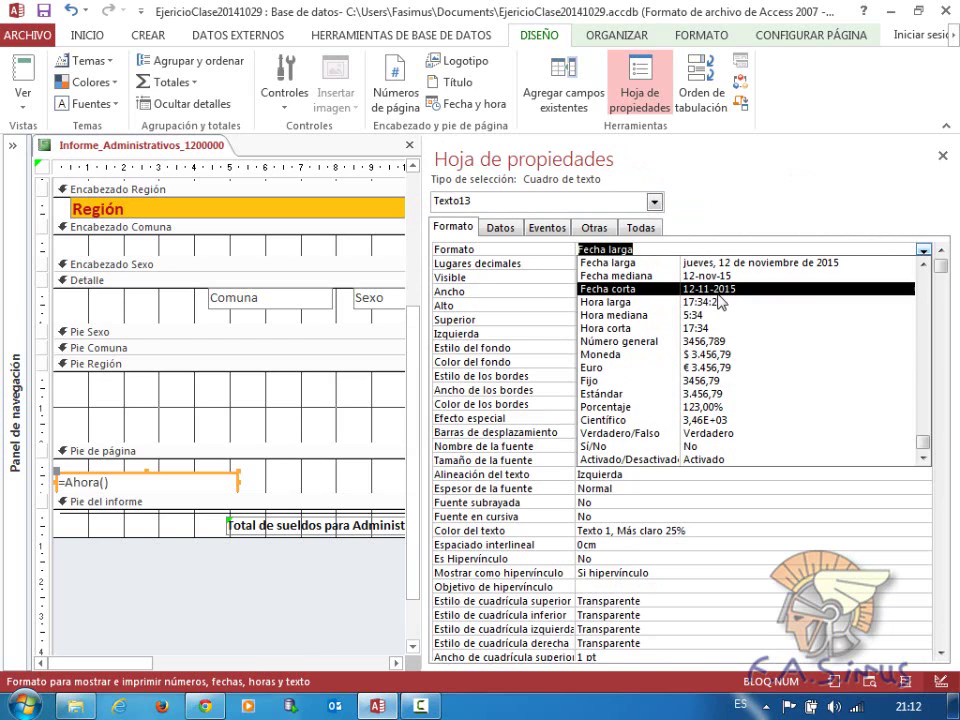
pyautogui.click(640, 275)
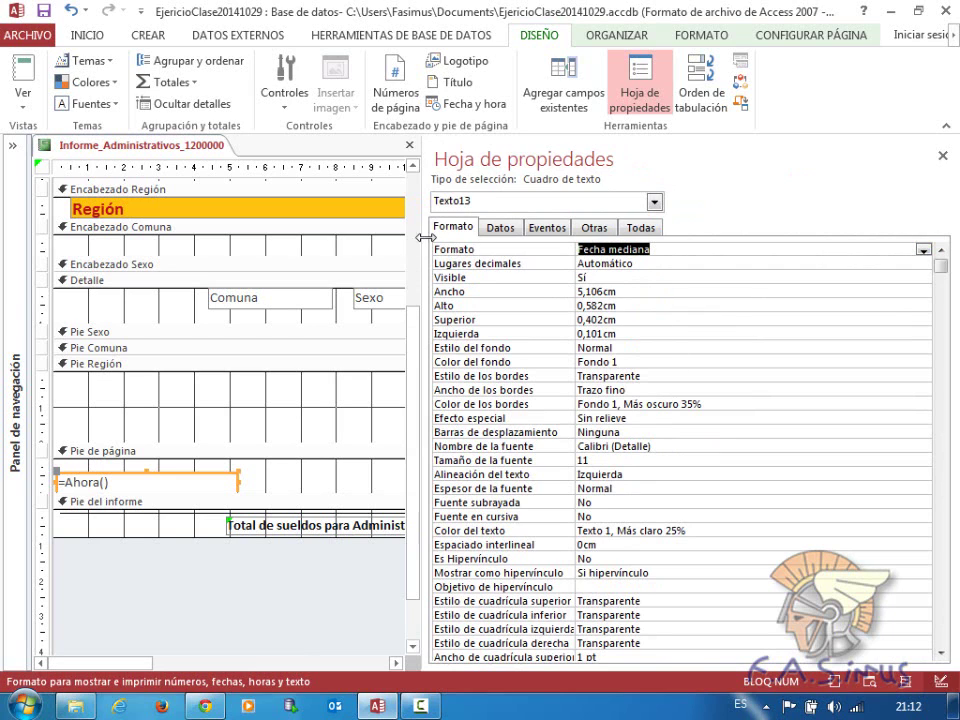
pyautogui.moveTo(424, 236); pyautogui.dragTo(652, 234)
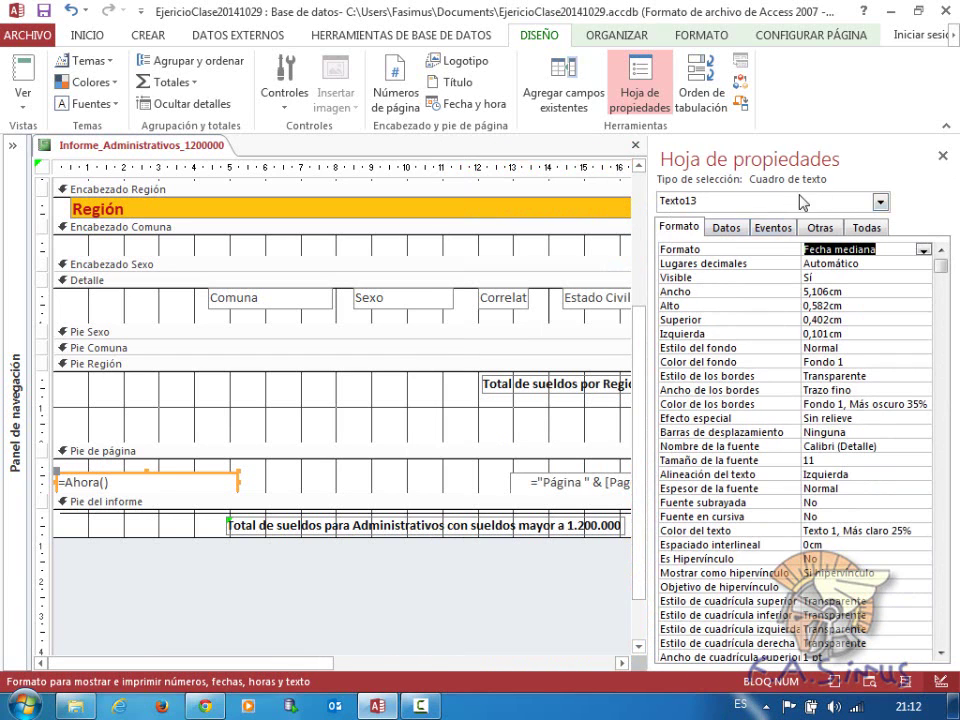
pyautogui.click(942, 156)
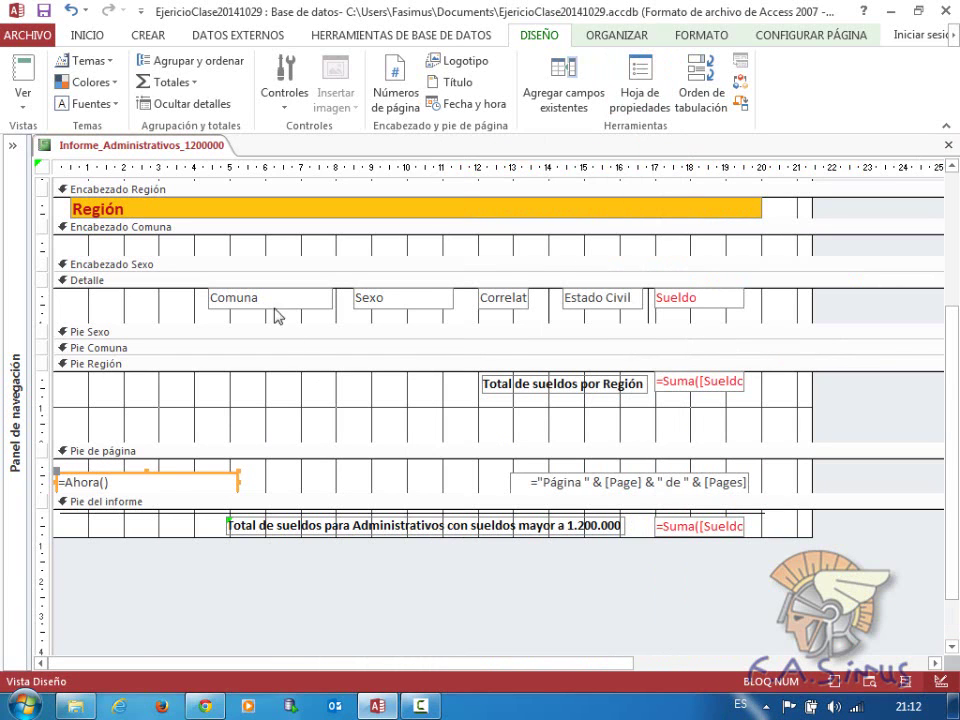
# - Check the page footer date and the report totals in print preview
pyautogui.click(21, 100)
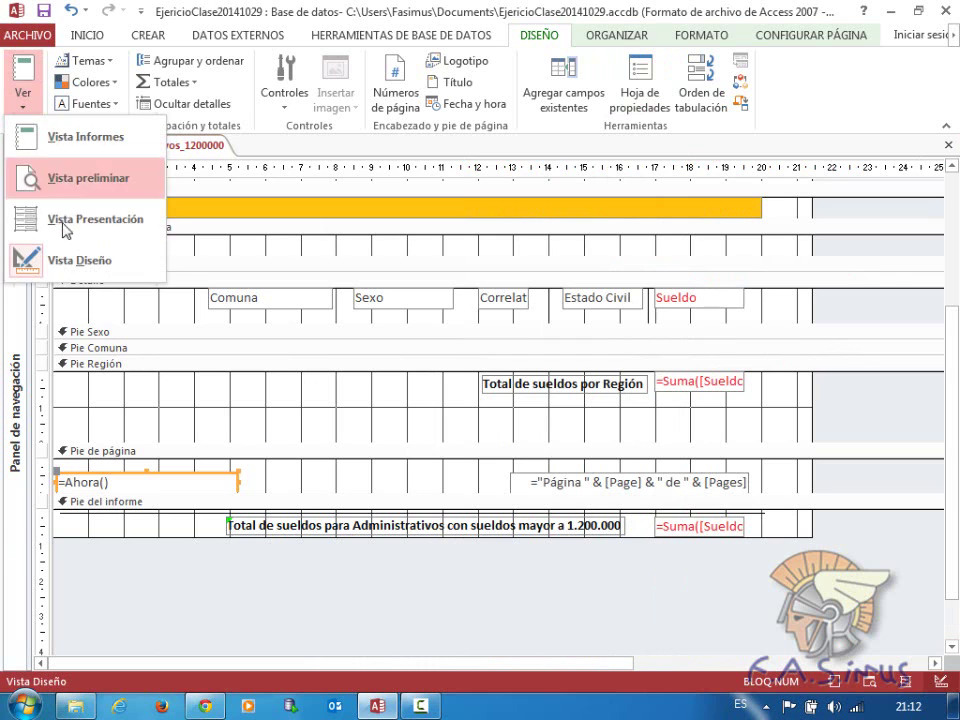
pyautogui.click(62, 194)
pyautogui.scroll(-1, 375, 497)
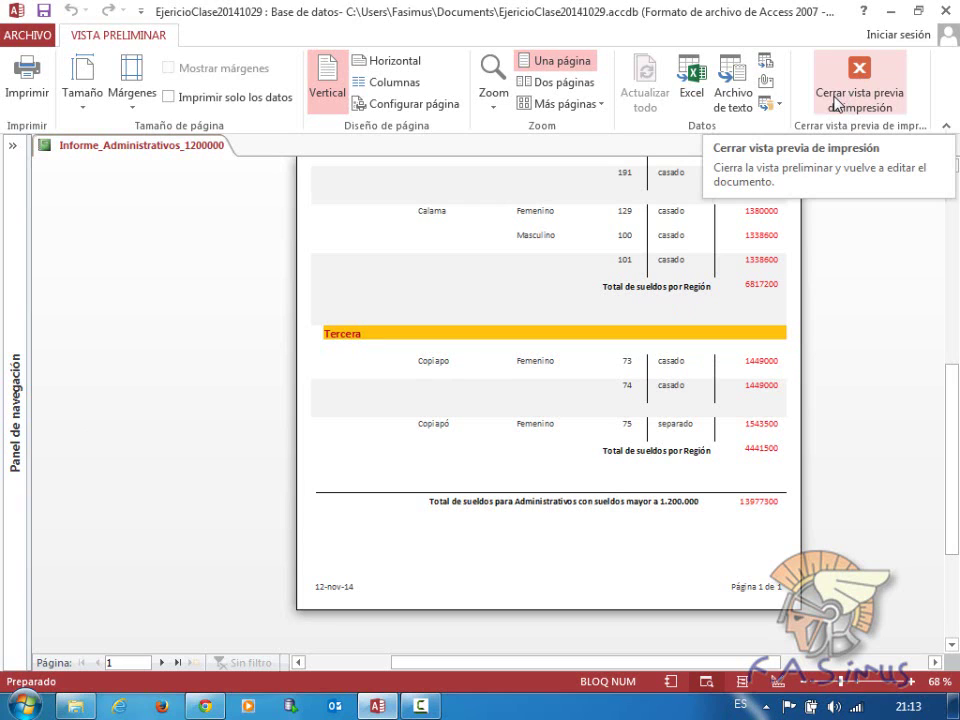
# - Leave the print preview, close the Informe_Administrativos_1200000 report saving its design changes, and show the list of database objects
pyautogui.click(860, 78)
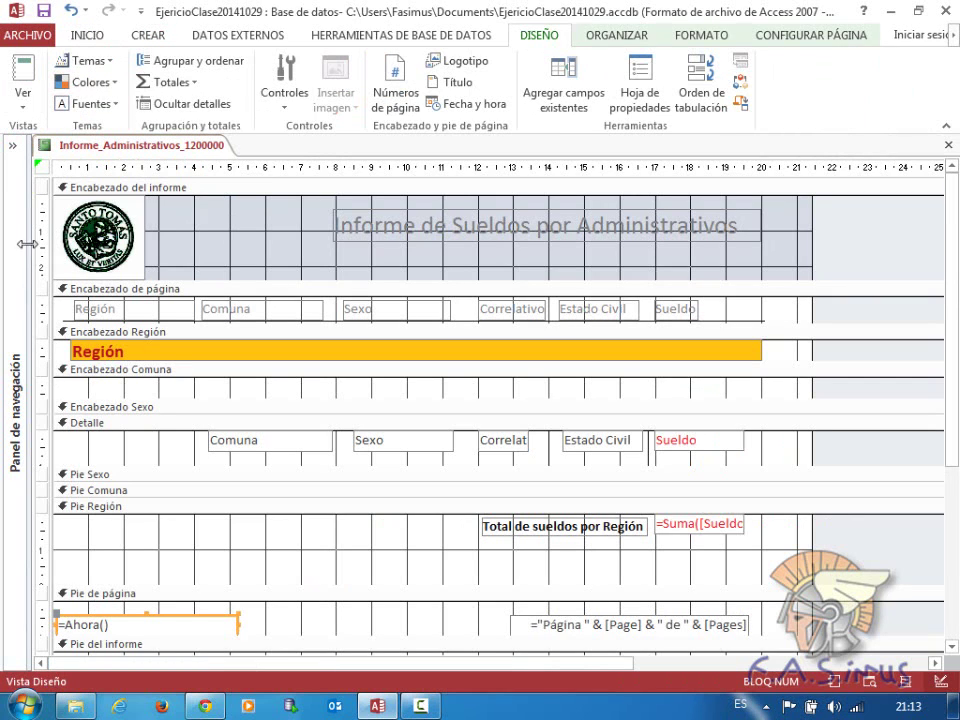
pyautogui.click(948, 144)
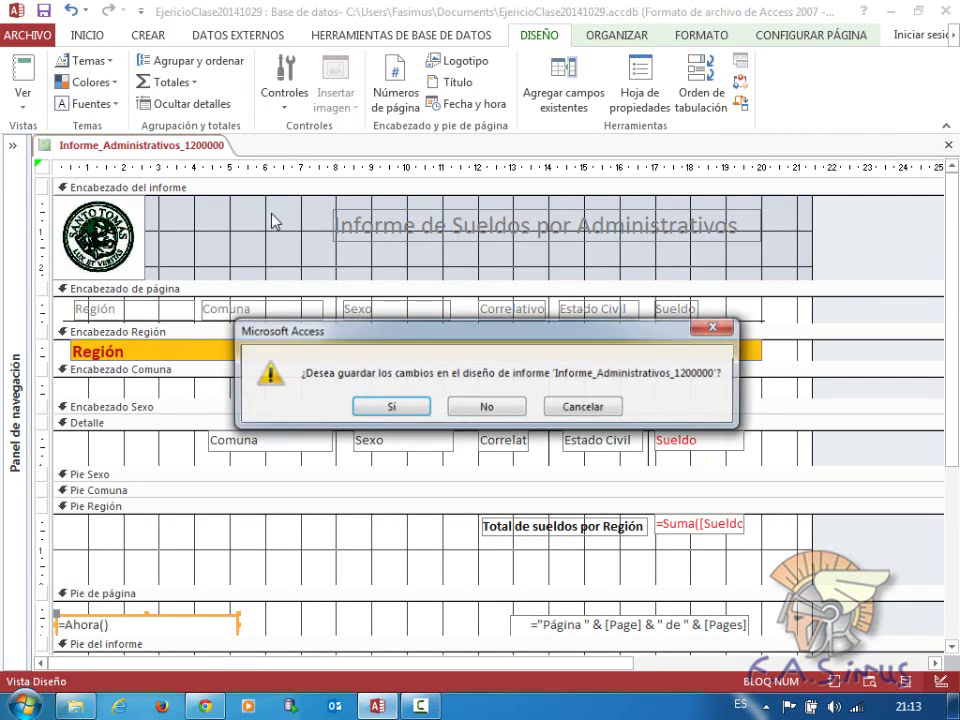
pyautogui.click(391, 407)
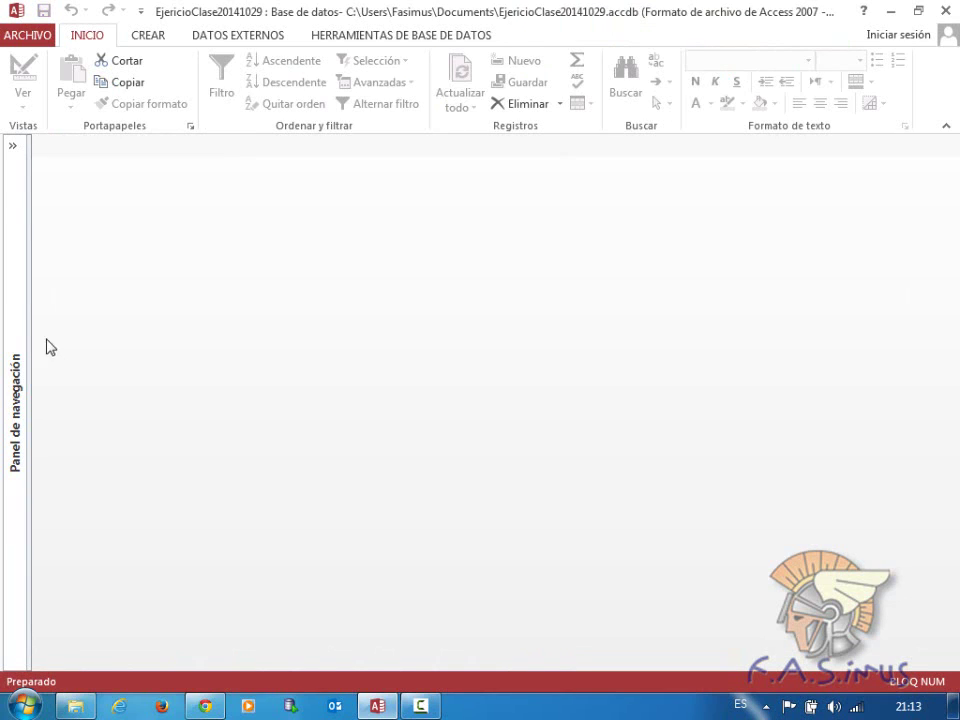
pyautogui.click(13, 146)
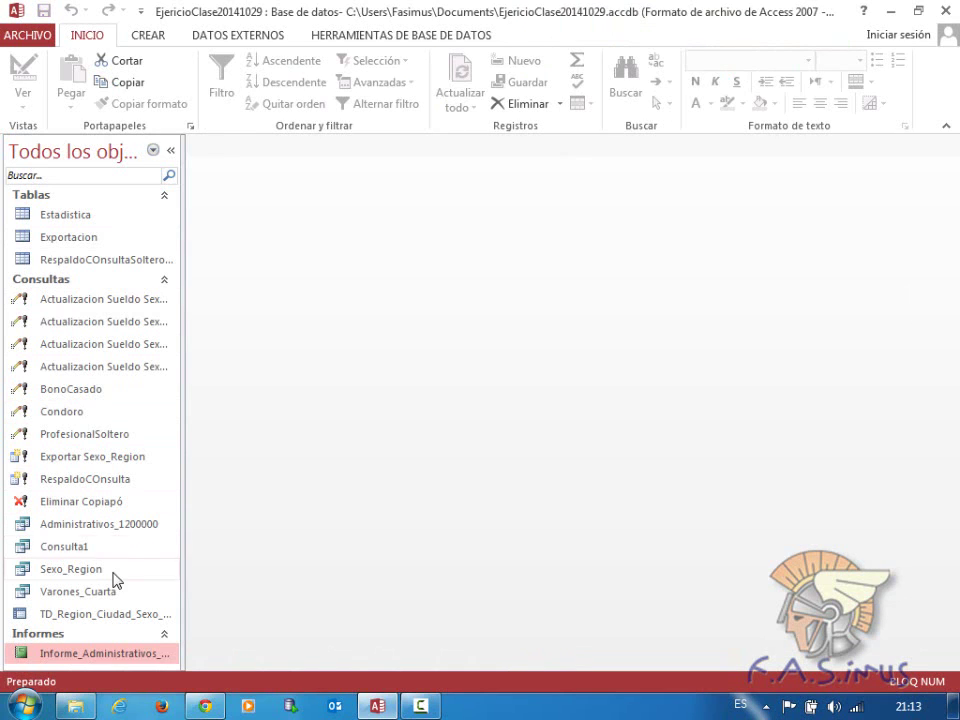
# - Open the TD_Region_Ciudad_Sexo_Cuenta crosstab query and compare its results with its design grid
pyautogui.doubleClick(31, 617)
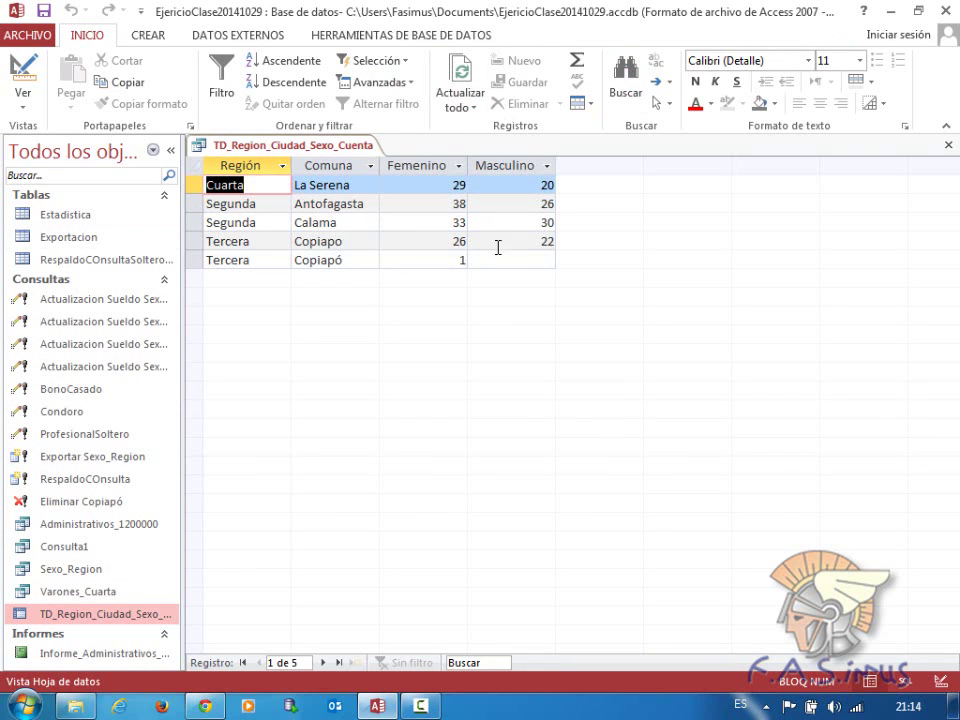
pyautogui.click(20, 75)
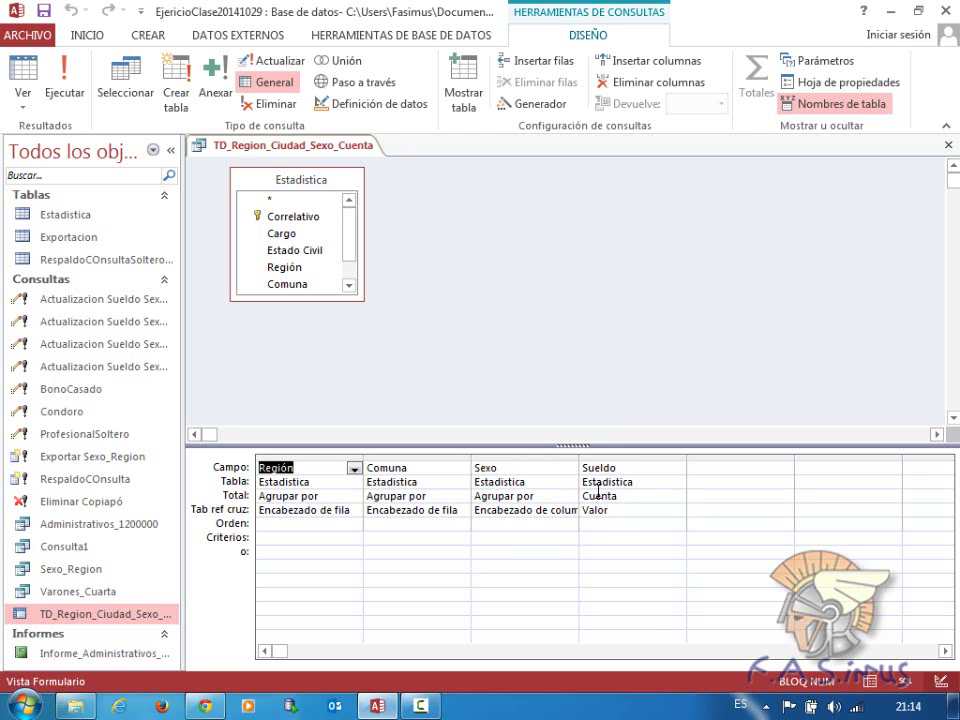
pyautogui.click(64, 88)
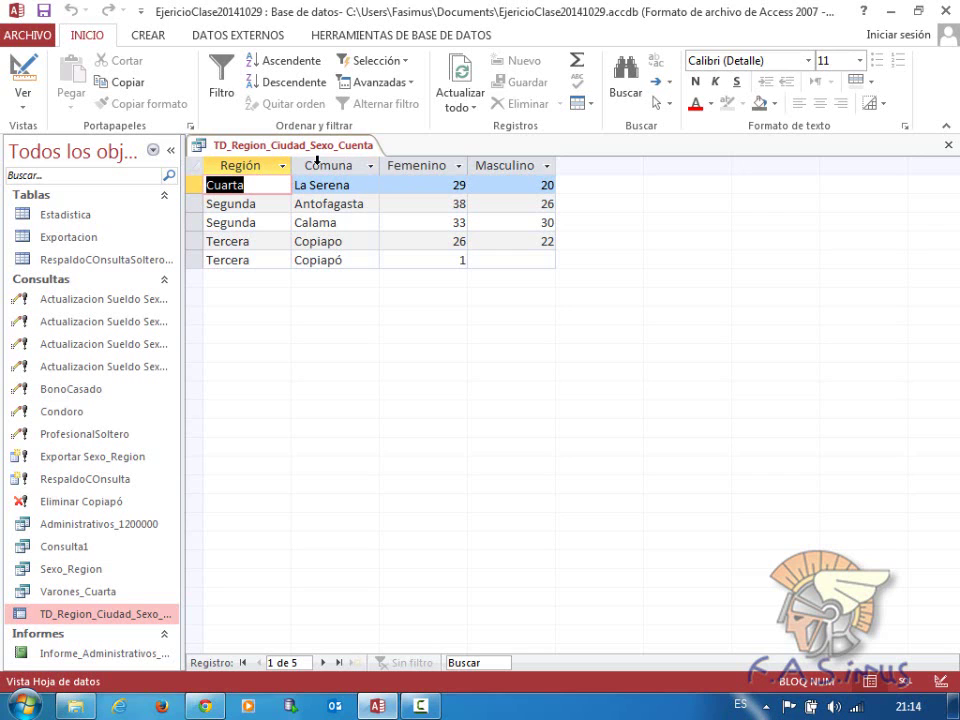
pyautogui.click(20, 62)
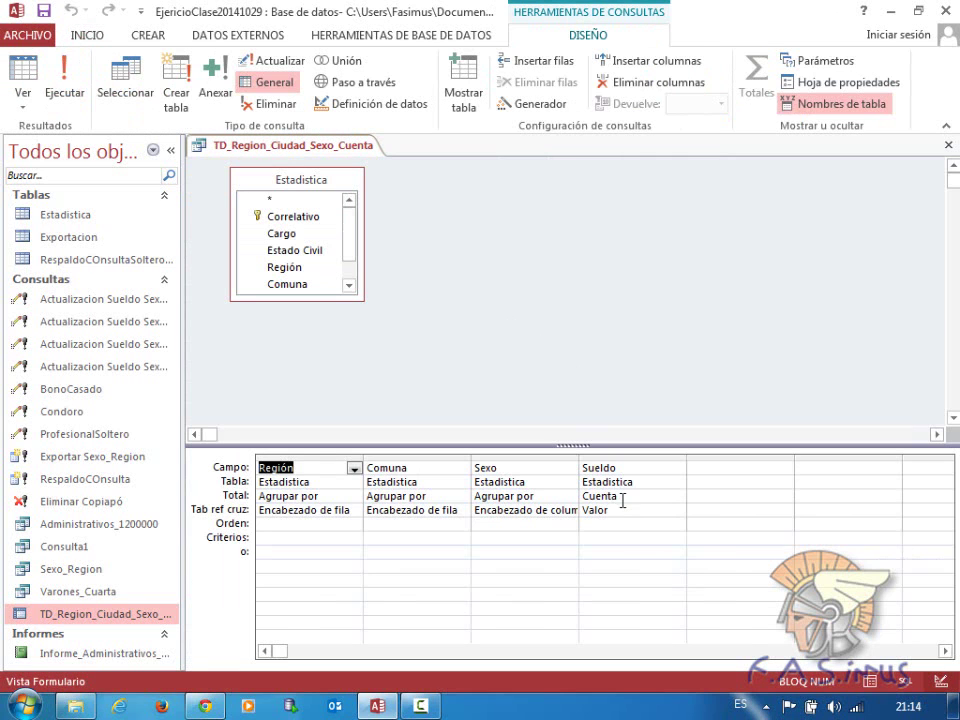
# - Set the Sueldo field's total to Suma in the crosstab query, run it, and close it saving the changes
pyautogui.click(601, 511)
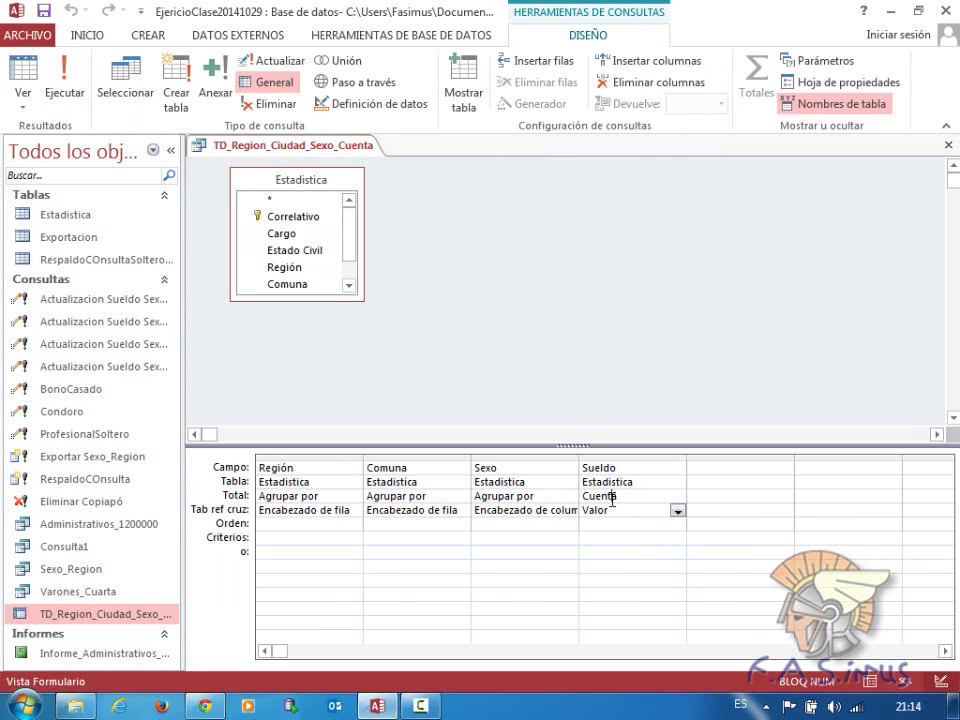
pyautogui.click(612, 497)
pyautogui.click(677, 497)
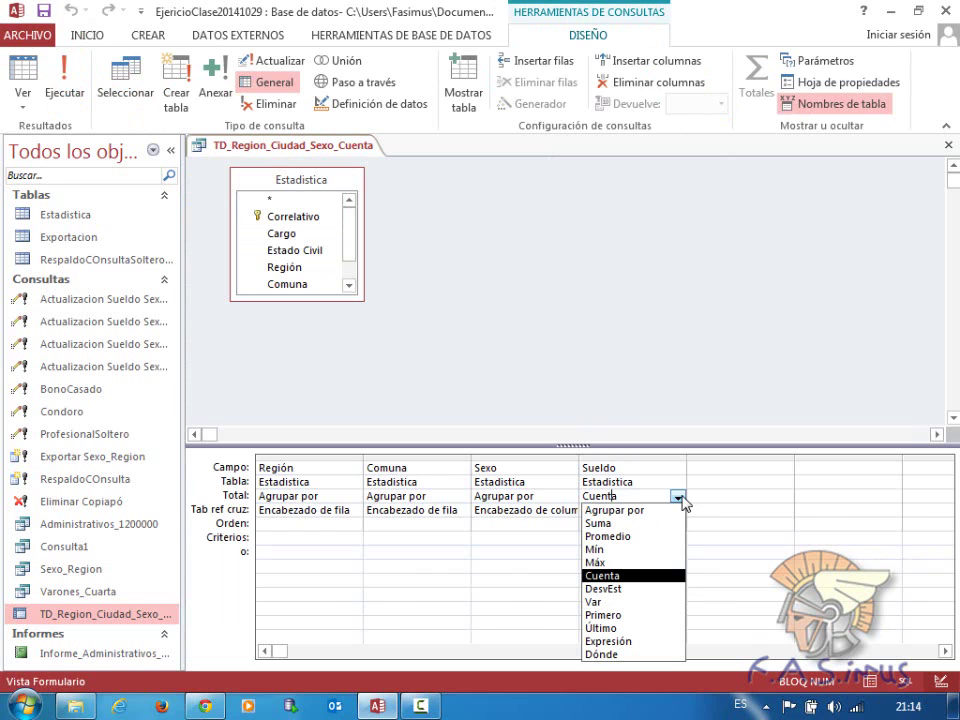
pyautogui.click(617, 525)
pyautogui.click(22, 68)
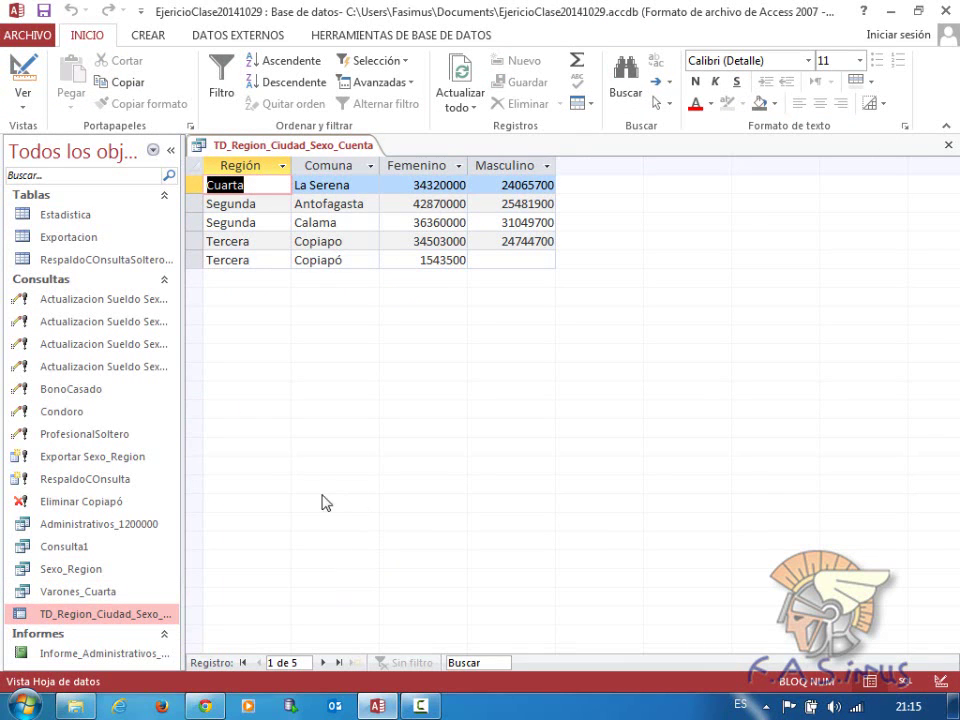
pyautogui.click(948, 144)
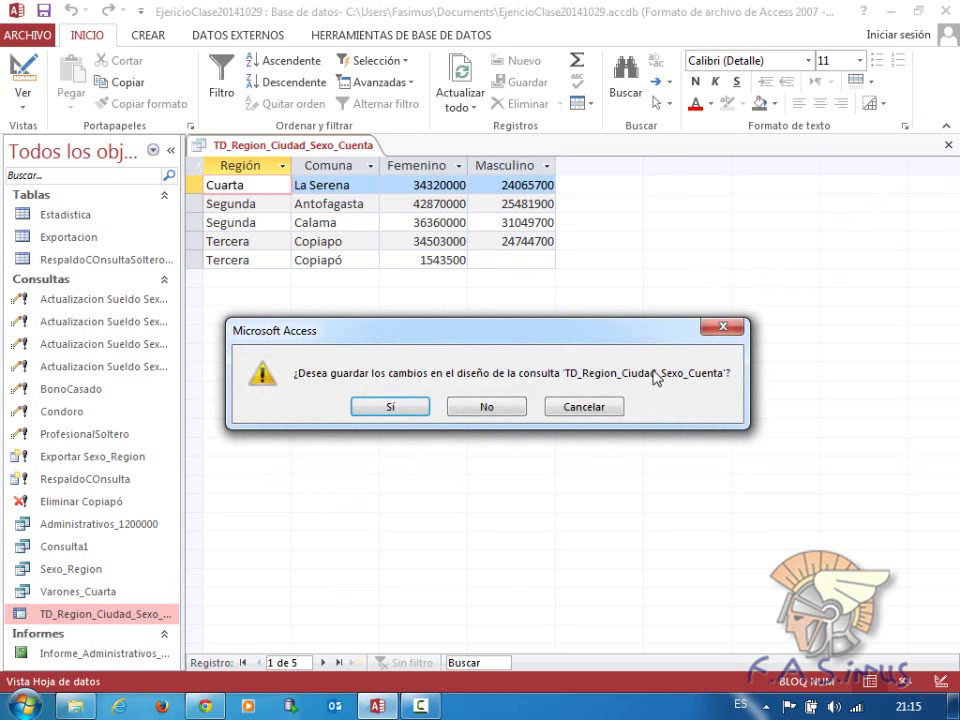
pyautogui.click(397, 409)
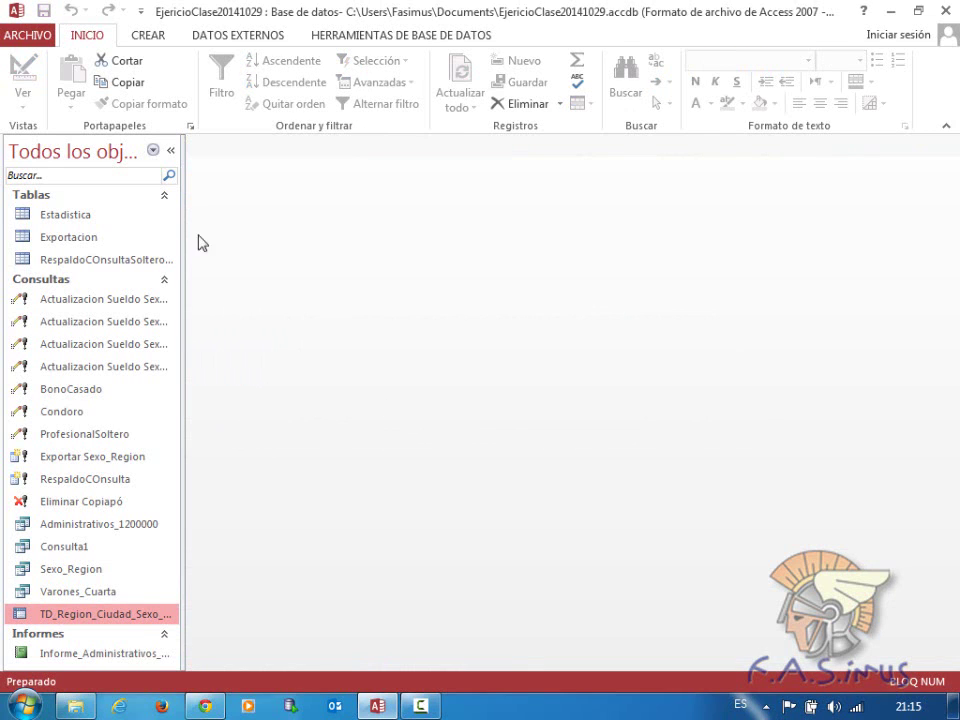
# - Generate a trial report from the TD_Region_Ciudad_Sexo_Cuenta query and close it without saving
pyautogui.click(147, 38)
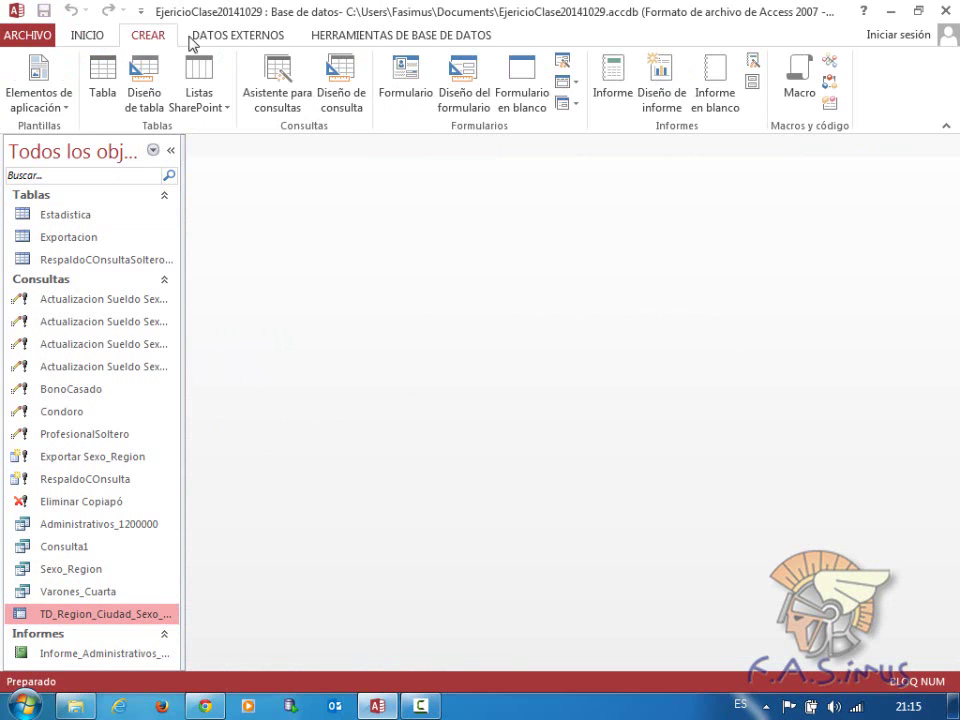
pyautogui.click(609, 90)
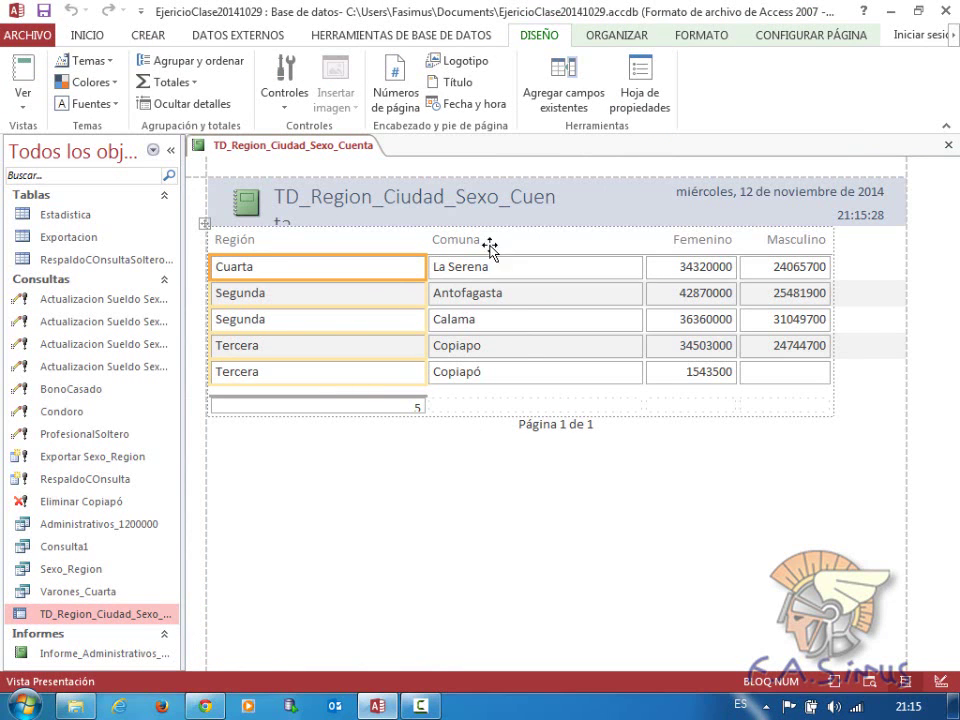
pyautogui.click(948, 145)
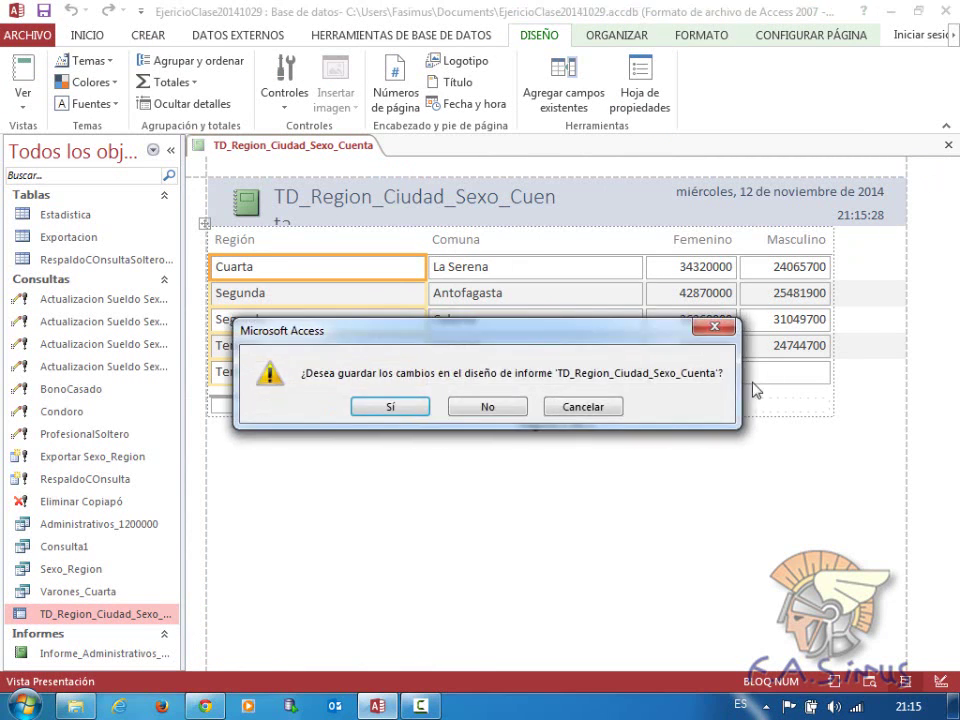
pyautogui.click(510, 407)
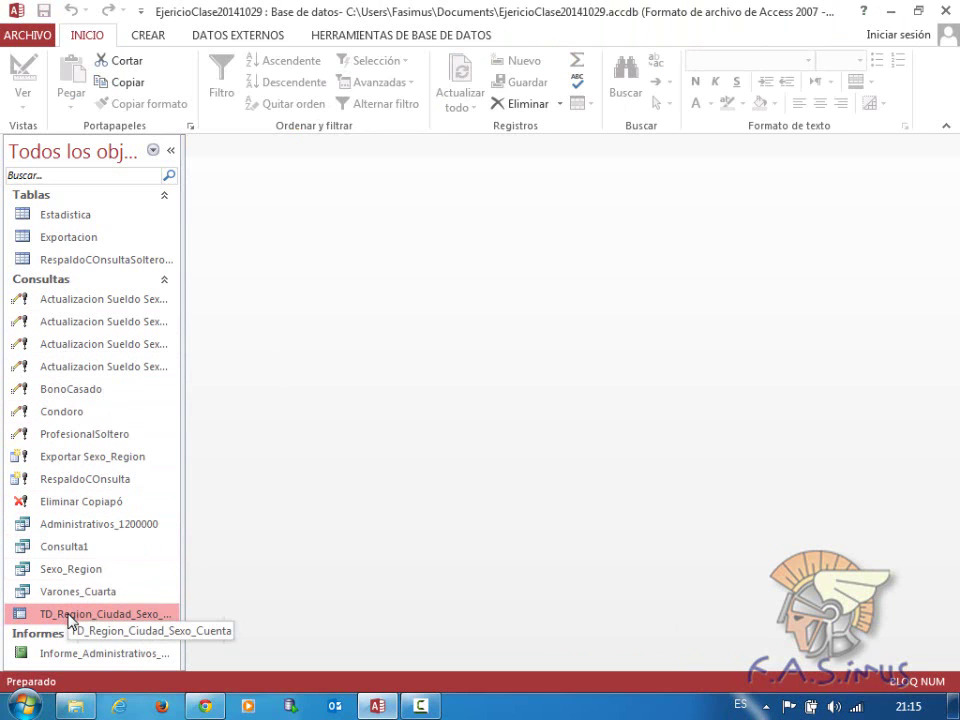
# - Generate a trial report from the Estadistica table and close it without saving
pyautogui.click(30, 214)
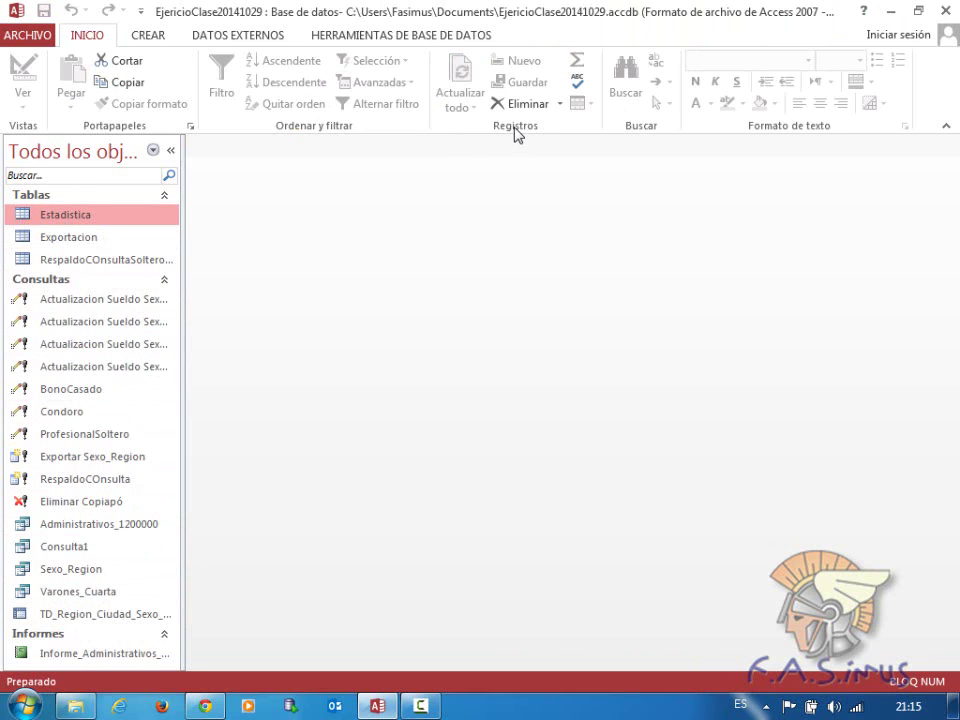
pyautogui.click(148, 36)
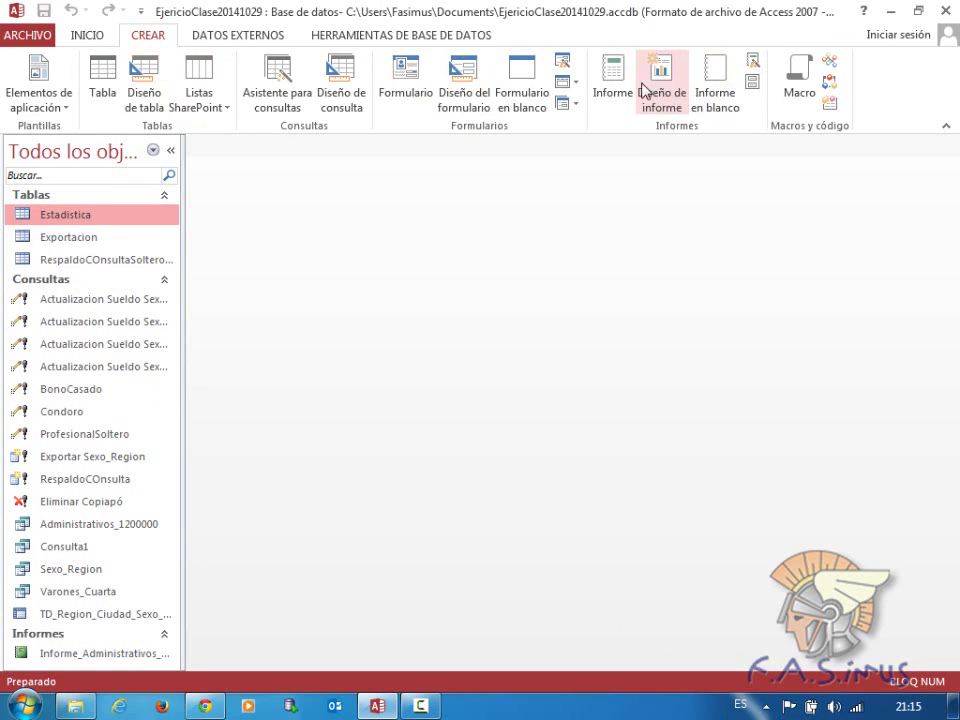
pyautogui.click(609, 86)
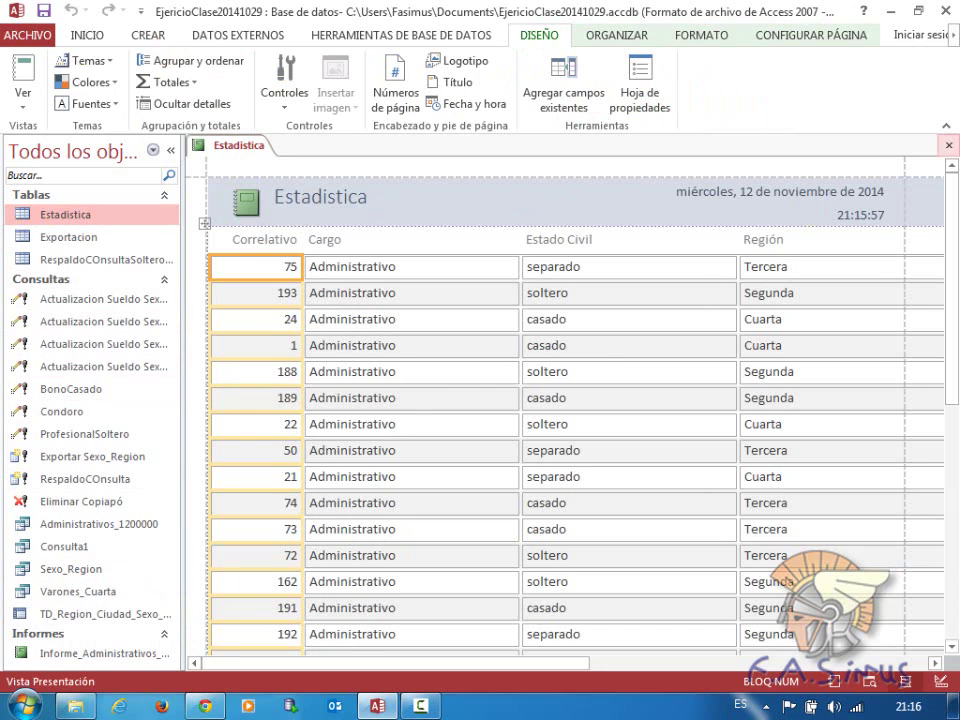
pyautogui.click(948, 145)
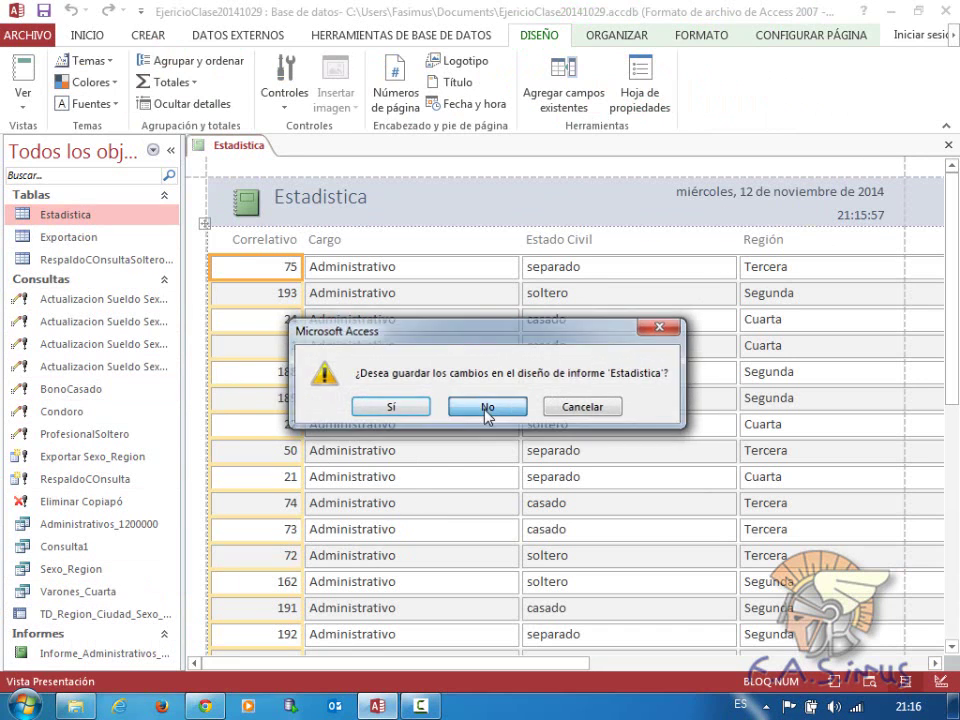
pyautogui.click(489, 407)
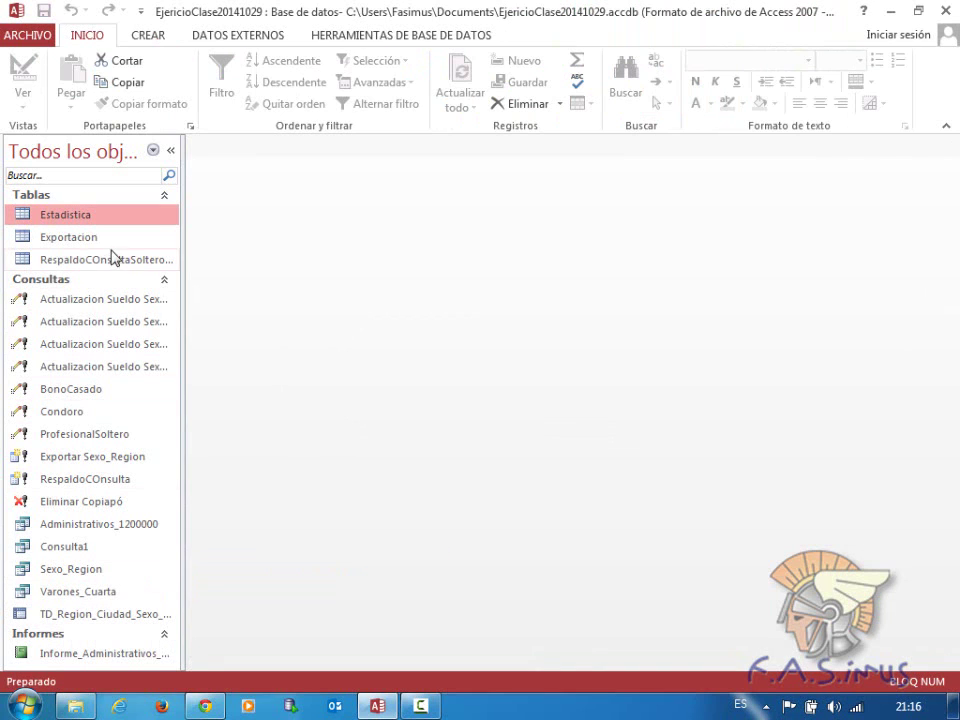
# - Create an automatic report based on the TD_Region_Ciudad_Sexo_Cuenta crosstab query
pyautogui.click(22, 618)
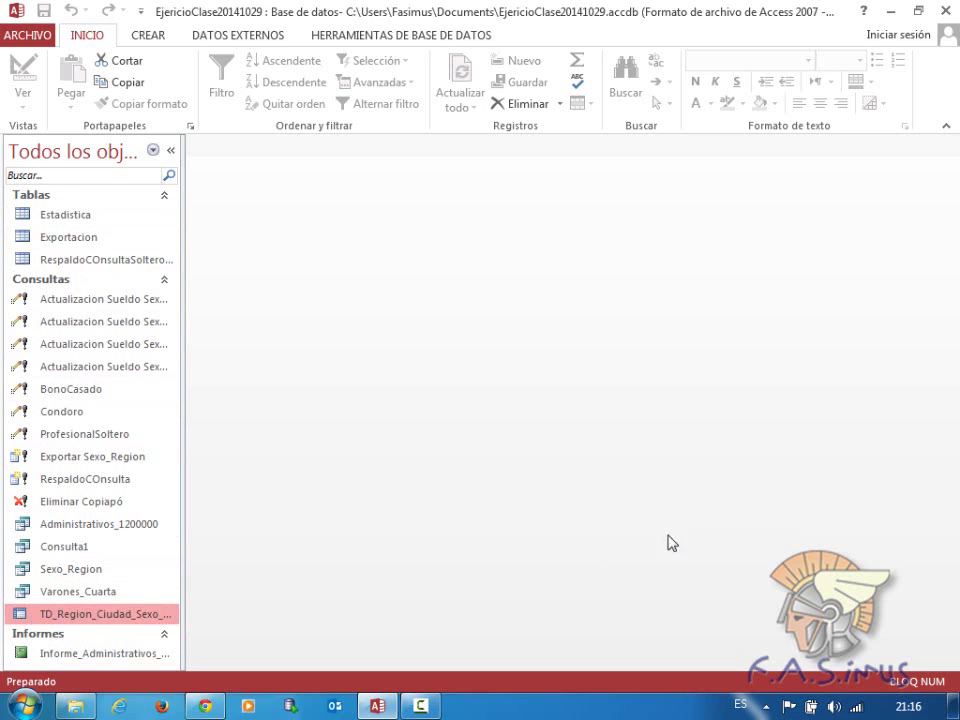
pyautogui.click(156, 35)
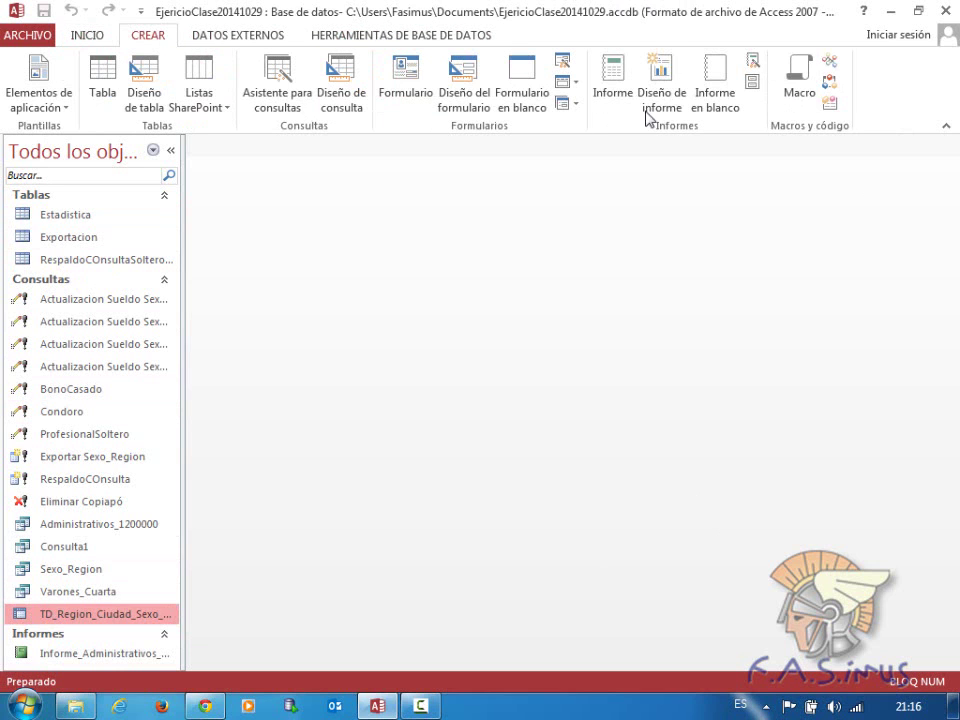
pyautogui.click(614, 80)
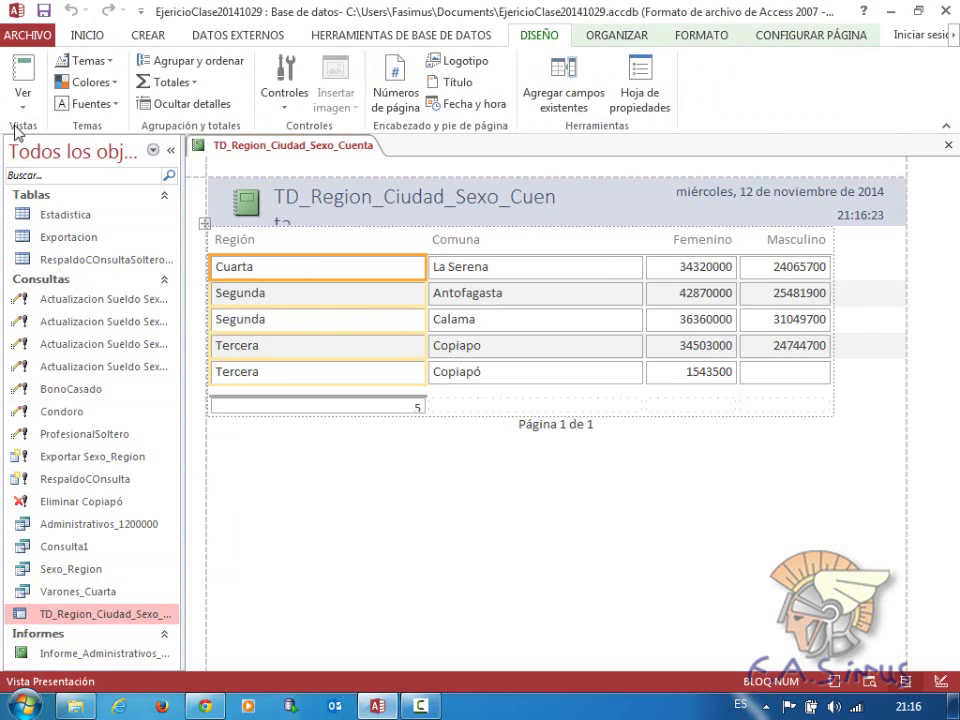
# - Open the report in Design view and enlarge the page footer section to about 7 cm high
pyautogui.click(22, 92)
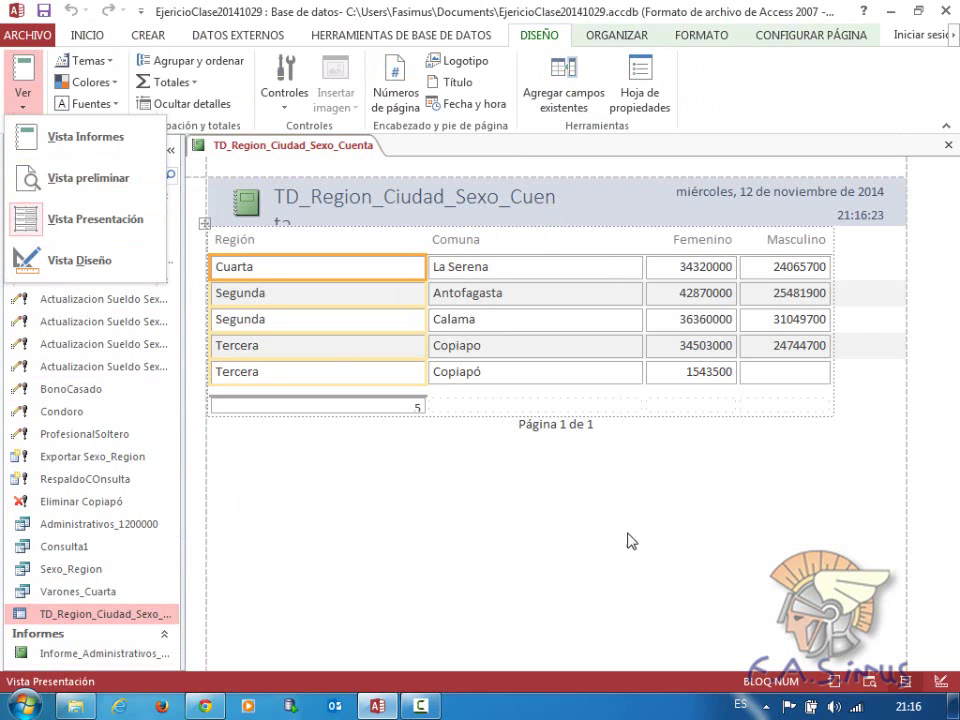
pyautogui.click(30, 258)
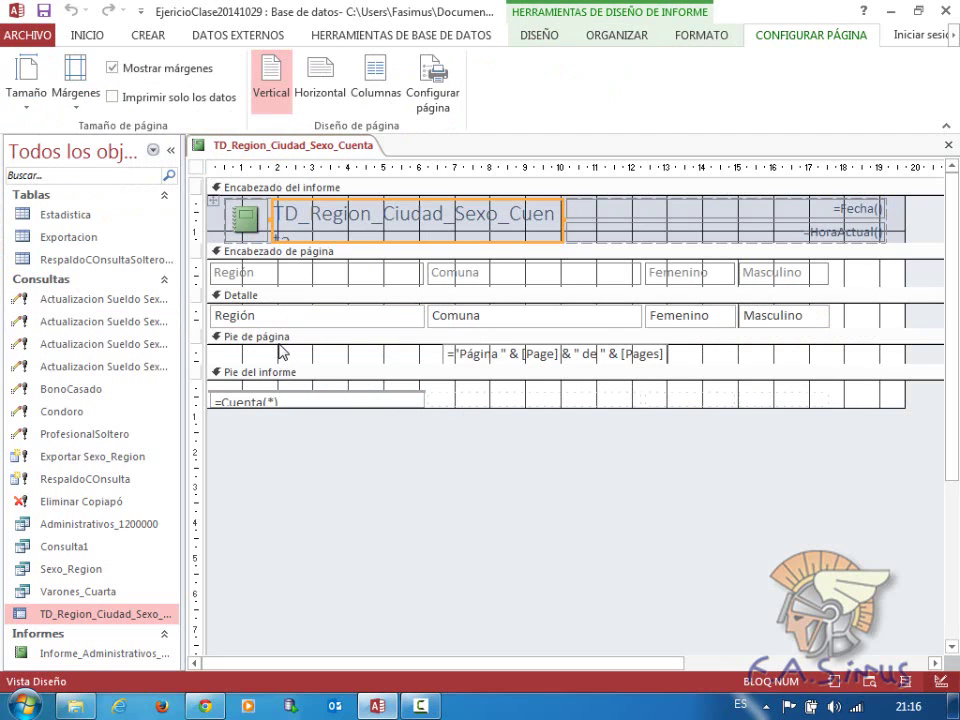
pyautogui.moveTo(515, 365); pyautogui.dragTo(578, 594)
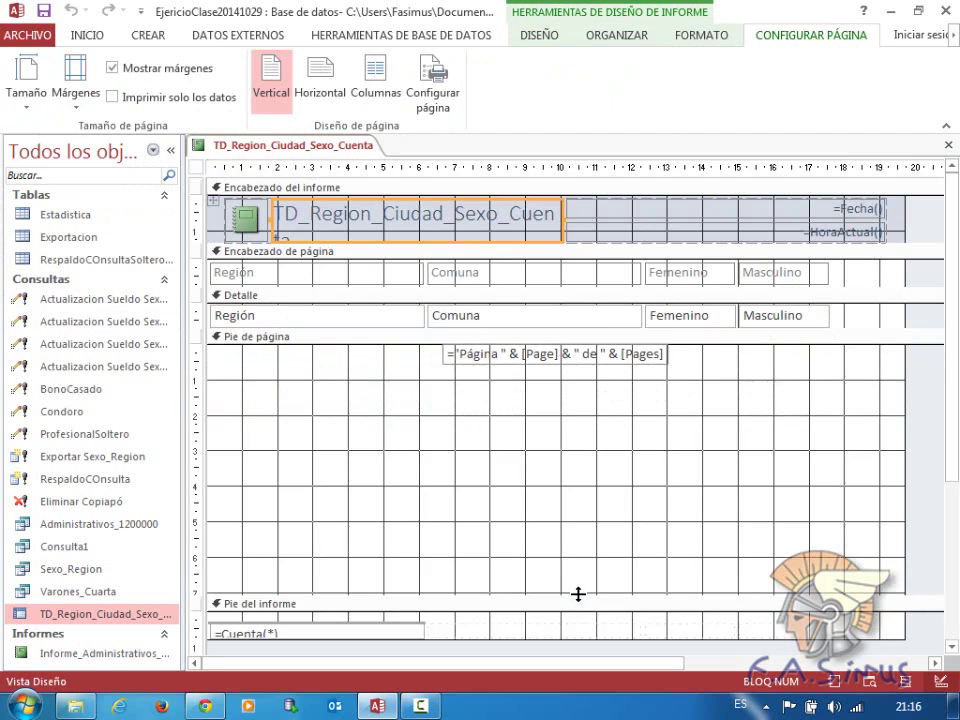
pyautogui.click(529, 527)
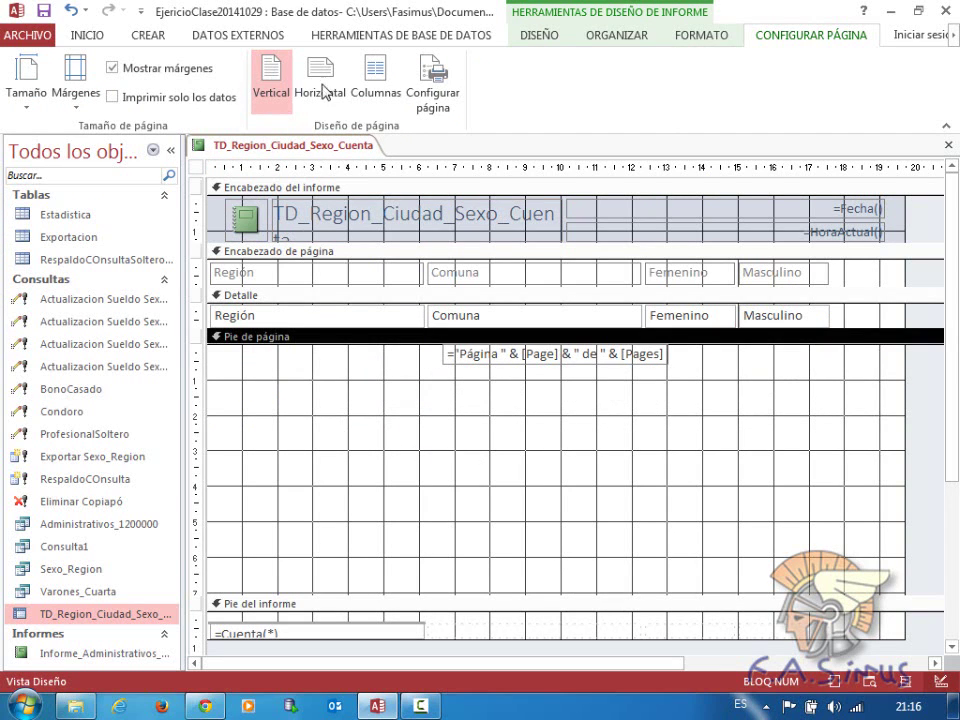
# - Insert a chart control about 12 cm wide and 6 cm high in the page footer, below the page number
pyautogui.click(539, 37)
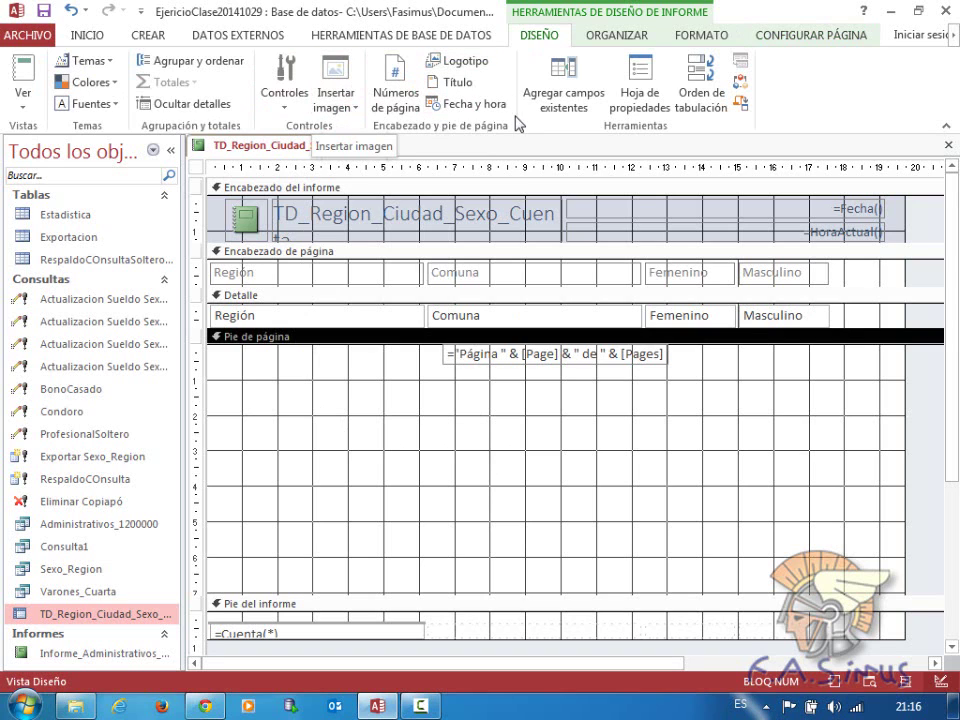
pyautogui.click(284, 104)
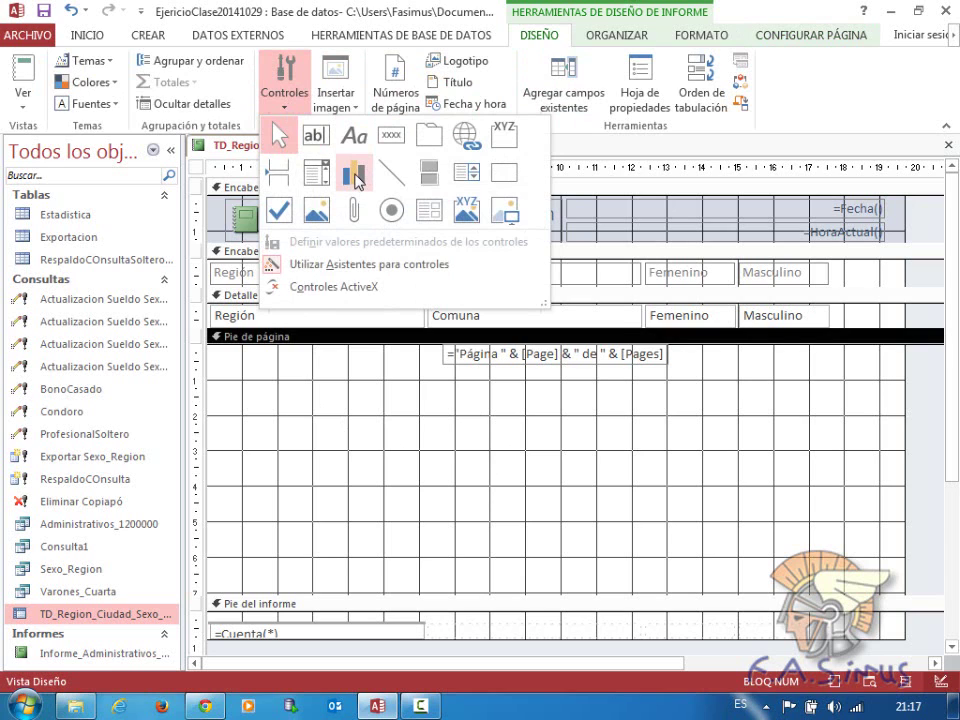
pyautogui.click(356, 180)
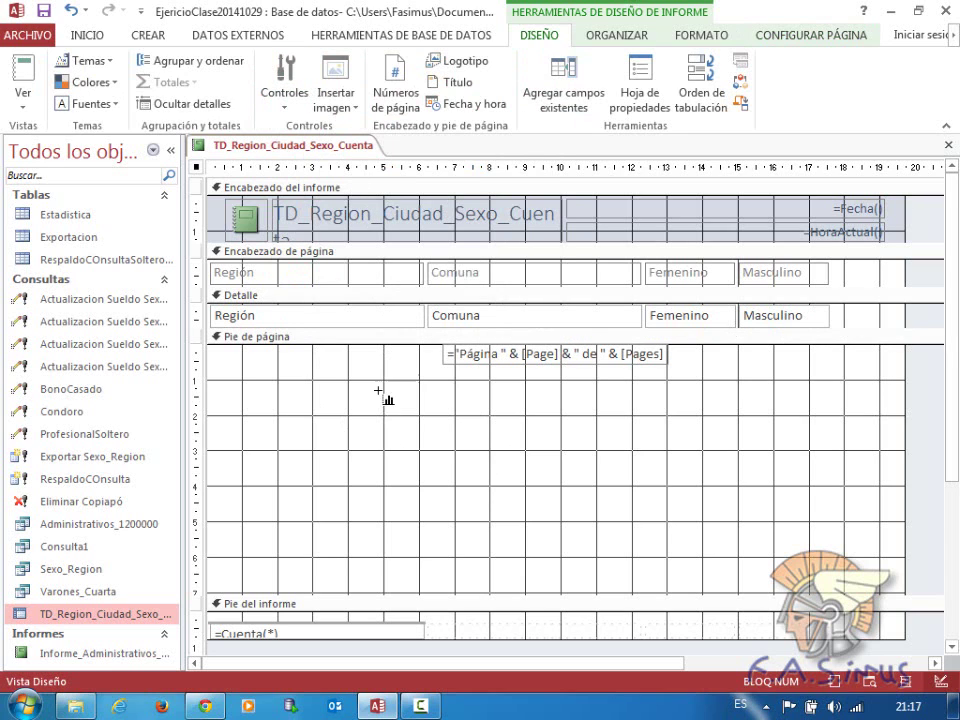
pyautogui.moveTo(322, 380); pyautogui.dragTo(740, 591)
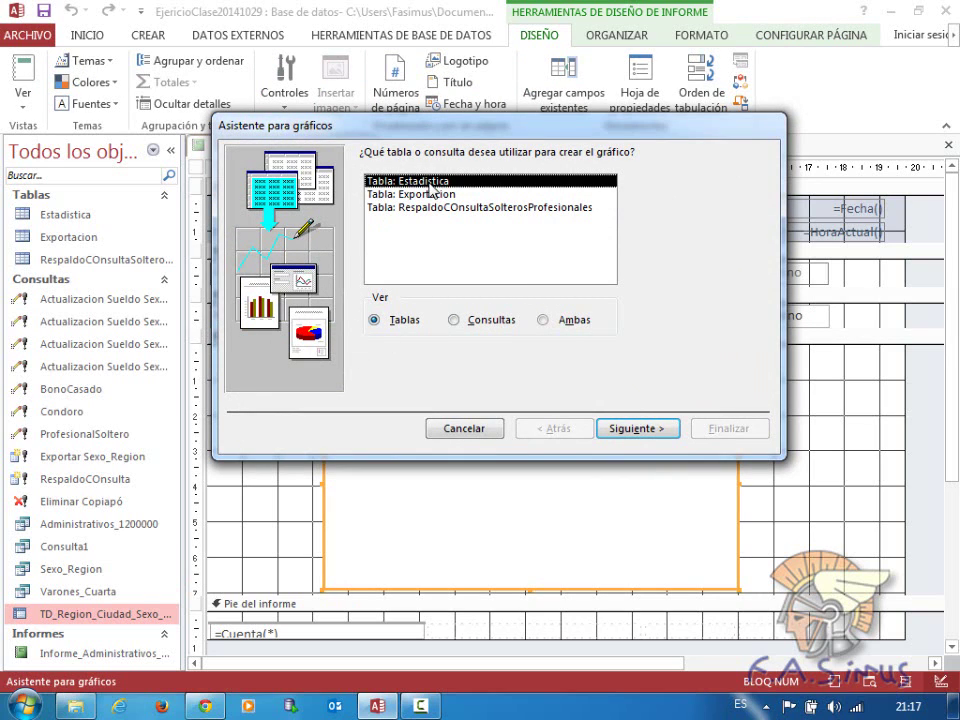
# - Base the chart on the query TD_Region_Ciudad_Sexo_Cuenta
pyautogui.click(457, 321)
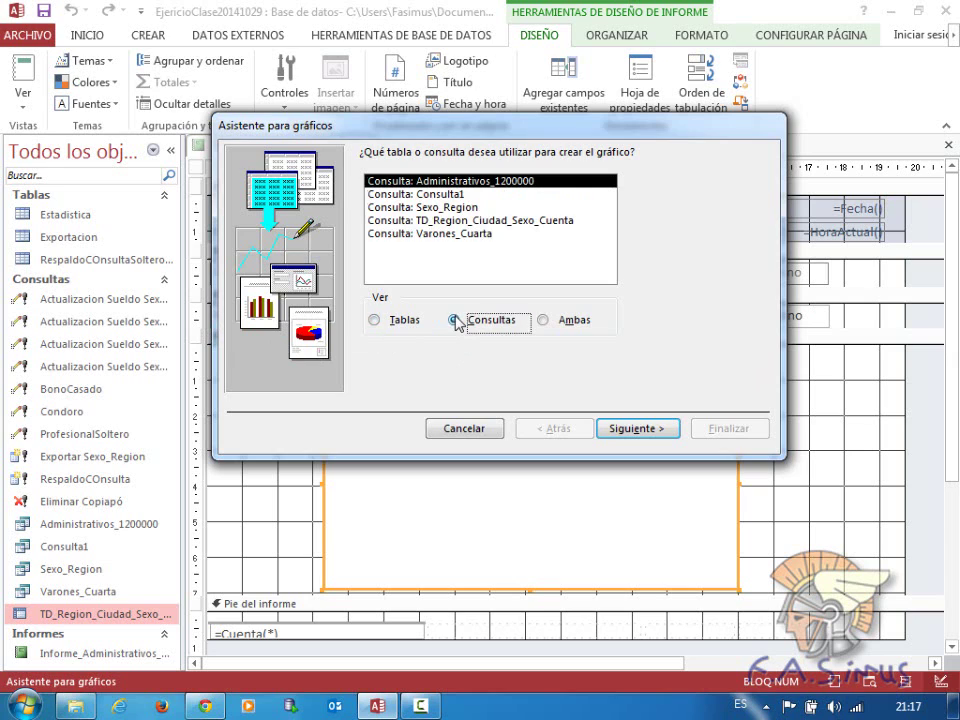
pyautogui.click(425, 222)
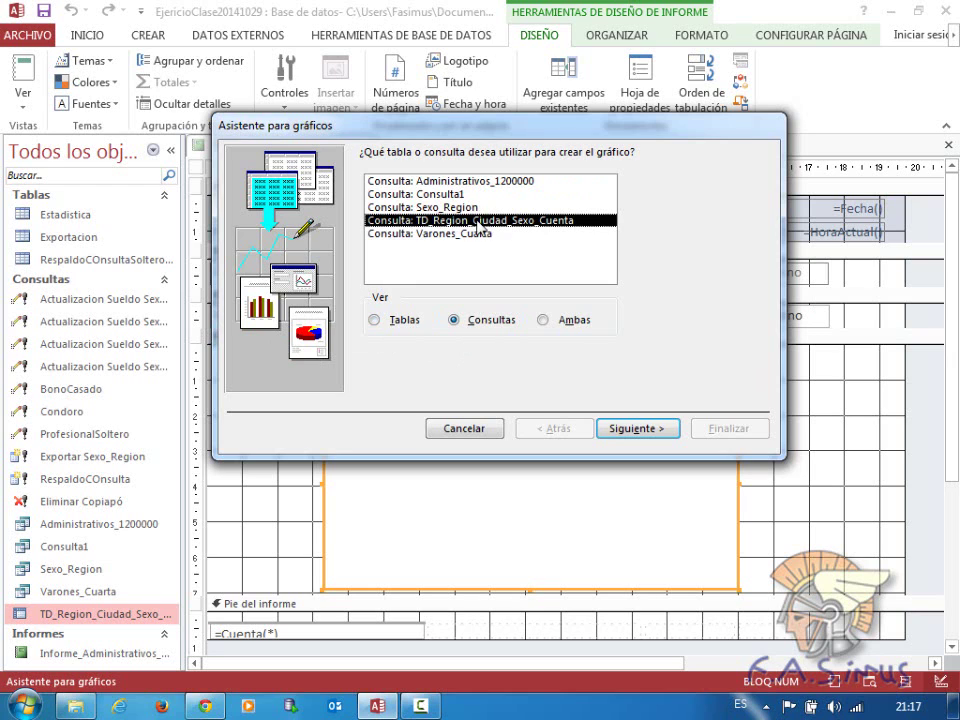
pyautogui.click(624, 428)
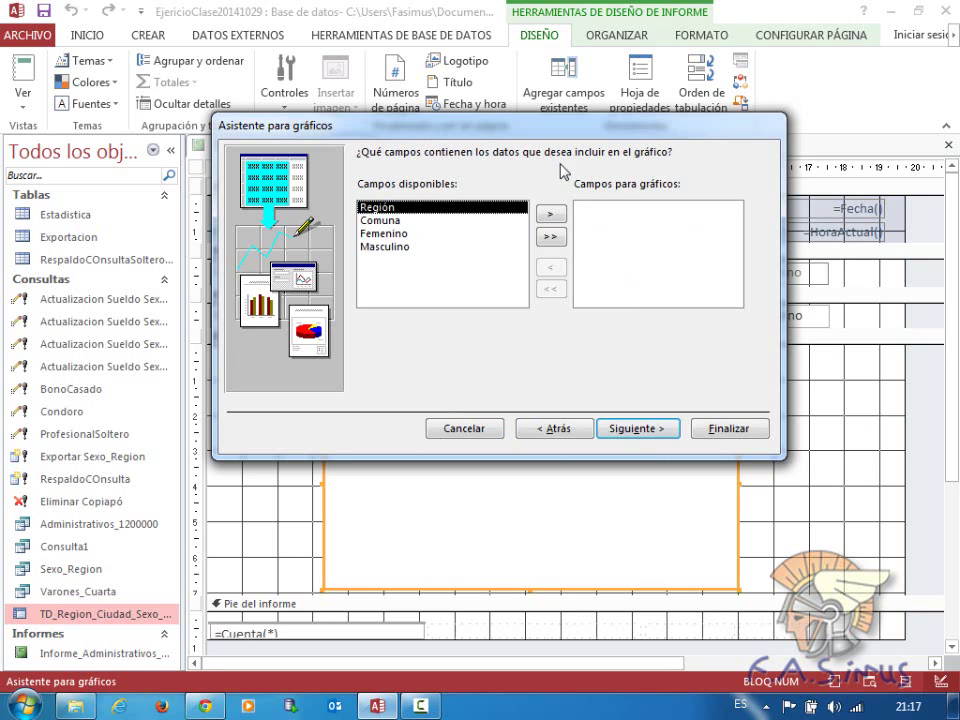
# - Try a pie chart (Gráfico circular) of the Femenino and Masculino fields
pyautogui.doubleClick(397, 236)
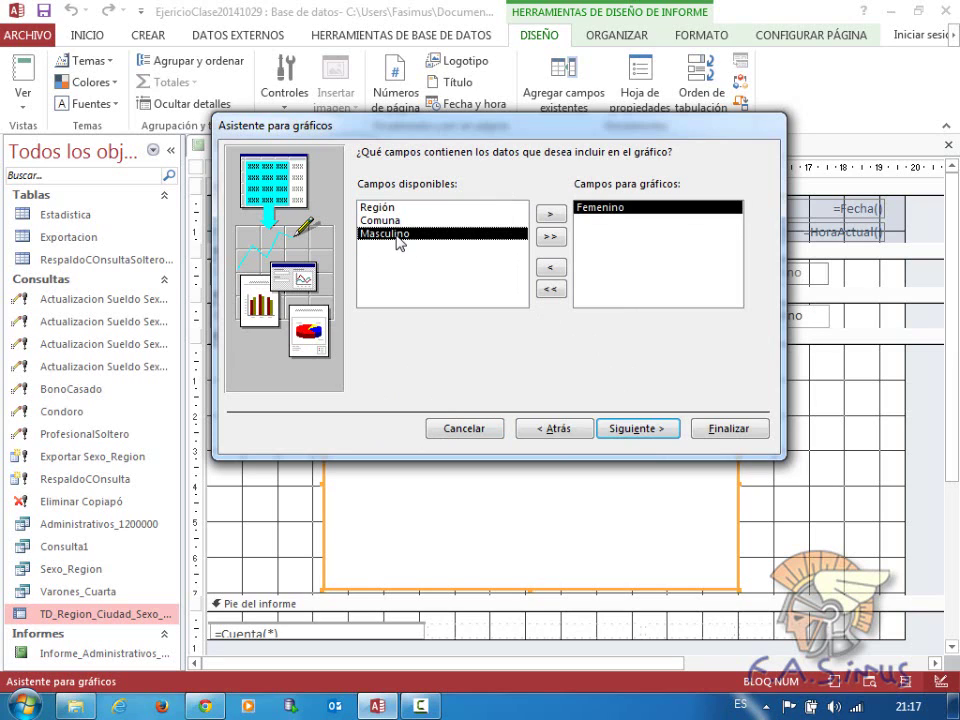
pyautogui.doubleClick(397, 236)
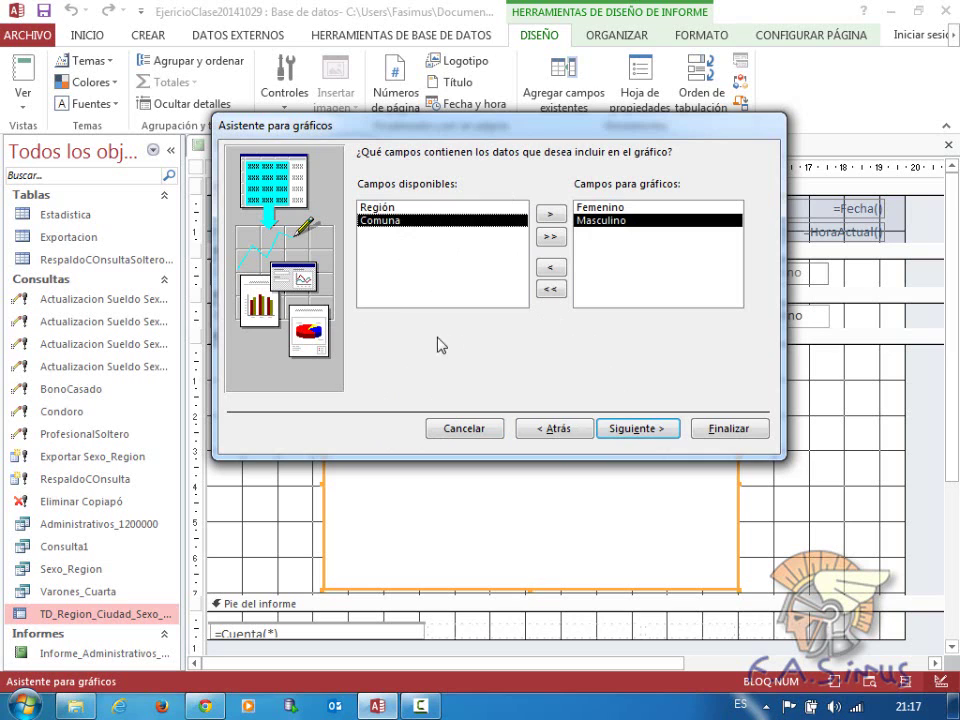
pyautogui.click(640, 429)
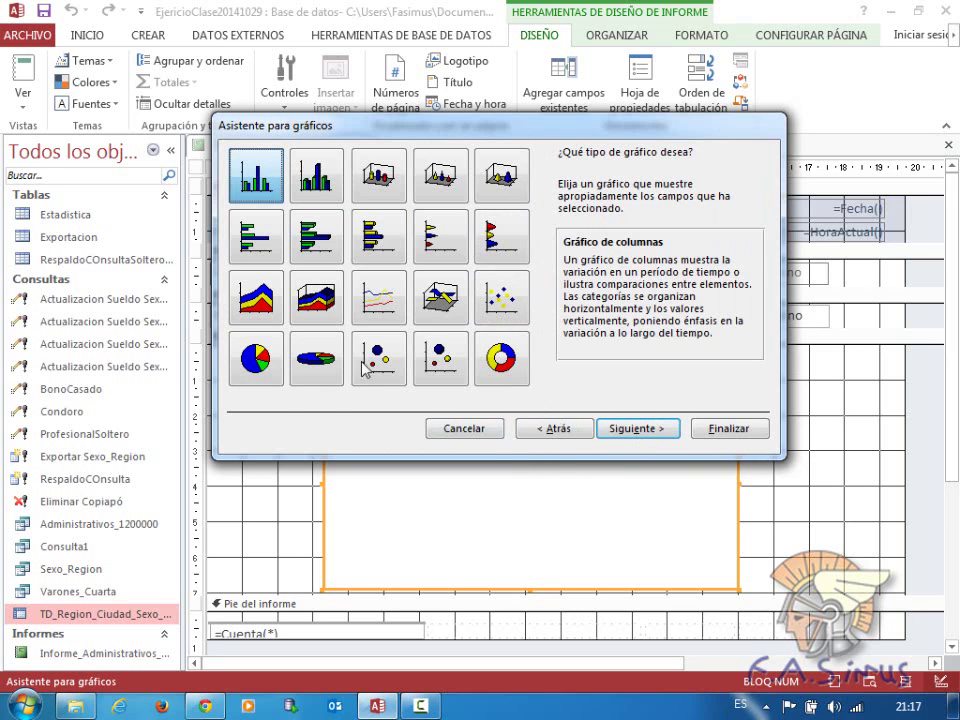
pyautogui.click(260, 369)
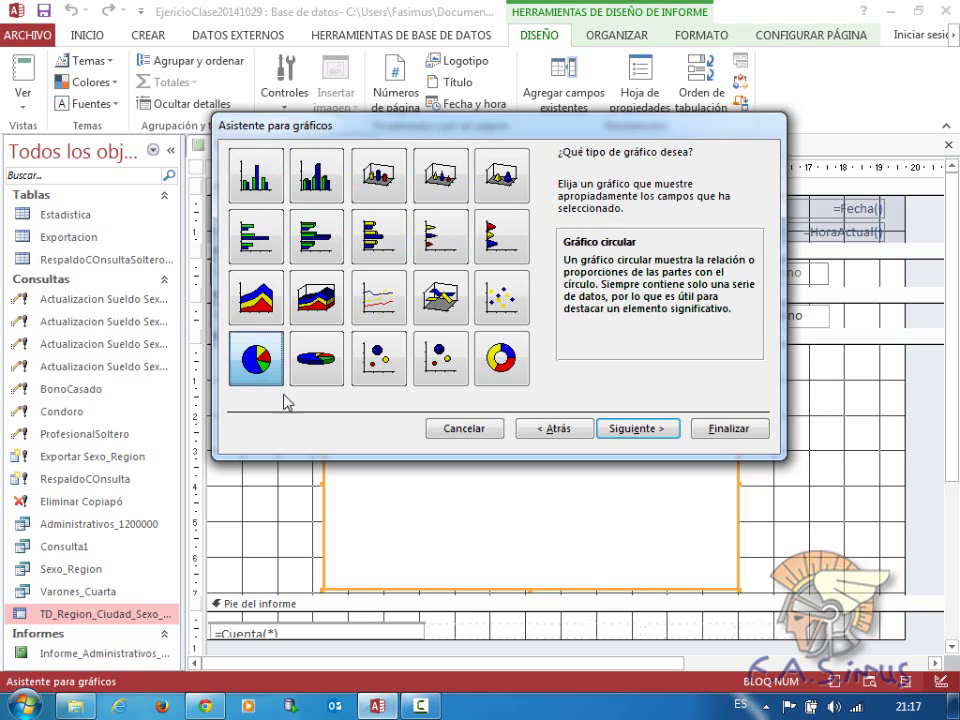
pyautogui.click(617, 431)
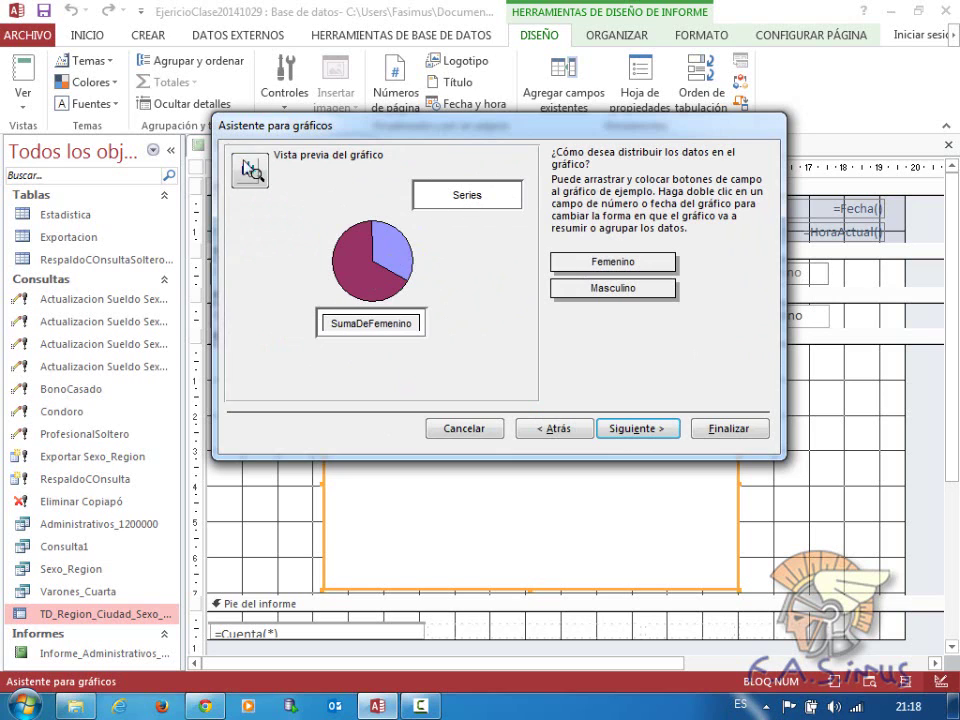
# - Replace the chart fields Femenino and Masculino with Región alone
pyautogui.click(530, 430)
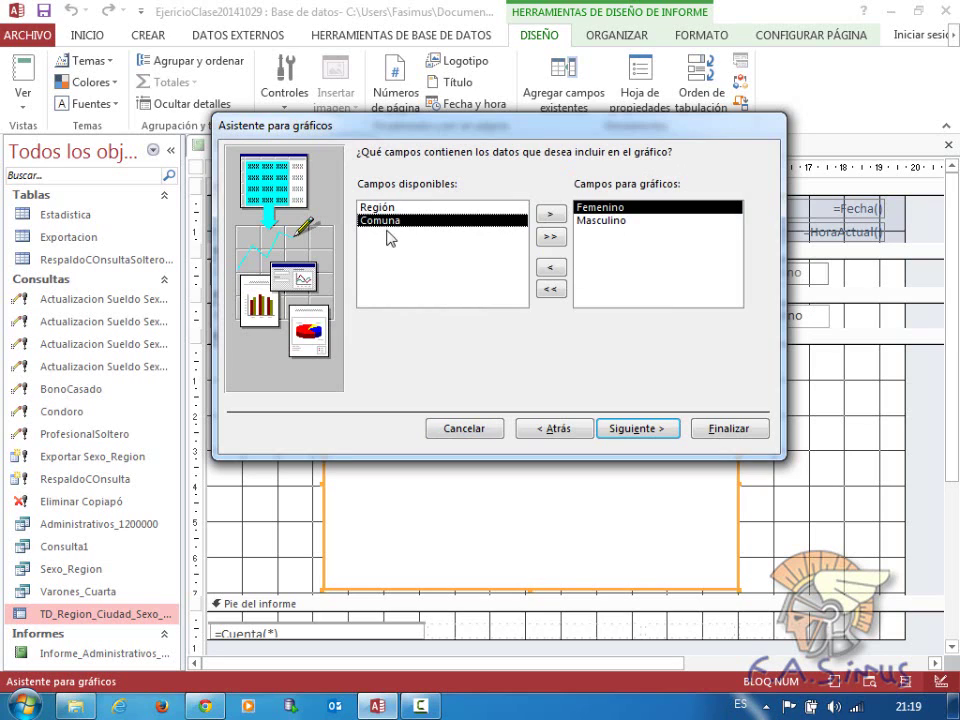
pyautogui.click(550, 268)
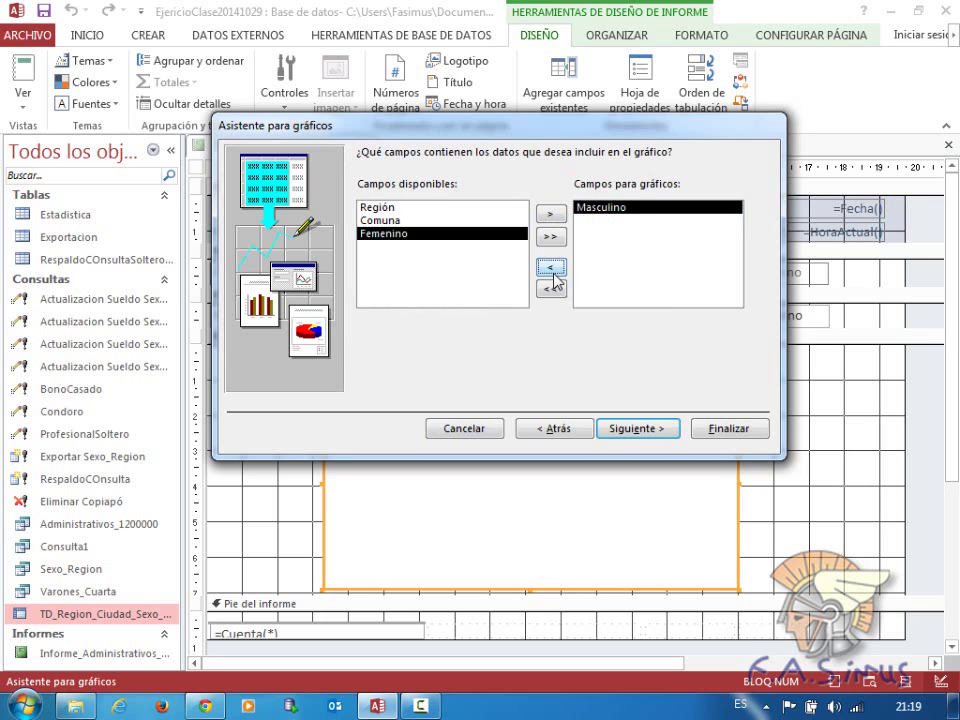
pyautogui.click(550, 268)
pyautogui.click(385, 220)
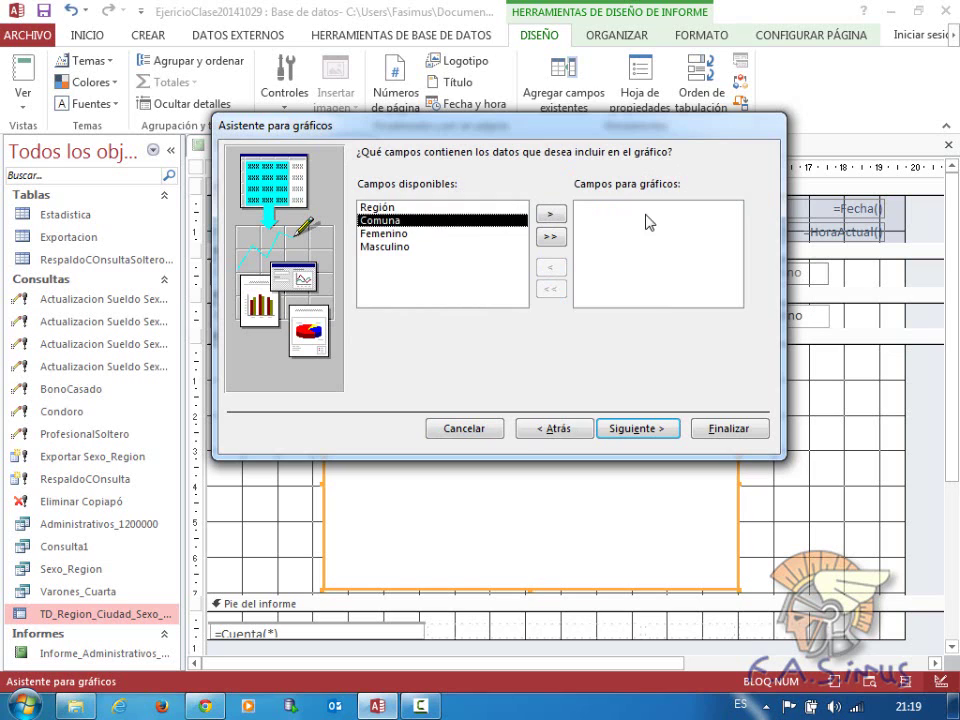
pyautogui.click(410, 207)
pyautogui.click(550, 214)
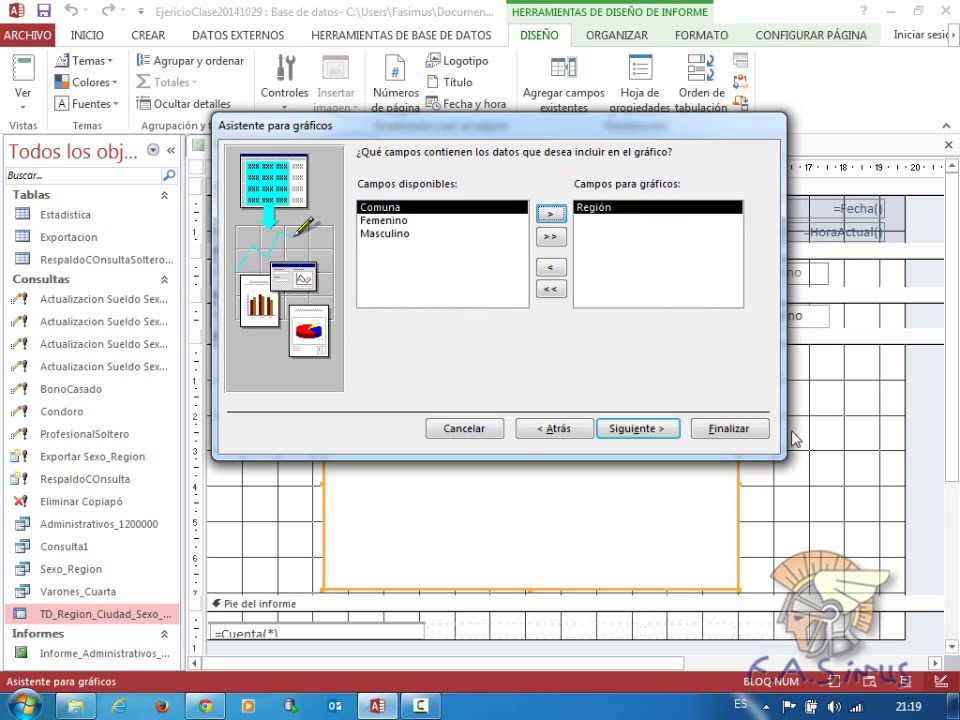
# - Keep the pie chart type for Región and preview the sample chart
pyautogui.click(632, 430)
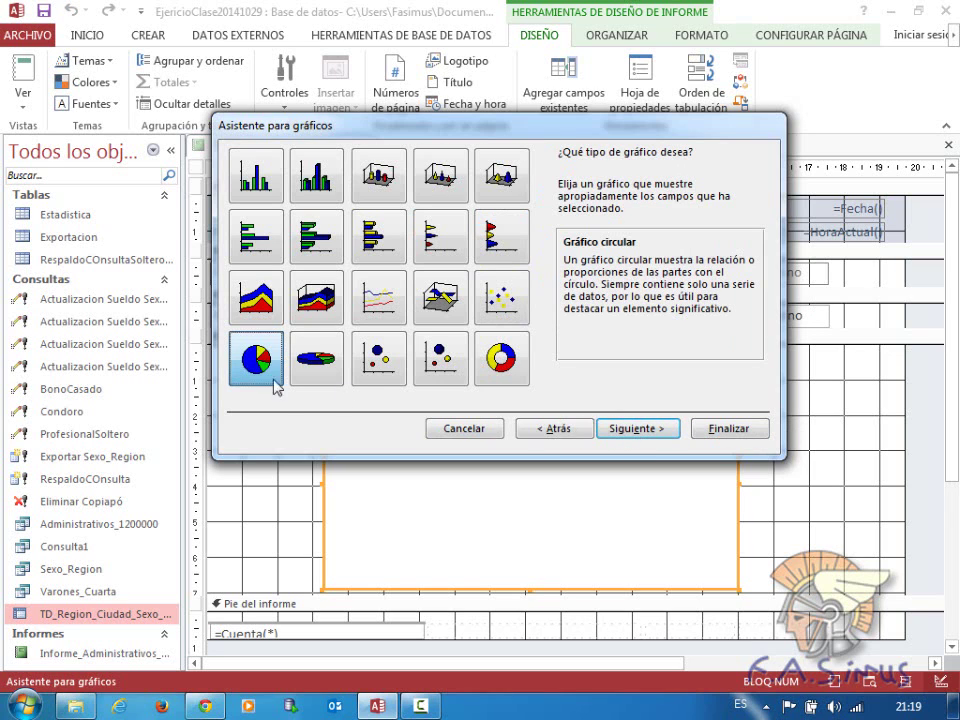
pyautogui.click(636, 428)
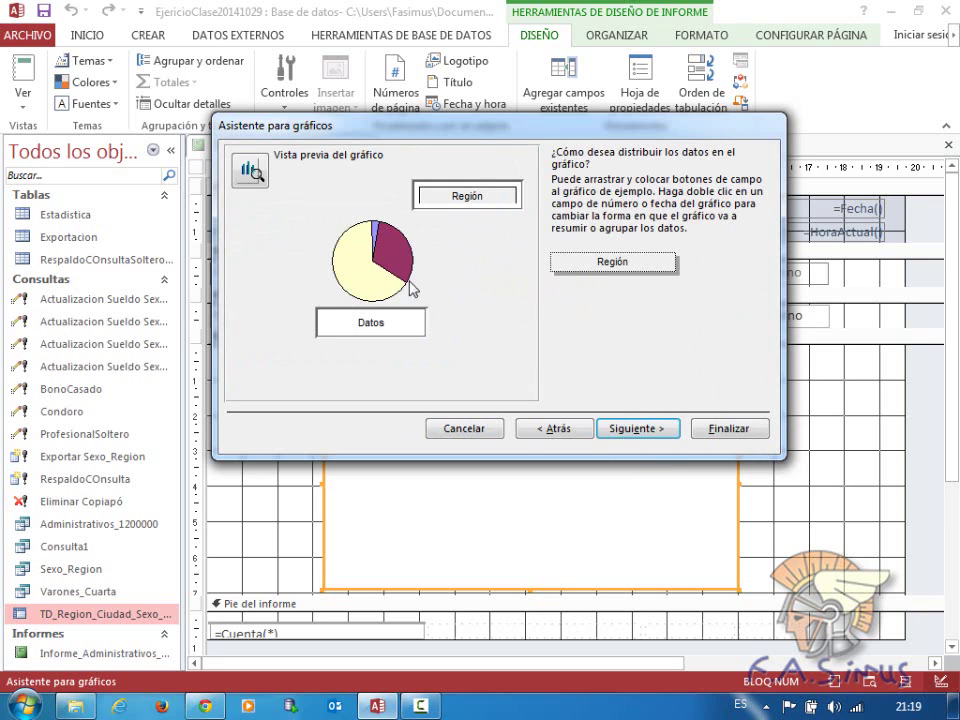
pyautogui.click(252, 170)
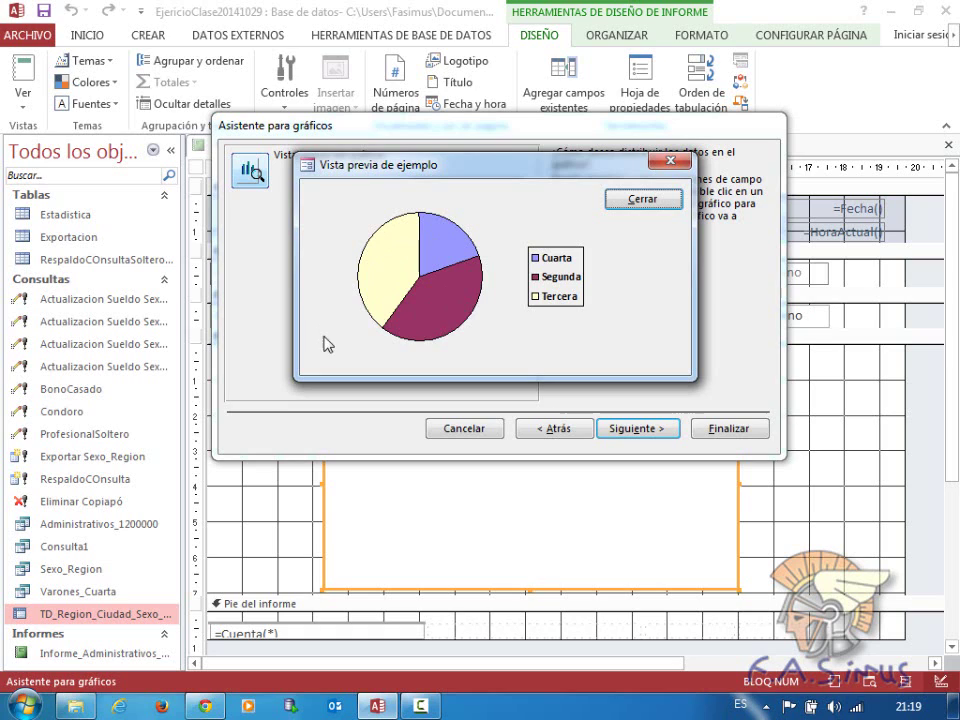
pyautogui.click(658, 201)
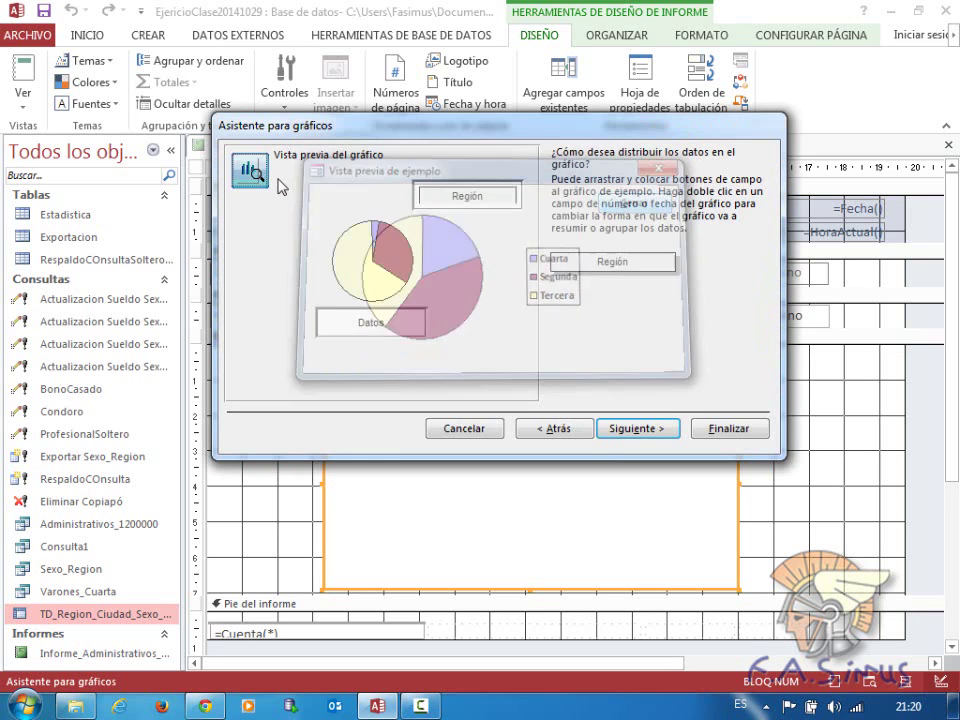
# - Try the cylindrical column type (Gráfico de columnas cilíndricas) for the Región chart and preview it
pyautogui.click(553, 428)
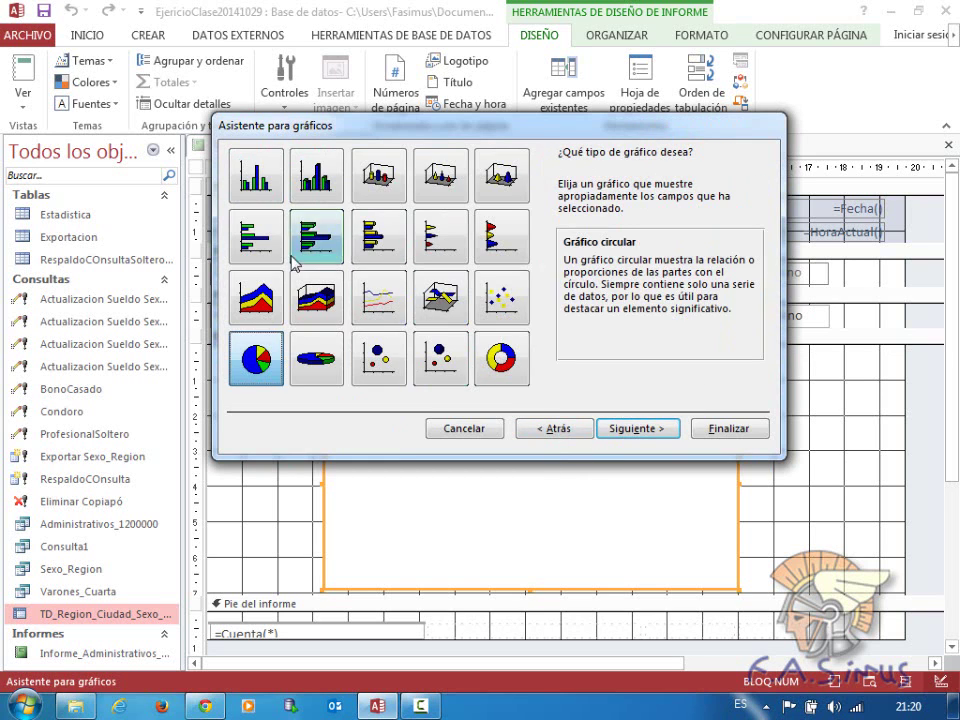
pyautogui.click(267, 188)
pyautogui.click(372, 188)
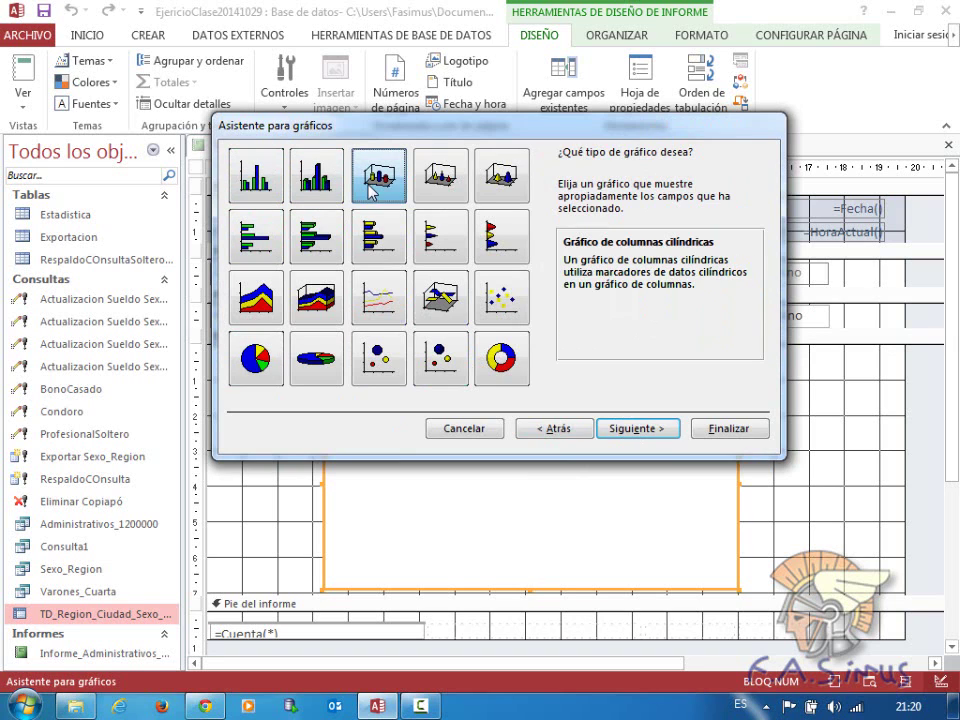
pyautogui.click(612, 428)
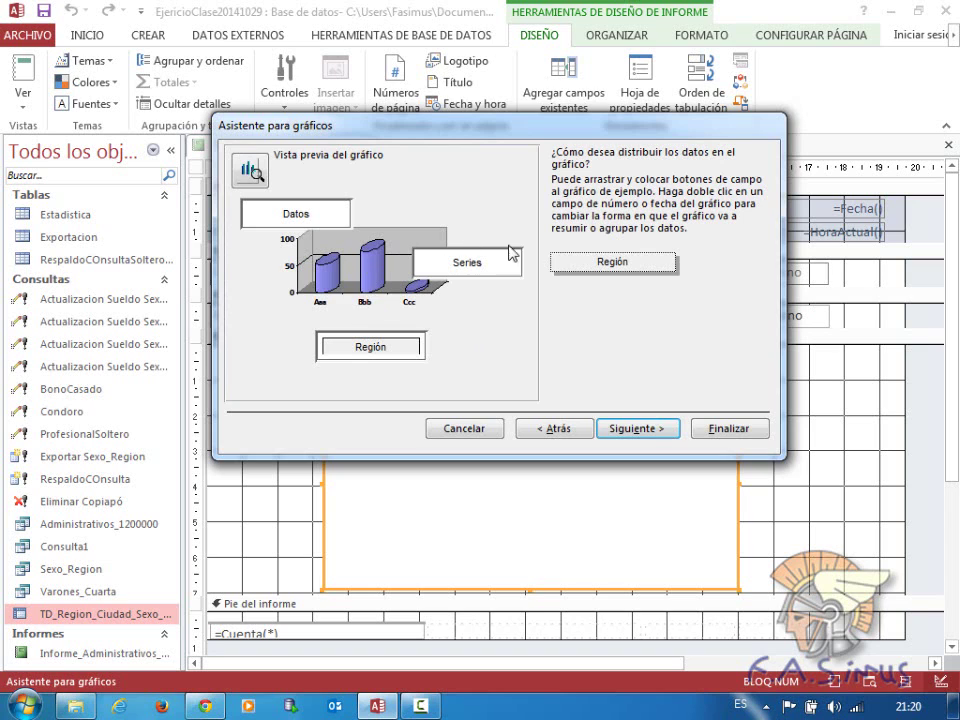
pyautogui.click(251, 170)
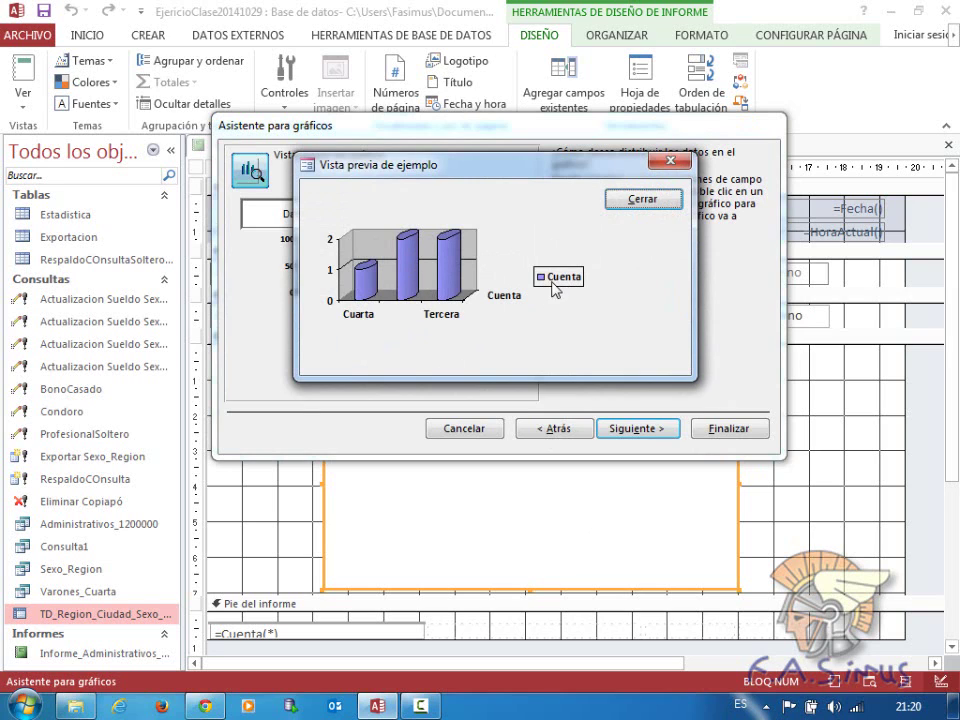
pyautogui.click(645, 200)
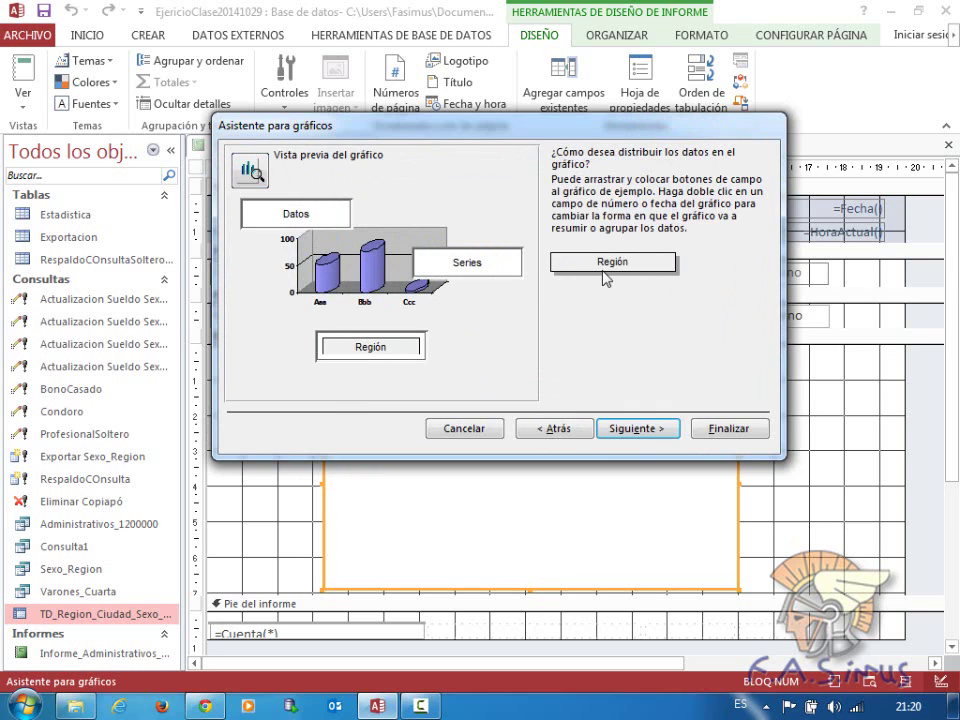
pyautogui.click(607, 272)
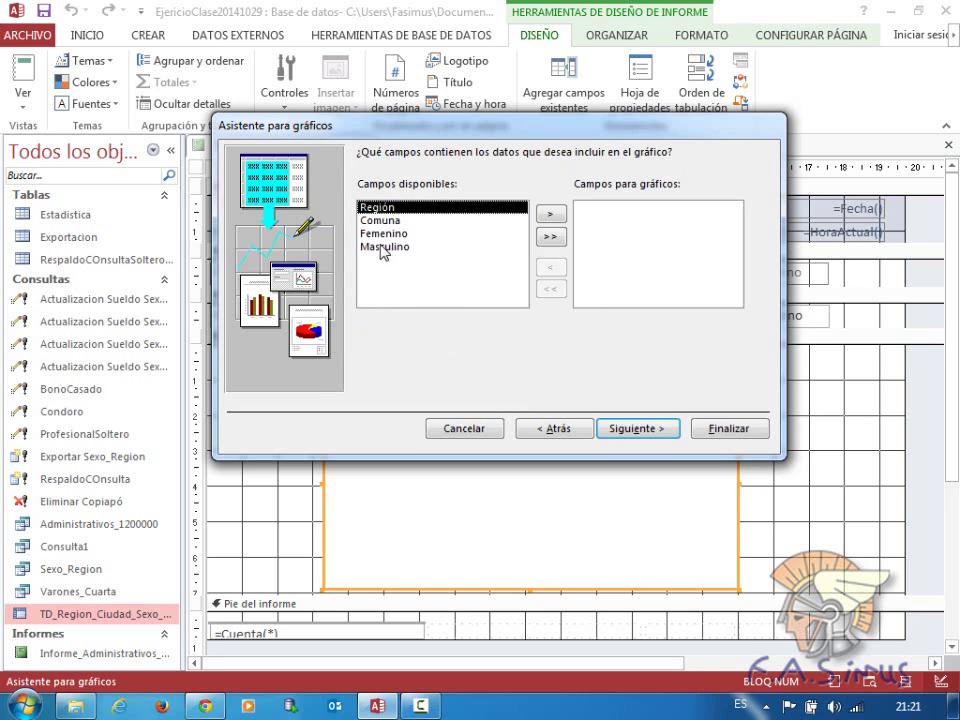
# - Include the Región field in the chart and choose the pie chart type (Gráfico circular)
pyautogui.click(551, 216)
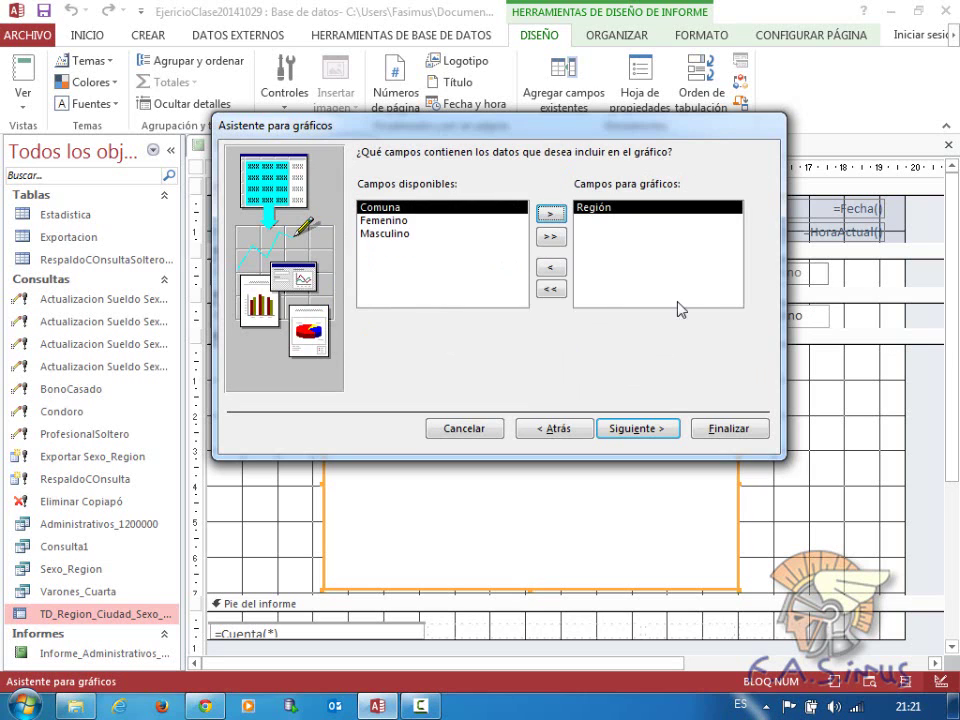
pyautogui.click(634, 430)
pyautogui.click(256, 358)
pyautogui.click(630, 428)
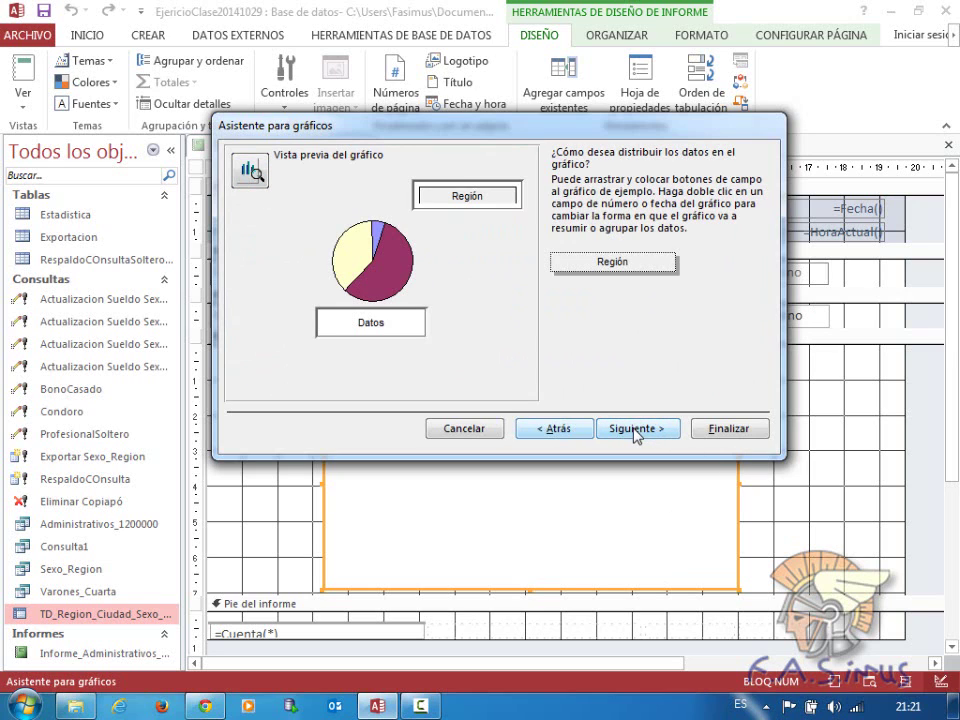
# - Assign Región as the pie chart's data as well, so it counts regions, and preview the sample chart
pyautogui.moveTo(472, 271); pyautogui.dragTo(370, 322)
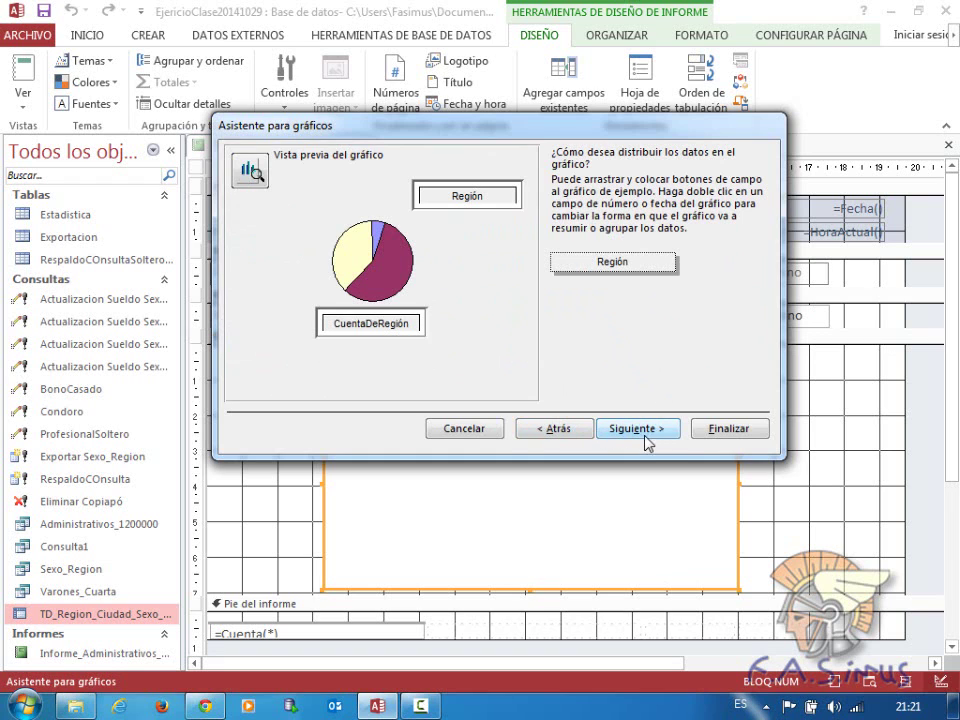
pyautogui.click(250, 171)
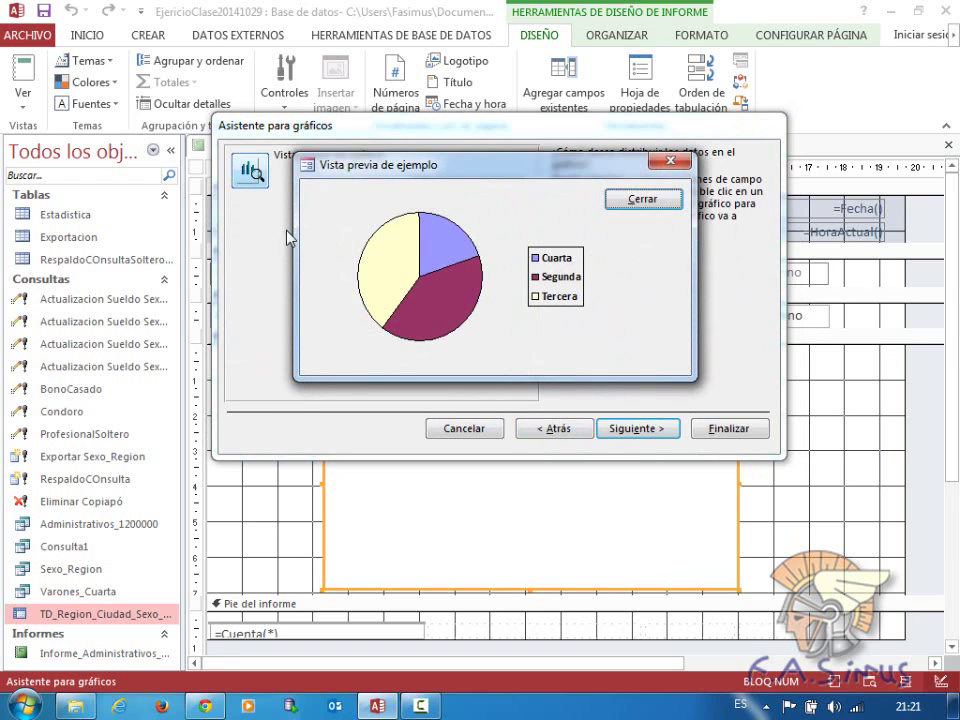
pyautogui.click(655, 203)
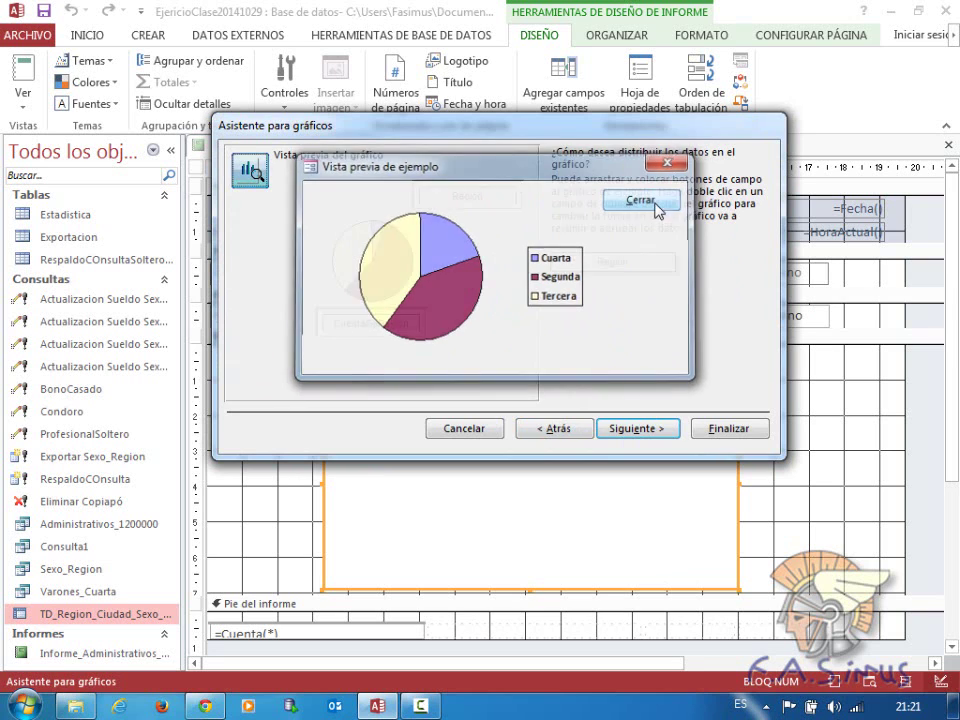
# - Accept Región as the field linking report and chart, and title the chart "Gráfico TD_Region_Ciudad_Sexo_Cuenta"
pyautogui.click(636, 428)
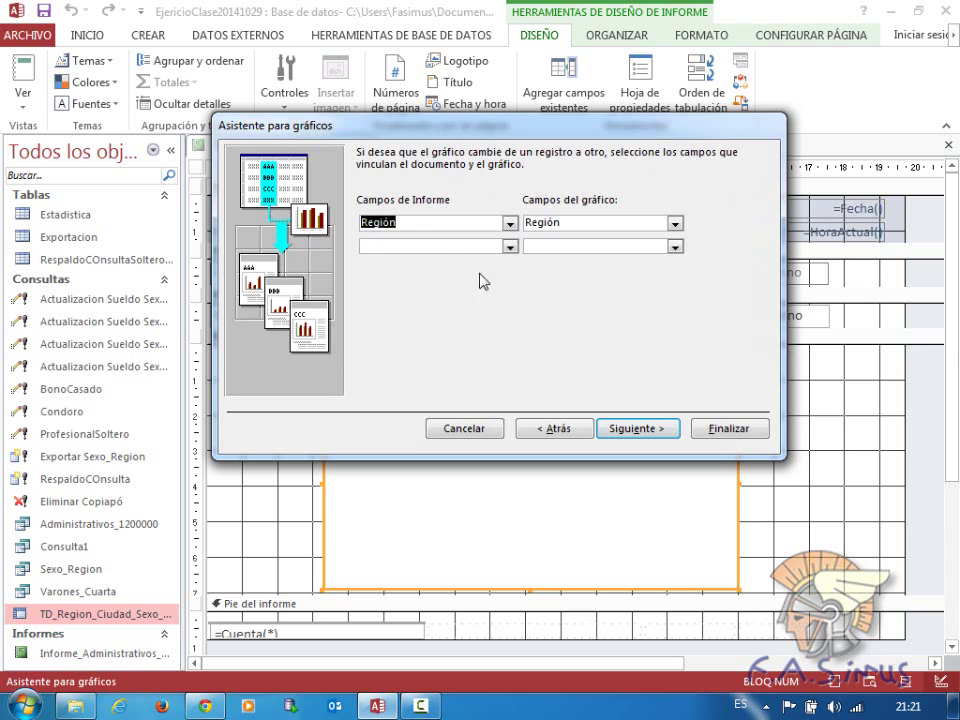
pyautogui.click(640, 430)
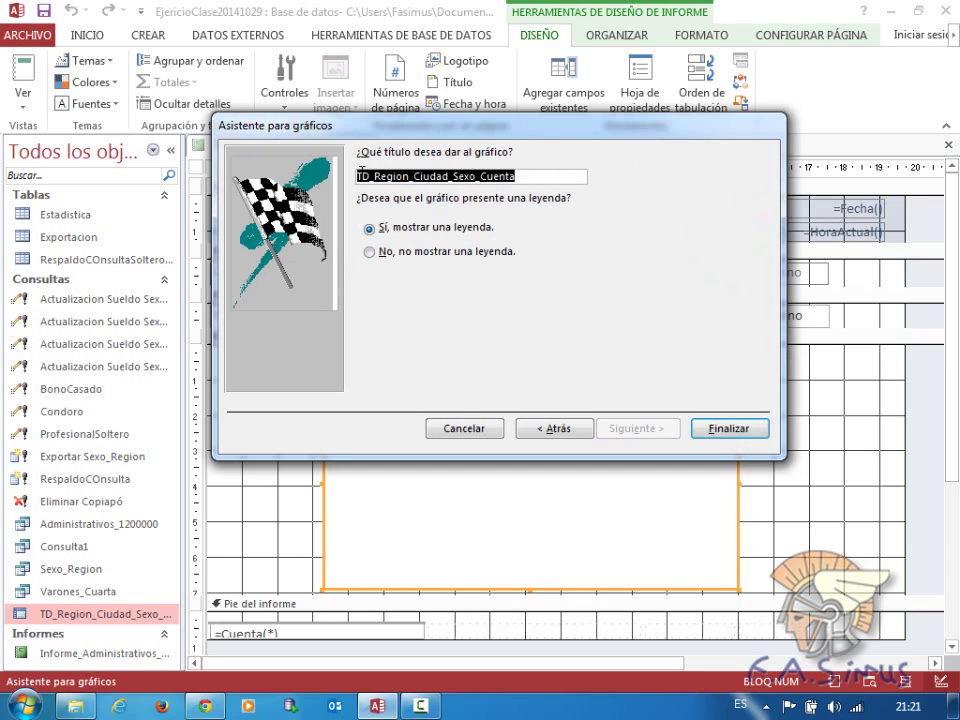
pyautogui.click(362, 175)
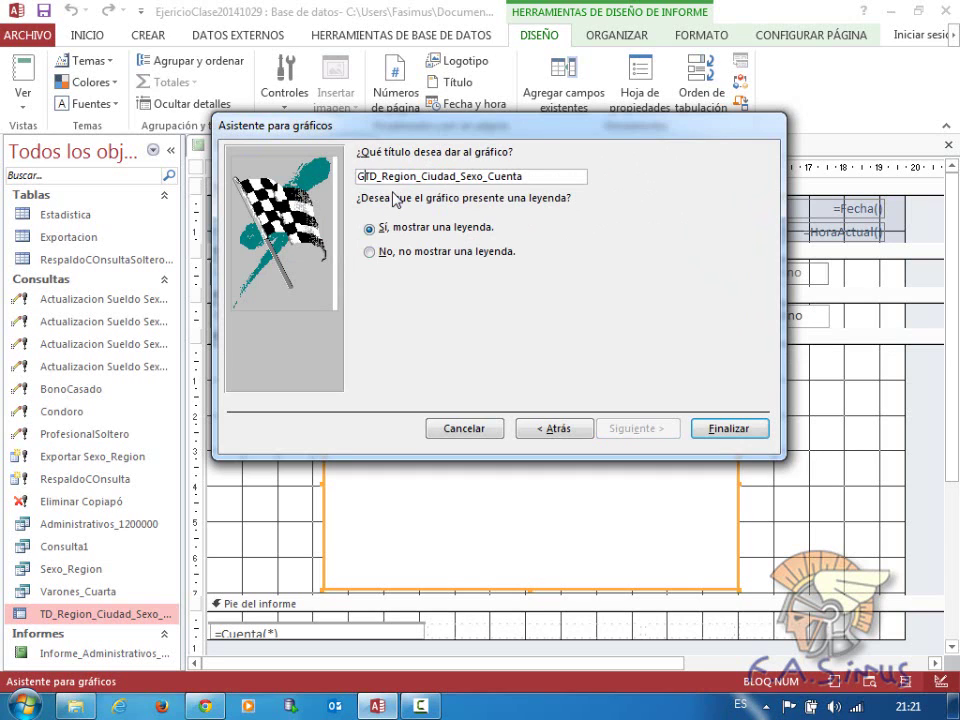
pyautogui.write('Gráfico')
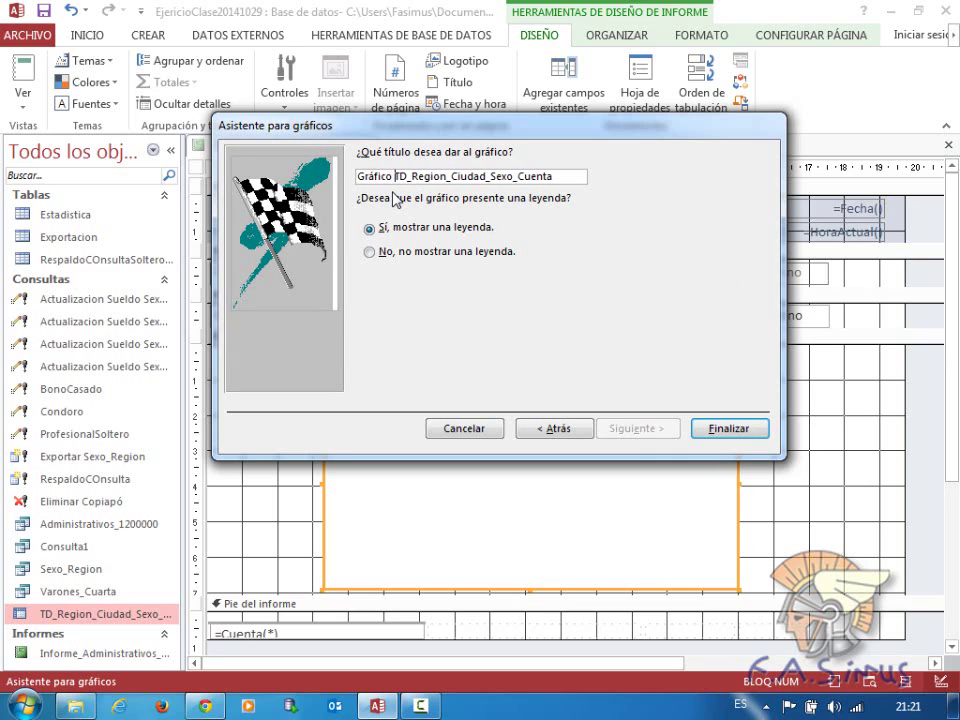